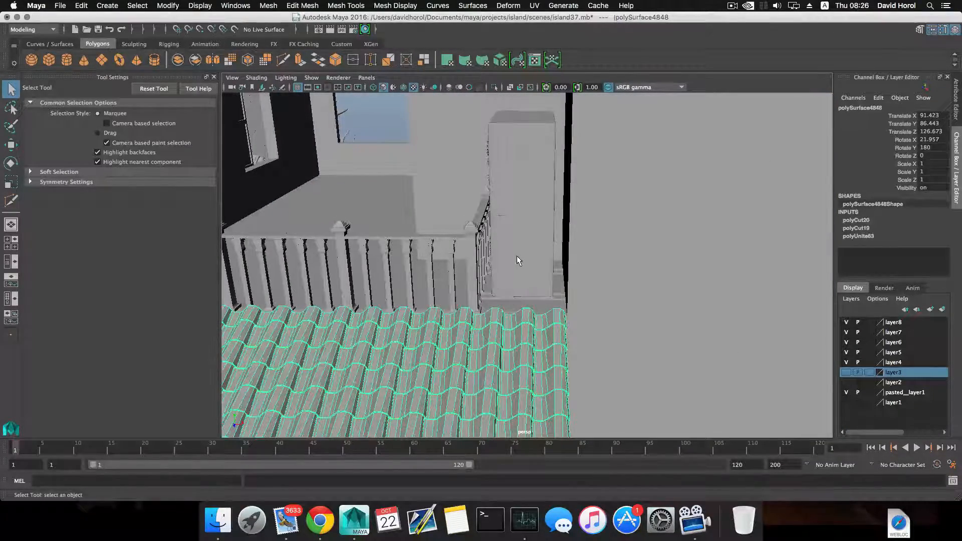
Move the air conditioner unit out from the balcony wall along Z to about 11.85.
left_click(517, 260)
left_click_drag(535, 268, 604, 240, "alt")
key("w")
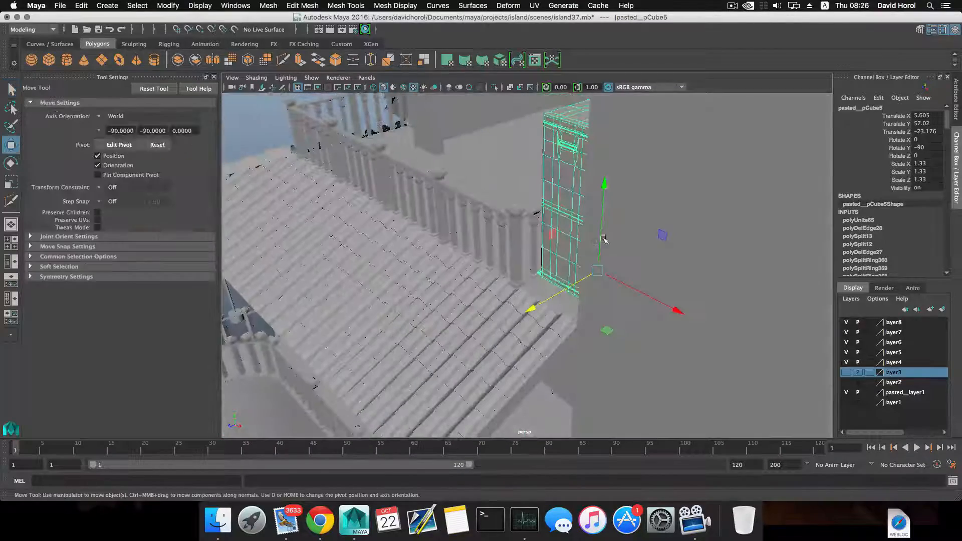
left_click_drag(580, 284, 227, 417)
scroll(300, 365, "down", 5)
left_click_drag(301, 365, 410, 374, "alt")
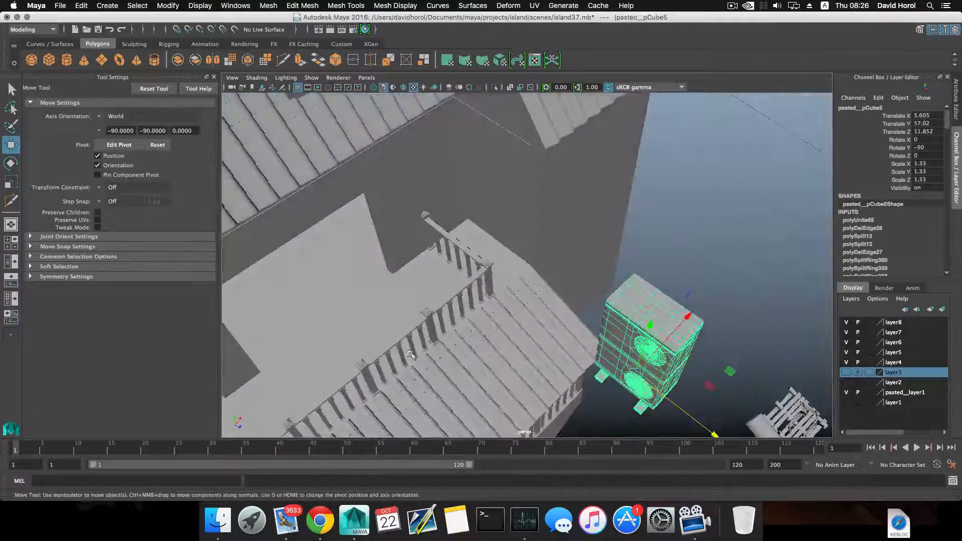
Look over the house walls, balcony railing and tiled roof around the air conditioner unit.
scroll(409, 374, "up", 3)
left_click(458, 235)
left_click_drag(496, 241, 408, 272, "alt")
left_click_drag(470, 284, 472, 304, "alt")
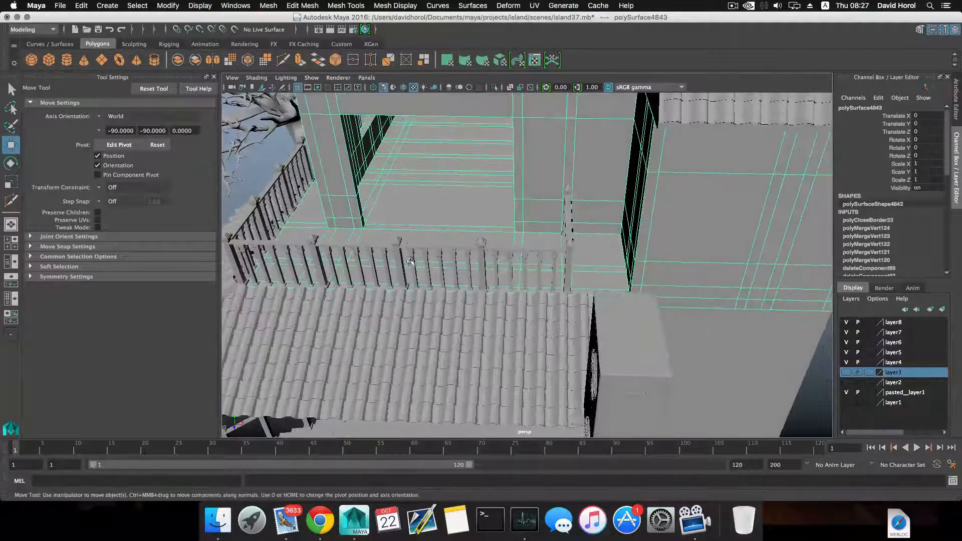
left_click(410, 261)
scroll(547, 327, "down", 3)
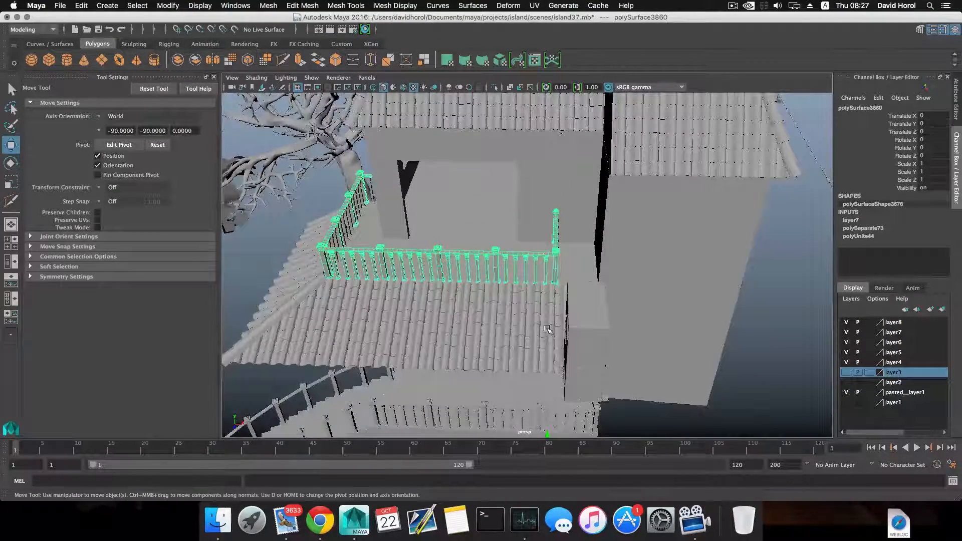
left_click_drag(558, 285, 654, 253, "alt")
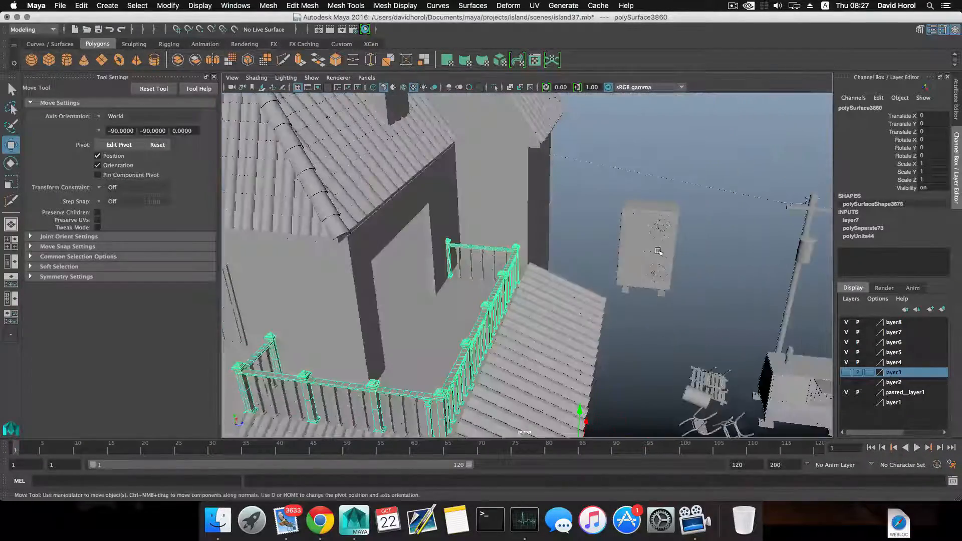
Examine the air conditioner unit up close, including its two fans, side handle and mounting feet.
left_click(654, 253)
middle_click_drag(650, 281, 527, 375, "alt")
right_click_drag(527, 376, 610, 355, "alt")
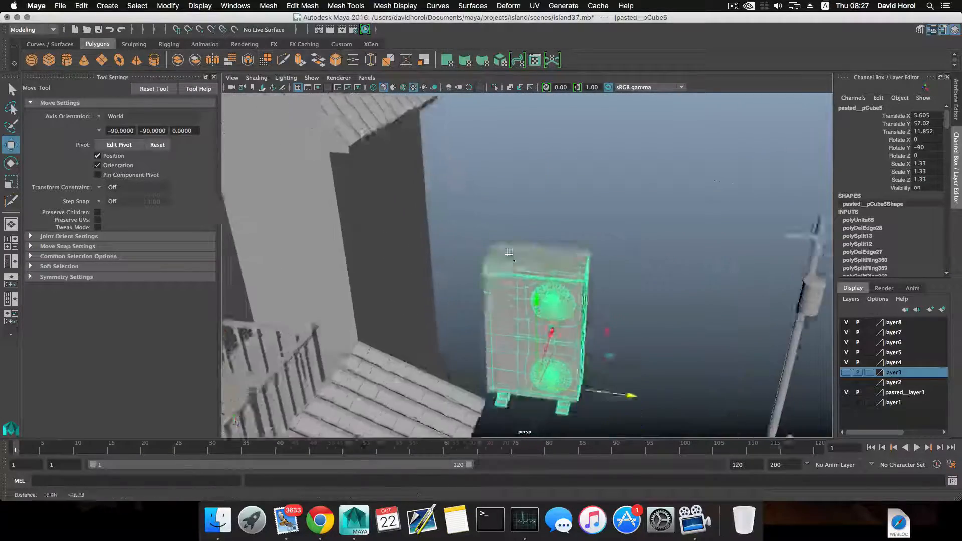
left_click_drag(610, 354, 520, 283, "alt")
right_click_drag(520, 282, 631, 313, "alt")
middle_click_drag(631, 313, 580, 267, "alt")
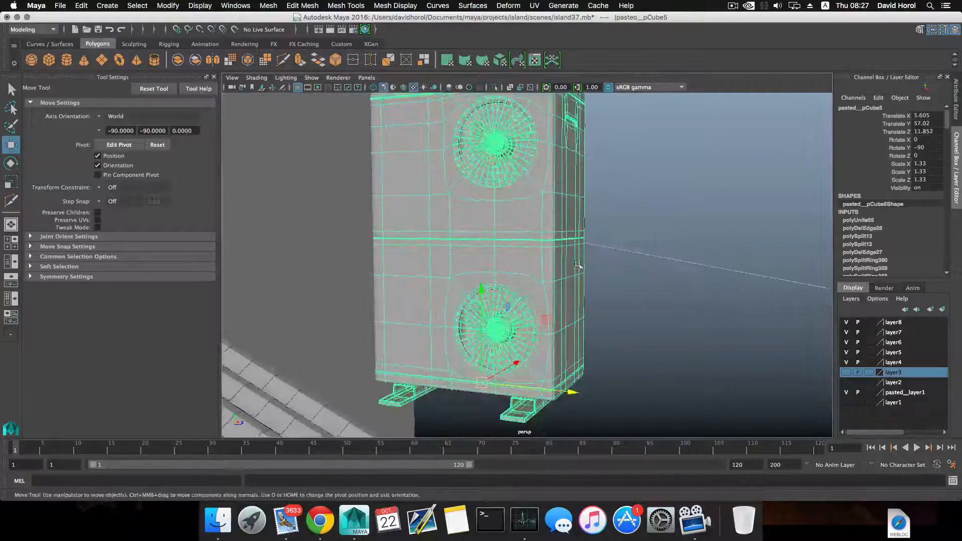
right_click_drag(579, 266, 483, 279, "alt")
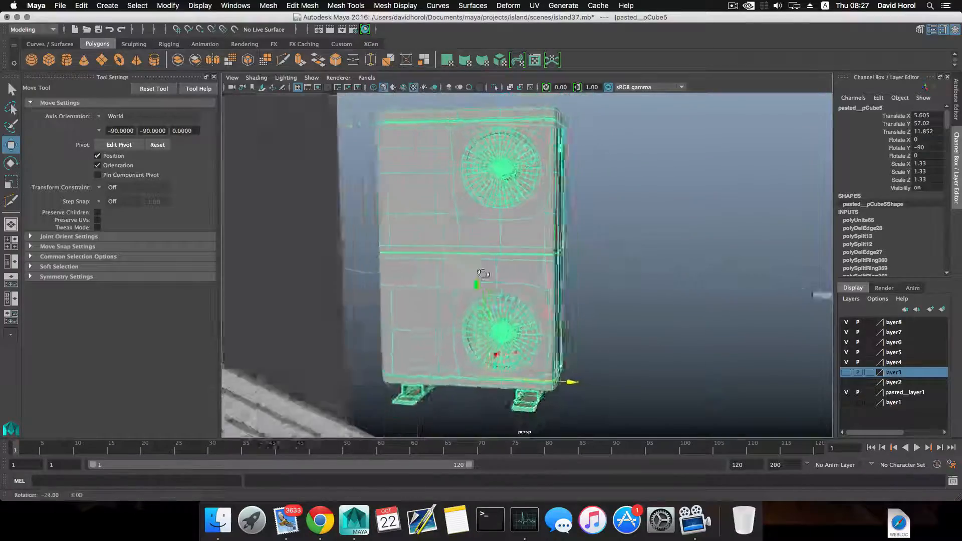
left_click_drag(483, 278, 555, 282, "alt")
scroll(526, 230, "up", 10)
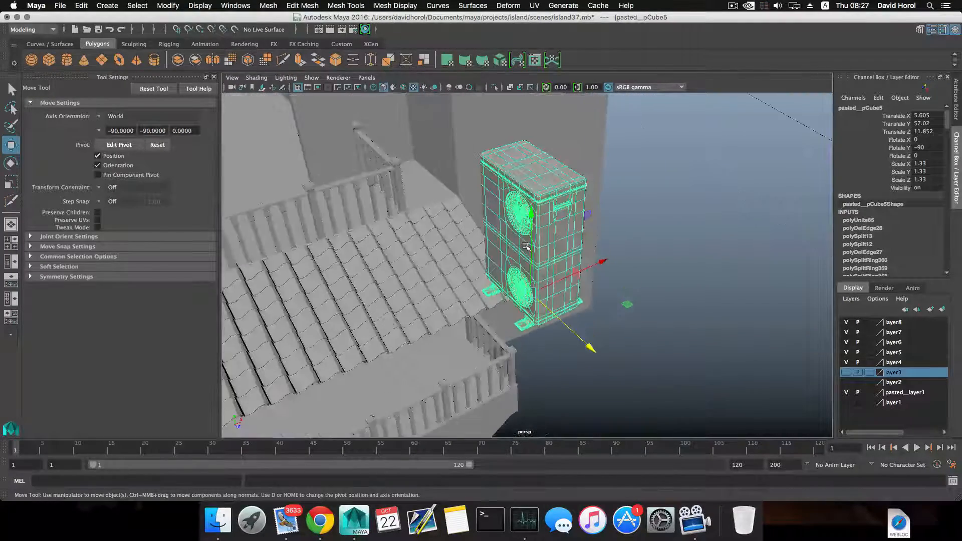
scroll(524, 247, "down", 3)
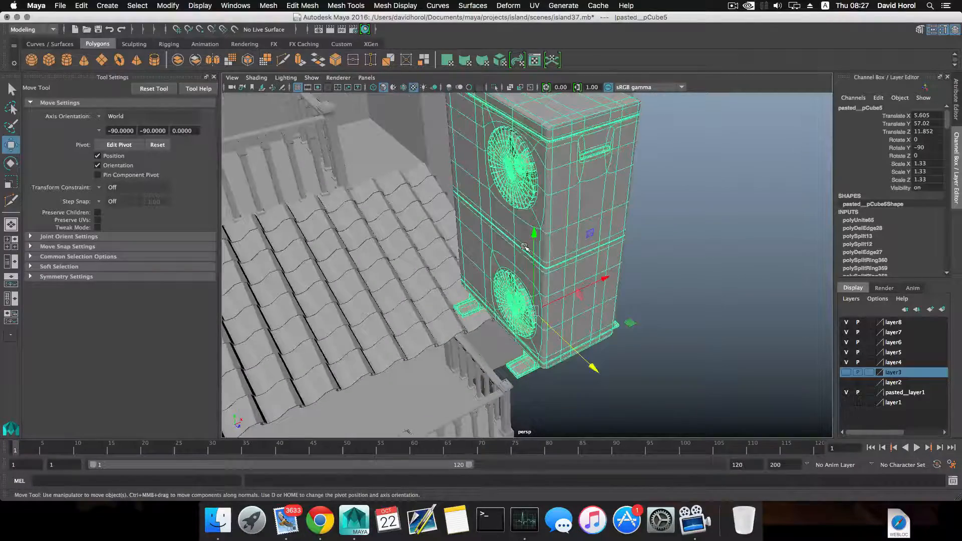
scroll(515, 232, "down", 3)
scroll(515, 233, "up", 5)
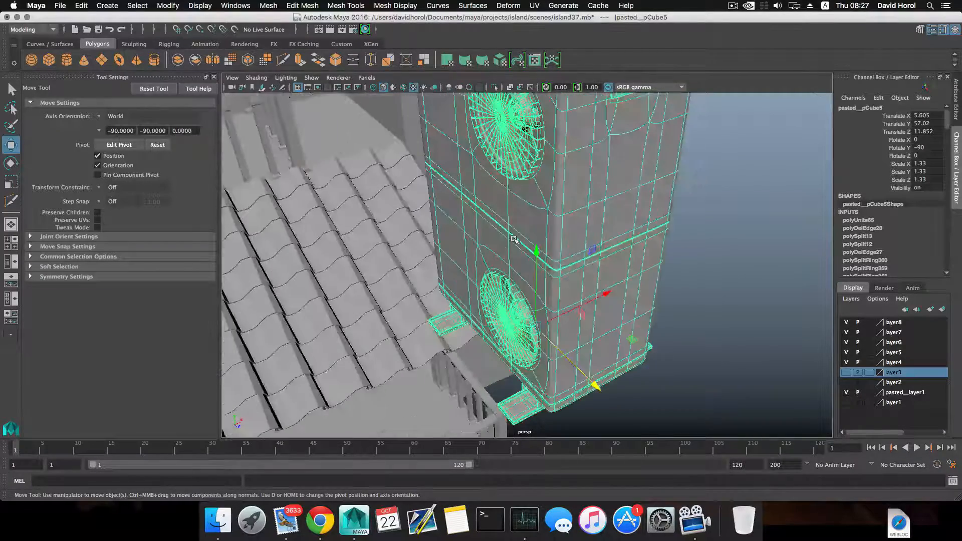
left_click_drag(515, 232, 512, 209, "alt")
scroll(512, 209, "up", 3)
scroll(531, 280, "down", 8)
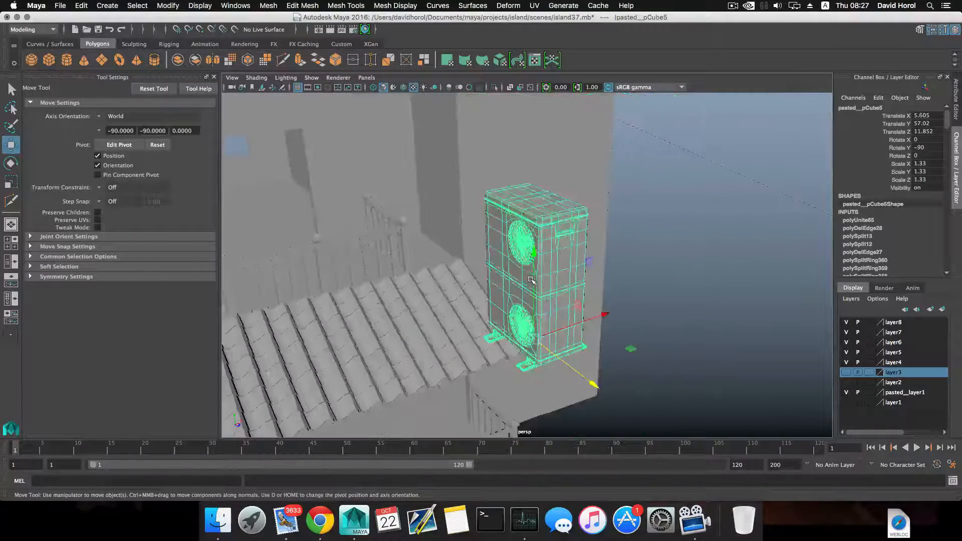
Survey the whole island scene, then inspect the air conditioner beside the tiled roof again.
middle_click_drag(489, 284, 727, 219, "alt")
scroll(622, 251, "down", 6)
middle_click_drag(521, 391, 507, 309, "alt")
left_click(477, 283)
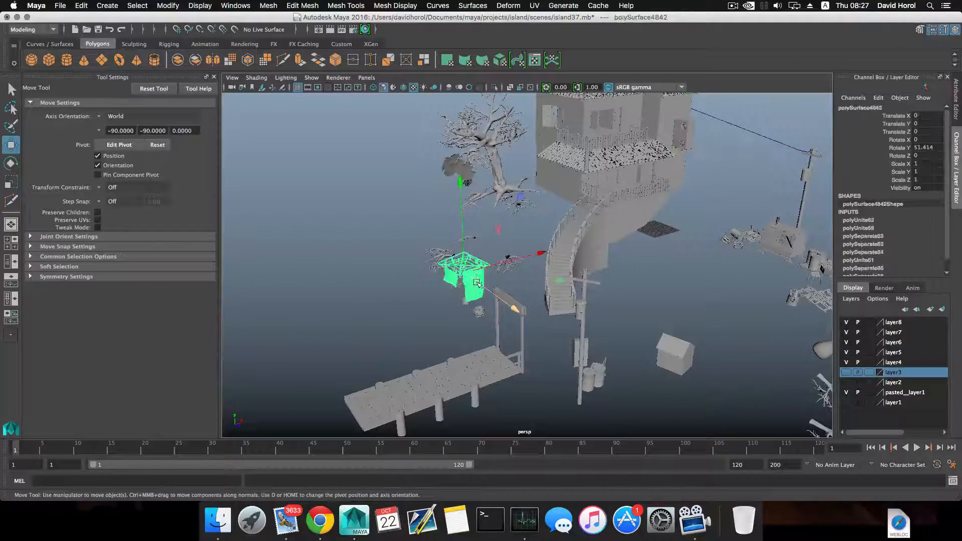
middle_click_drag(589, 224, 507, 306, "alt")
scroll(506, 306, "up", 8)
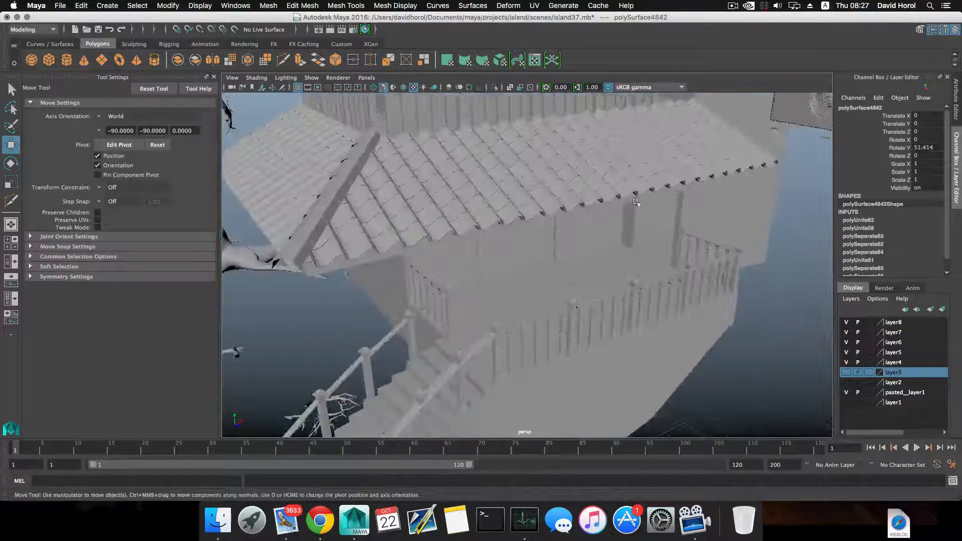
middle_click_drag(635, 202, 532, 251, "alt")
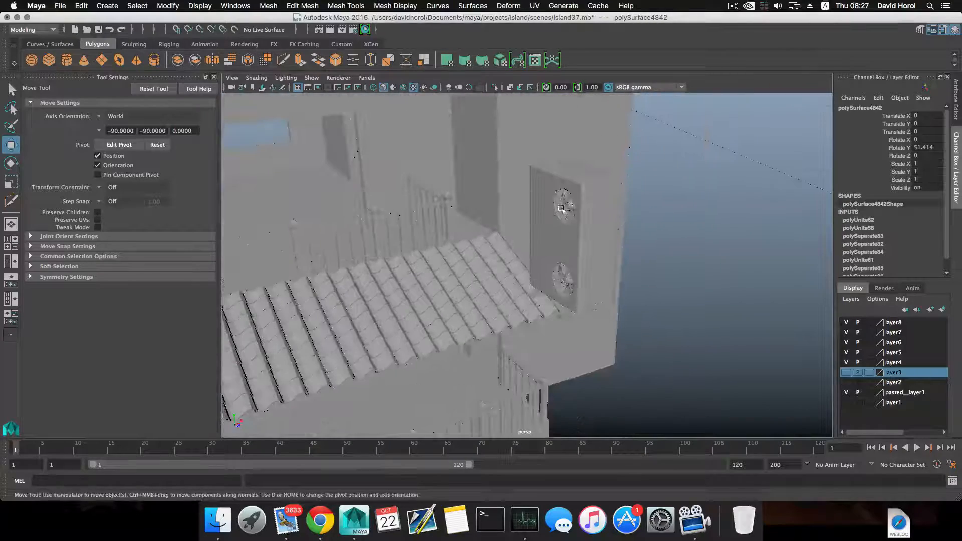
left_click(562, 209)
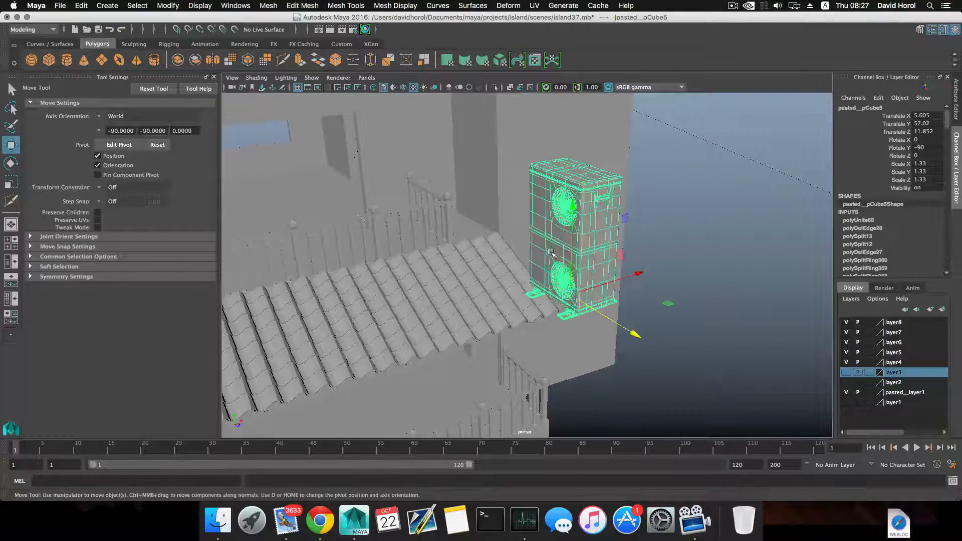
scroll(555, 290, "up", 6)
scroll(553, 289, "up", 2)
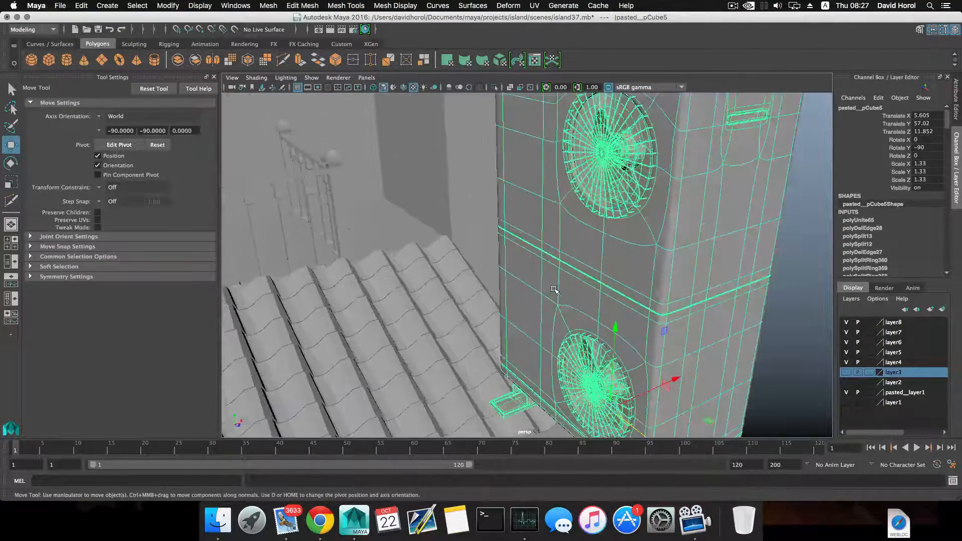
scroll(554, 289, "down", 4)
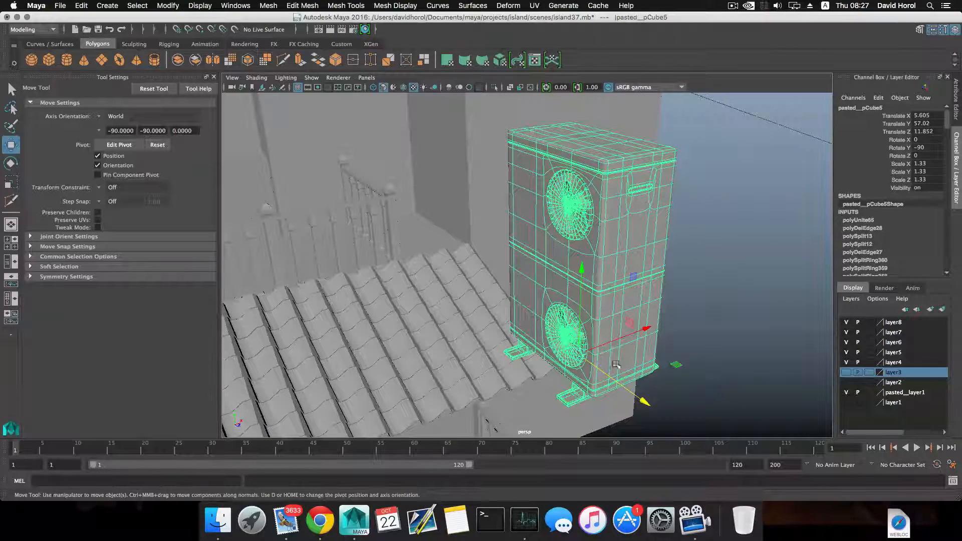
Undo the last selection changes.
key("ctrl+z")
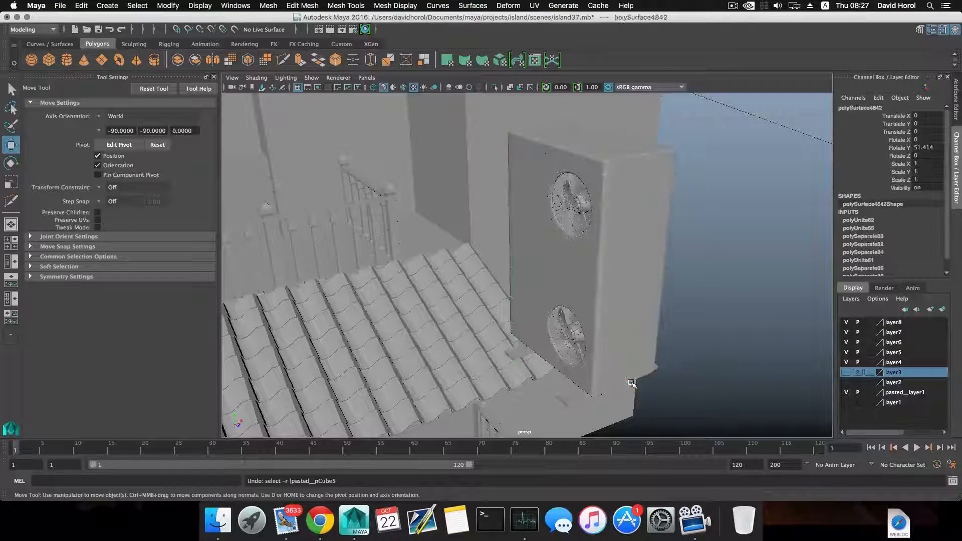
key("ctrl+z")
key("ctrl+z")
key("ctrl+z")
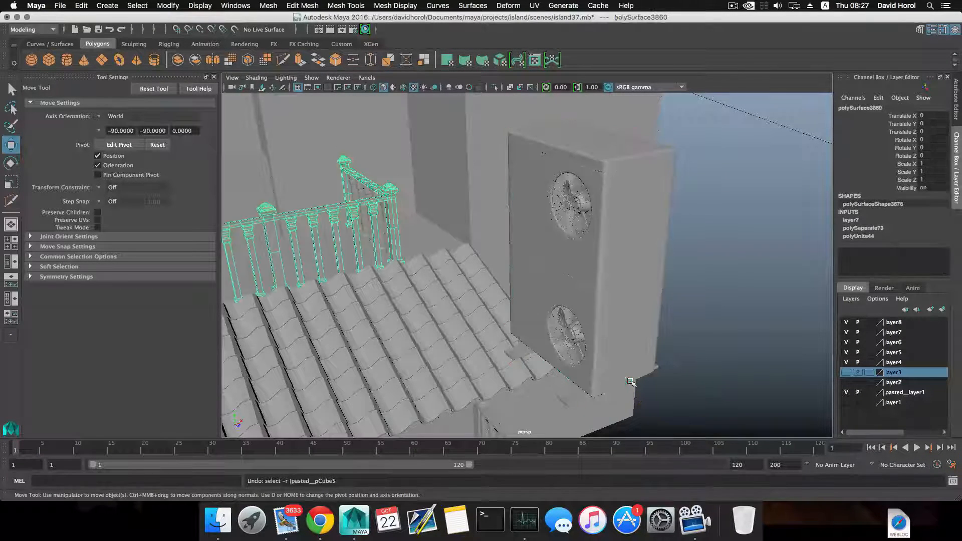
Move the air conditioner unit back along Z to about -21.82 and scale it uniformly to about 1.254.
left_click(605, 303)
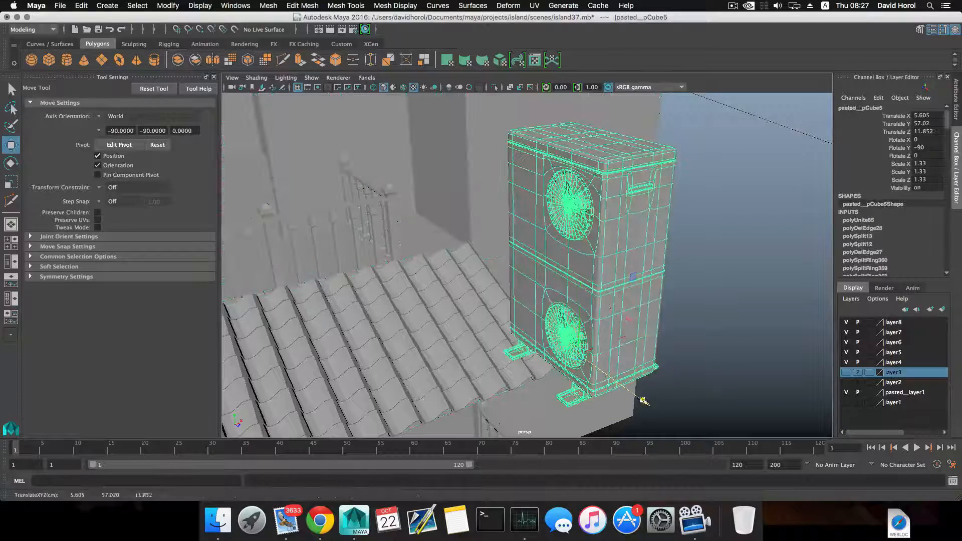
left_click_drag(642, 394, 544, 299)
key("r")
right_click_drag(548, 299, 485, 285, "alt")
left_click_drag(486, 285, 540, 289, "alt")
right_click_drag(446, 284, 491, 287, "alt")
scroll(491, 287, "up", 3)
middle_click_drag(423, 284, 550, 279, "alt")
Shift the air conditioner unit along X to about 5.31, beside the balcony railing.
key("w")
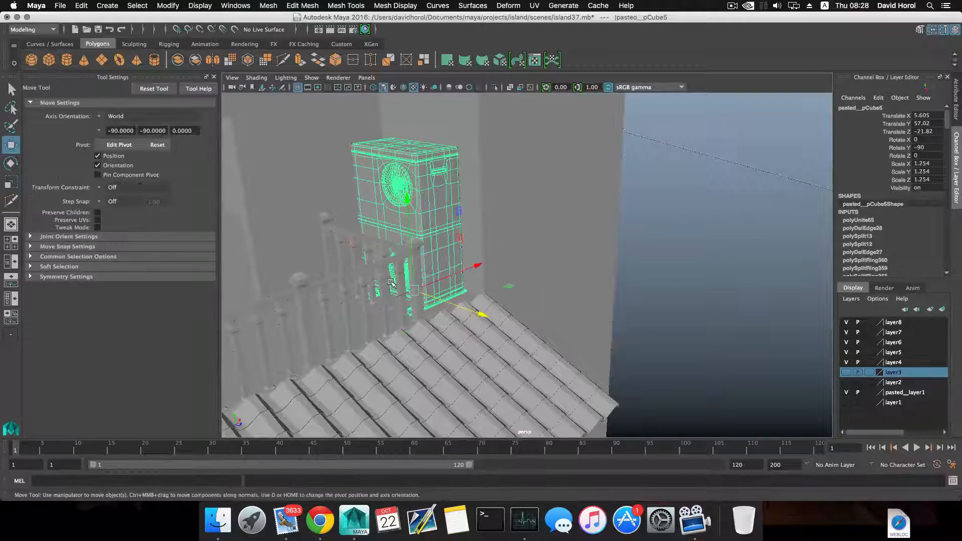
left_click_drag(448, 278, 401, 283)
right_click_drag(482, 285, 422, 287, "alt")
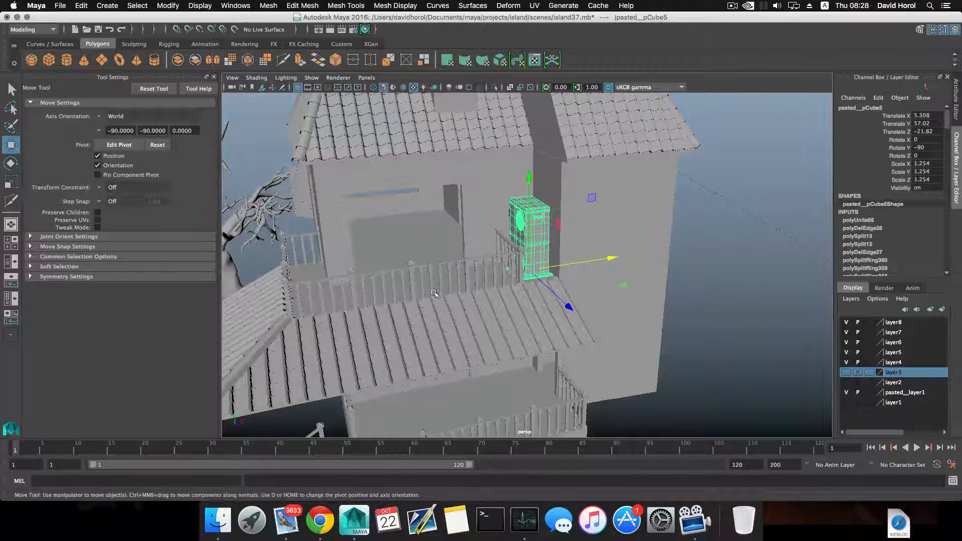
scroll(453, 275, "down", 5)
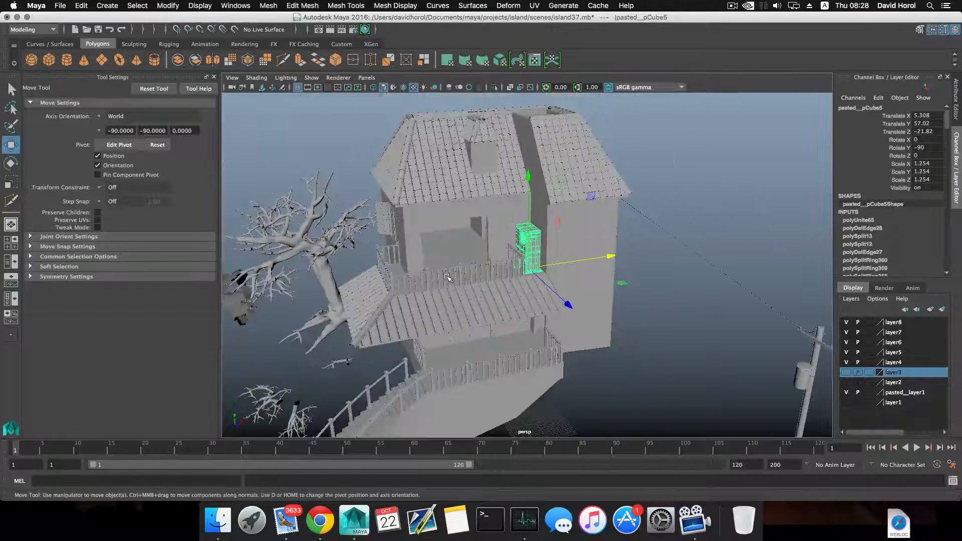
Start a new empty scene without saving the changes to island37.mb.
left_click(59, 6)
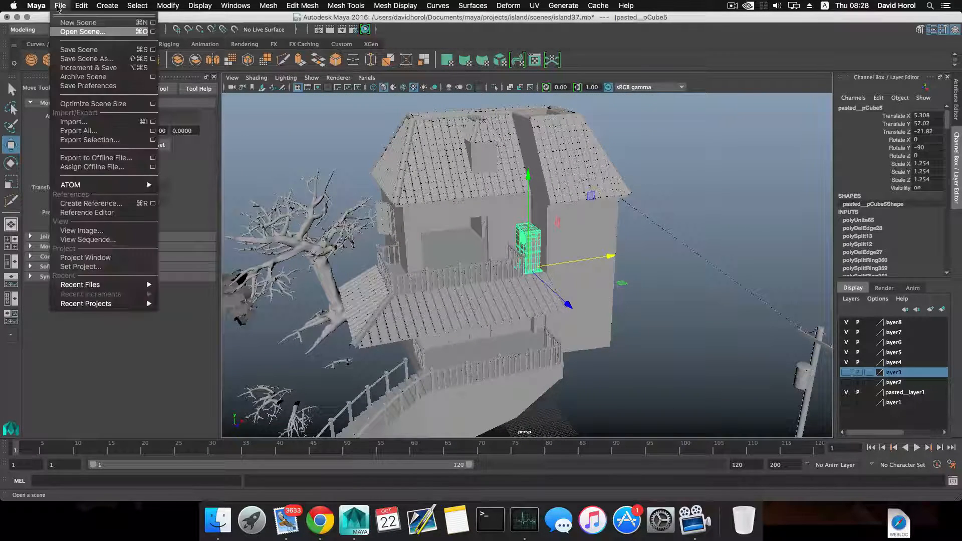
left_click(71, 22)
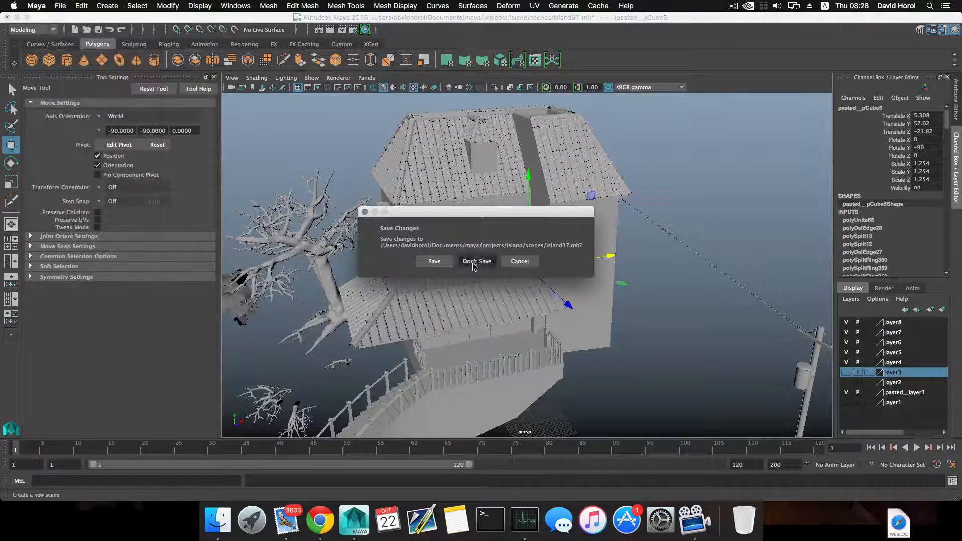
left_click(474, 262)
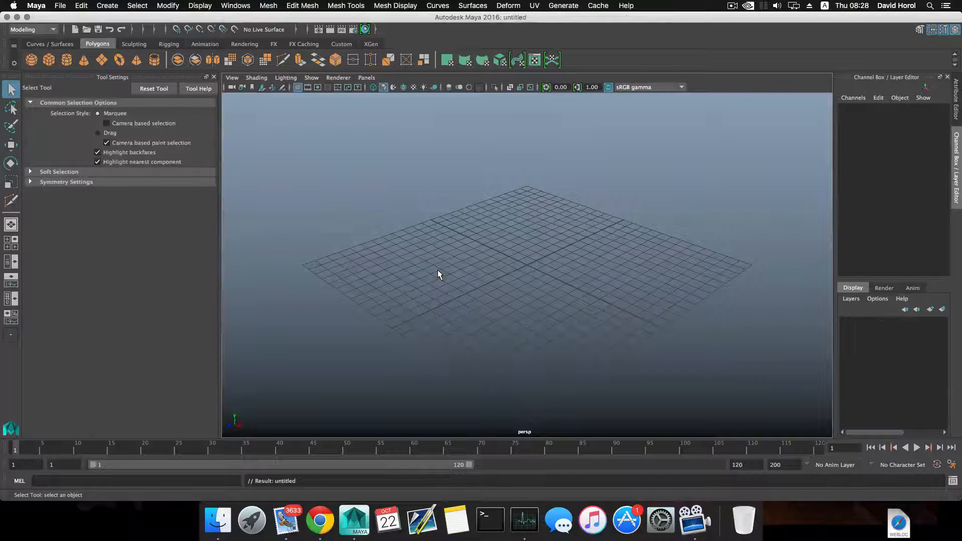
Create a polygon cube scaled to about 9.65 x 16.23 x 6.1 and raise it to about 8.21 in Y.
left_click_drag(438, 269, 482, 306, "alt")
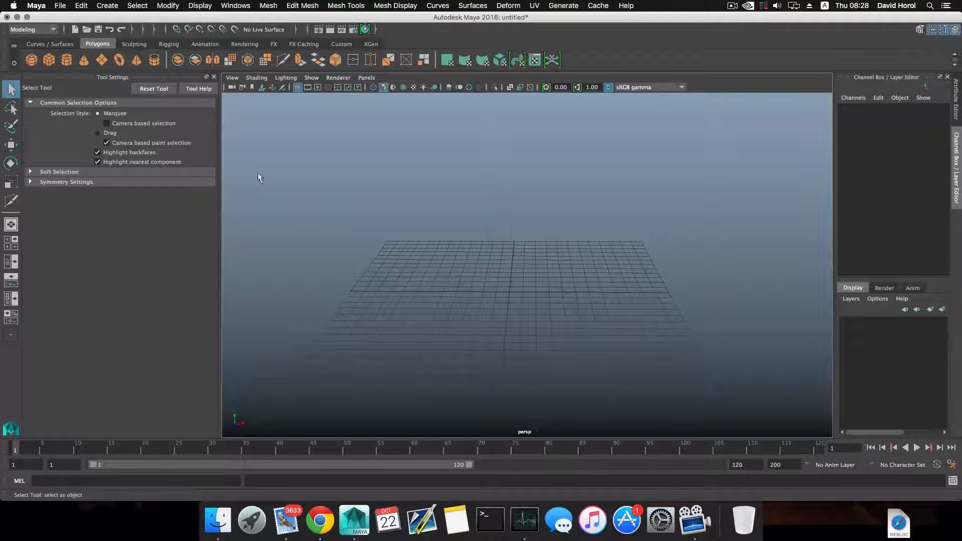
left_click(48, 59)
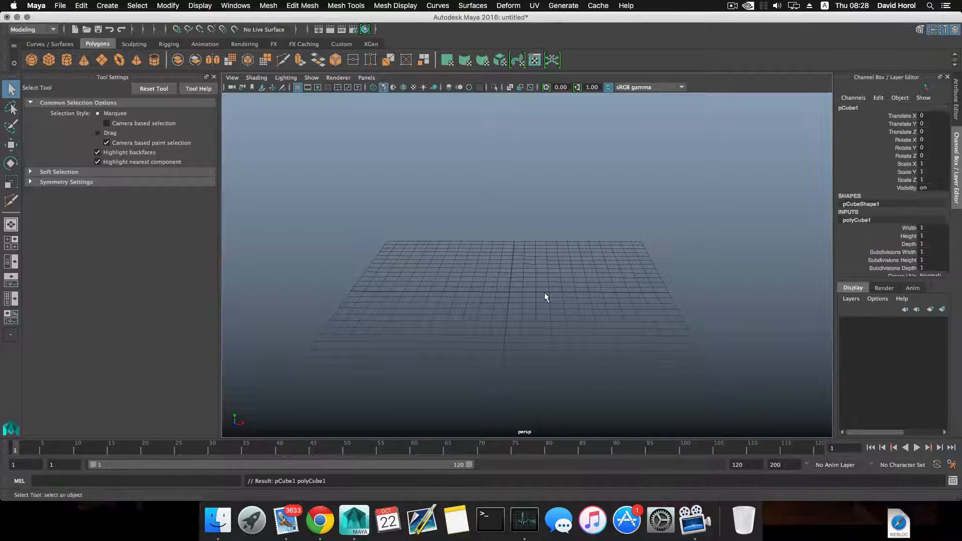
key("e")
key("r")
left_click_drag(516, 294, 467, 286)
left_click_drag(521, 200, 523, 272)
key("w")
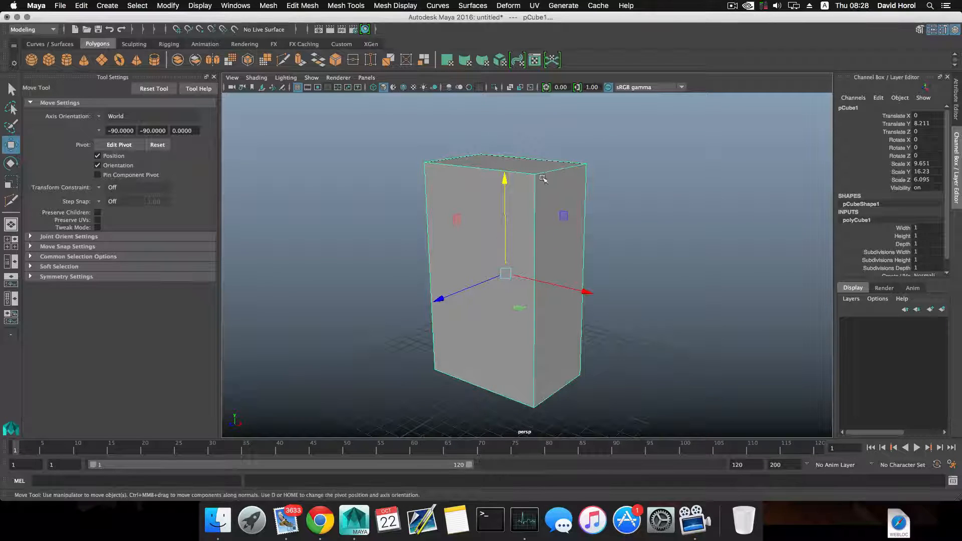
Widen the box by scaling it along X to about 11.26.
left_click_drag(543, 178, 563, 198, "alt")
middle_click_drag(563, 198, 543, 175, "alt")
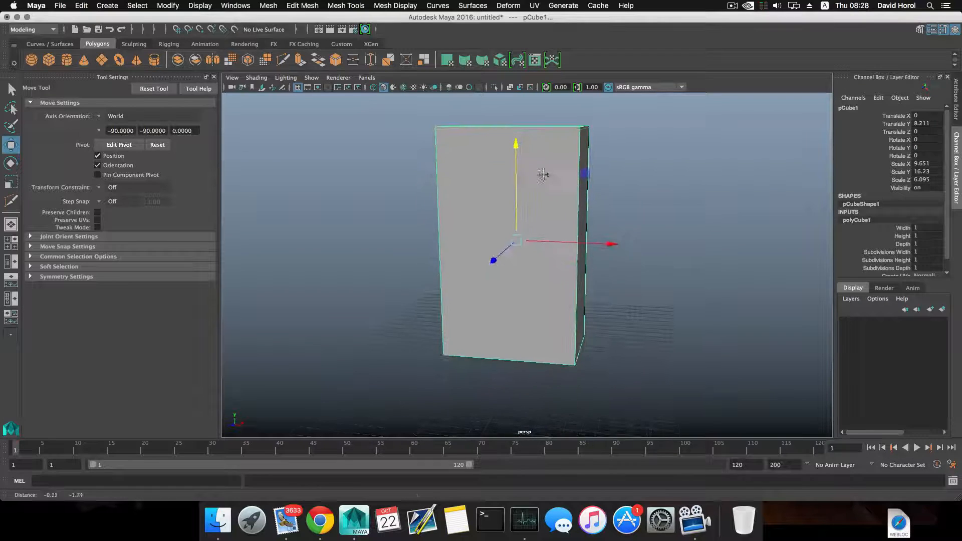
mouse_move(544, 174)
left_mouse_down("alt")
mouse_move(515, 216)
mouse_move(537, 187)
mouse_move(541, 193)
left_mouse_up("alt")
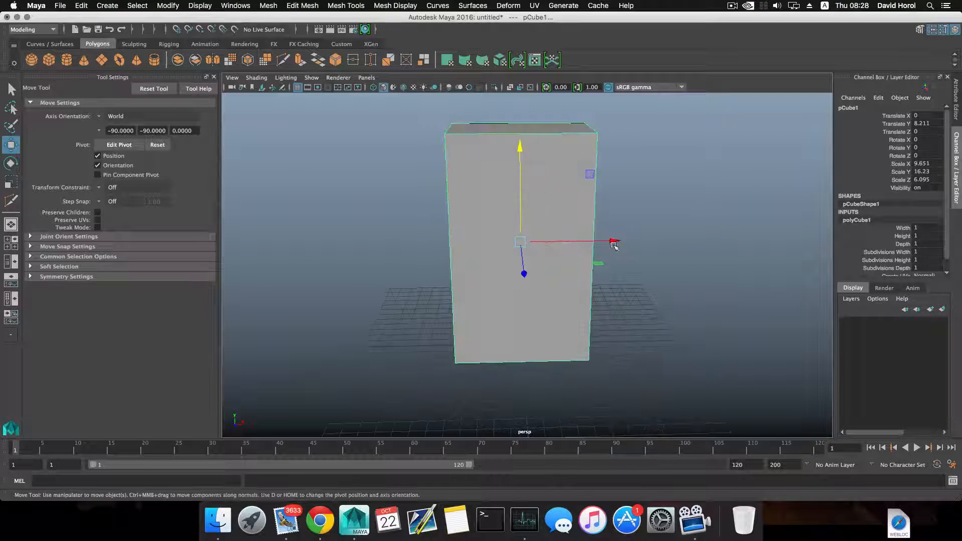
key("r")
left_click_drag(609, 241, 624, 242)
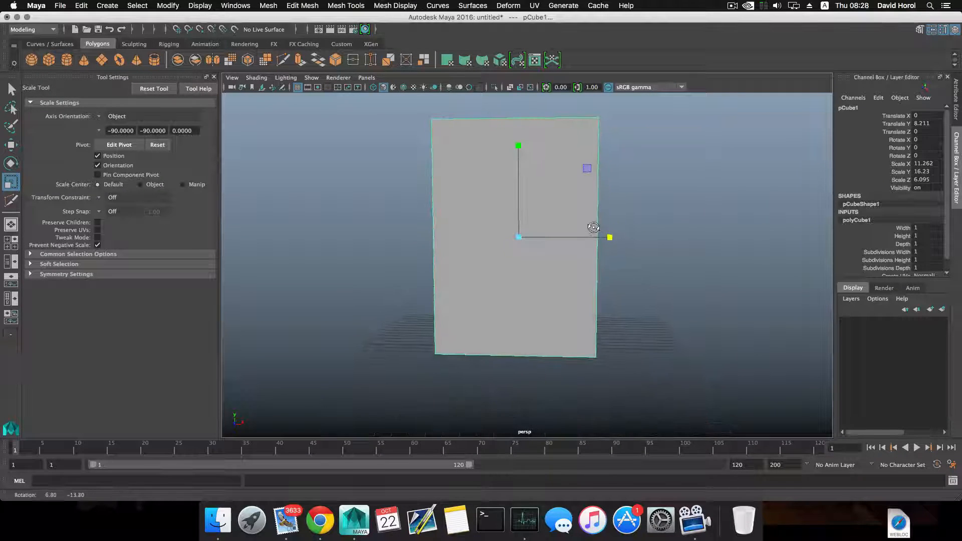
Insert a vertical edge loop through the middle of the box's front face.
right_click(521, 146)
left_click(519, 116)
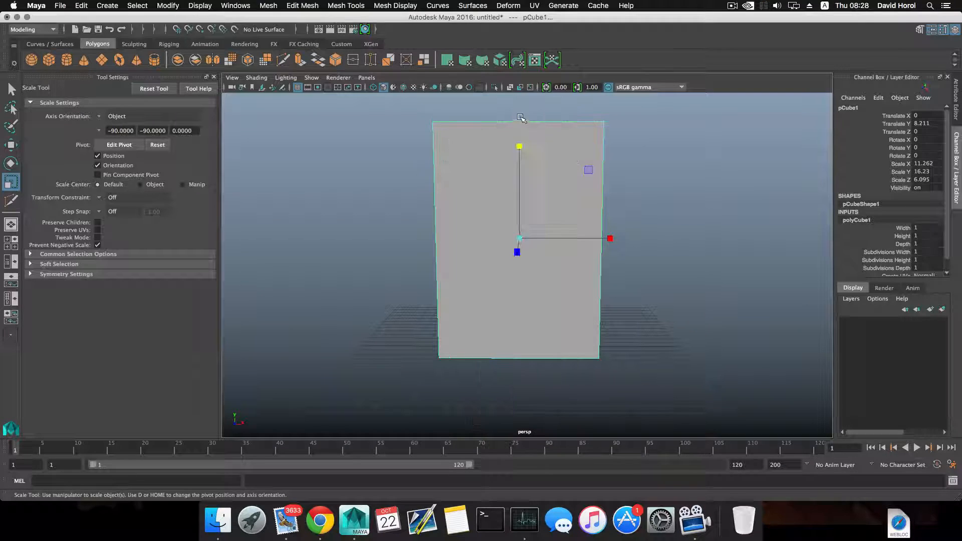
left_click(519, 122)
Insert a horizontal edge loop around the box at mid-height using an edge ring split.
right_click(501, 131)
right_click_drag(501, 132, 524, 158)
left_click(601, 227)
right_click(602, 227, "shift")
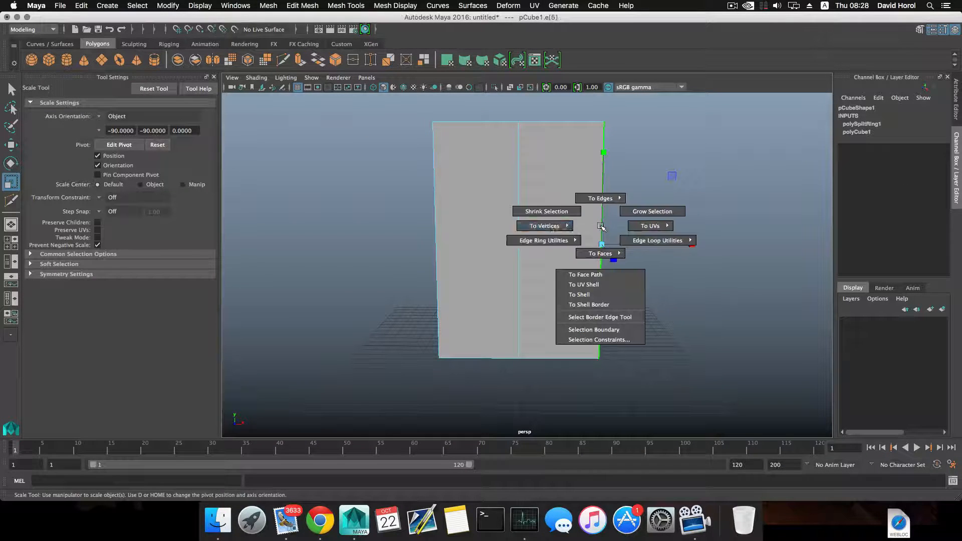
right_click_drag(550, 244, 597, 257, "shift")
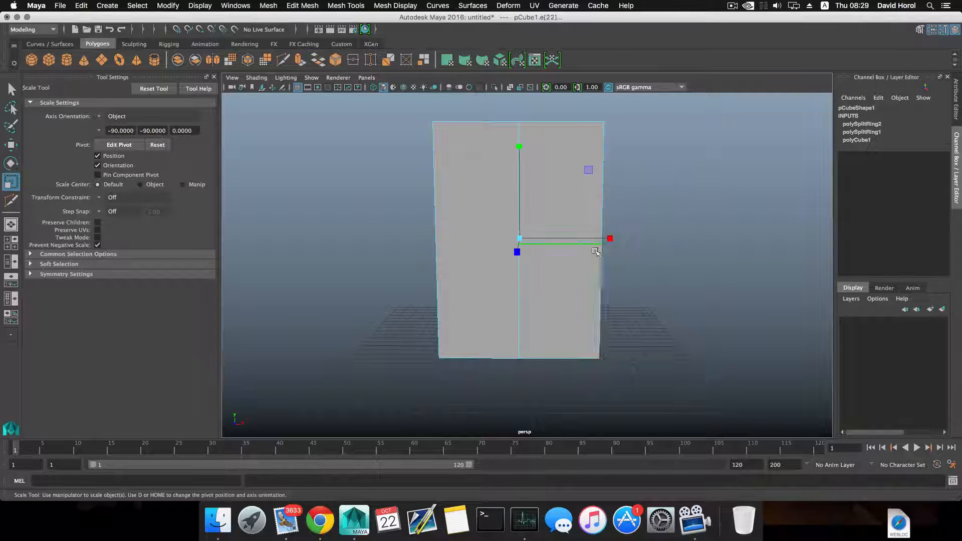
left_click_drag(595, 252, 542, 250, "alt")
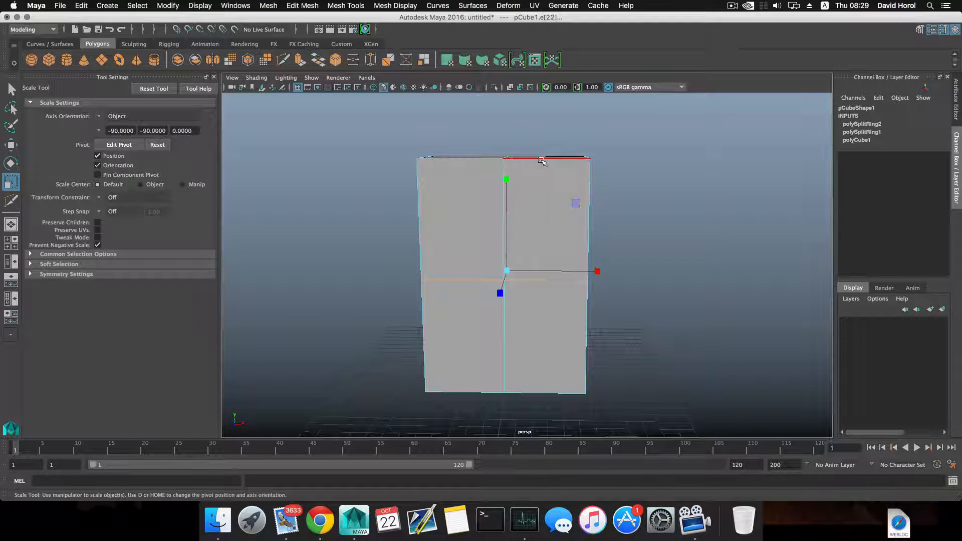
Bevel the horizontal middle edge loop and scale the resulting pair apart vertically until they sit close to the box's top and bottom edges.
right_click(543, 282, "shift")
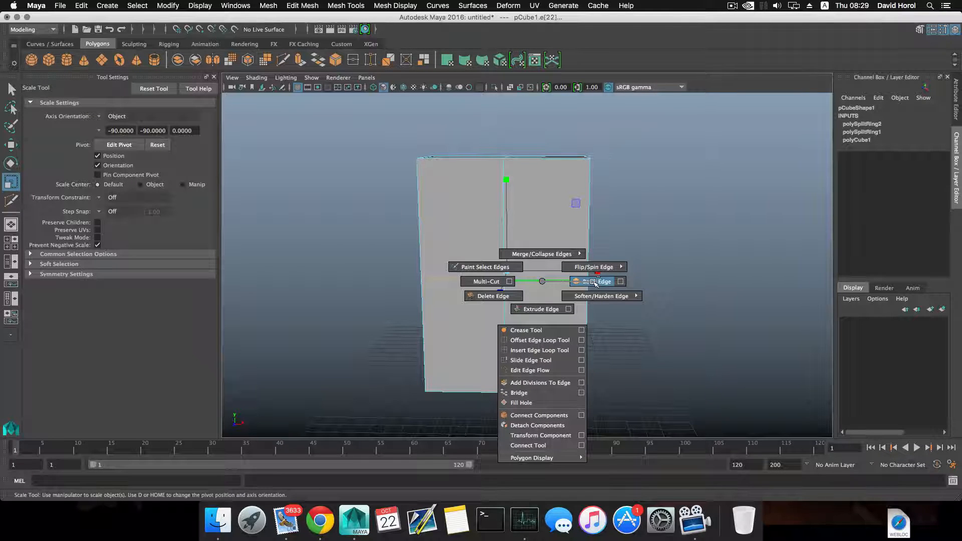
left_click(594, 282)
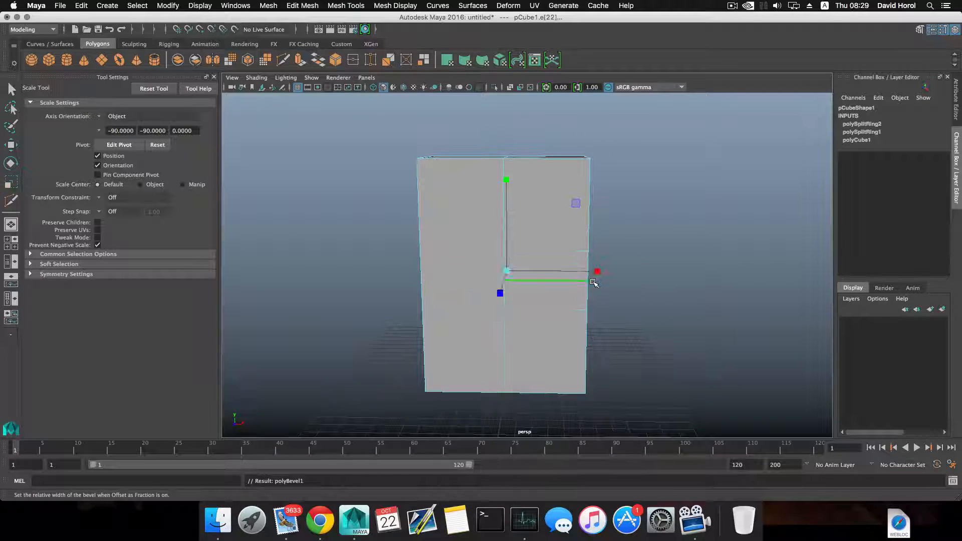
left_click(552, 251)
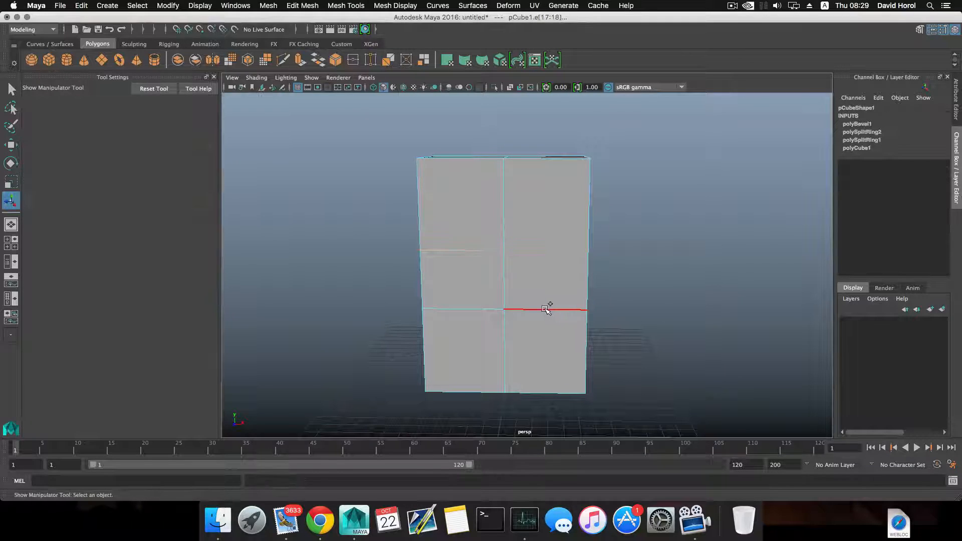
left_click(546, 310)
key("r")
left_click_drag(505, 181, 509, 38)
left_click_drag(505, 181, 501, 126)
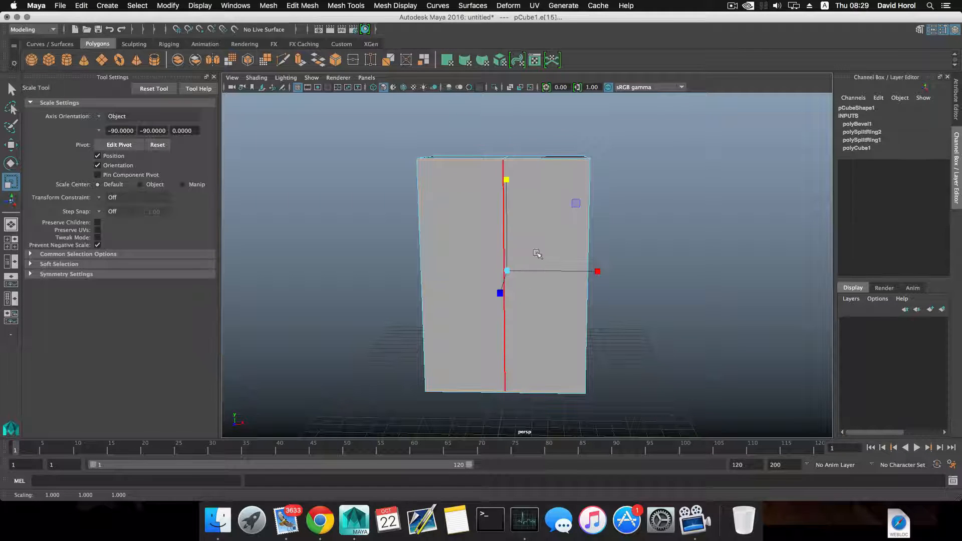
Bevel the vertical middle edge loop and scale the resulting pair apart along X until they sit close to the box's side edges.
left_click(527, 200)
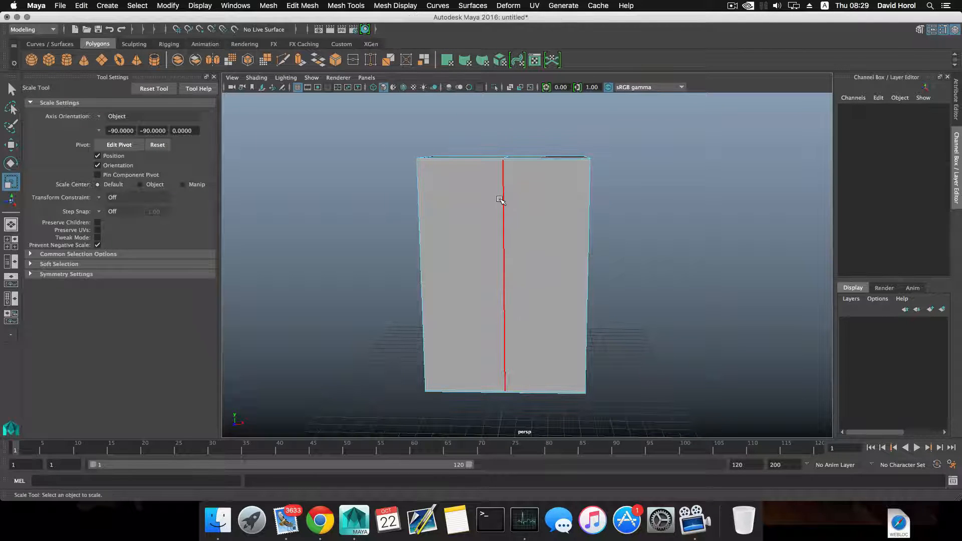
left_click(503, 201)
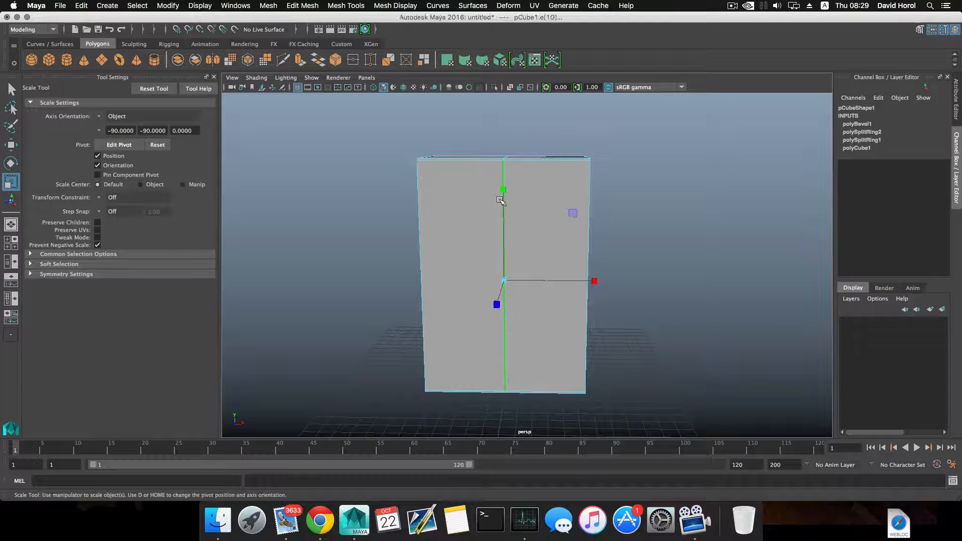
left_click(502, 173, "shift")
right_click_drag(504, 219, 543, 220, "shift")
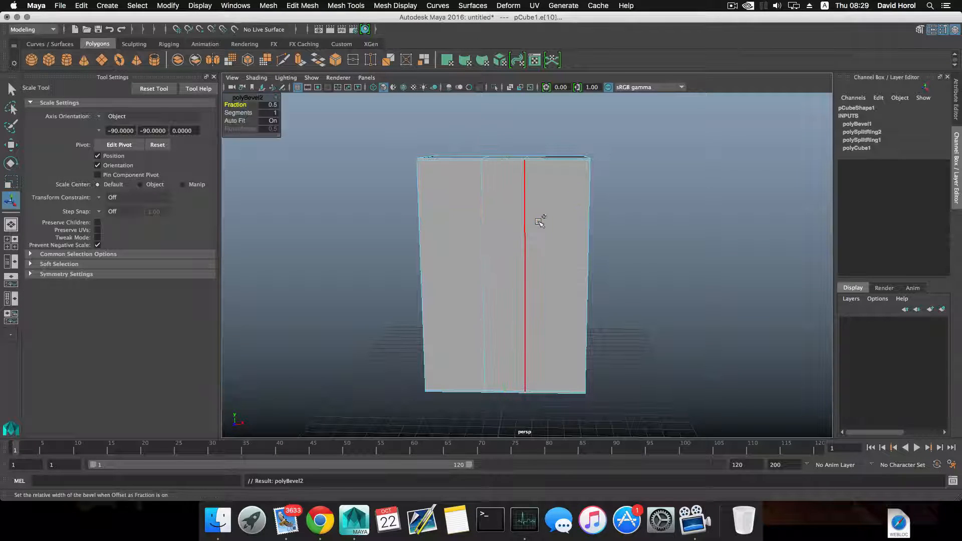
left_click(525, 198)
left_click(484, 203, "shift")
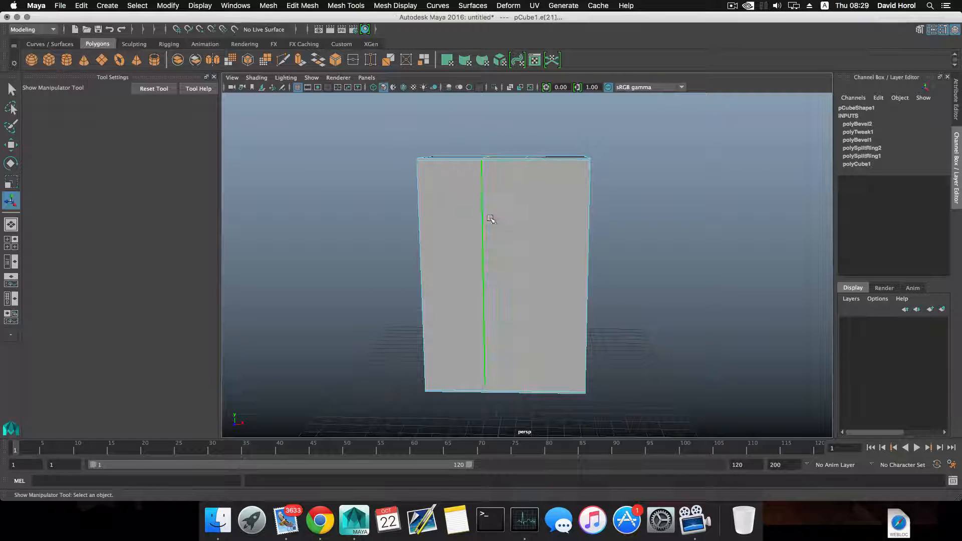
key("r")
left_click_drag(598, 271, 713, 273)
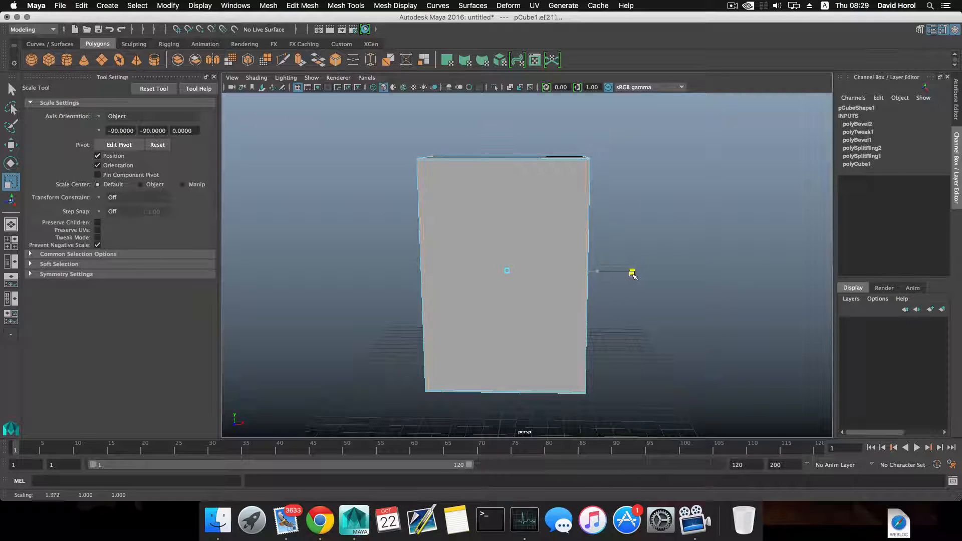
left_click_drag(633, 275, 580, 281)
Insert an edge loop down the middle of the box's narrow side face and across its top.
scroll(577, 279, "up", 3)
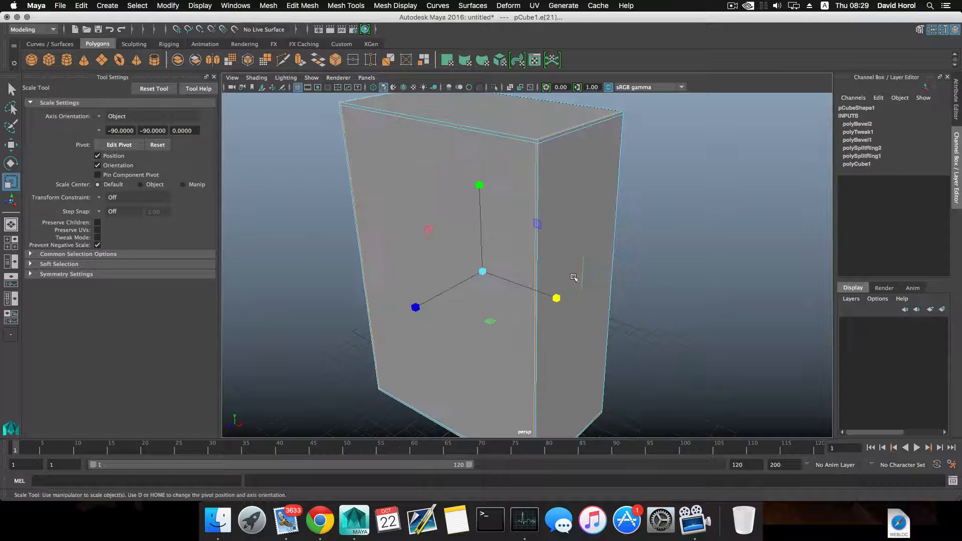
middle_click_drag(568, 248, 571, 286, "alt")
left_click_drag(571, 286, 552, 287, "alt")
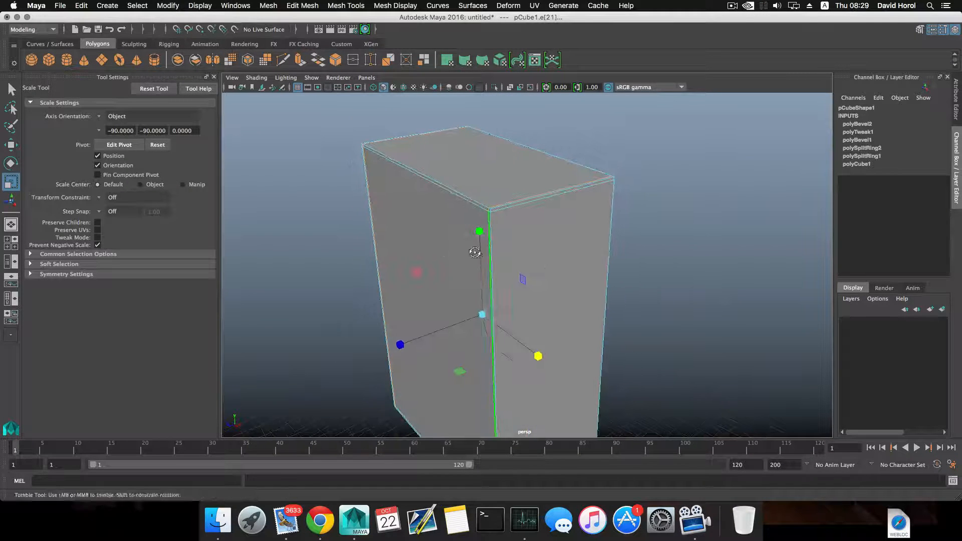
left_click_drag(477, 254, 426, 264, "alt")
left_click(451, 214)
right_click_drag(453, 215, 460, 243, "shift")
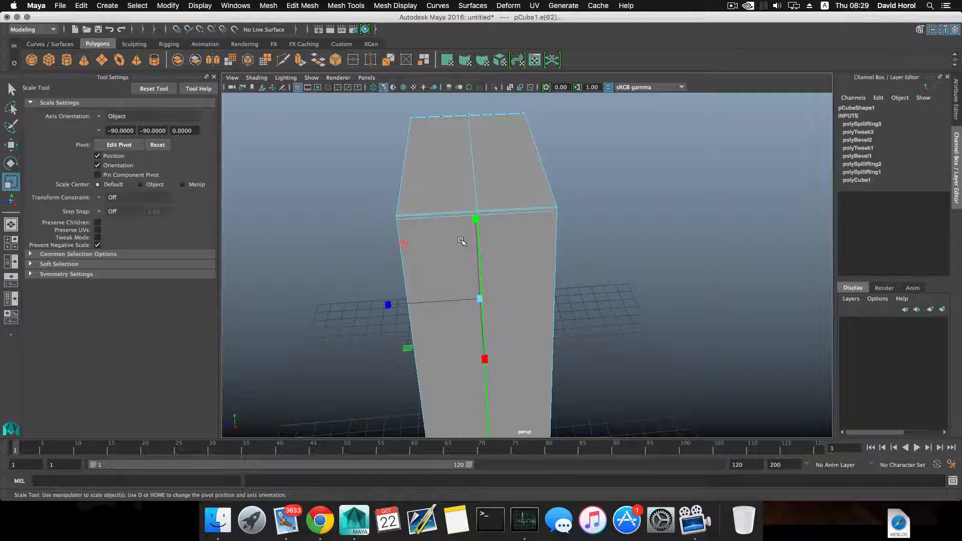
left_click_drag(461, 241, 552, 236, "alt")
Insert a horizontal edge loop at mid-height and a vertical edge loop down the centre of the front face.
left_click(556, 254)
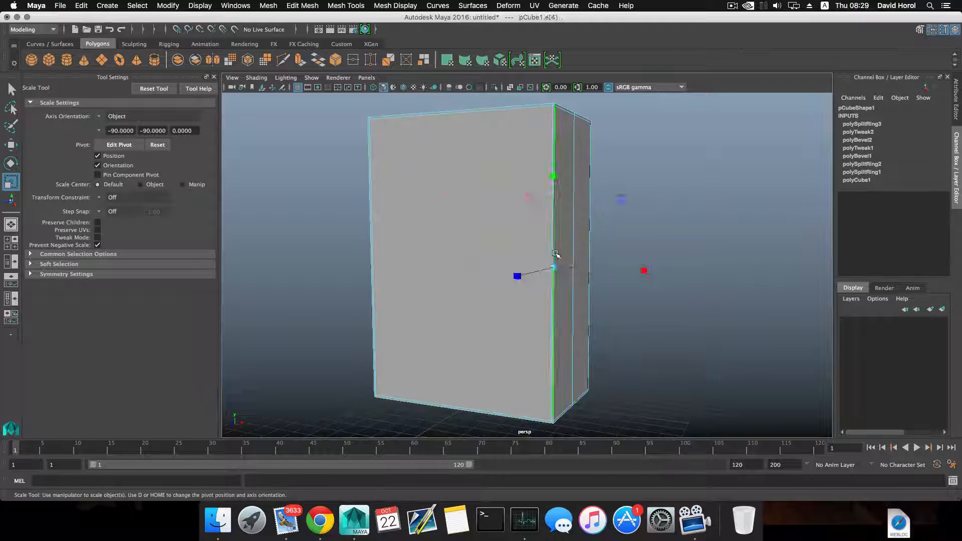
right_click_drag(555, 254, 577, 296, "shift")
left_click_drag(577, 296, 471, 123, "alt")
left_click(474, 121)
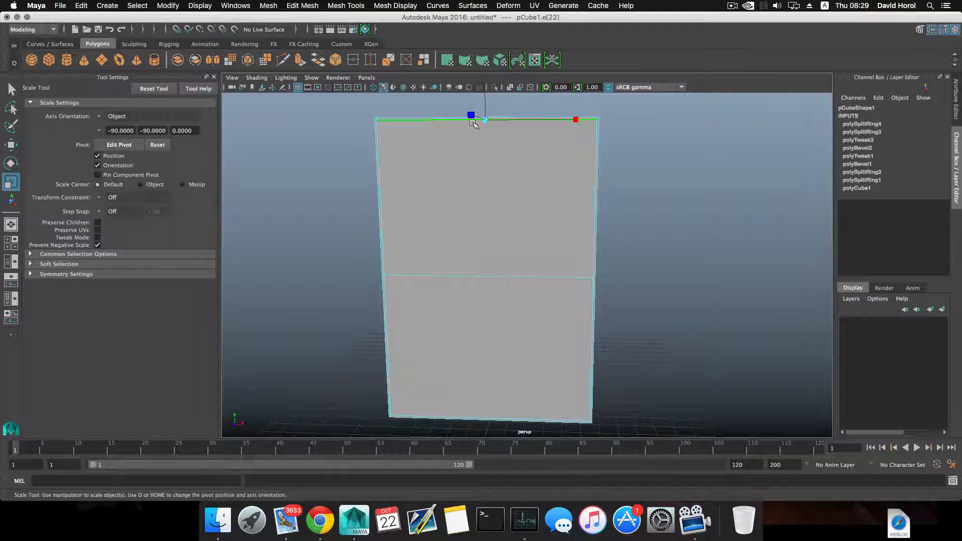
right_click_drag(474, 123, 519, 190, "shift")
middle_click_drag(540, 217, 512, 217, "alt")
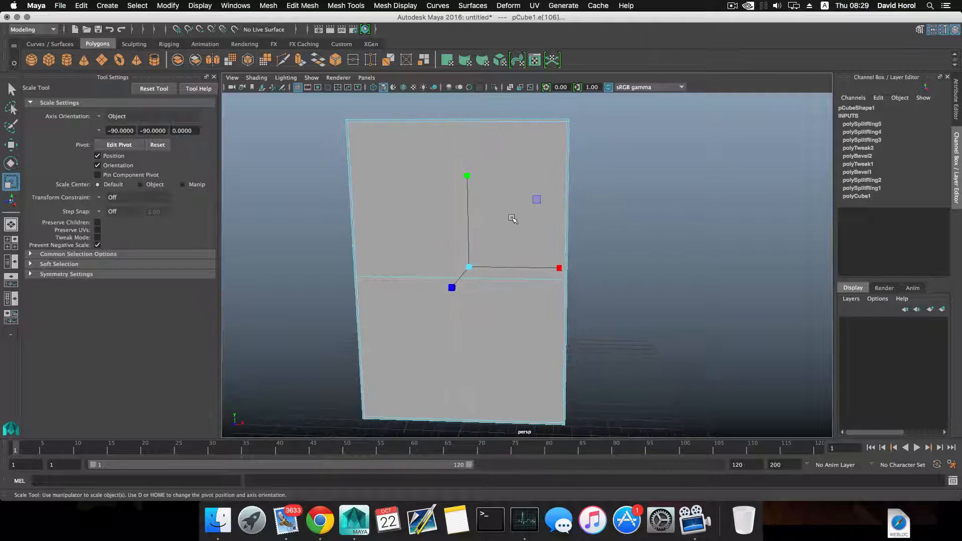
Split the upper and lower halves of the box with one horizontal edge loop through the middle of each.
key("F8")
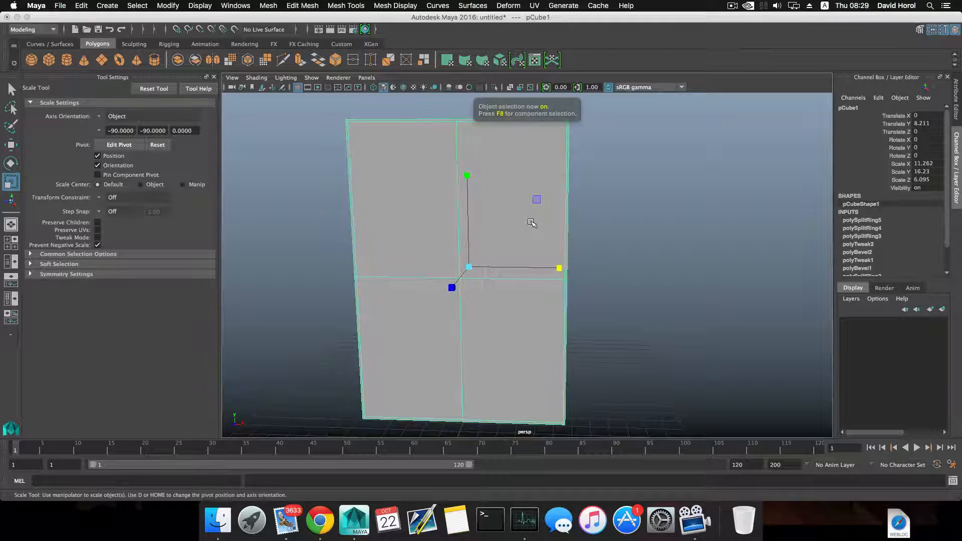
scroll(531, 223, "down", 4)
right_click_drag(552, 221, 549, 190)
left_click(551, 222)
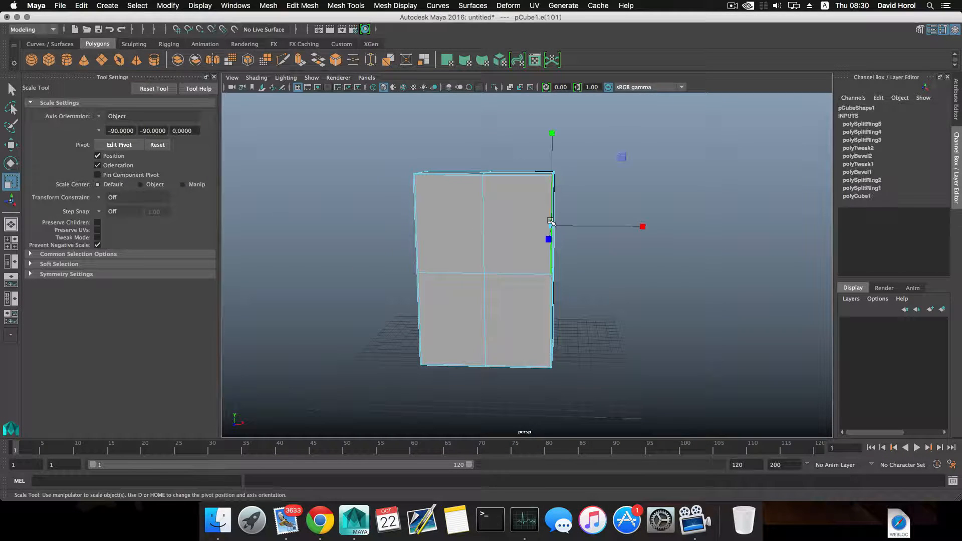
key("g")
key("g")
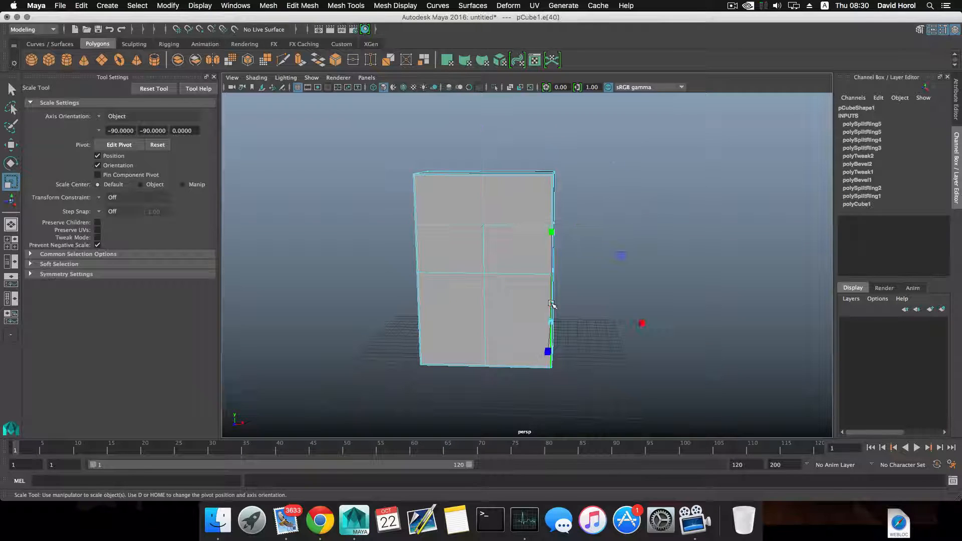
Insert a vertical edge loop through the middle of the front face's right half.
left_click(520, 225)
key("g")
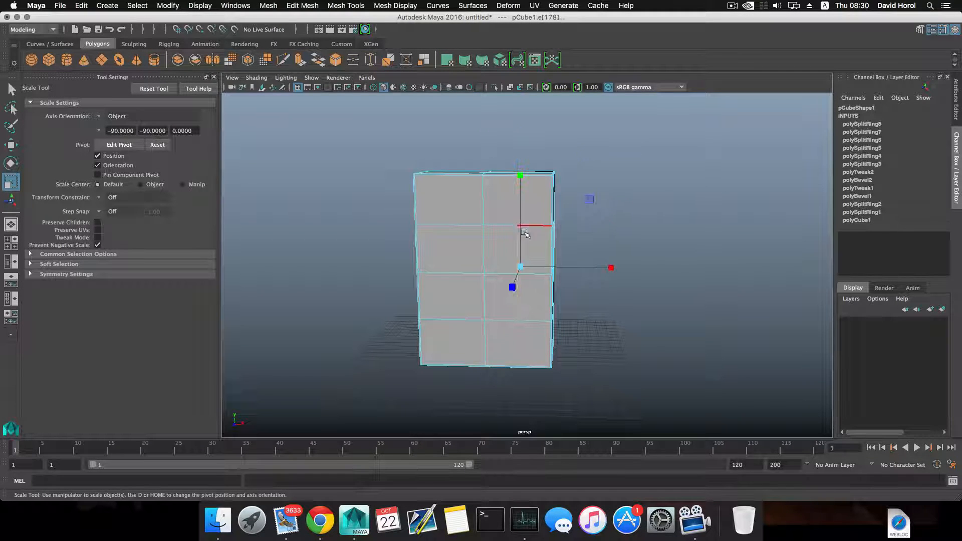
left_click_drag(524, 233, 540, 241, "alt")
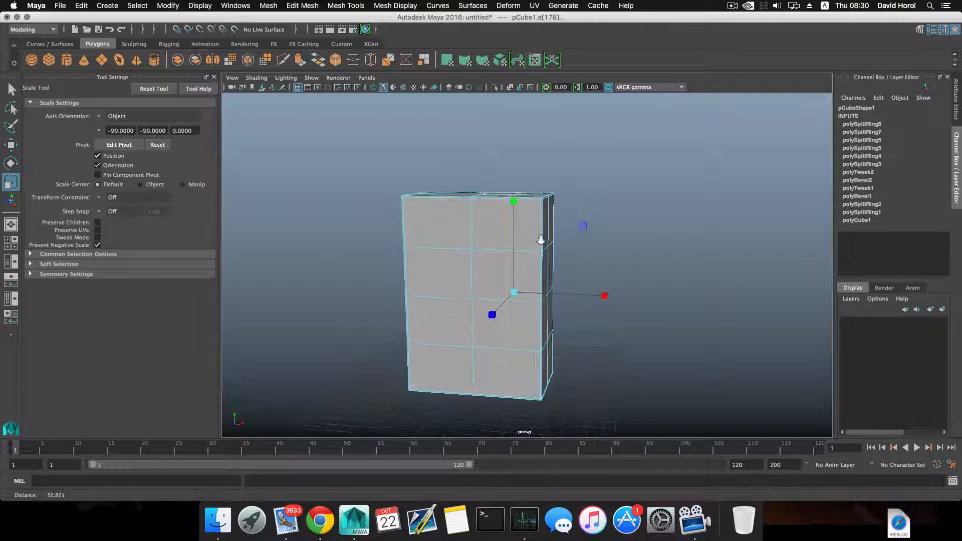
right_click_drag(541, 240, 623, 266, "alt")
Split each of the box's four horizontal rows in half with an additional horizontal edge loop.
key("F8")
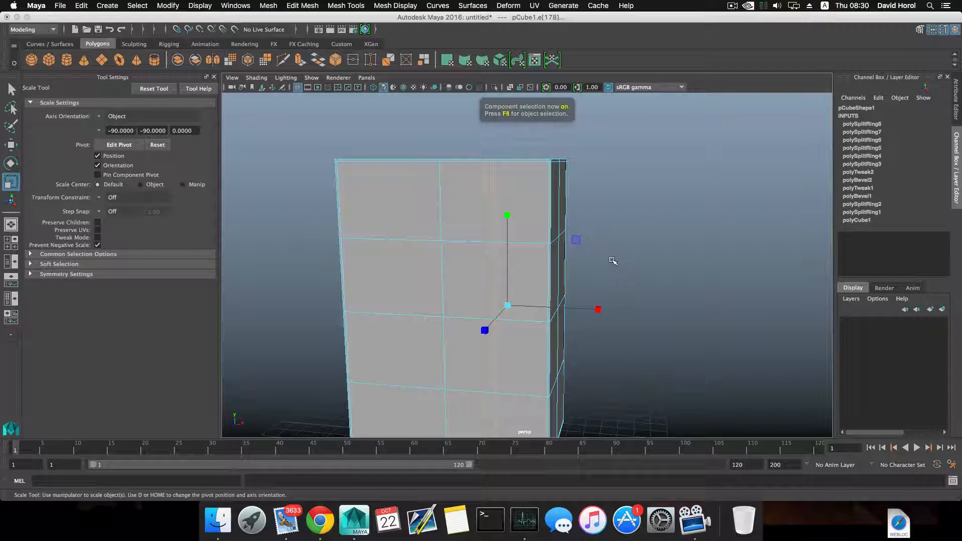
left_click(551, 209)
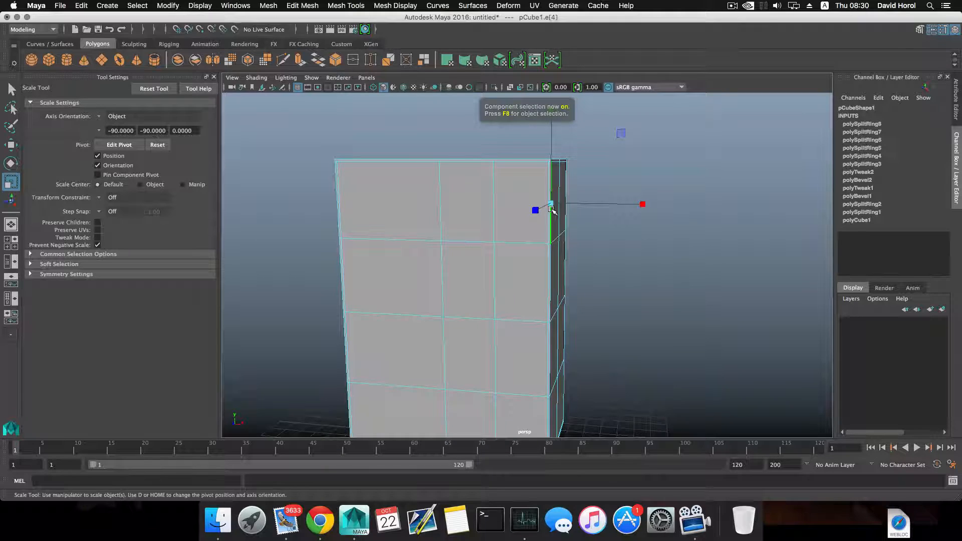
key("g")
left_click(549, 285)
key("g")
scroll(545, 281, "down", 3)
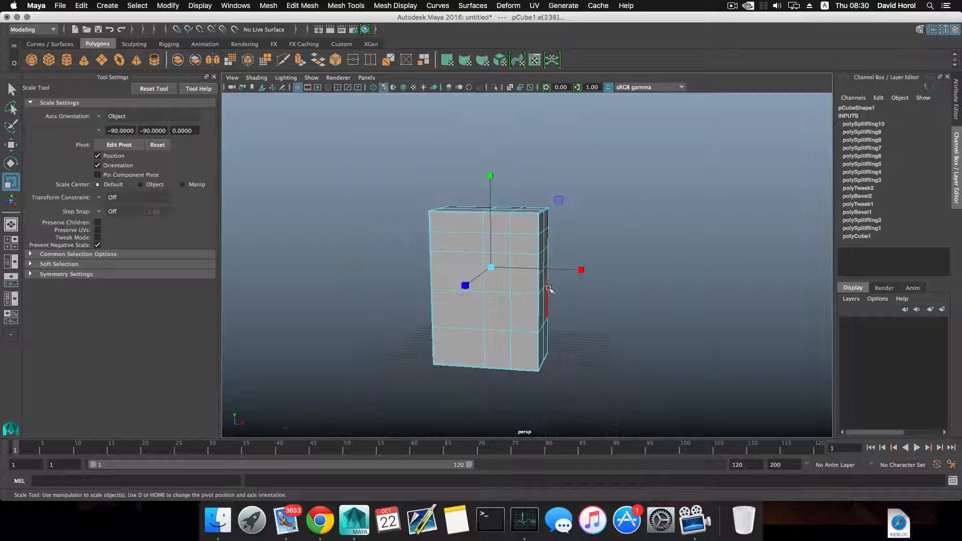
left_click(530, 278)
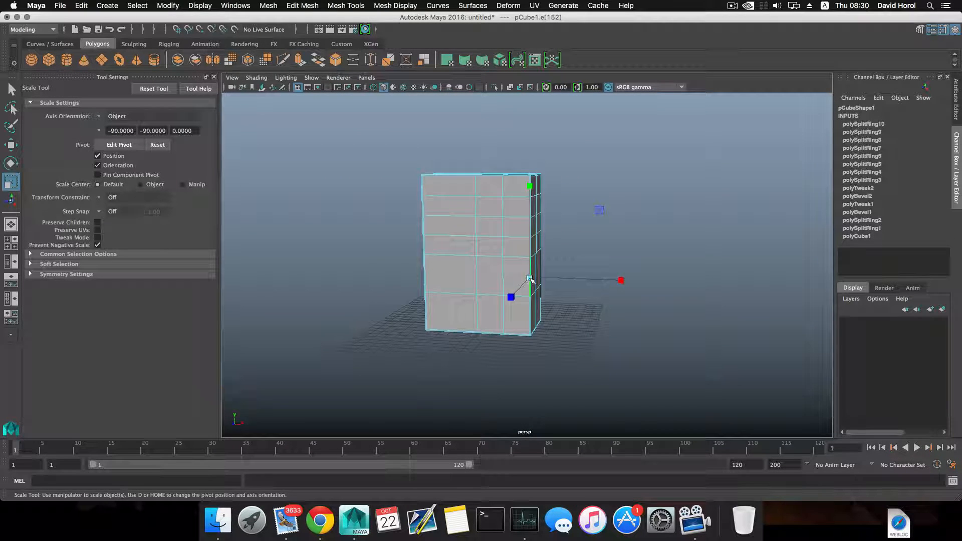
key("g")
left_click(531, 310)
key("g")
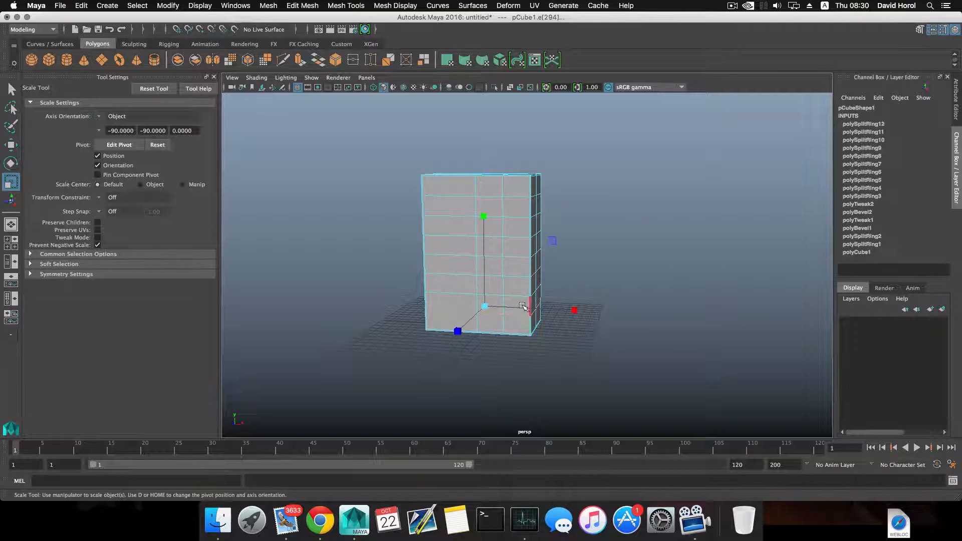
Scale the outermost pair of newly added horizontal edge loops apart vertically to sit near the box's top and bottom edges.
left_click_drag(523, 305, 509, 210, "alt")
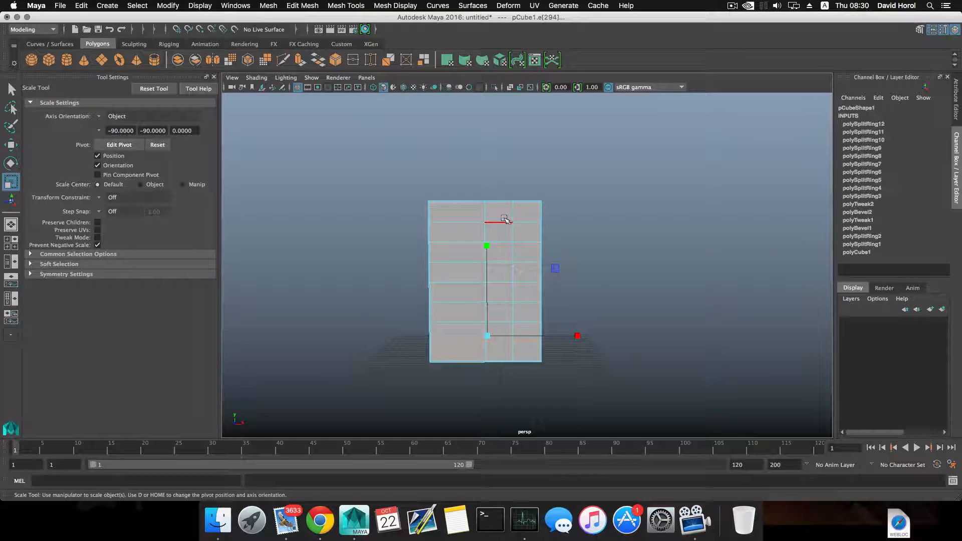
left_click(502, 345)
double_click(503, 342, "shift")
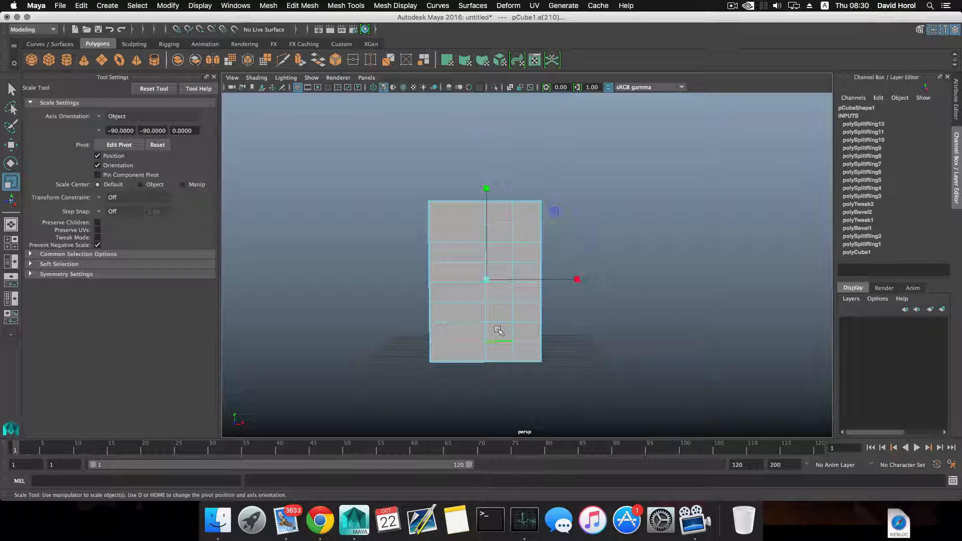
left_click_drag(485, 188, 488, 163)
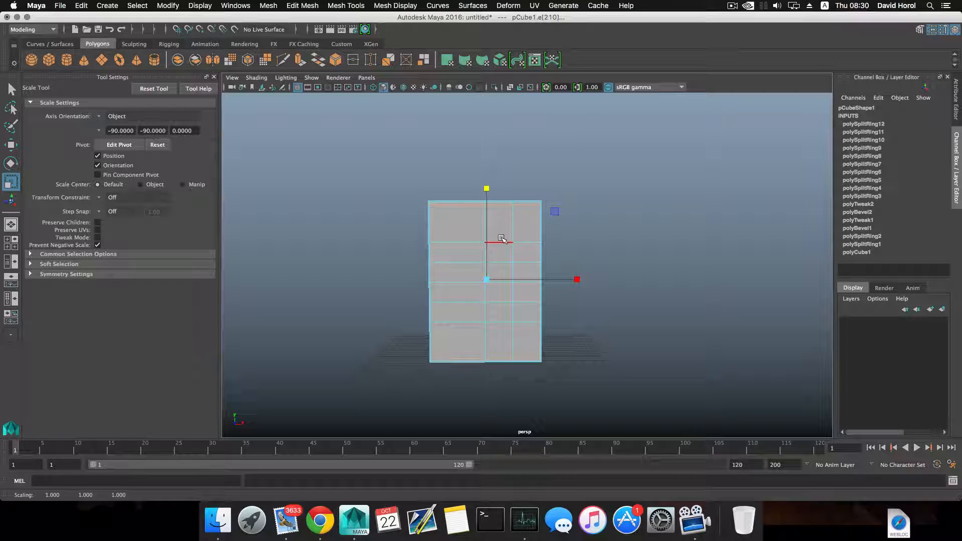
Select the upper and lower quarter-height edge loops and scale them apart vertically to just inside the loops near the top and bottom edges.
left_click(501, 239)
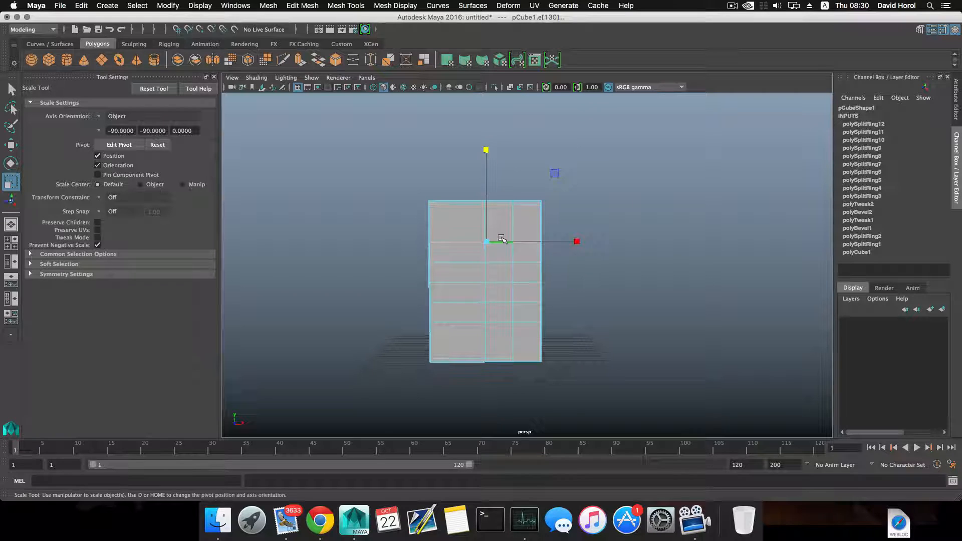
left_click(502, 322, "shift")
left_click_drag(486, 188, 486, 178)
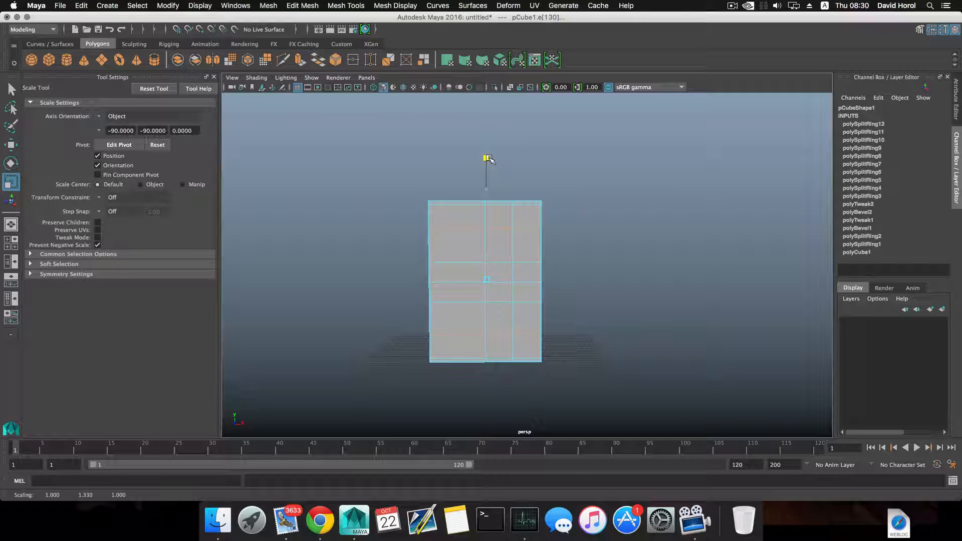
right_click_drag(502, 203, 564, 266, "alt")
middle_click_drag(565, 265, 575, 301, "alt")
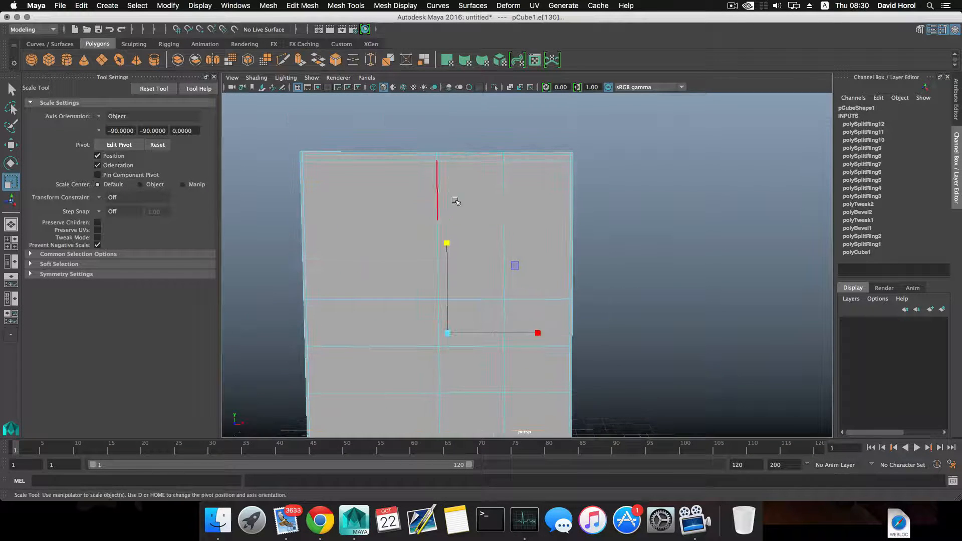
left_click_drag(448, 243, 448, 247)
scroll(541, 263, "down", 4)
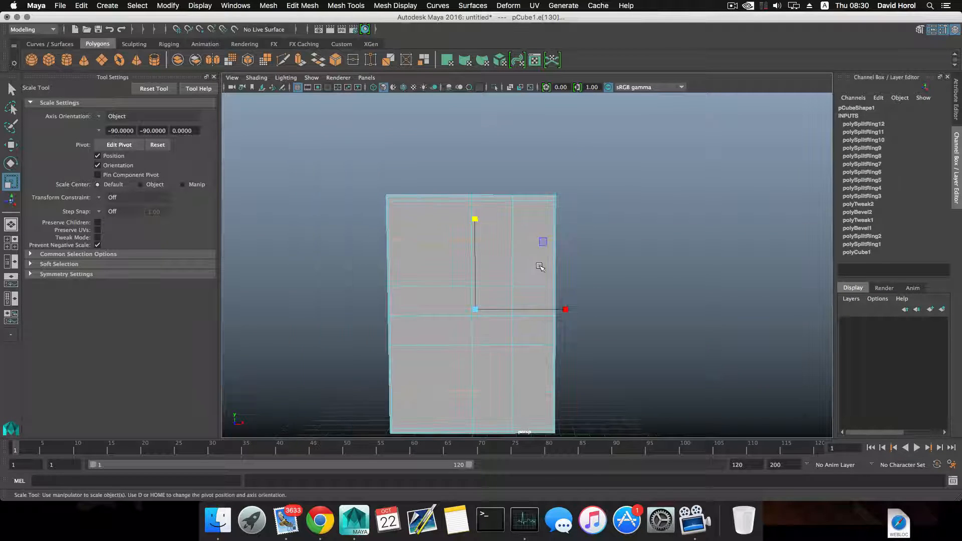
Select the two horizontal edge loops flanking the box's middle loop and scale them apart vertically to even out the row heights.
left_click(534, 263)
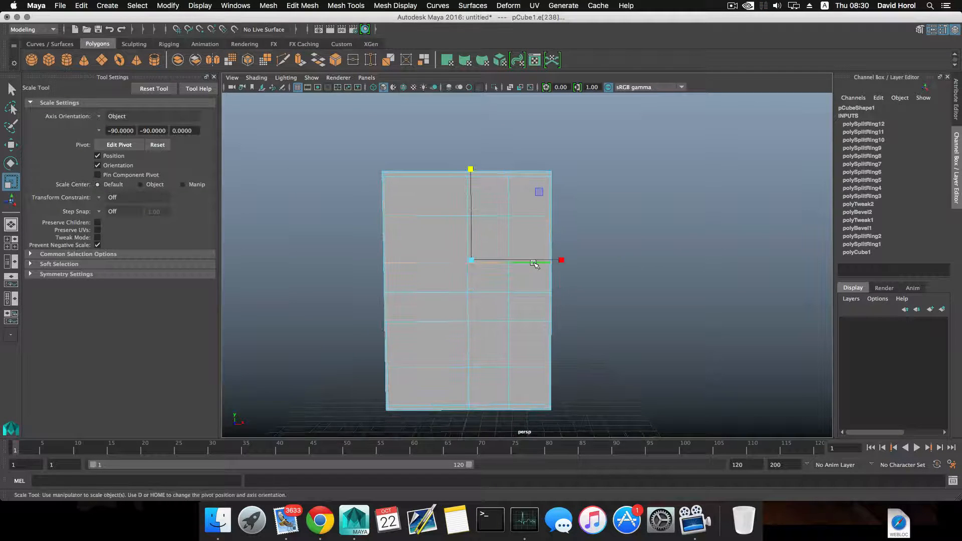
double_click(502, 321, "shift")
left_click_drag(468, 194, 472, 167)
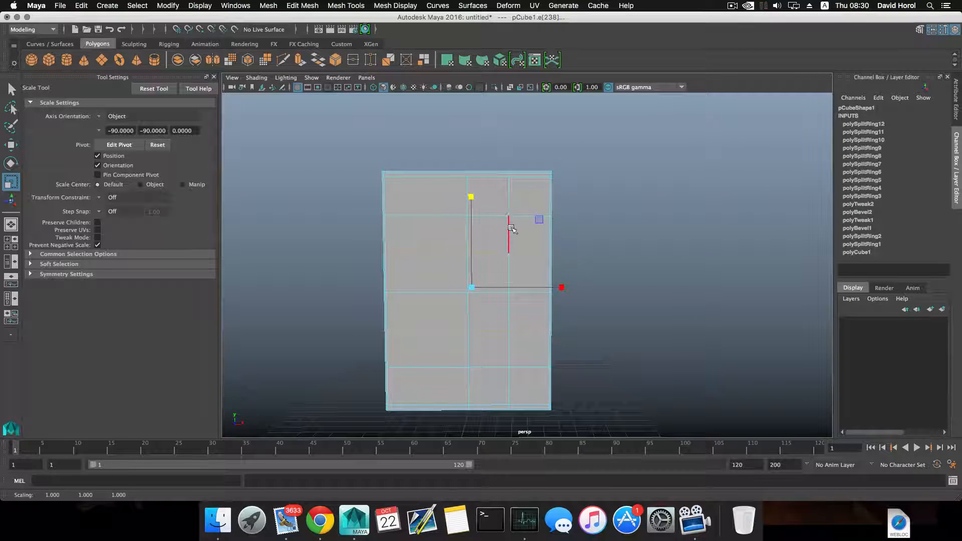
Shift the two inner vertical edge loops left together, and reposition the right one midway between the other loop and the box's right edge.
mouse_move(520, 245)
left_mouse_down("alt")
mouse_move(498, 253)
mouse_move(534, 256)
left_mouse_up("alt")
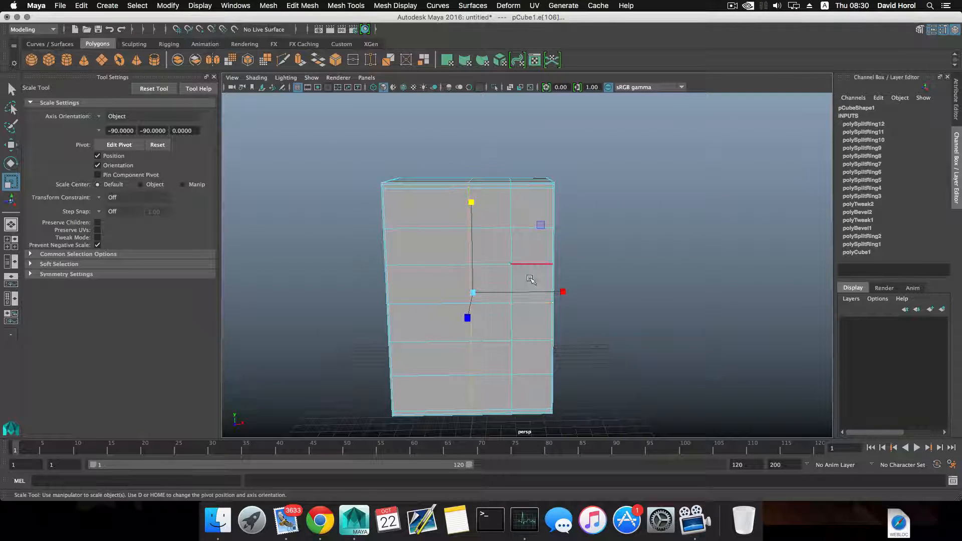
key("w")
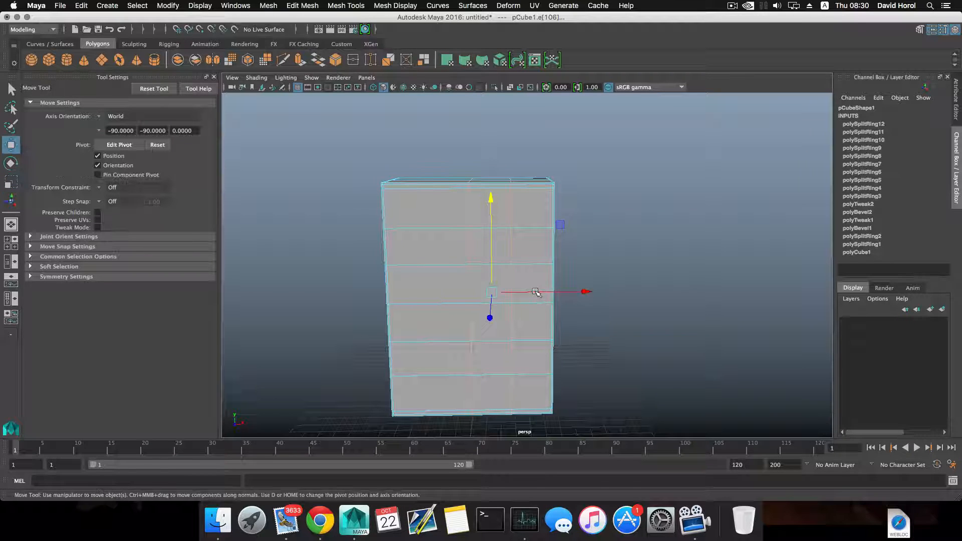
left_click_drag(536, 293, 533, 292)
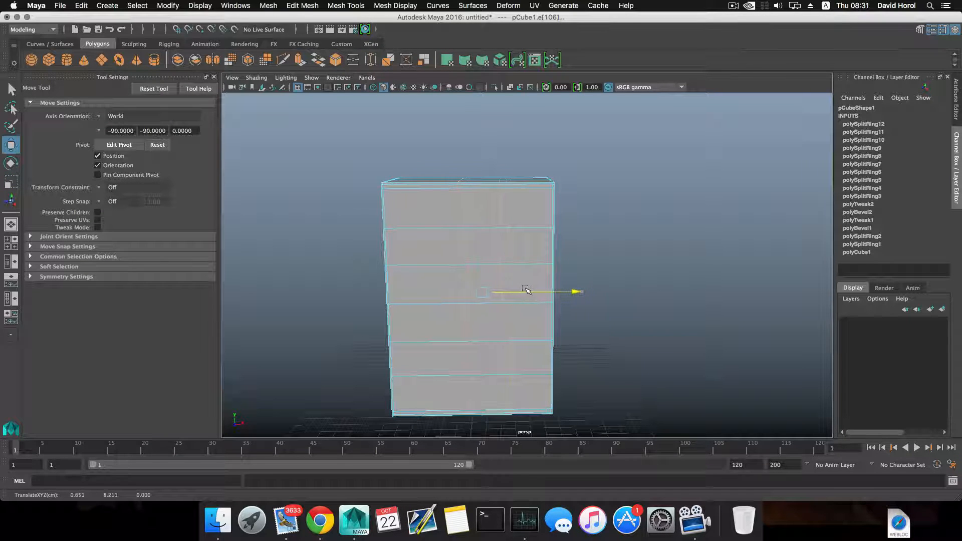
left_click_drag(526, 290, 527, 290)
left_click(500, 215)
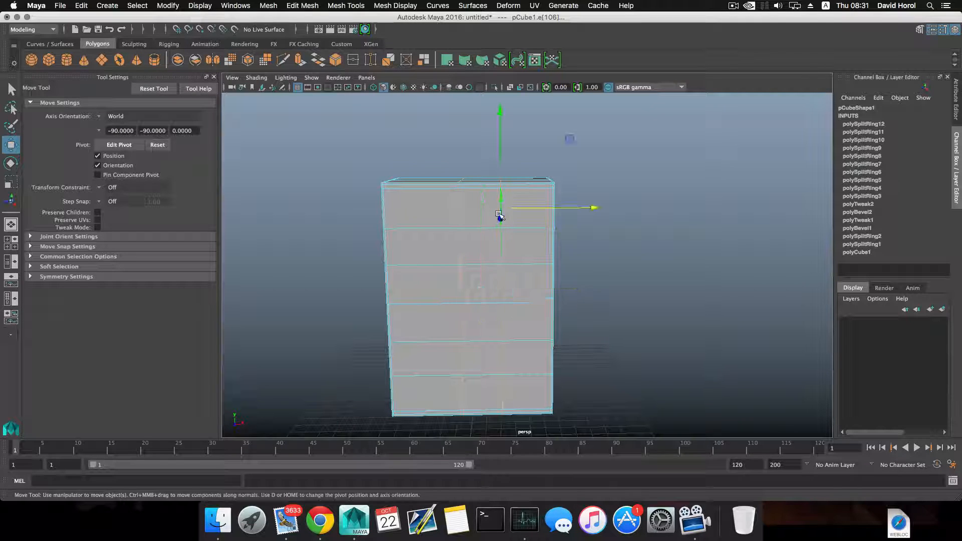
left_click(501, 238)
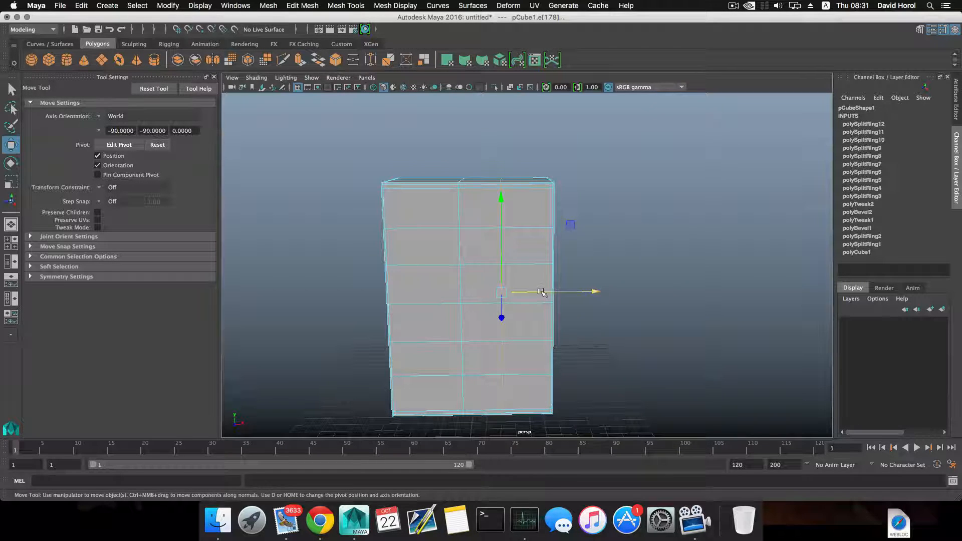
left_click_drag(541, 292, 501, 275)
Reselect the two horizontal edge loops around the middle one and fine-tune their vertical spacing with the Scale tool, clearing the selection when done.
left_click(498, 332)
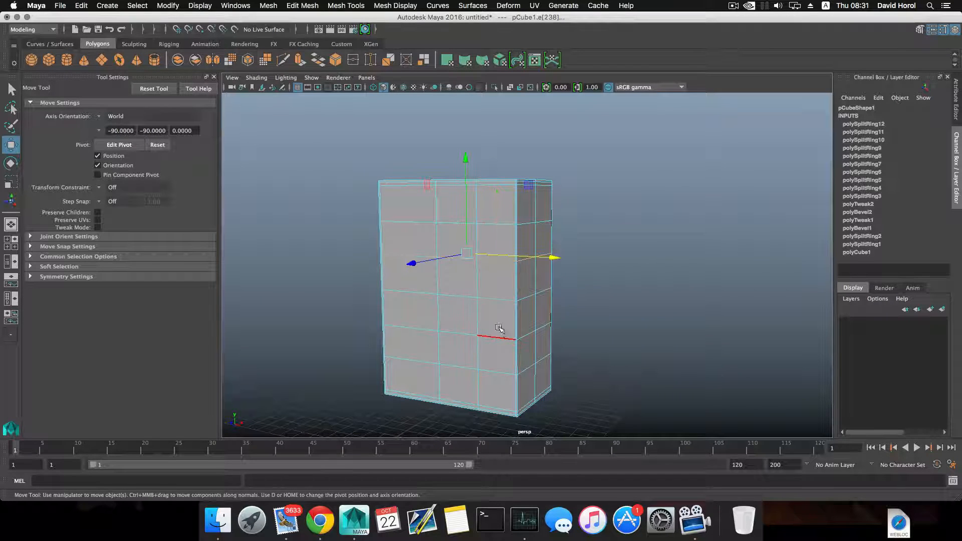
left_click(500, 333, "shift")
key("r")
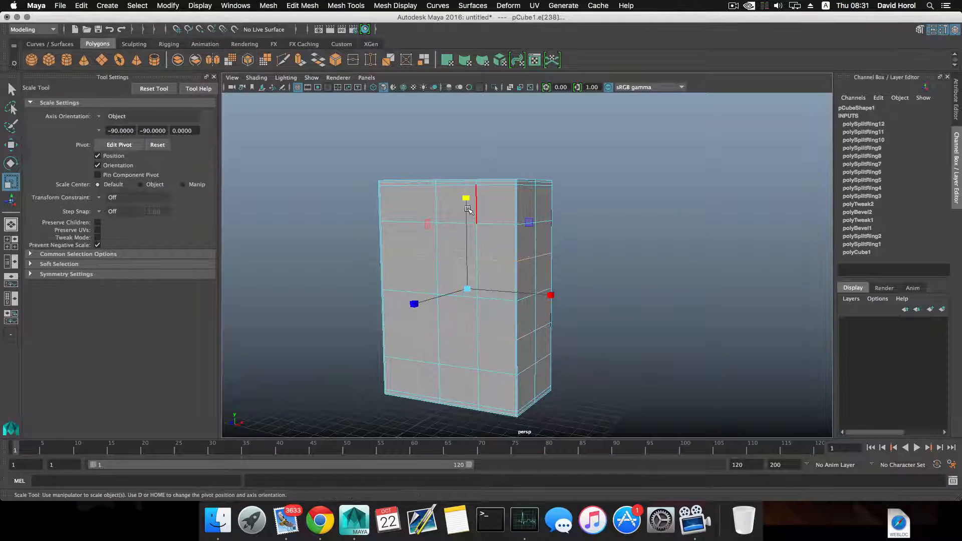
left_click(562, 243)
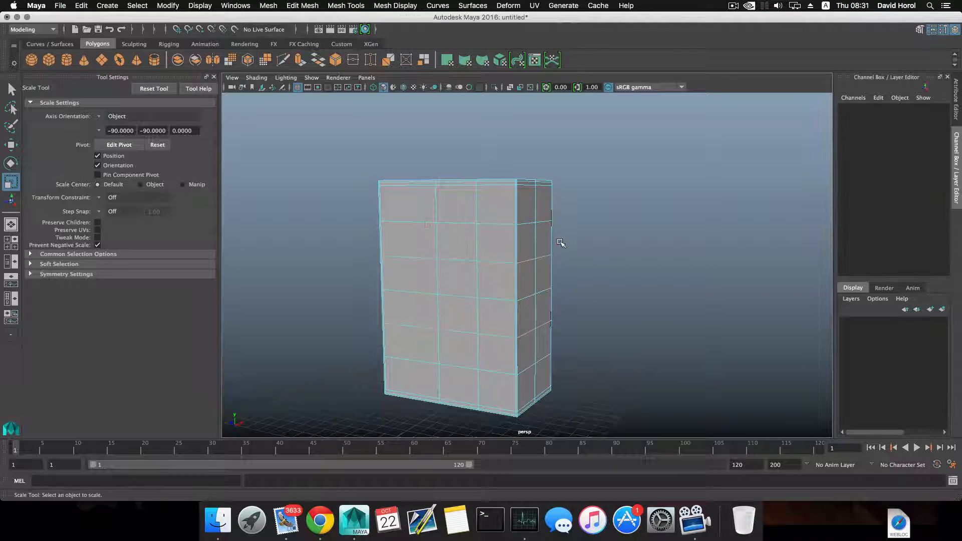
Create a polygon pipe and move it along Z to 6.704, out in front of the box.
left_click_drag(562, 243, 471, 278, "alt")
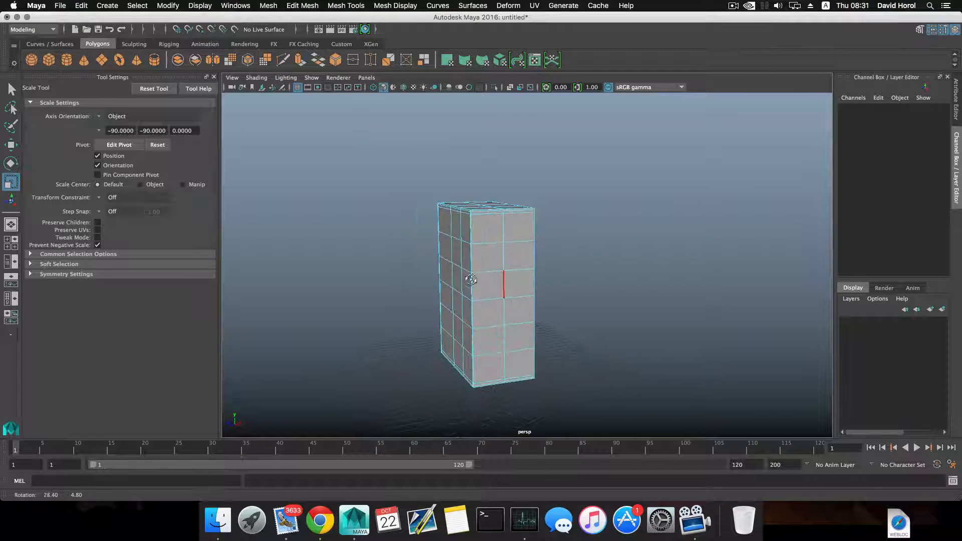
left_click(155, 60)
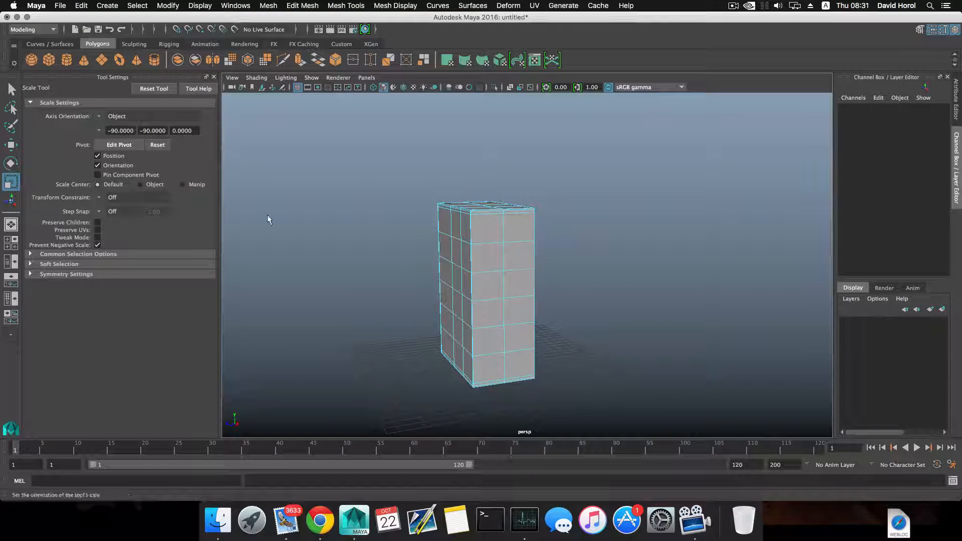
key("w")
left_click_drag(470, 352, 416, 359)
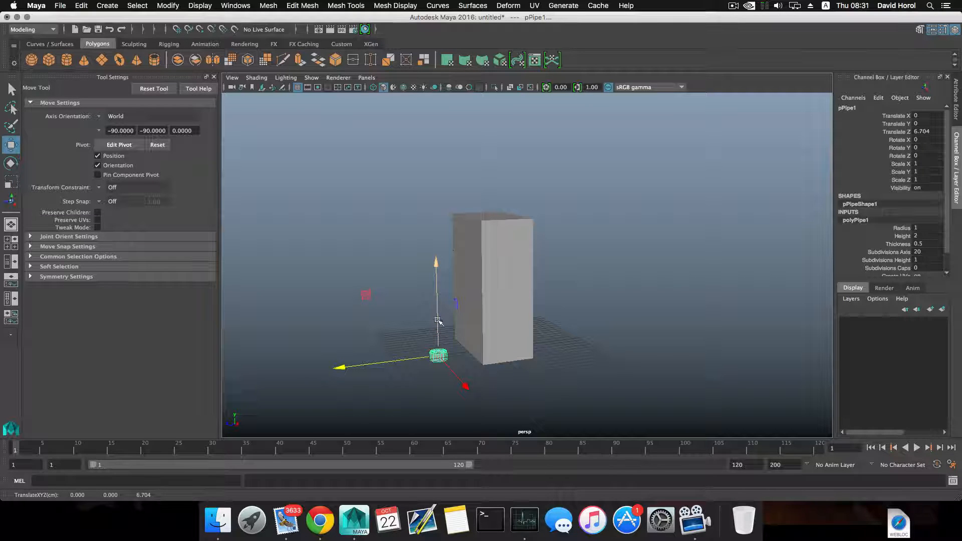
key("f")
left_click_drag(440, 323, 575, 241, "alt")
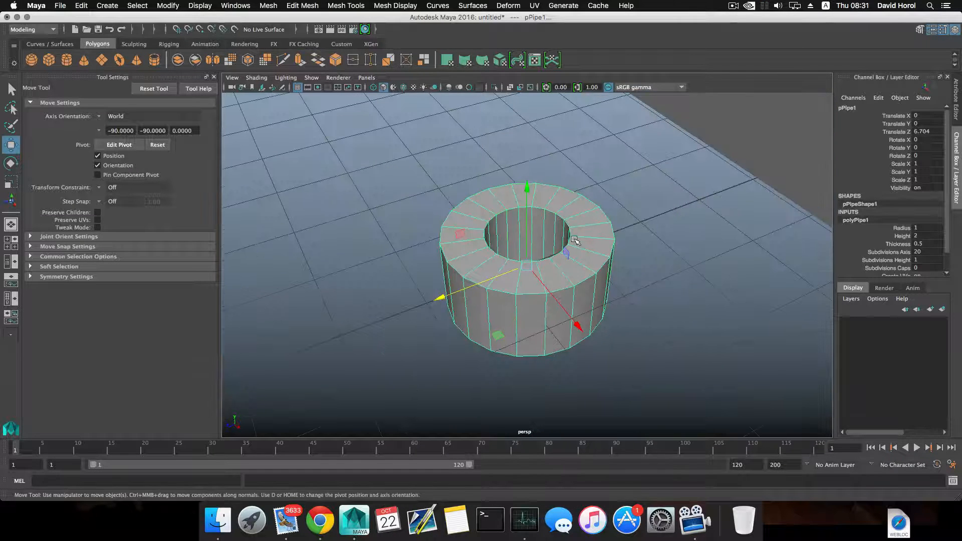
Set the pipe's thickness to 0.1 and its axis subdivisions to 8.
left_click(933, 30)
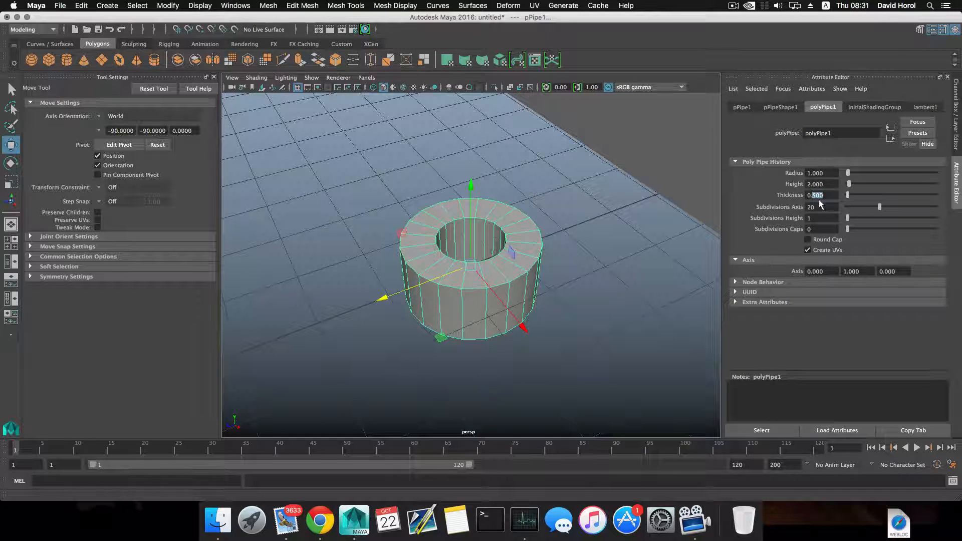
key("Return")
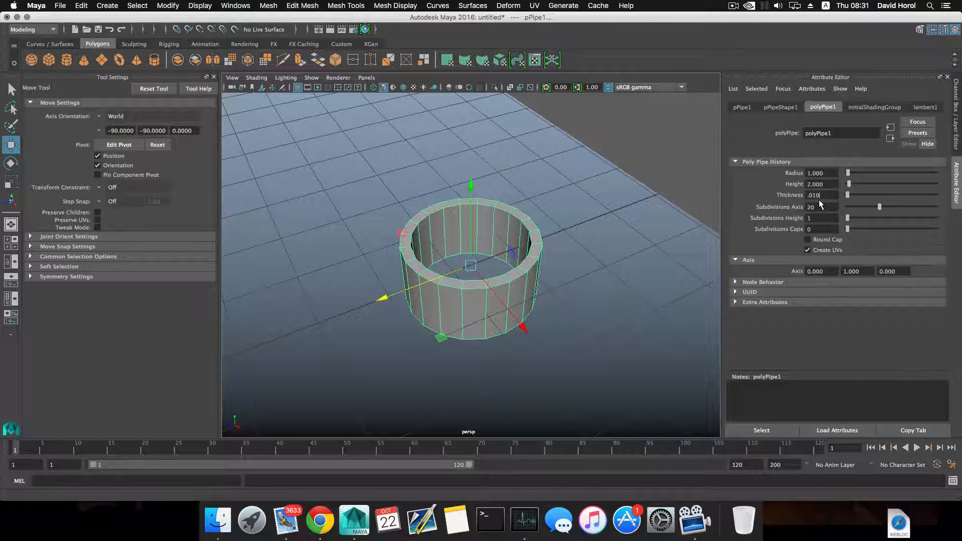
key("Return")
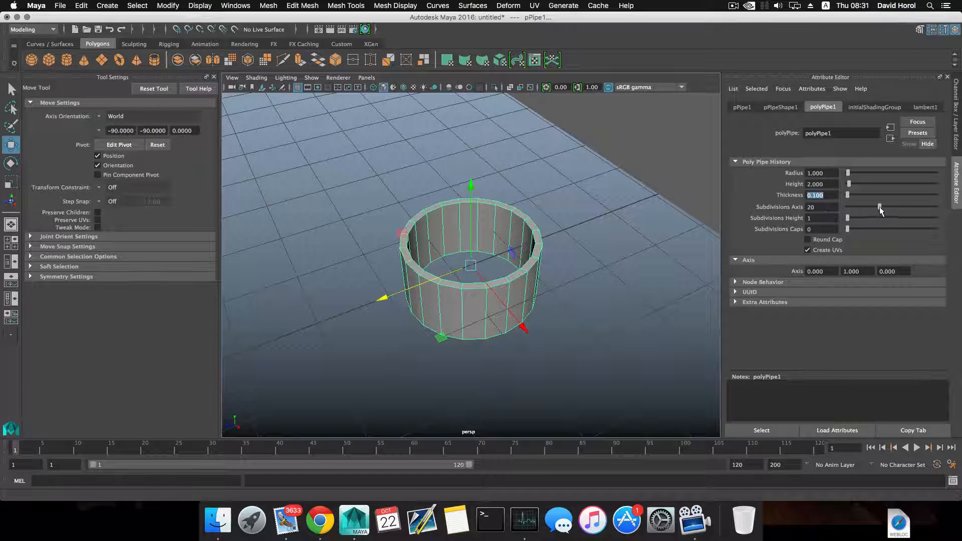
left_click_drag(880, 206, 857, 207)
Delete the pipe's side and lower faces so that only a single flat octagonal ring of faces is kept.
left_click_drag(620, 233, 602, 194, "alt")
right_click_drag(563, 167, 562, 203)
left_click_drag(384, 247, 642, 391)
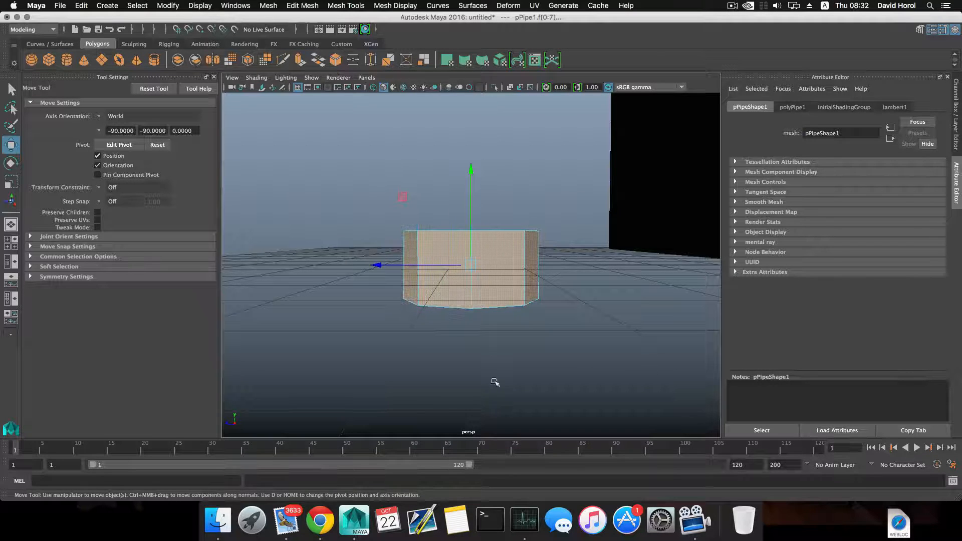
left_click_drag(494, 382, 482, 266, "alt")
key("Delete")
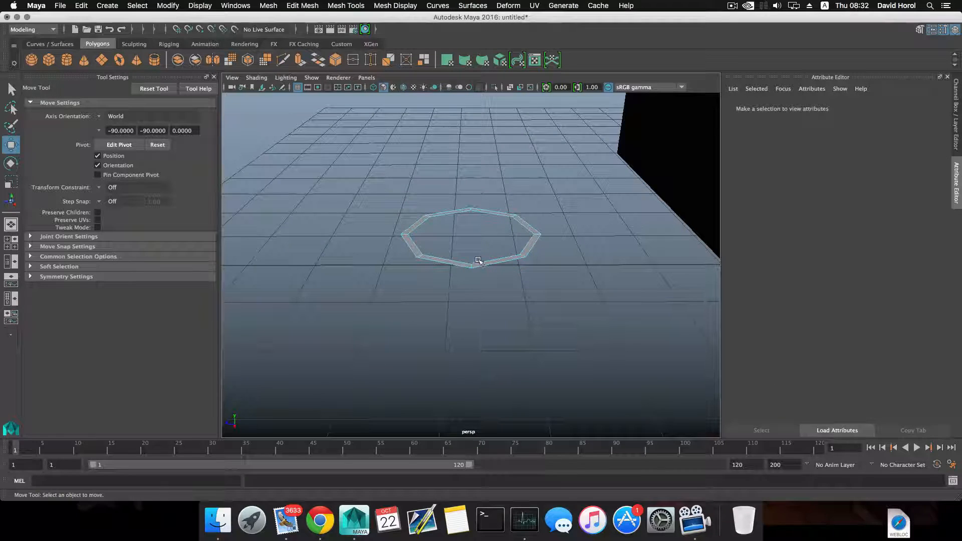
Center the octagonal ring's pivot and rotate the ring 90 degrees about X so it stands upright.
key("F8")
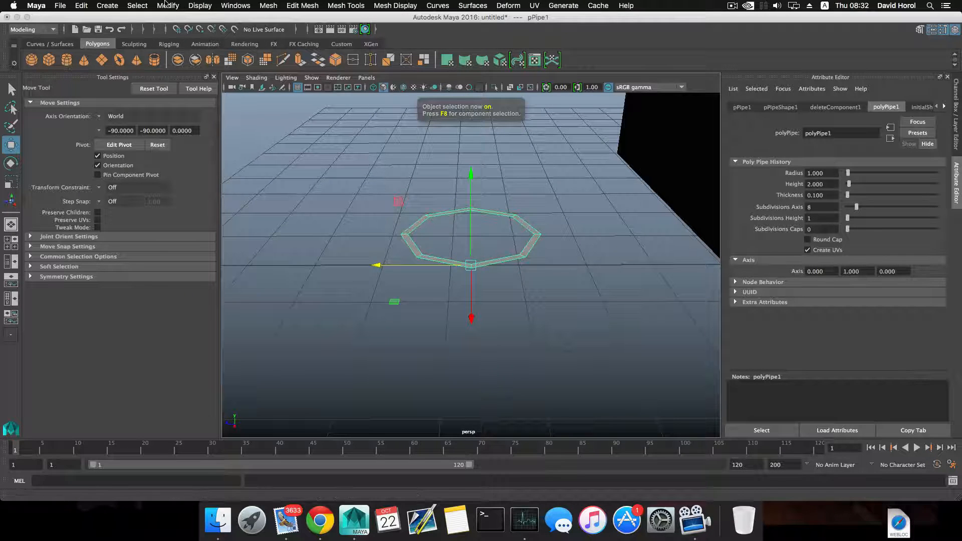
left_click(168, 5)
left_click(189, 67)
scroll(489, 231, "down", 6)
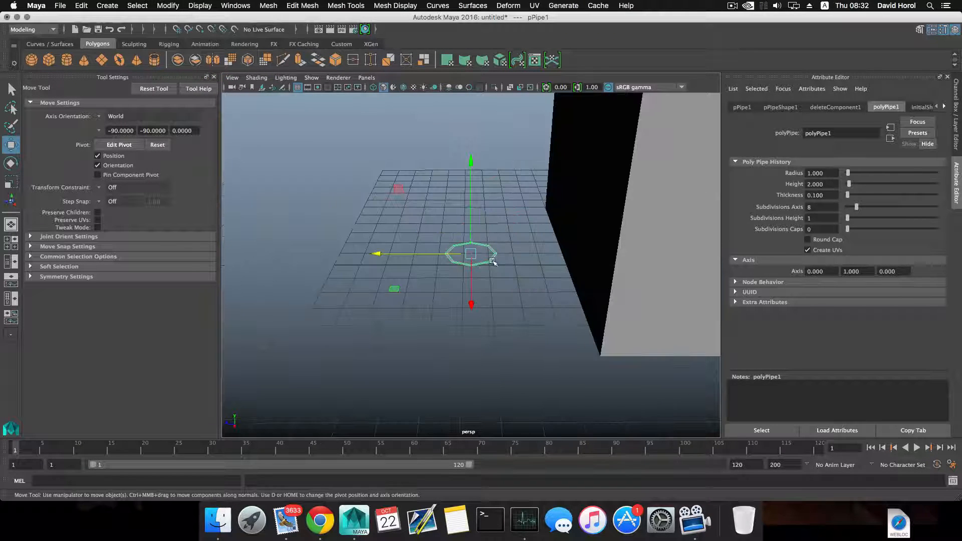
key("e")
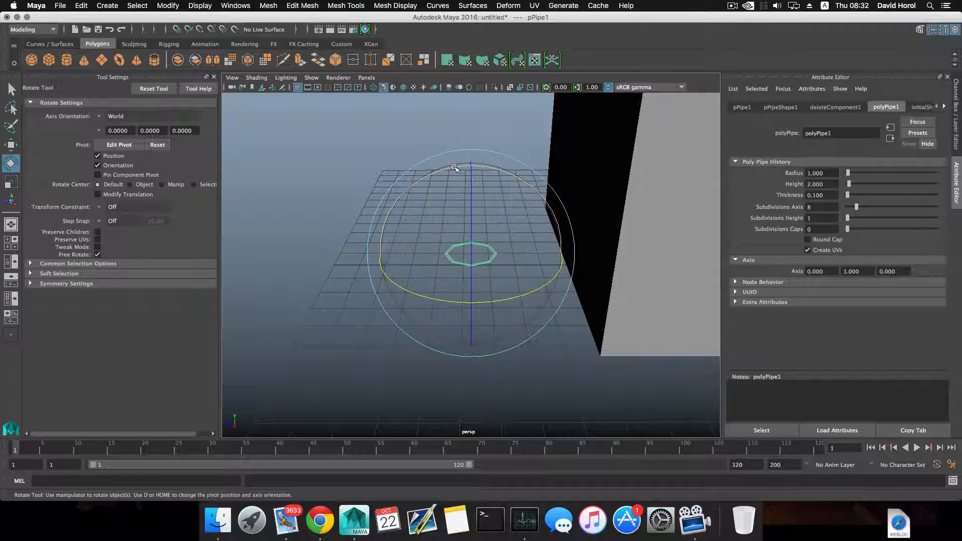
left_click_drag(456, 172, 406, 205)
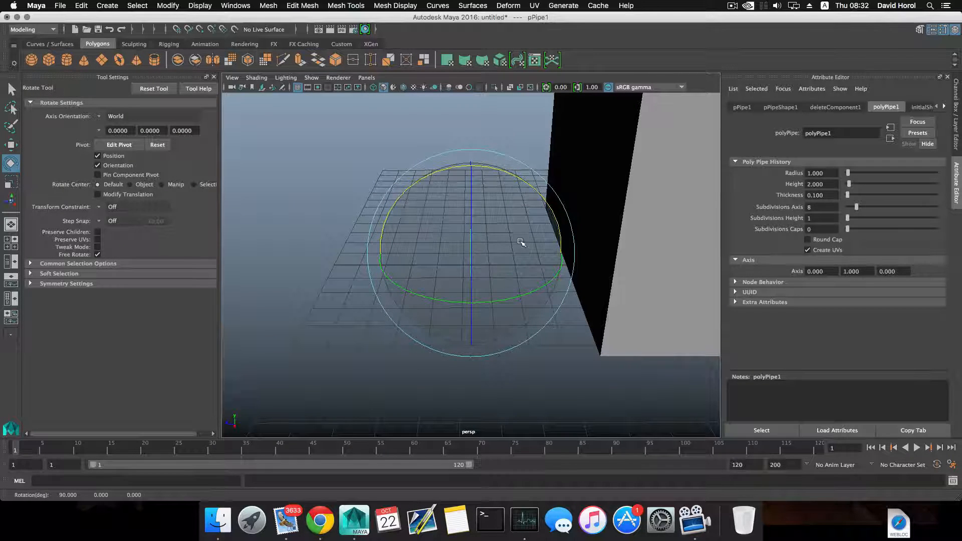
Turn on Wireframe on Shaded in the perspective view so the box's edge loops are displayed.
key("w")
left_click_drag(486, 263, 588, 239, "alt")
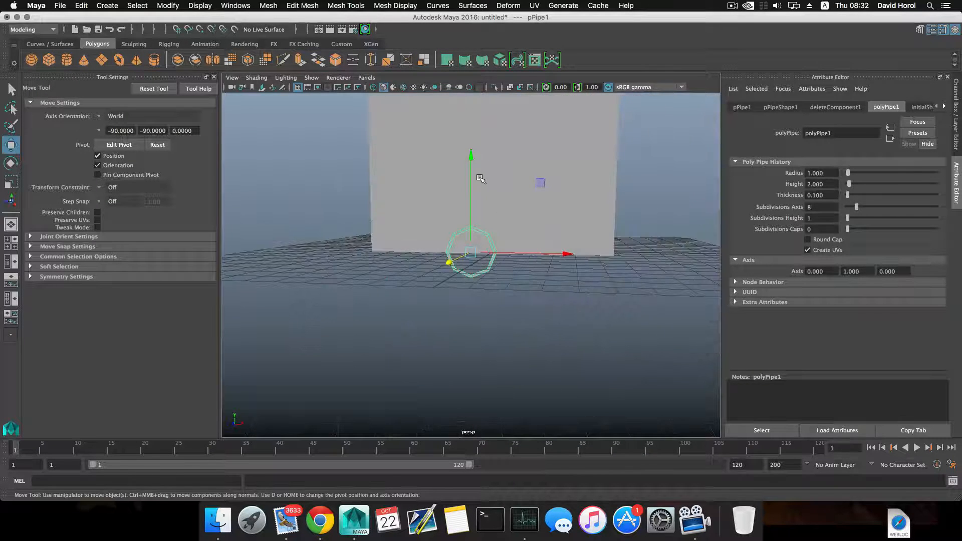
left_click_drag(481, 179, 507, 266, "alt")
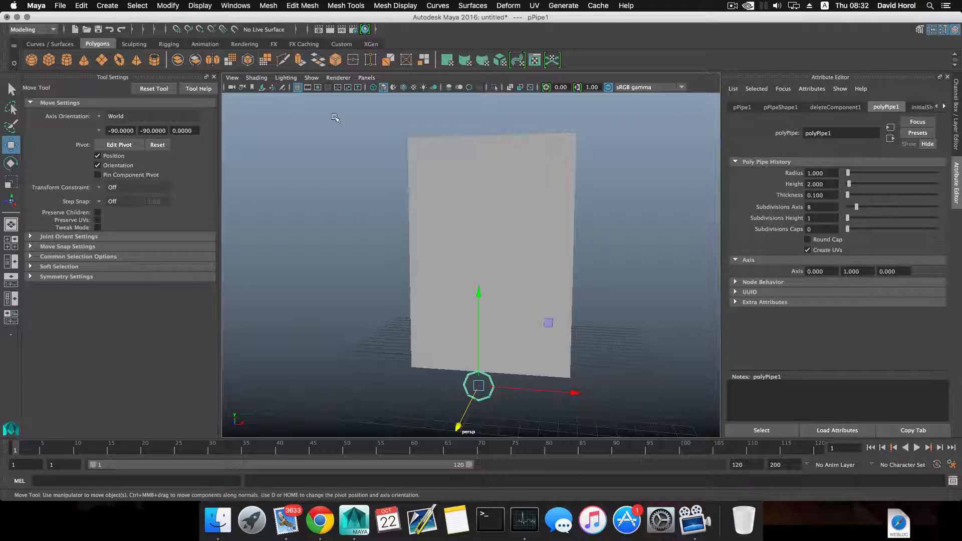
left_click(256, 78)
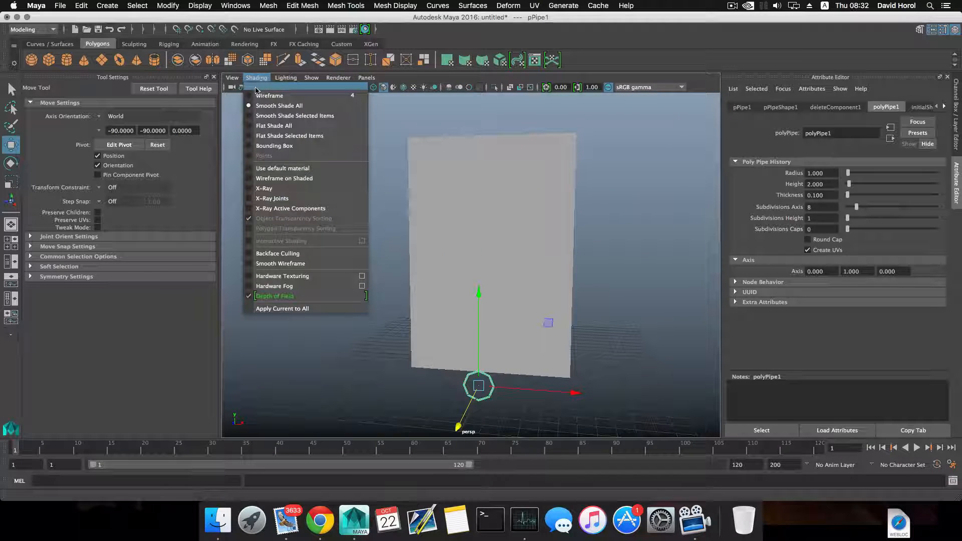
left_click(256, 179)
Raise the ring to the upper front of the box and snap its center to the crossing of the right vertical and uppermost inner horizontal loops.
mouse_move(424, 243)
left_mouse_down("alt")
mouse_move(453, 281)
mouse_move(440, 254)
mouse_move(441, 148)
left_mouse_up("alt")
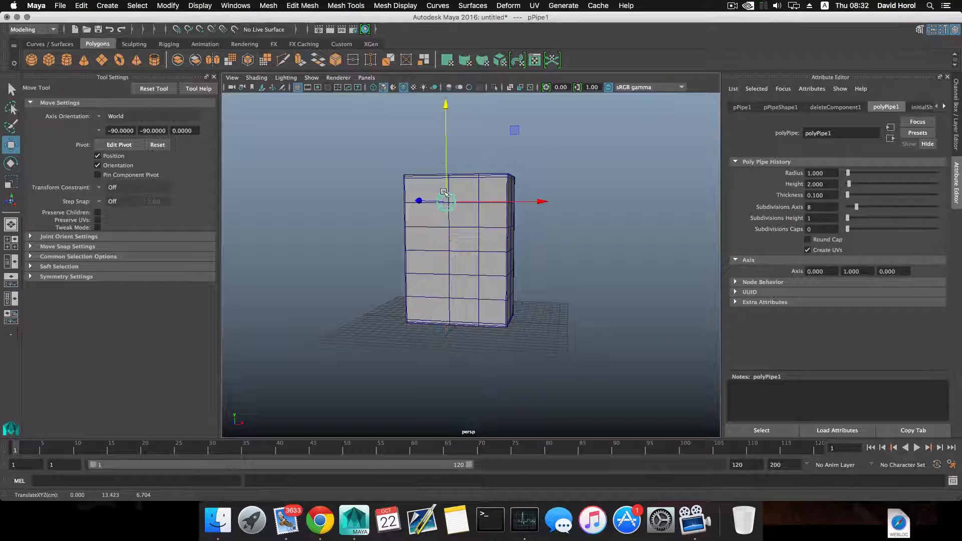
left_click_drag(446, 198, 430, 243, "alt")
key("v")
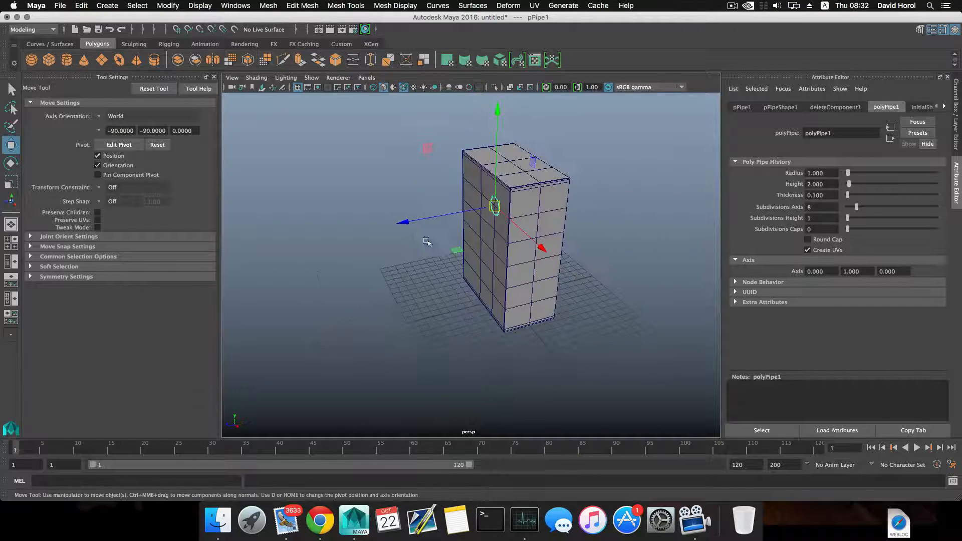
scroll(432, 242, "up", 5)
middle_click_drag(491, 207, 436, 294, "alt")
left_click_drag(432, 217, 501, 176, "alt")
middle_click_drag(499, 178, 471, 253, "alt")
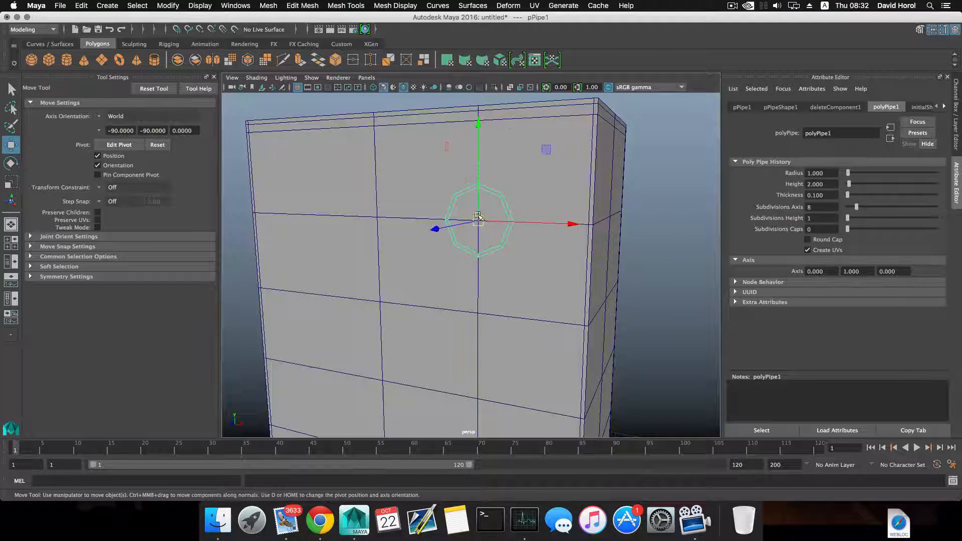
Scale the ring up uniformly until it nearly fills the two-by-two block of faces around its center, and deselect it.
key("f")
scroll(480, 246, "down", 5)
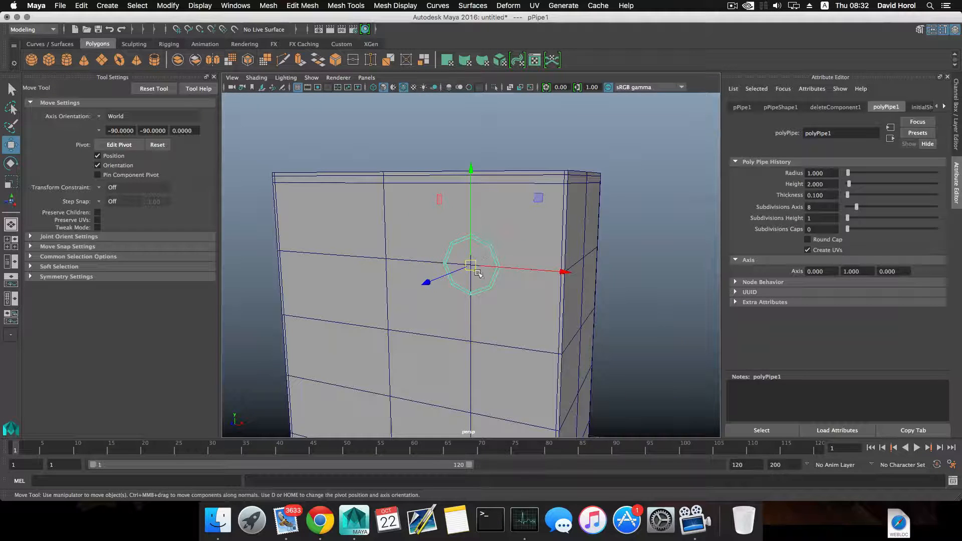
key("r")
left_click_drag(471, 265, 552, 271)
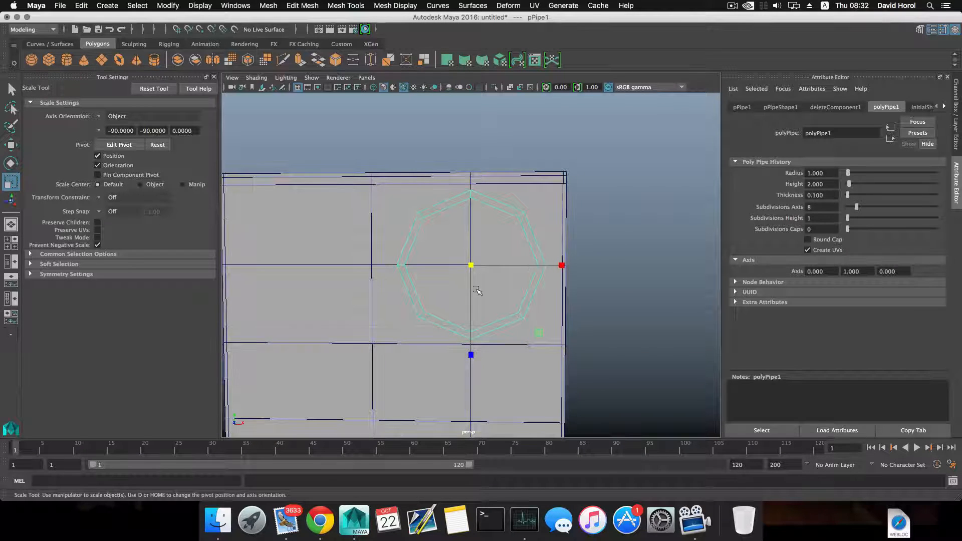
middle_click_drag(476, 290, 481, 281, "alt")
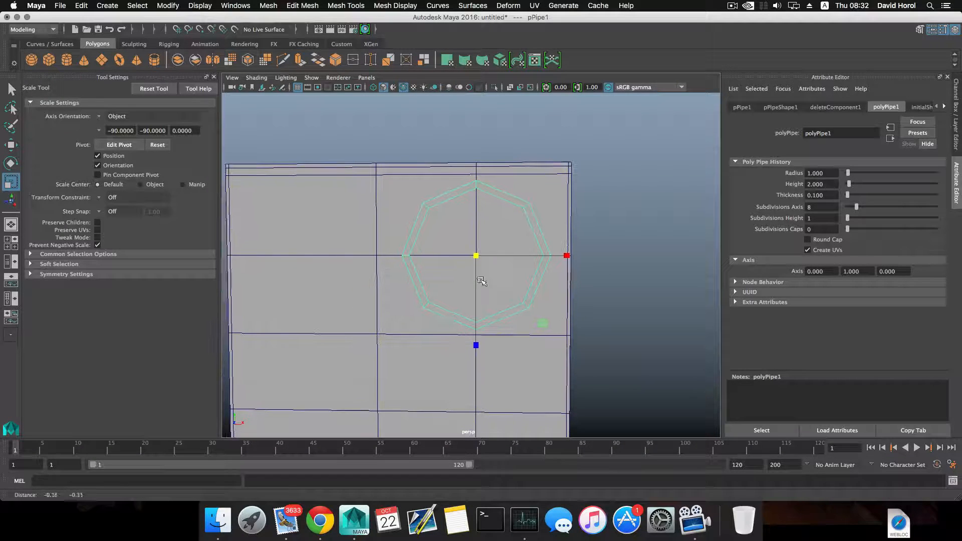
left_click(638, 299)
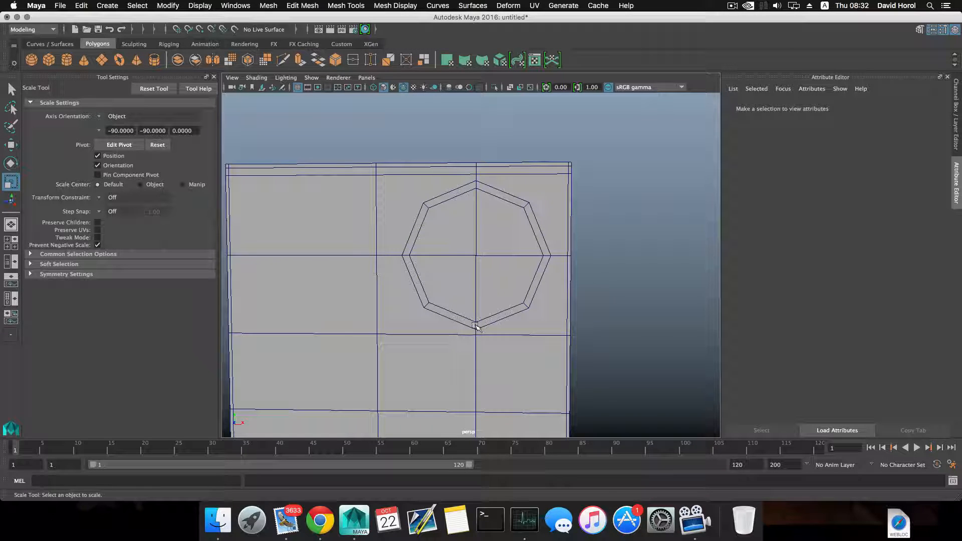
Select the box's horizontal edge loops just above and below the middle loop and scale them slightly closer together vertically, to about 0.985.
right_click_drag(490, 331, 490, 235)
left_click(492, 335)
scroll(493, 332, "down", 4)
middle_click_drag(494, 331, 487, 224, "alt")
left_click(482, 305, "shift")
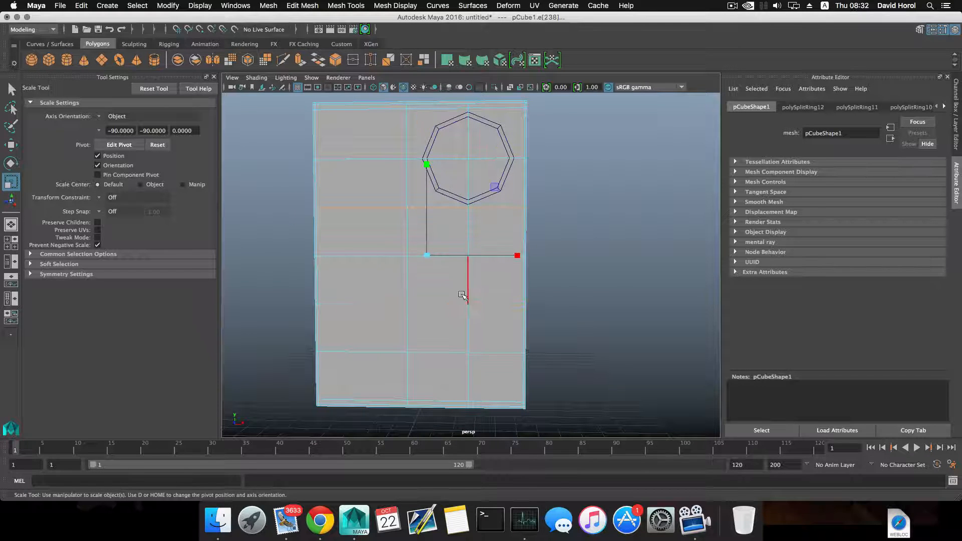
left_click_drag(425, 164, 426, 166)
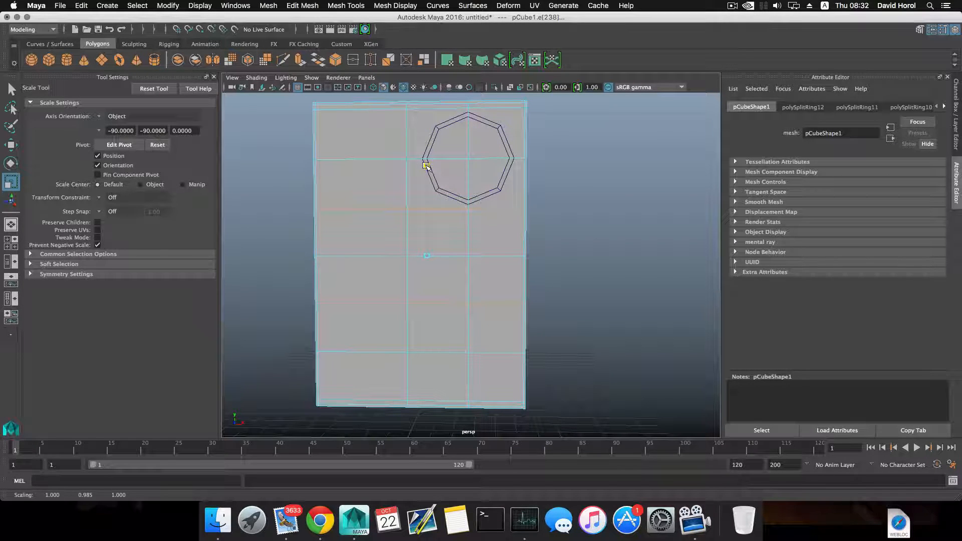
Return the box to object selection and examine how the octagonal ring fits between the surrounding edge loops on the front face.
scroll(441, 163, "up", 3)
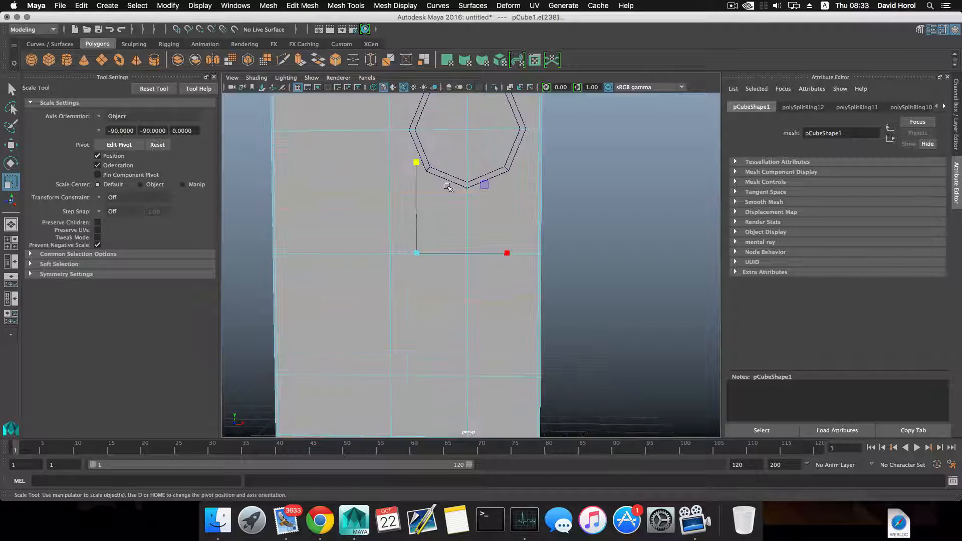
middle_click_drag(451, 164, 458, 220, "alt")
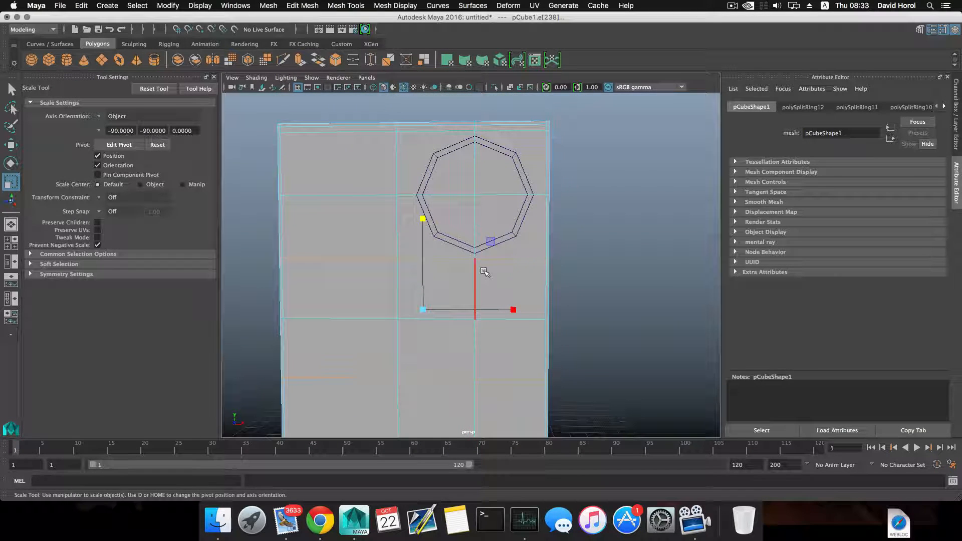
key("F8")
scroll(482, 272, "down", 3)
left_click_drag(483, 280, 489, 301, "alt")
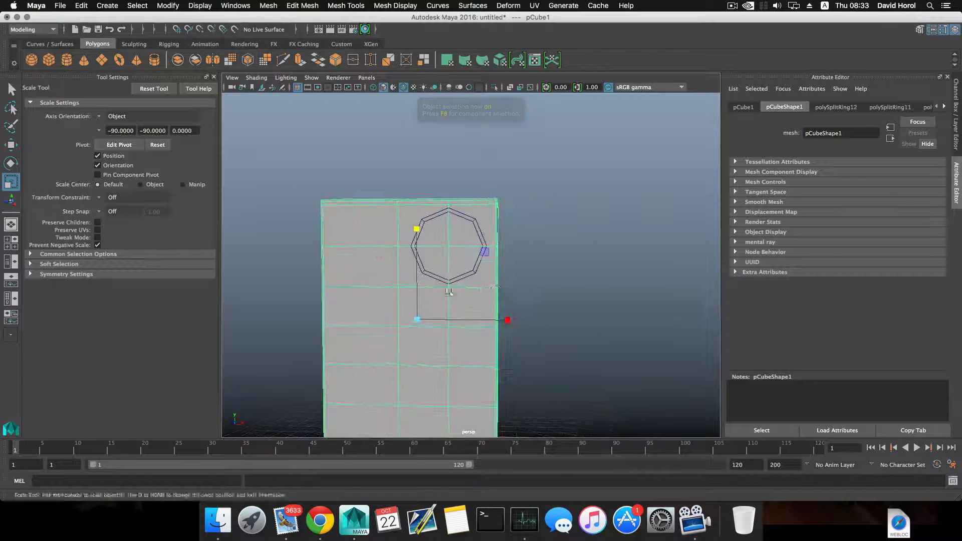
middle_click_drag(421, 303, 464, 266, "alt")
right_click_drag(464, 266, 592, 285, "alt")
left_click_drag(636, 280, 632, 284, "alt")
right_click_drag(632, 283, 531, 275, "alt")
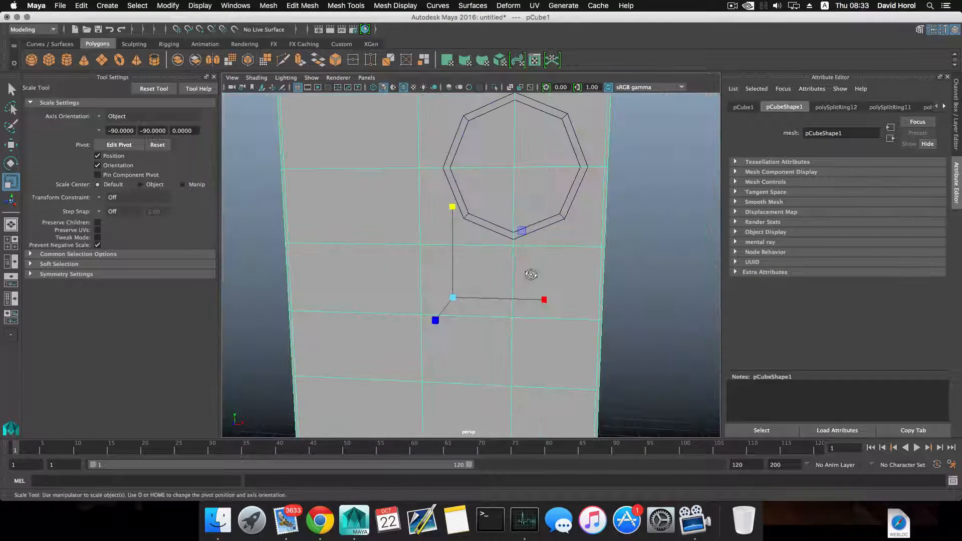
middle_click_drag(531, 276, 510, 317, "alt")
left_click_drag(510, 317, 514, 302, "alt")
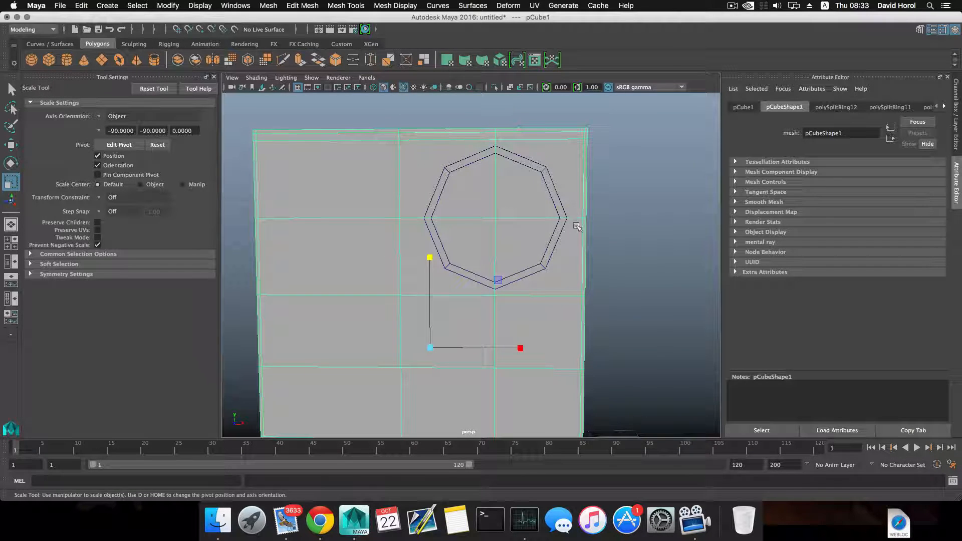
Select the vertical edge loop beside the ring and move it slightly along X toward the ring, to about -0.351.
right_click_drag(400, 202, 397, 173)
key("w")
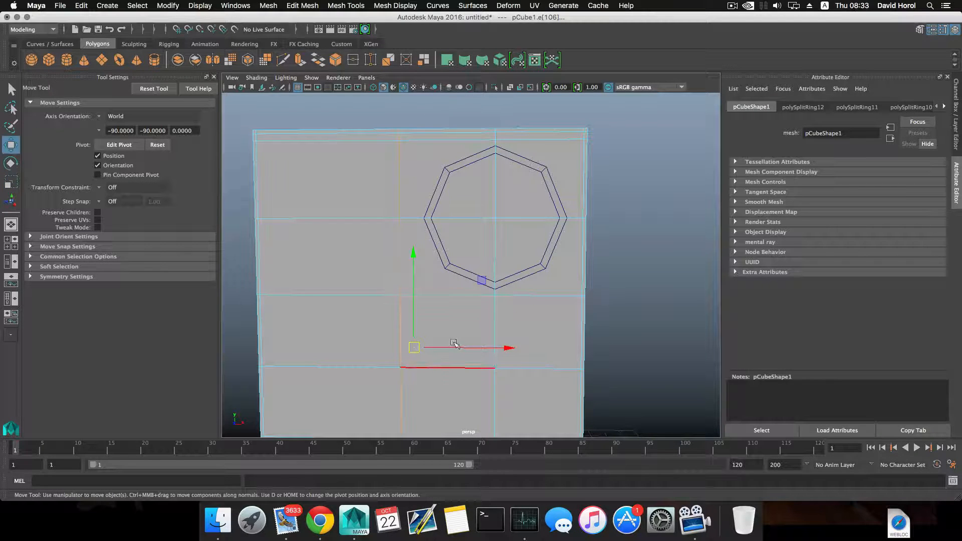
key("Delete")
key("super+x")
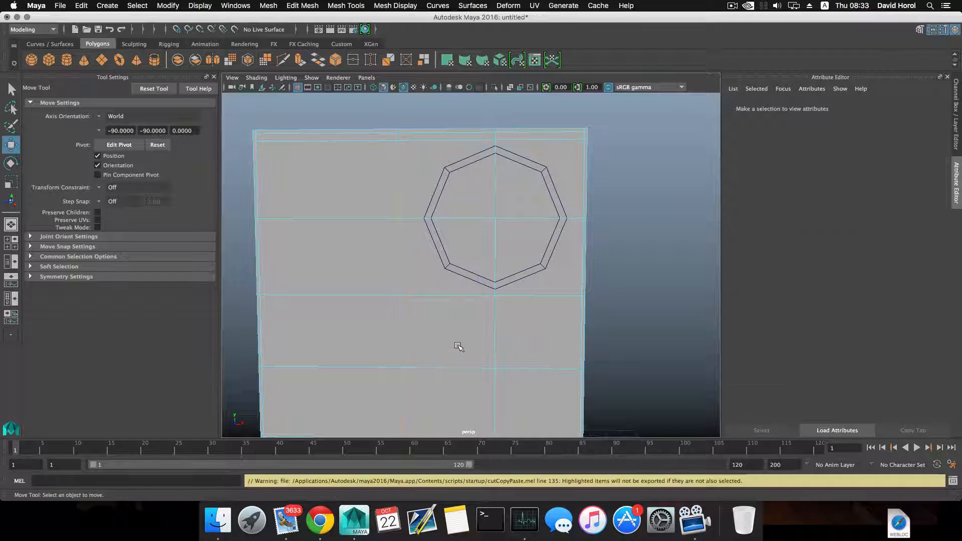
left_click(455, 342)
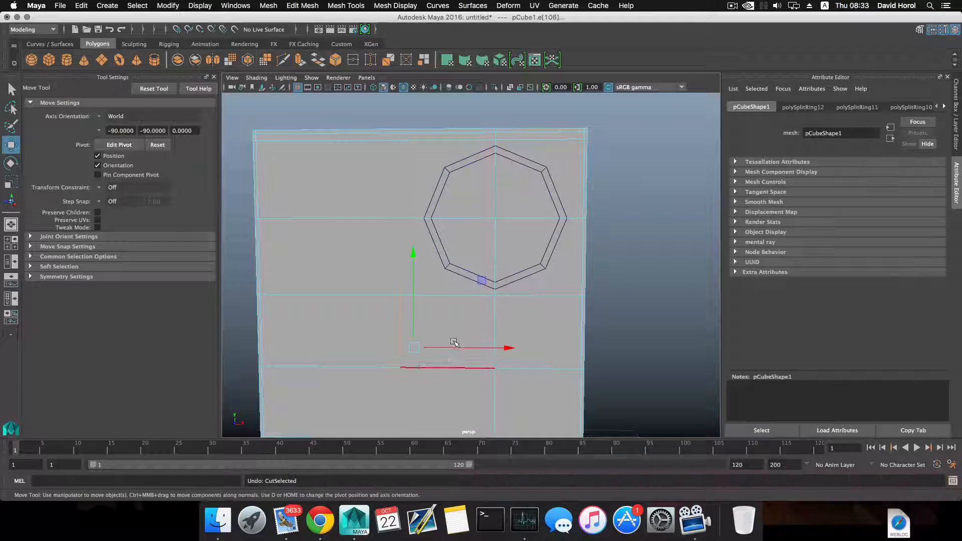
left_click_drag(456, 348, 463, 349)
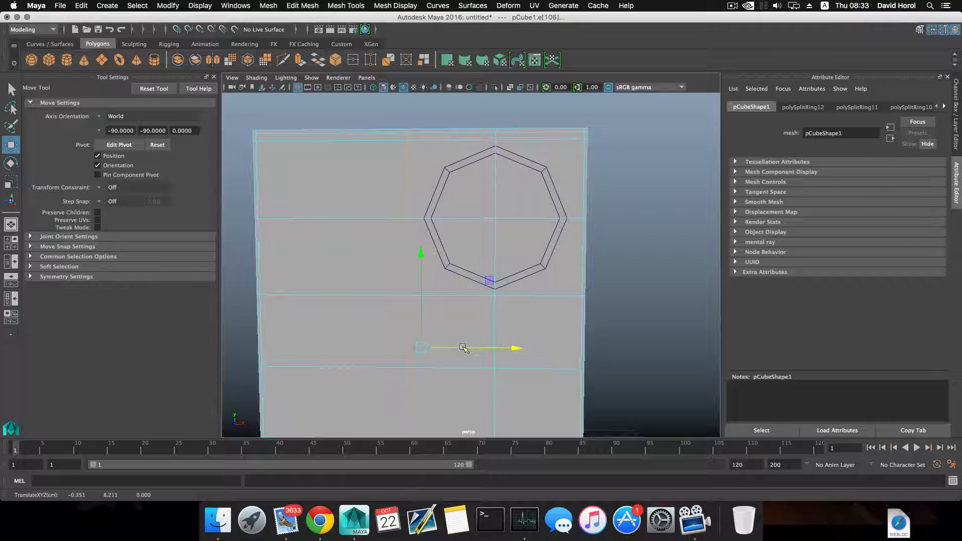
Insert a vertical edge loop right beside the moved vertical loop, on the side away from the ring, undoing the stray horizontal loop.
key("F8")
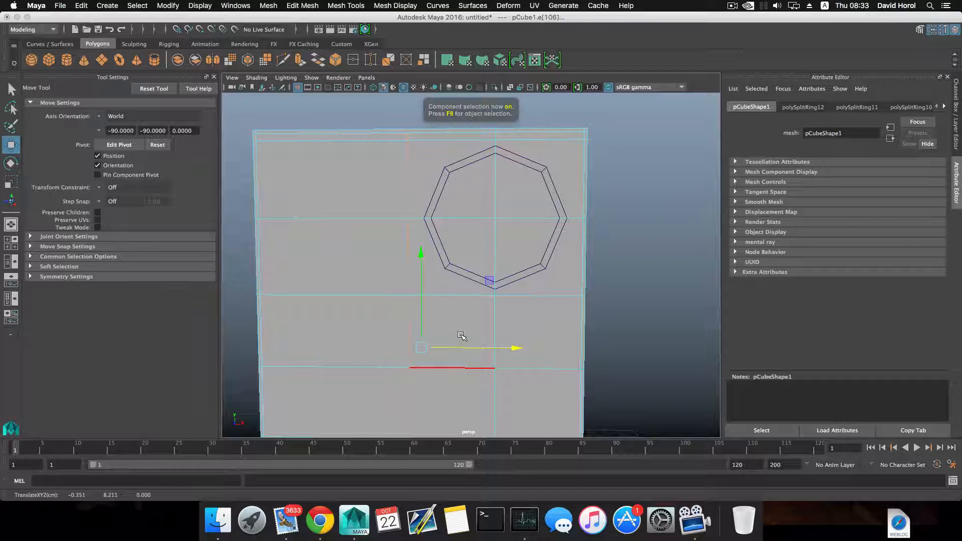
right_click_drag(374, 268, 355, 239, "shift")
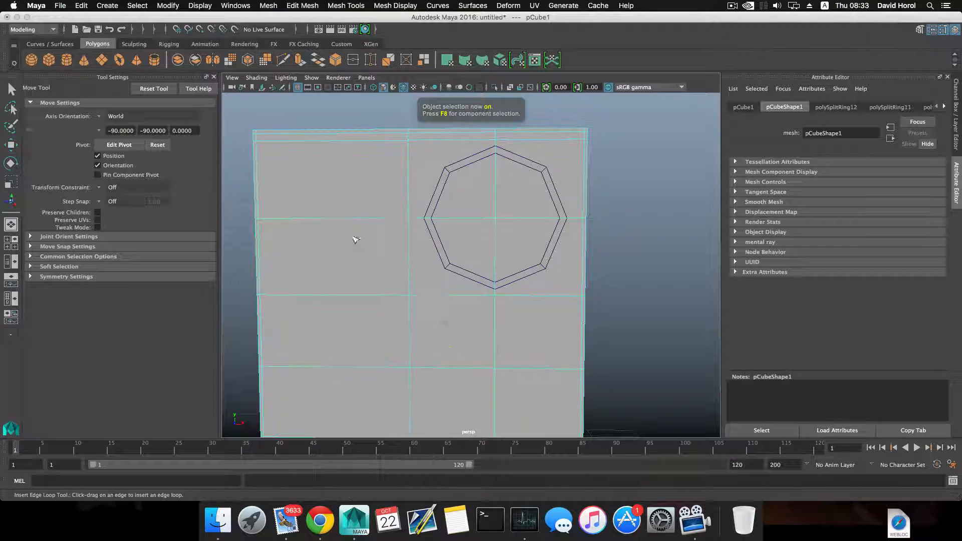
left_click(408, 219)
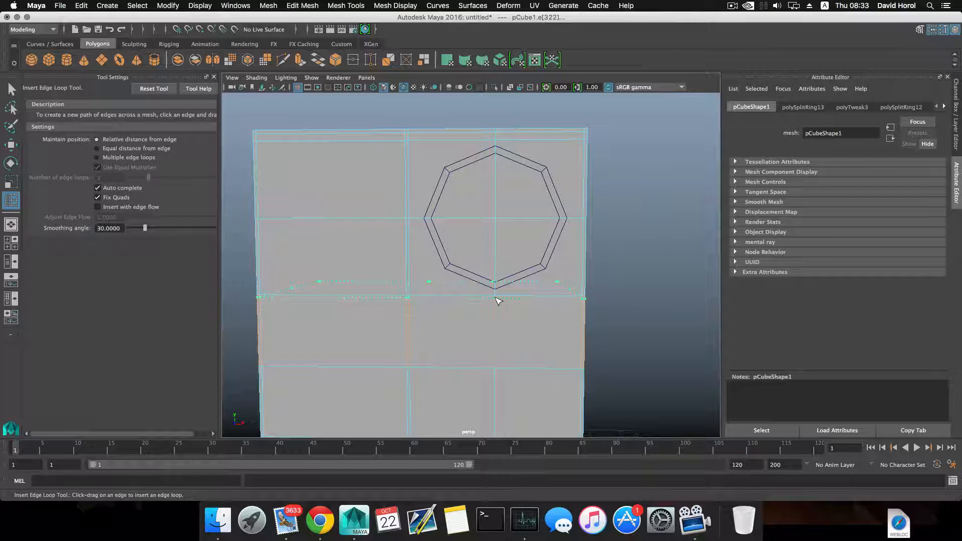
key("z")
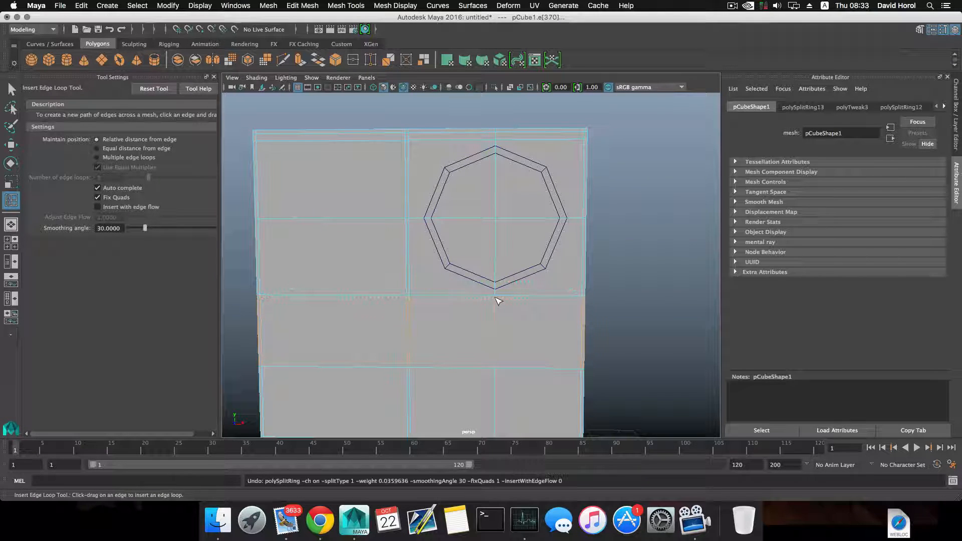
right_click_drag(500, 308, 505, 231)
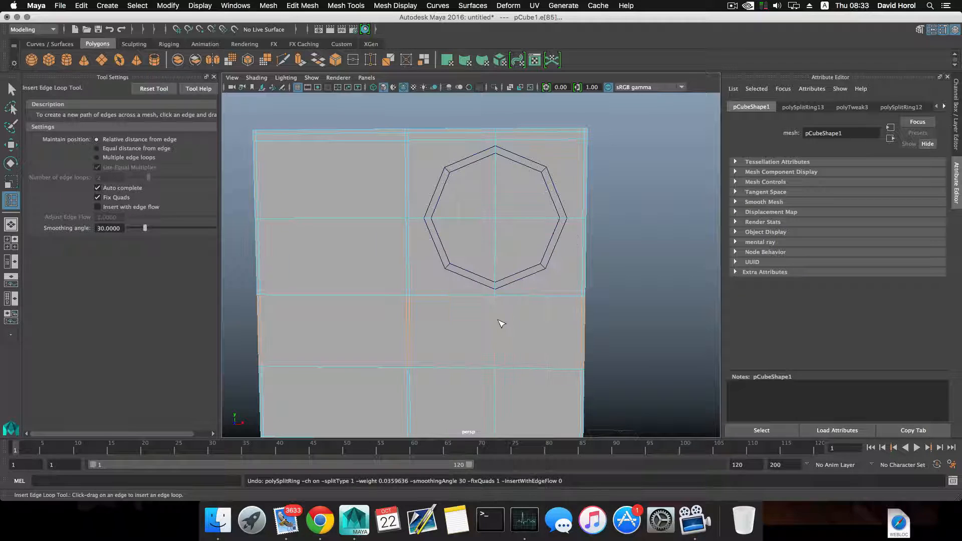
Split the edge rings directly above and below the box's middle horizontal loop, adding one new horizontal loop in each.
key("q")
left_click(496, 323)
scroll(506, 321, "down", 3)
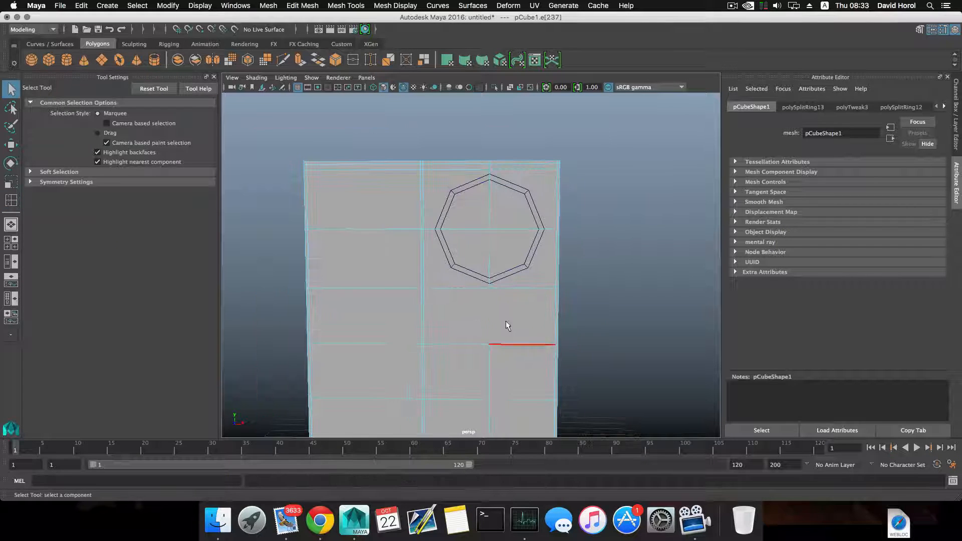
right_click(491, 307, "shift")
right_click_drag(489, 305, 484, 339, "ctrl")
middle_click_drag(486, 341, 484, 281, "alt")
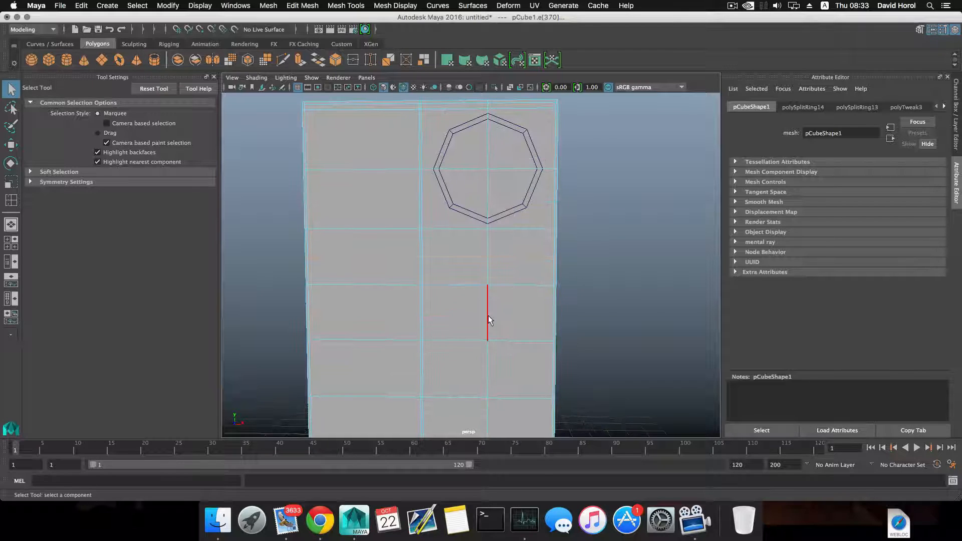
left_click(488, 315)
right_click_drag(488, 316, 501, 345, "ctrl")
Select both new horizontal loops and scale them apart vertically to about 1.867, close to the neighboring horizontal loops.
left_click(473, 255)
key("r")
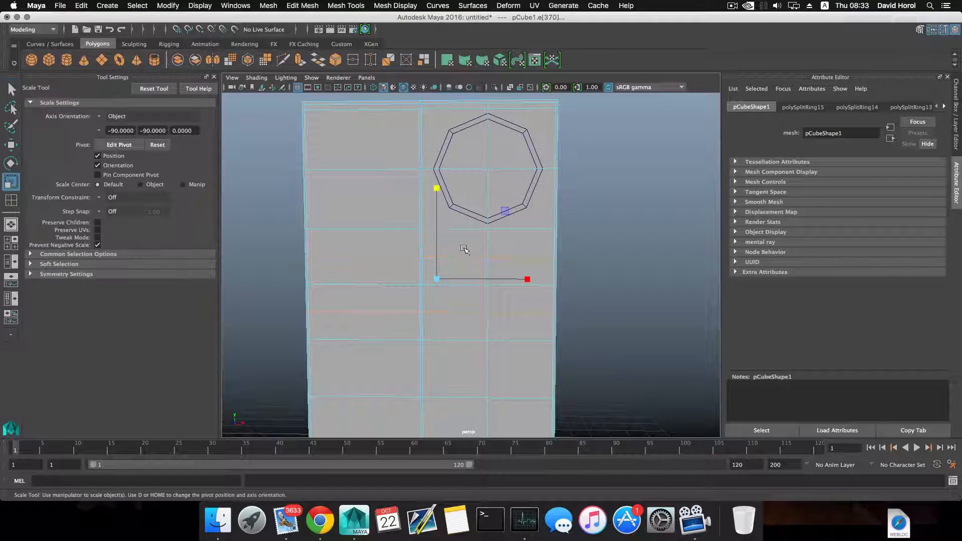
left_click_drag(437, 189, 438, 181)
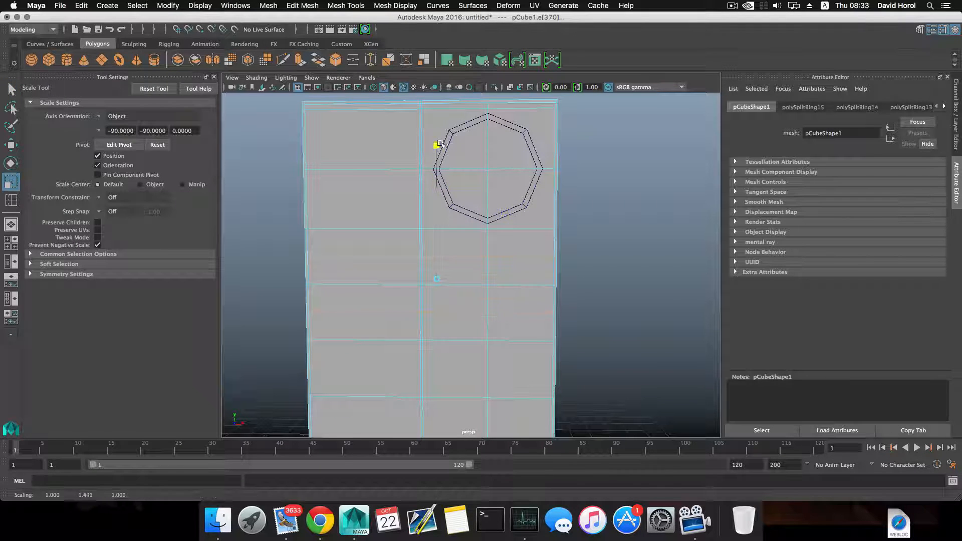
left_click_drag(440, 143, 448, 108)
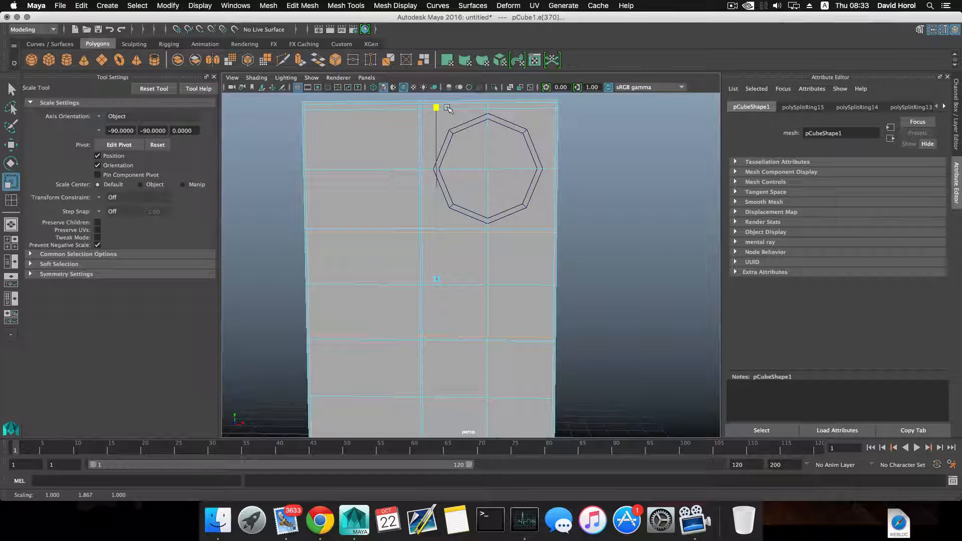
Examine the box from the front and side to check the spacing of its paired edge loops.
scroll(509, 263, "down", 3)
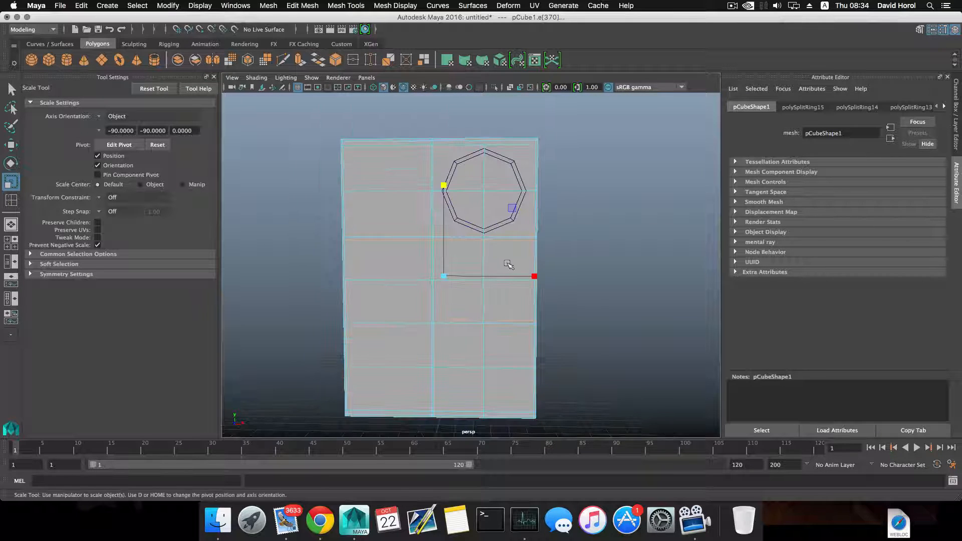
mouse_move(507, 265)
left_mouse_down("alt")
mouse_move(455, 266)
mouse_move(498, 272)
left_mouse_up("alt")
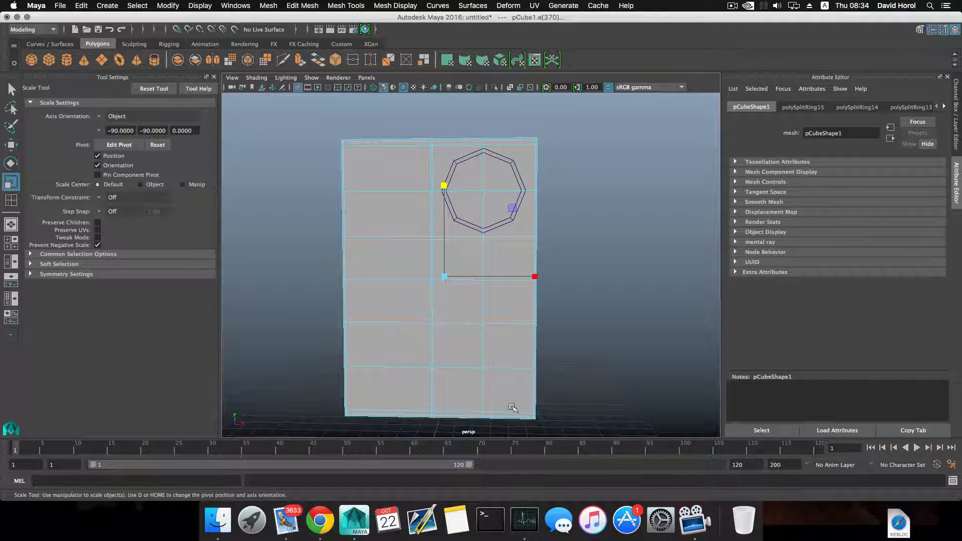
left_click_drag(423, 339, 401, 329, "alt")
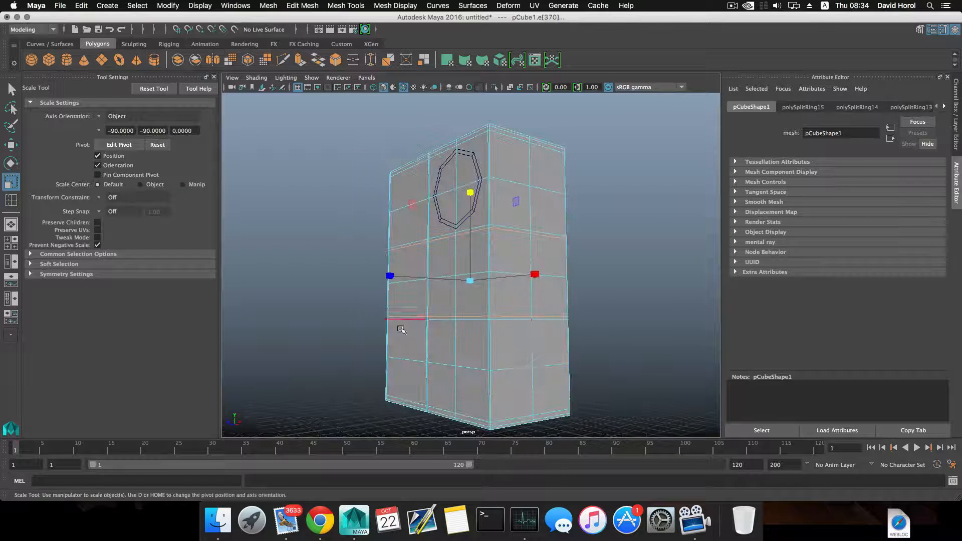
left_click_drag(507, 349, 482, 206, "alt")
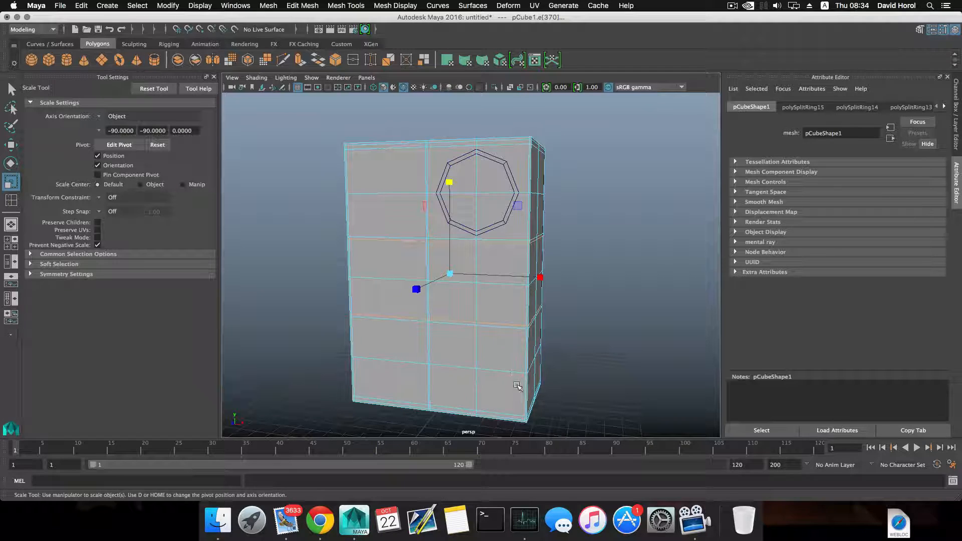
scroll(520, 396, "down", 3)
scroll(514, 394, "up", 6)
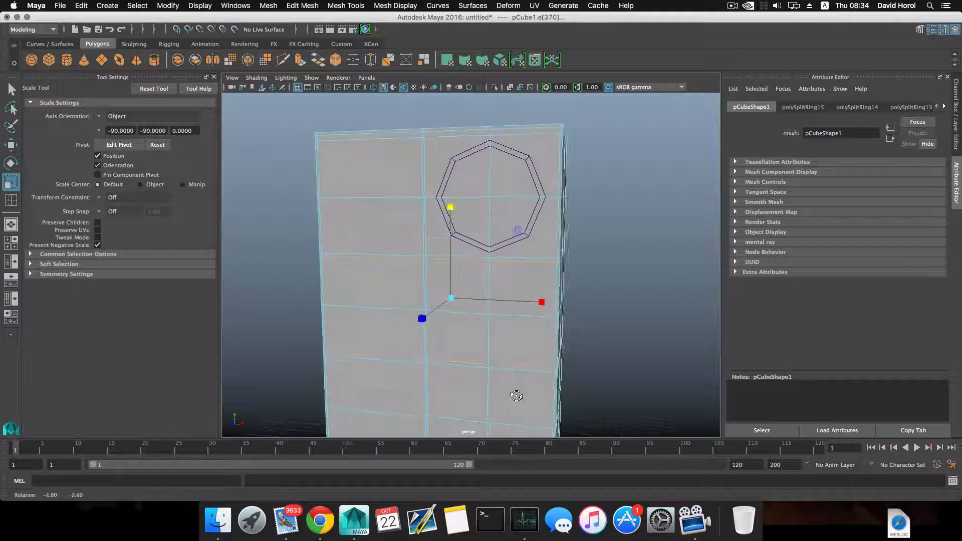
left_click_drag(517, 396, 522, 392, "alt")
right_click_drag(560, 388, 509, 383, "alt")
left_click_drag(507, 394, 511, 393, "alt")
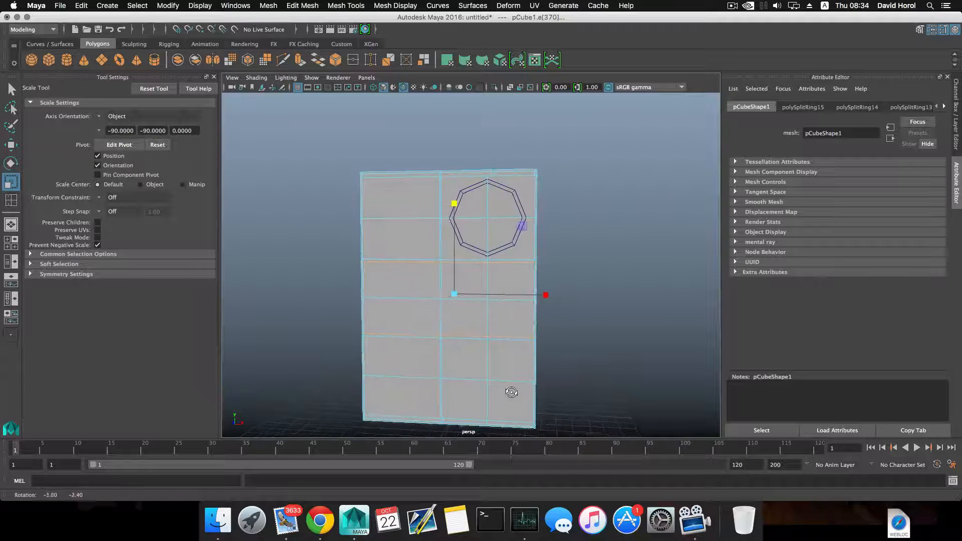
scroll(531, 377, "up", 3)
key("q")
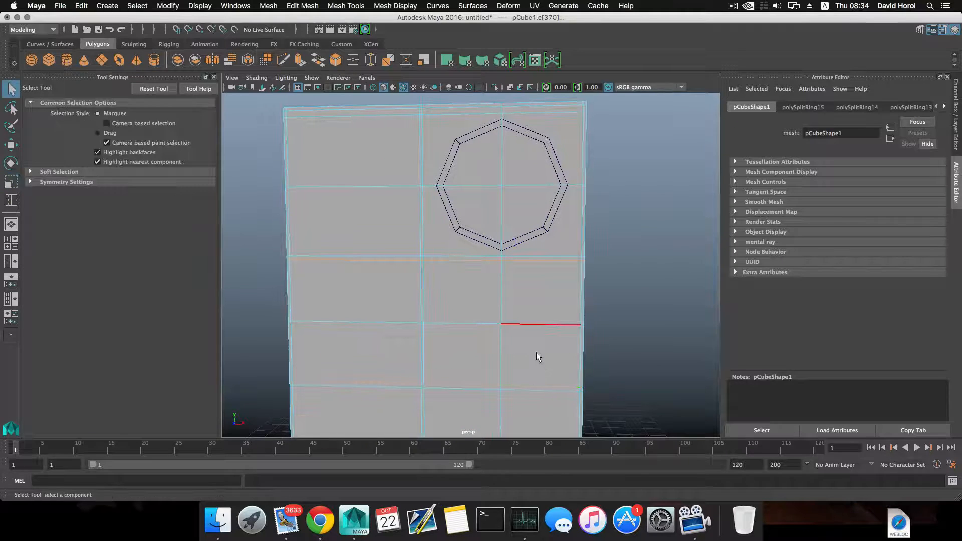
Duplicate the octagonal ring and move the copy straight down to the lower crossing of the right vertical and horizontal loops.
key("w")
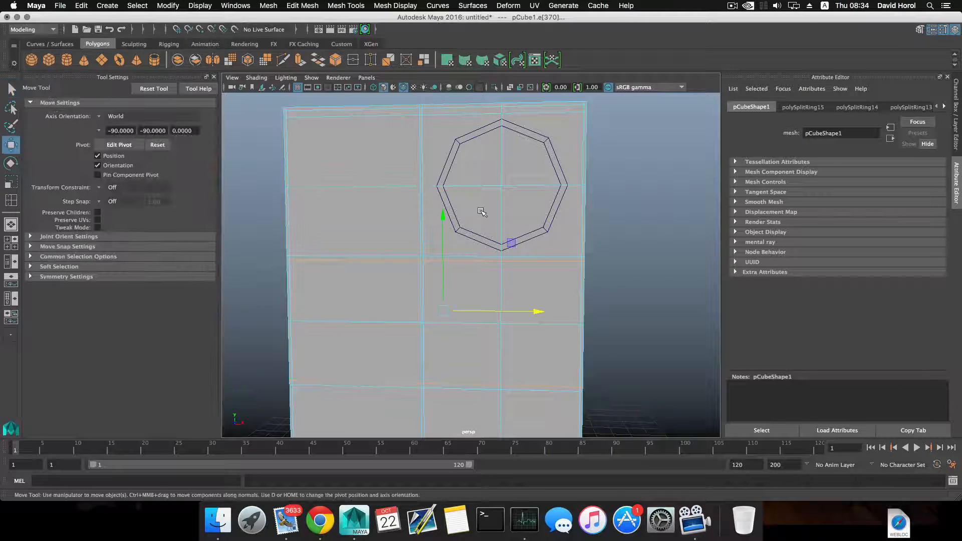
key("F8")
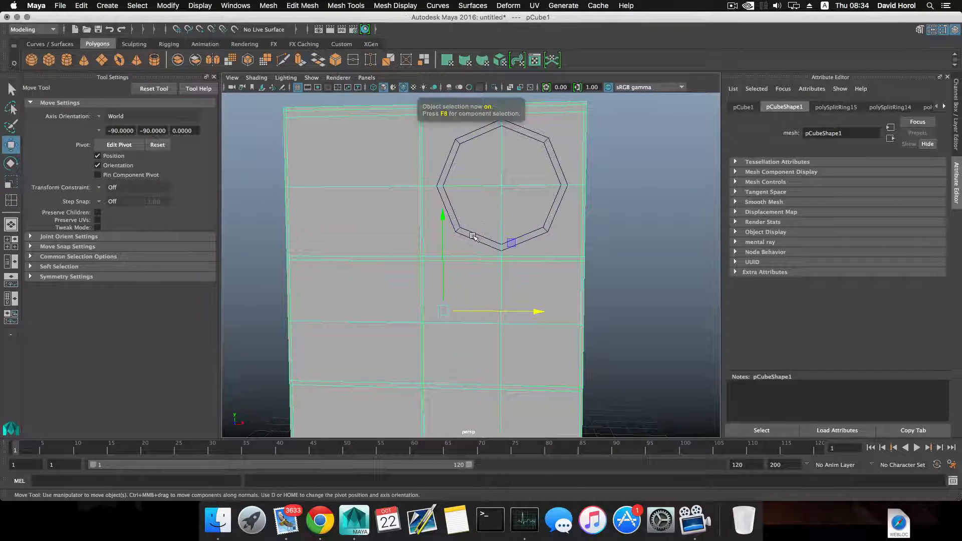
left_click(463, 228)
scroll(504, 220, "down", 8)
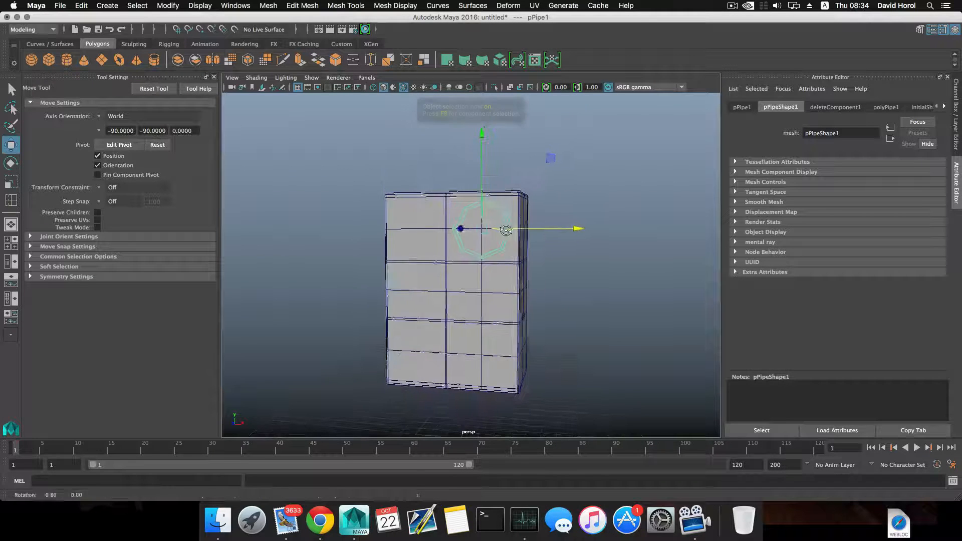
key("super+d")
left_click_drag(481, 138, 476, 289)
left_click_drag(476, 343, 477, 344)
scroll(531, 294, "up", 5)
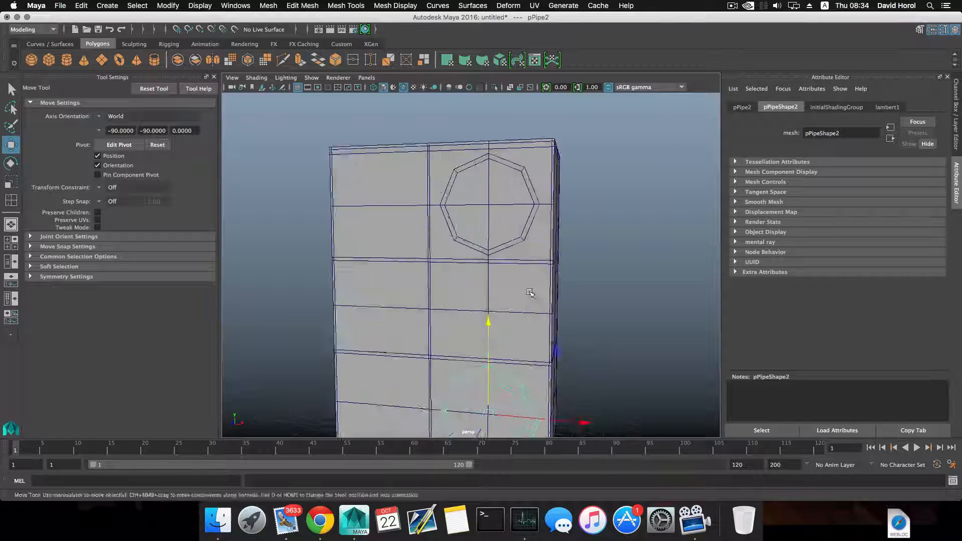
left_click_drag(533, 294, 517, 277, "alt")
Select all of the box's vertices above and below the middle horizontal loop, leaving the middle row unselected.
left_click(524, 285)
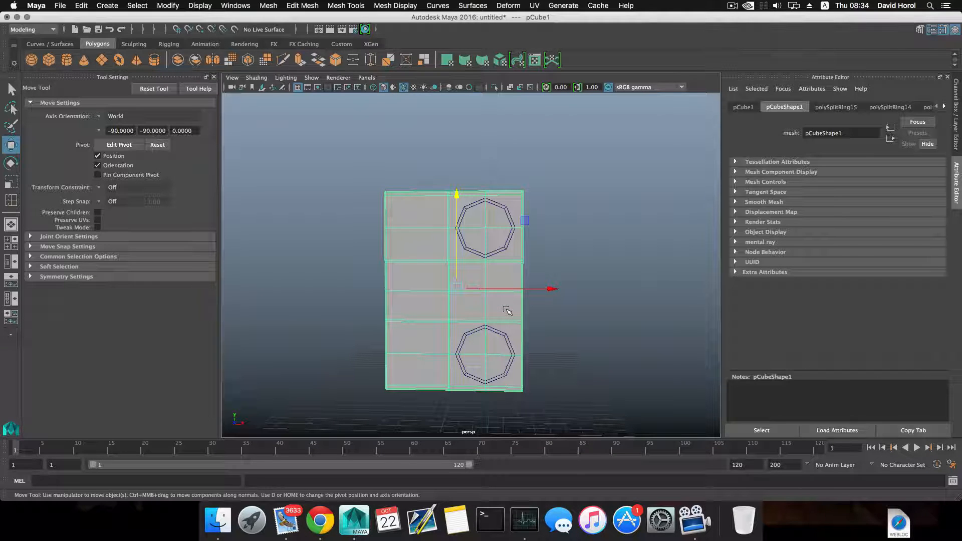
right_click_drag(506, 296, 448, 249)
left_click_drag(331, 167, 556, 280)
middle_click_drag(547, 318, 556, 292, "alt")
left_click_drag(368, 278, 548, 408, "shift")
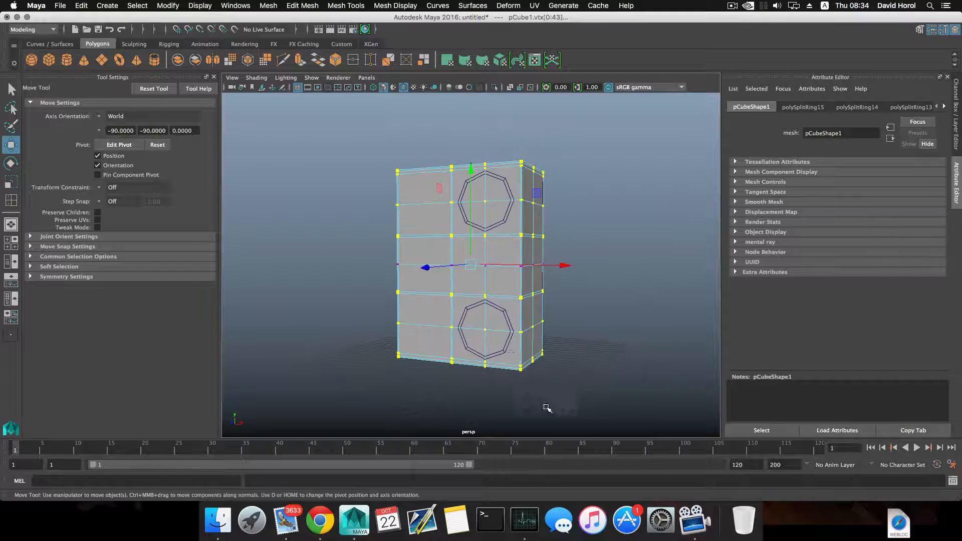
Try scaling the selected vertex rows closer together vertically, to about 0.851.
key("r")
left_click_drag(470, 173, 472, 188)
key("super+z")
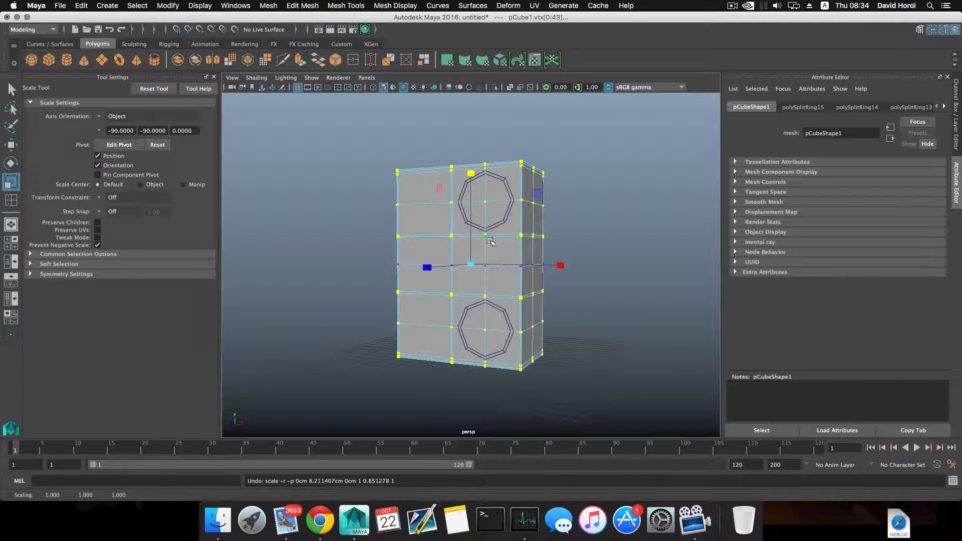
left_click_drag(489, 239, 520, 249, "alt")
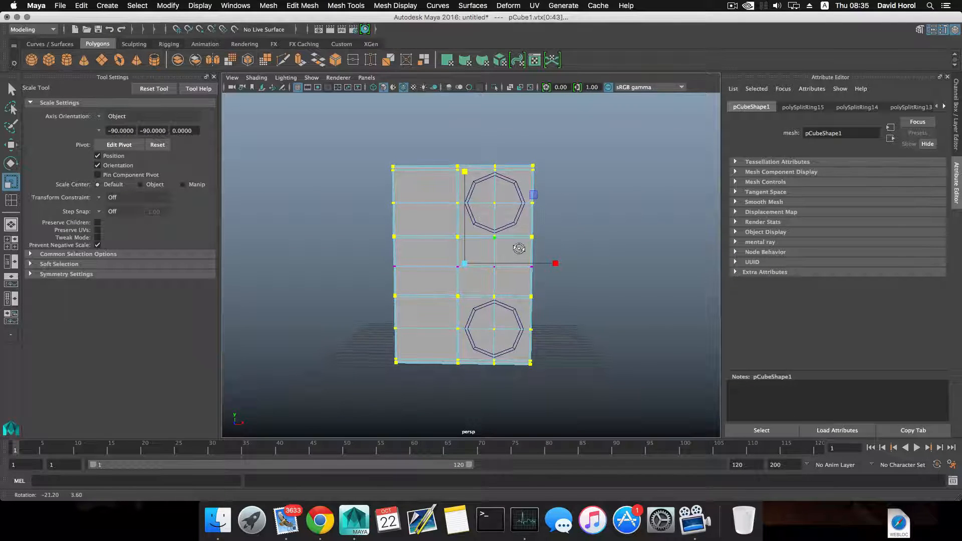
scroll(551, 263, "up", 5)
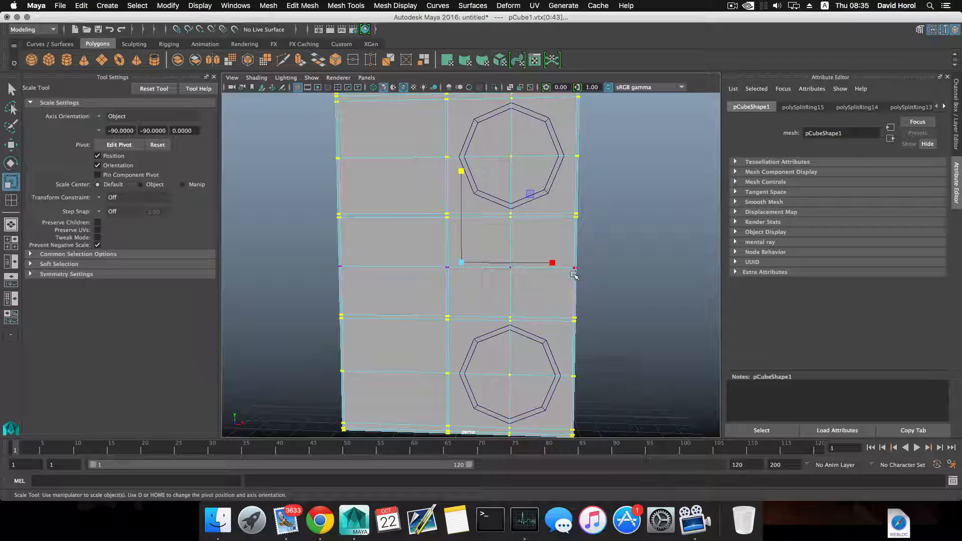
Insert an edge loop on each side of the box's middle horizontal loop, roughly halfway to the neighbouring loop pairs.
key("F8")
left_click_drag(564, 243, 552, 246, "alt")
right_click_drag(555, 243, 563, 278)
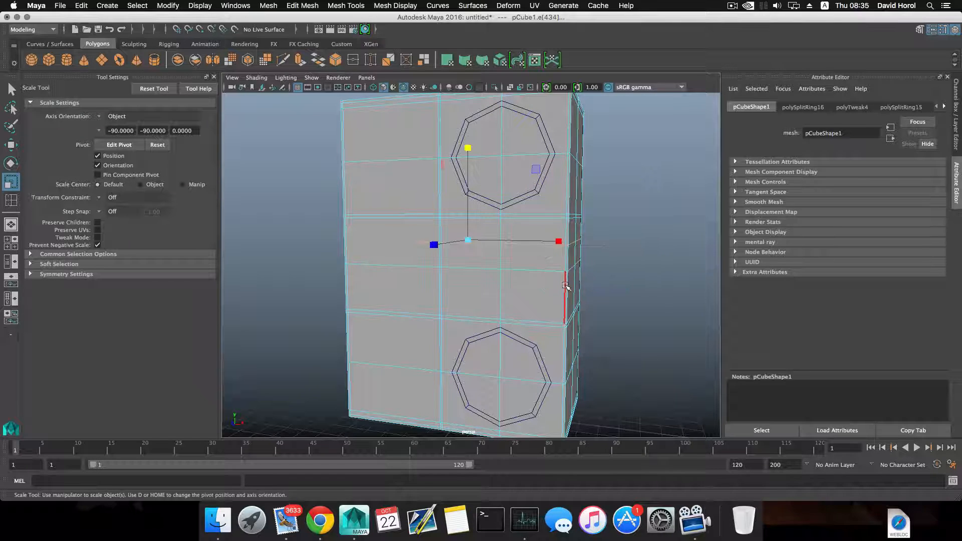
left_click(565, 286)
key("g")
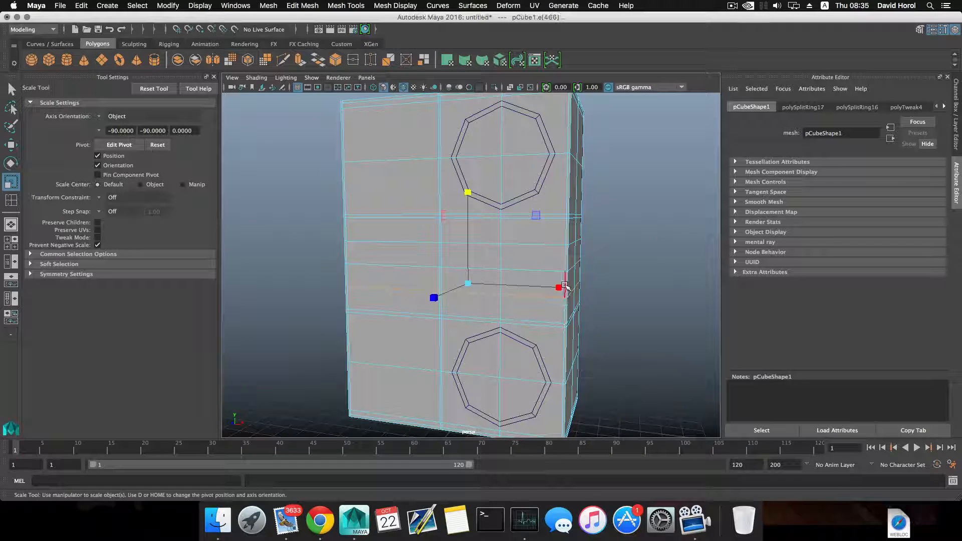
Select the two bands of faces directly above and below the middle horizontal loop and delete them.
scroll(565, 287, "down", 5)
left_click_drag(561, 282, 558, 277, "alt")
right_click_drag(517, 259, 370, 259)
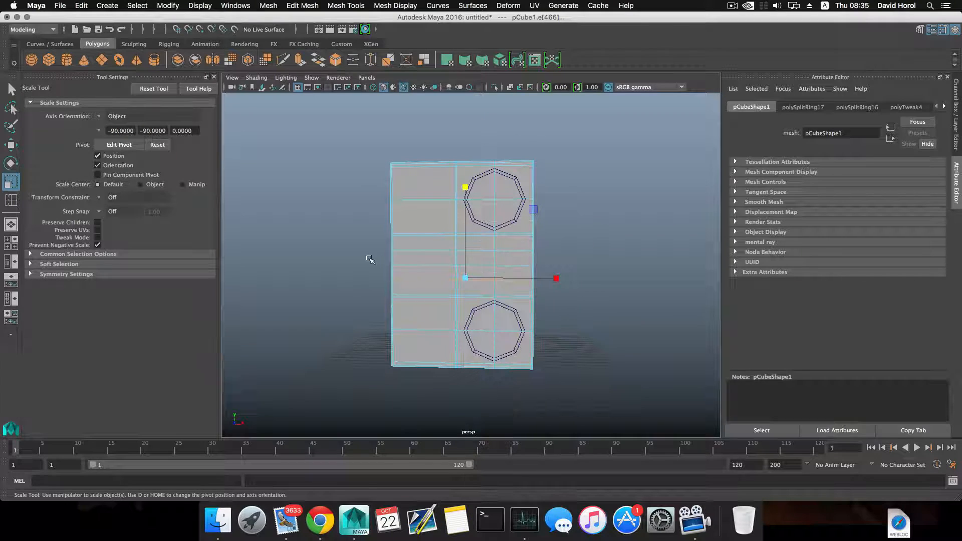
scroll(412, 268, "up", 2)
scroll(406, 258, "up", 2)
left_click(402, 249)
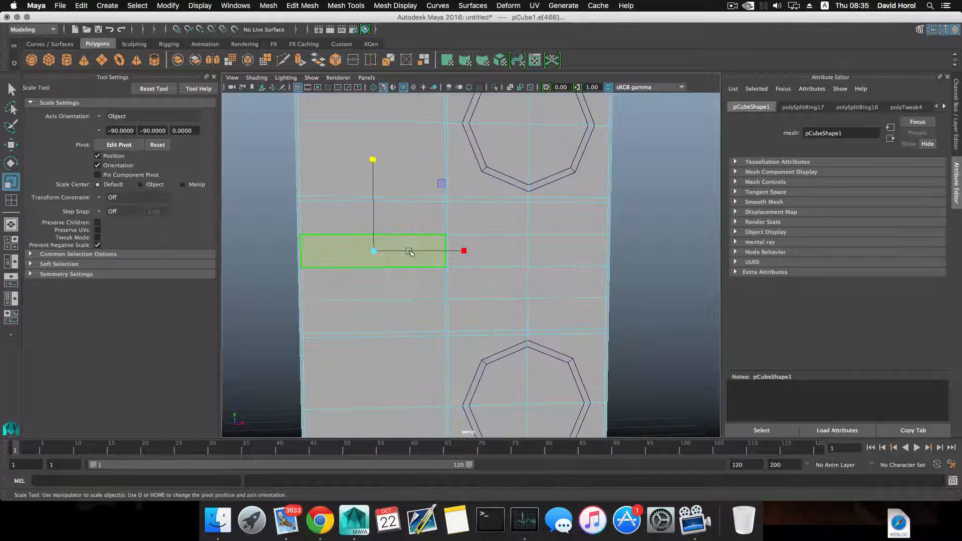
double_click(447, 256)
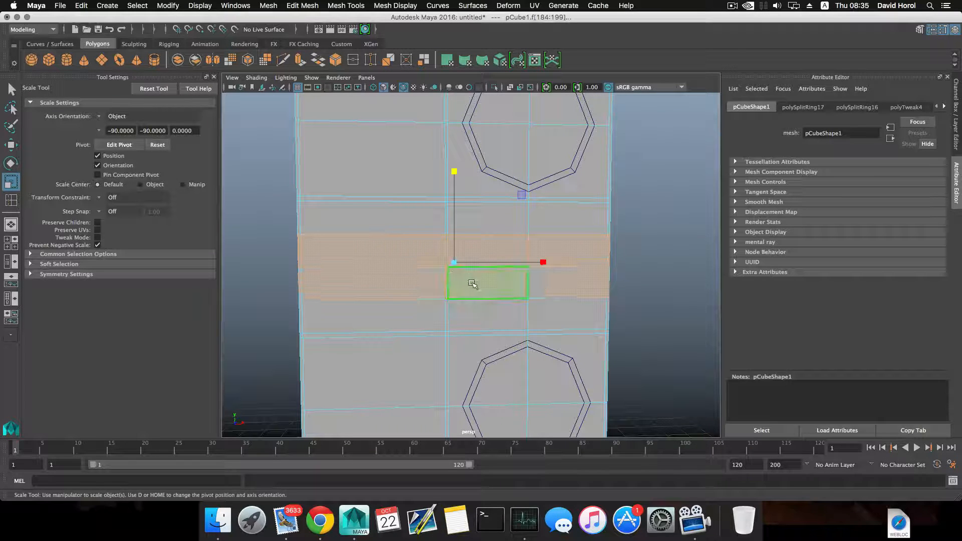
key("Delete")
scroll(472, 284, "down", 5)
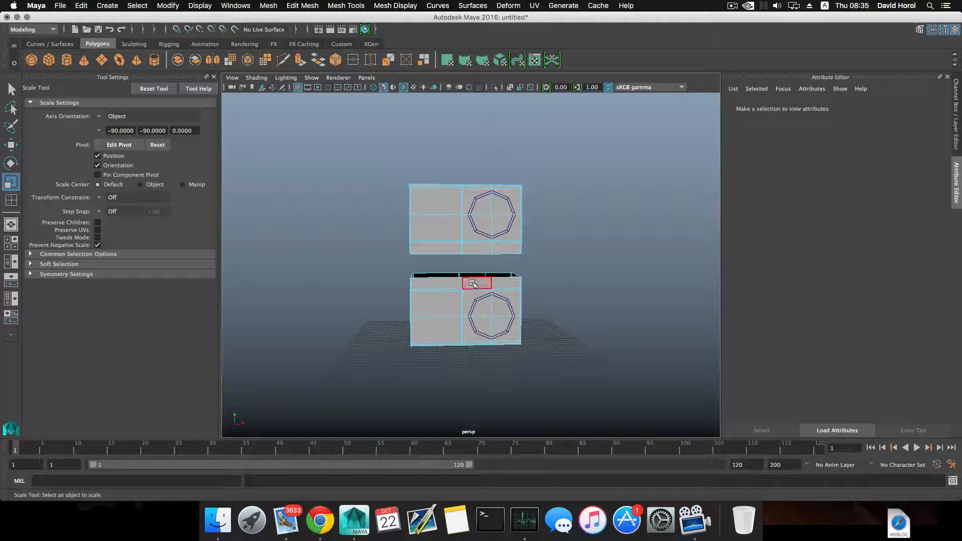
Select all vertices of the box's lower half and move them straight up towards the upper half.
key("F8")
right_click_drag(448, 255, 400, 260)
left_click_drag(393, 261, 550, 375)
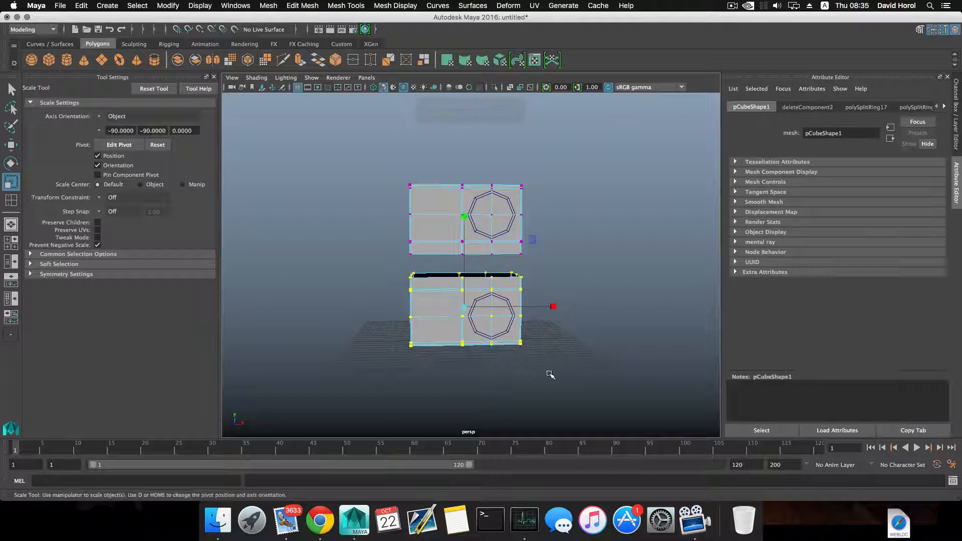
key("w")
left_click_drag(466, 255, 471, 294)
scroll(471, 271, "up", 4)
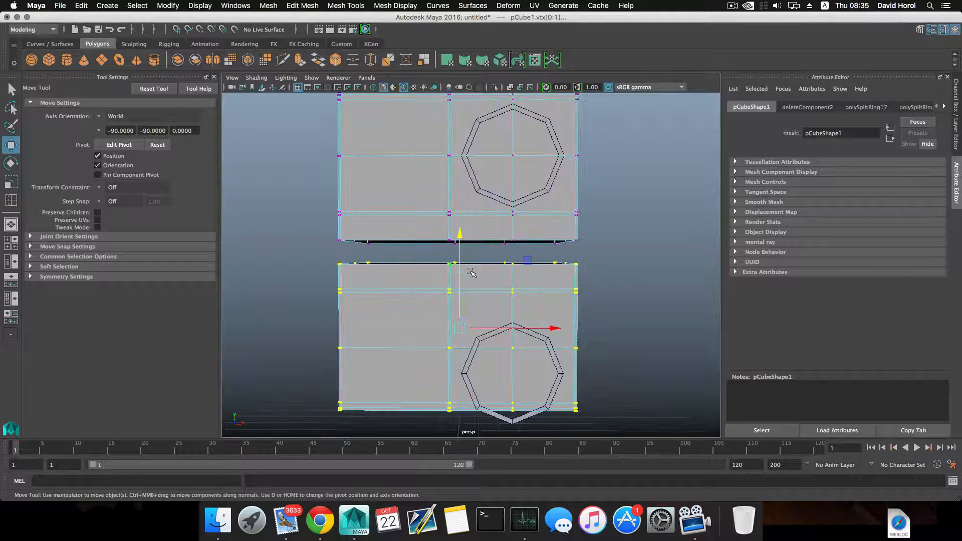
Set the pivot on the lower half's upper front corner and snap that half vertically against the upper half.
left_click_drag(470, 281, 460, 291, "alt")
key("d")
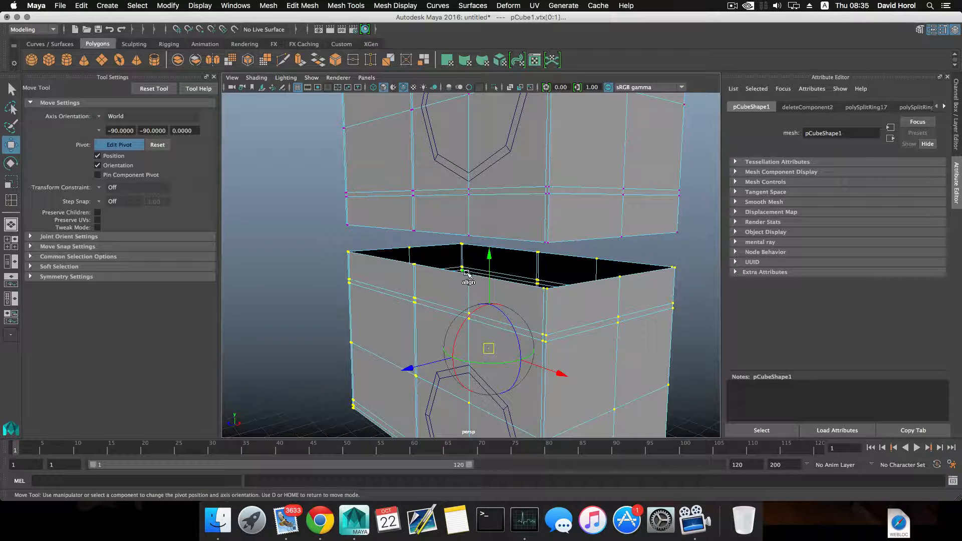
left_click(548, 290)
key("d")
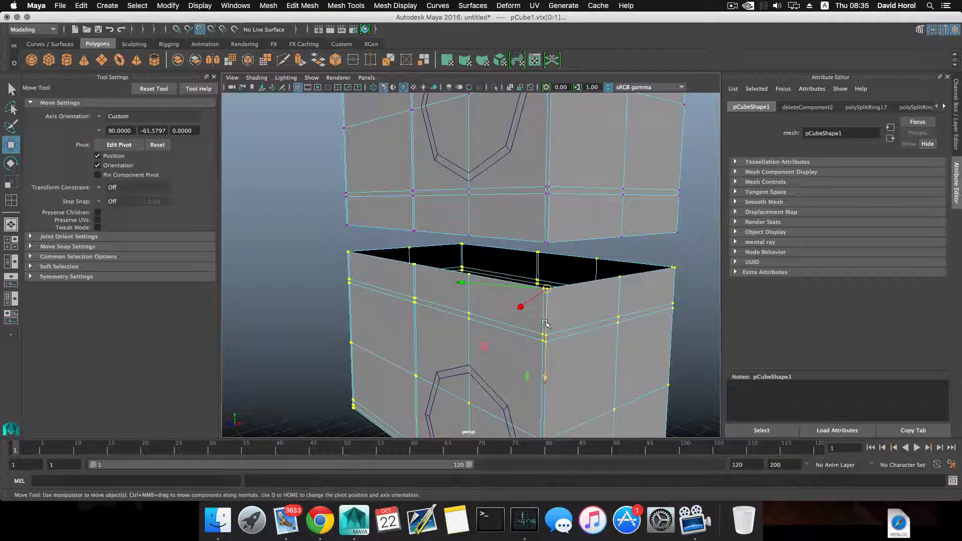
left_click_drag(546, 322, 547, 321)
Select the row of vertices along the seam between both halves, merge them, and return to object selection.
right_click_drag(511, 306, 453, 300, "alt")
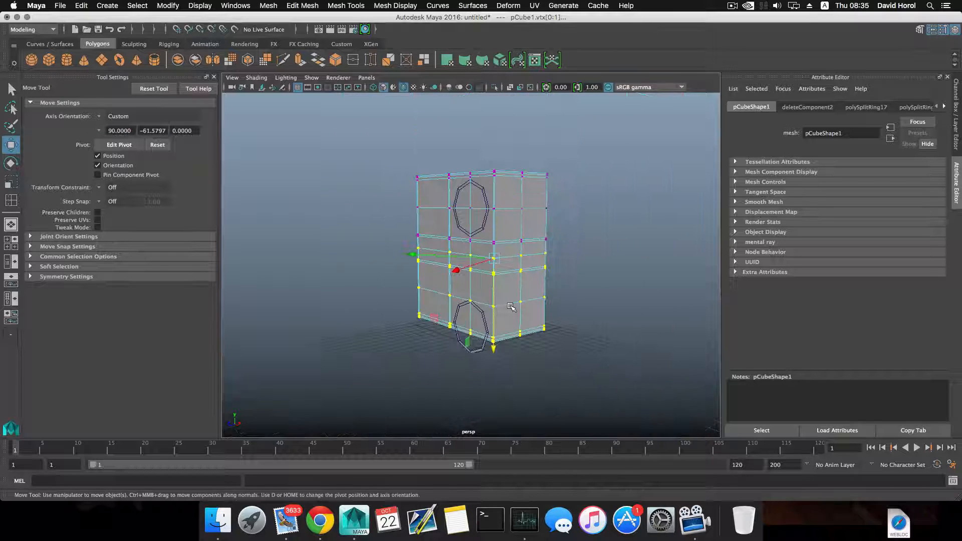
left_click_drag(454, 299, 527, 279, "alt")
key("F8")
right_click_drag(499, 249, 457, 250)
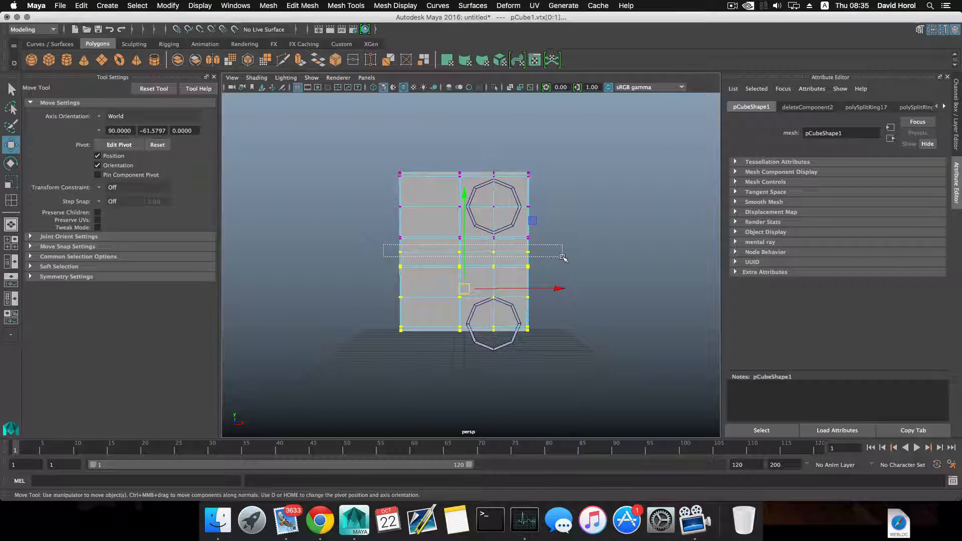
left_click_drag(564, 257, 532, 262)
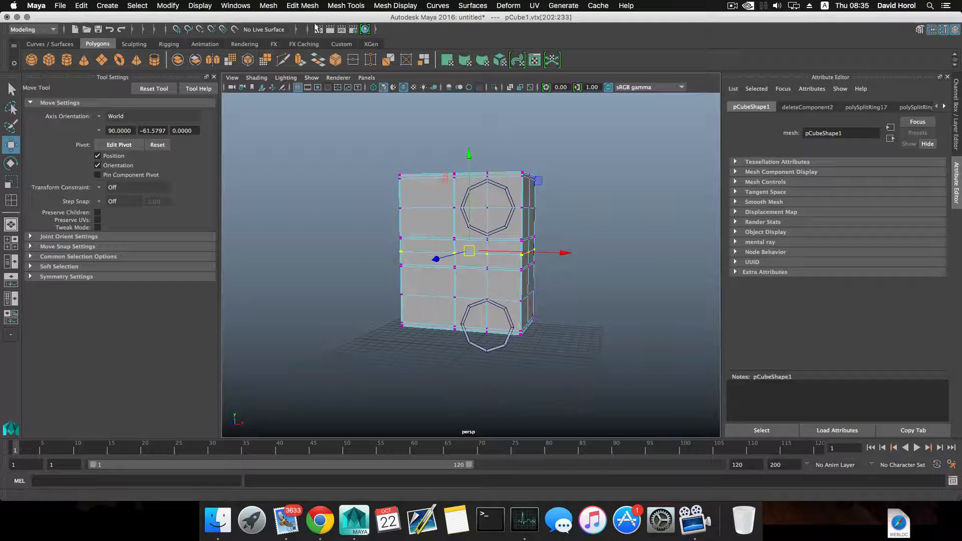
left_click(268, 5)
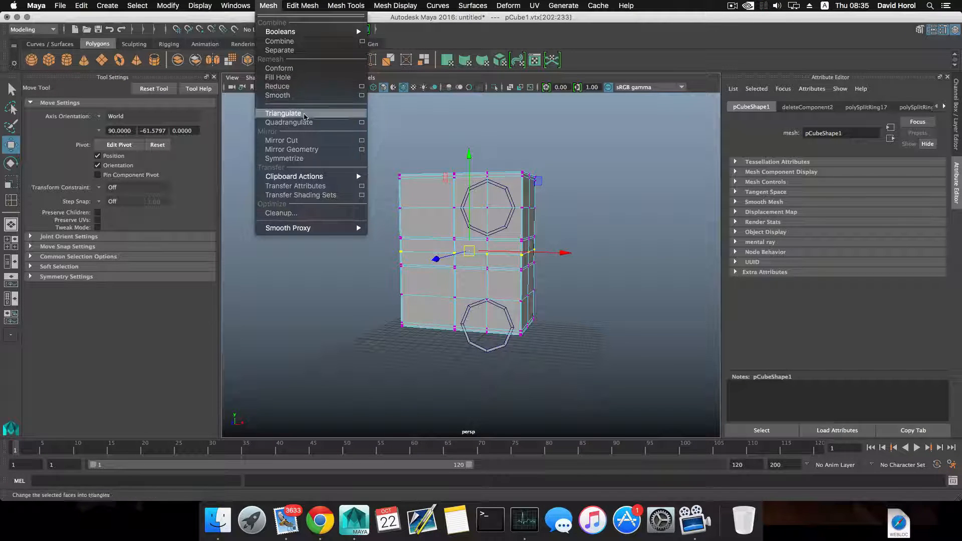
mouse_move(282, 33)
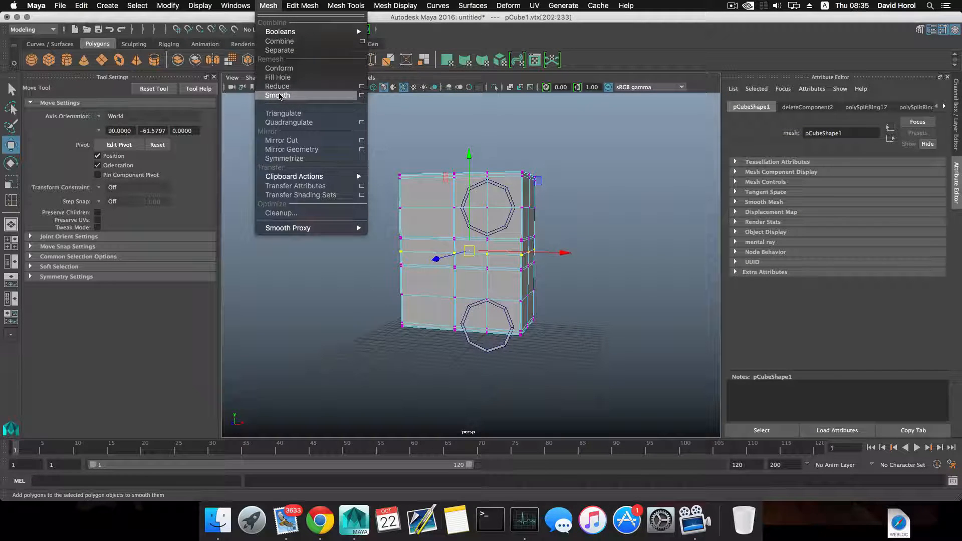
mouse_move(302, 5)
left_click(316, 97)
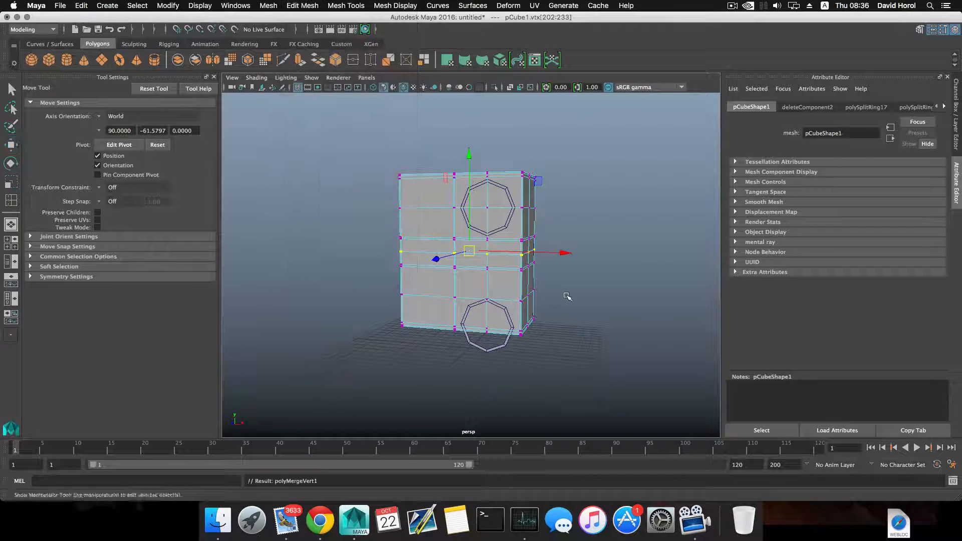
key("t")
key("F8")
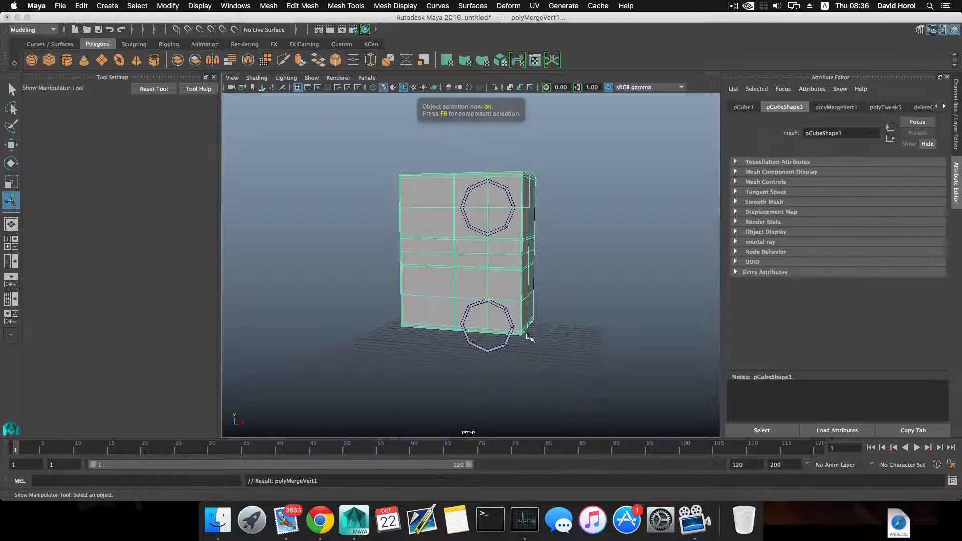
Move the lower octagonal ring straight up, snapping its centre to the lower crossing of the vertical and horizontal loops.
left_click(509, 344)
key("w")
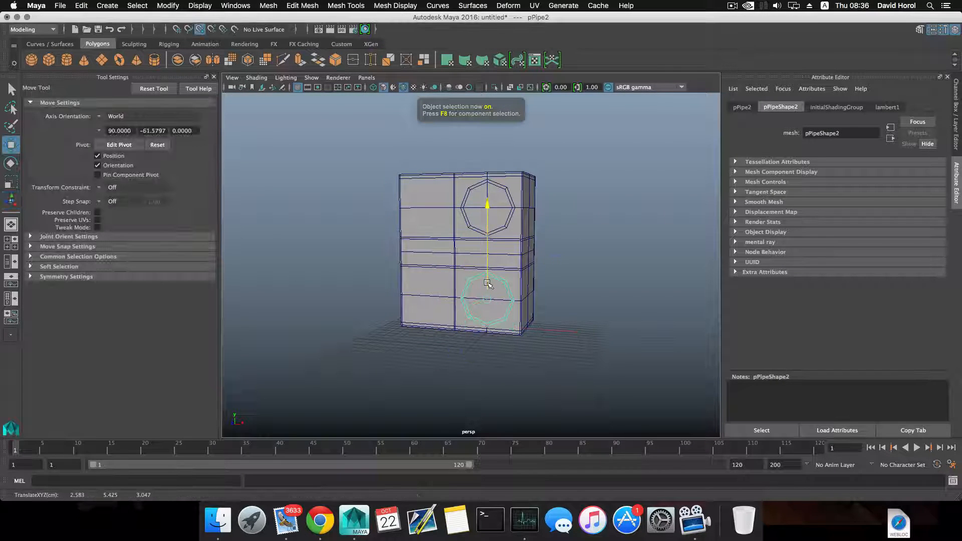
scroll(489, 289, "up", 5)
left_click_drag(490, 289, 509, 301, "alt")
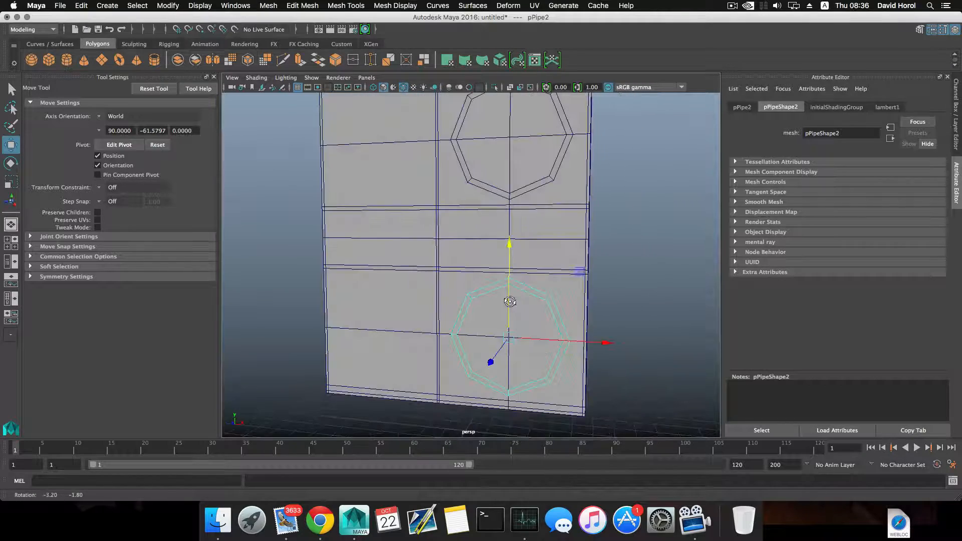
Select the large faces on the top of the box, front and back rows.
scroll(508, 291, "down", 5)
middle_click_drag(507, 280, 499, 330, "alt")
left_click_drag(500, 330, 467, 308, "alt")
right_click_drag(465, 307, 533, 311, "alt")
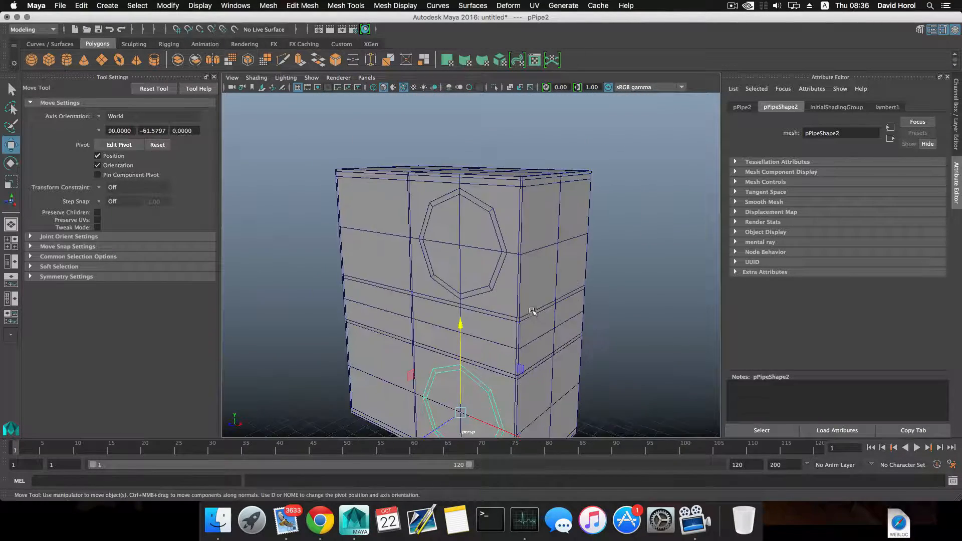
middle_click_drag(532, 311, 504, 325, "alt")
left_click_drag(504, 326, 496, 351, "alt")
right_click_drag(475, 251, 481, 271)
left_click(481, 271)
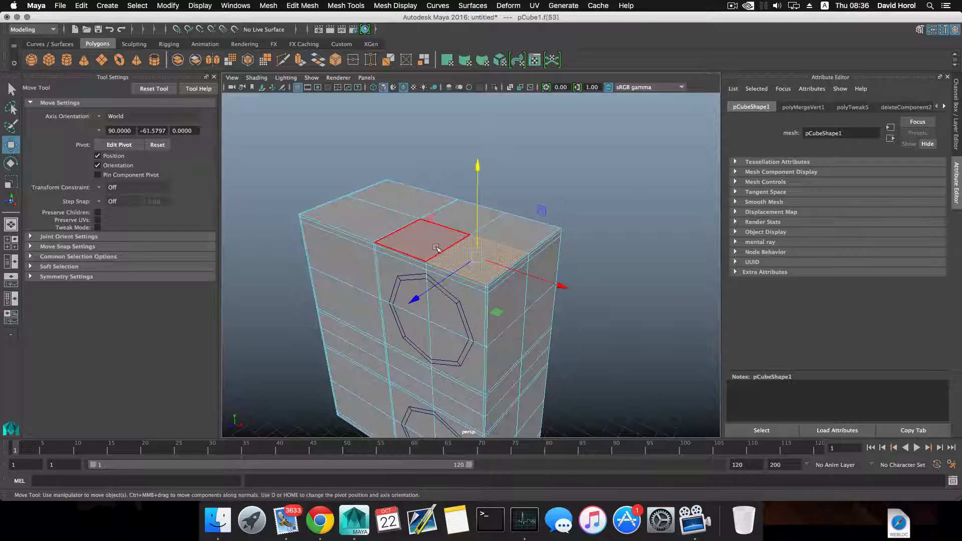
double_click(419, 239, "shift")
left_click(419, 200, "shift")
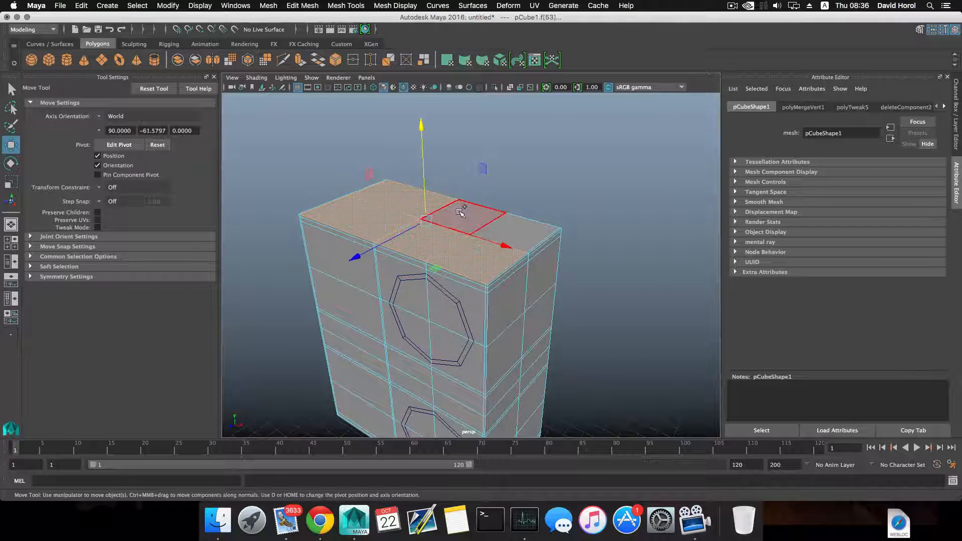
left_click(519, 234, "shift")
Add the narrow faces between the paired loops and along the border of the top to the selection.
left_click_drag(519, 235, 473, 262, "alt")
scroll(468, 228, "up", 5)
middle_click_drag(468, 228, 485, 247, "alt")
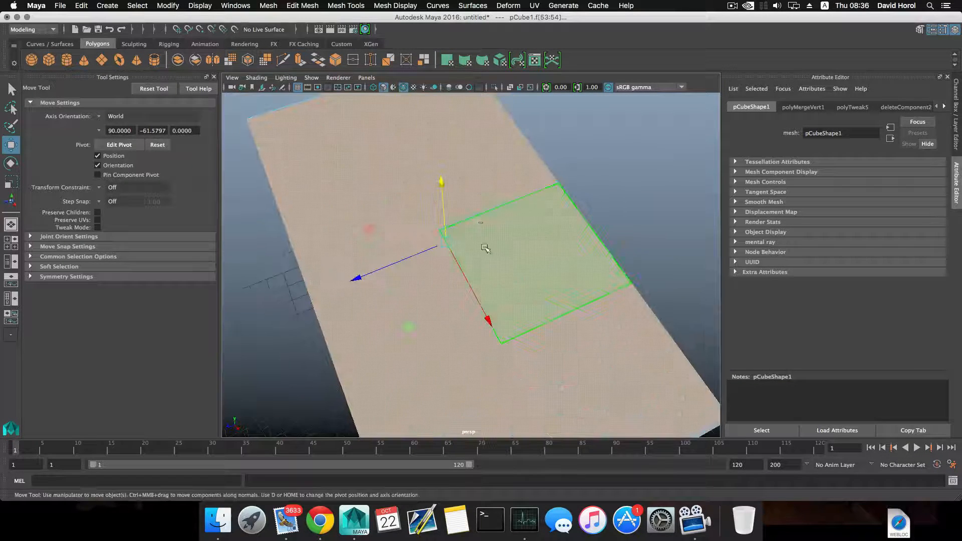
left_click(467, 218, "shift")
left_click(430, 232, "shift")
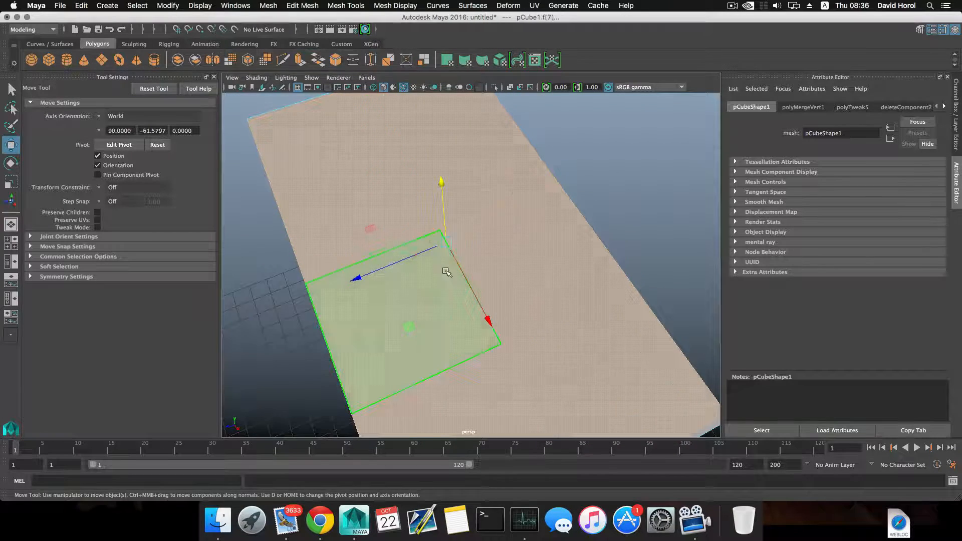
scroll(447, 274, "down", 4)
left_click_drag(446, 277, 489, 281, "alt")
middle_click_drag(488, 282, 476, 233, "alt")
right_click_drag(476, 233, 534, 326, "alt")
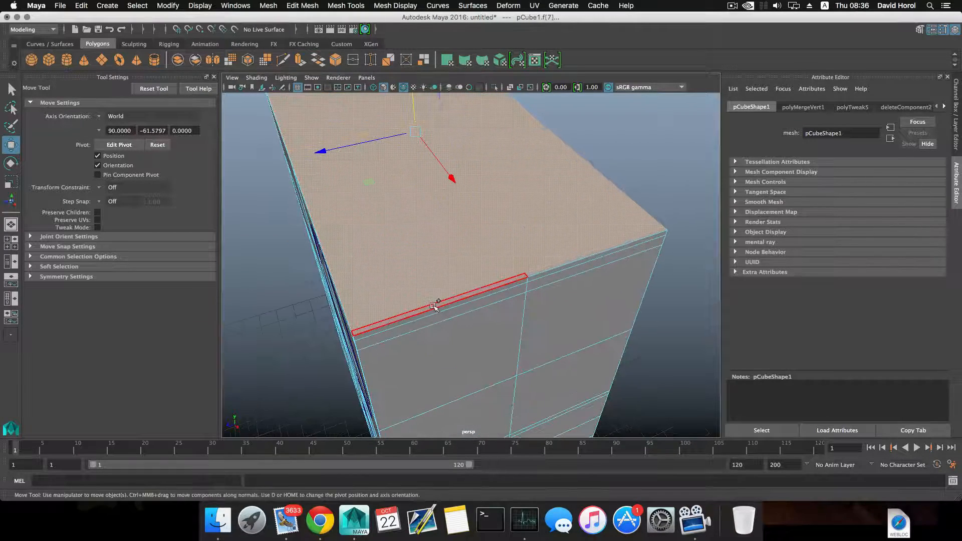
left_click_drag(515, 279, 627, 251, "alt")
right_click_drag(627, 251, 516, 285, "alt")
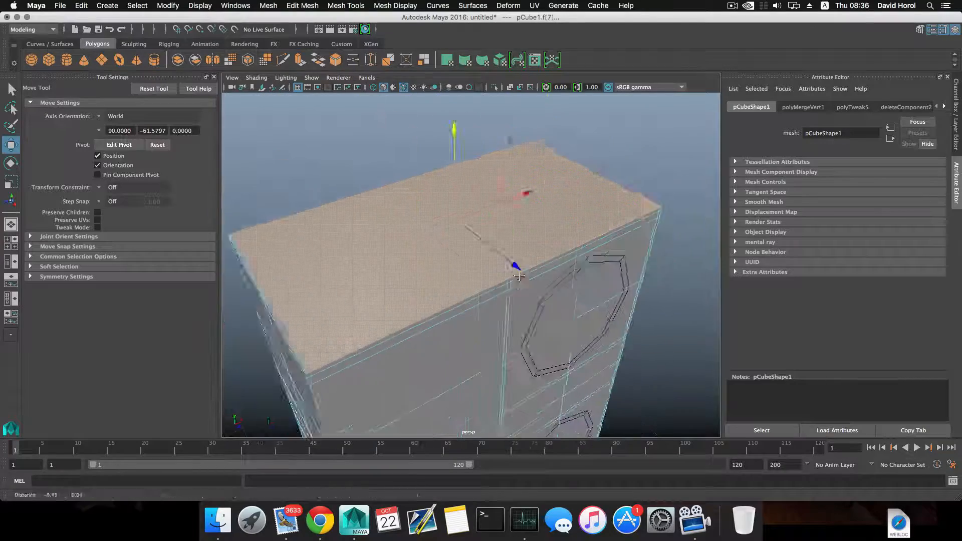
middle_click_drag(344, 355, 428, 320, "alt")
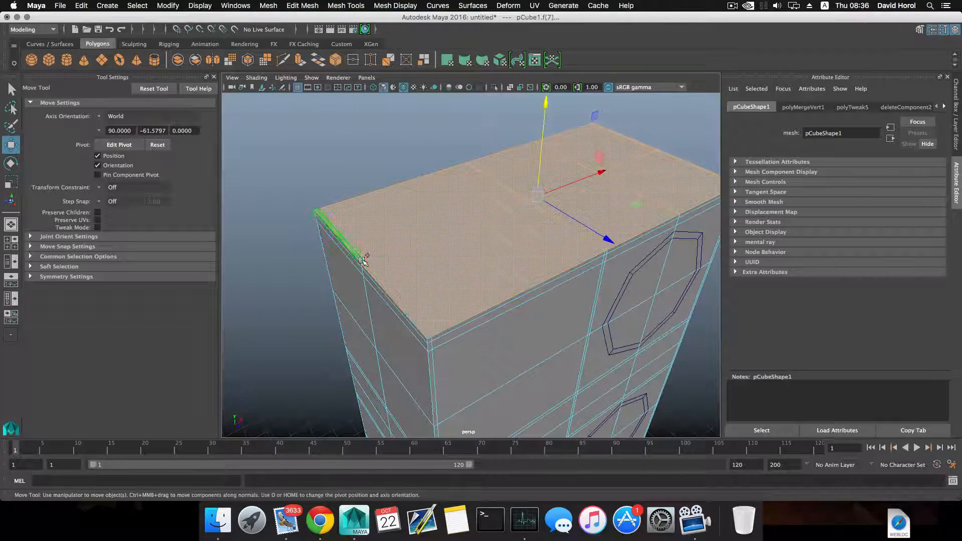
Add the row of underside faces next to the ringed front side to the selection.
left_click_drag(490, 300, 474, 251, "alt")
right_click_drag(475, 251, 563, 329, "alt")
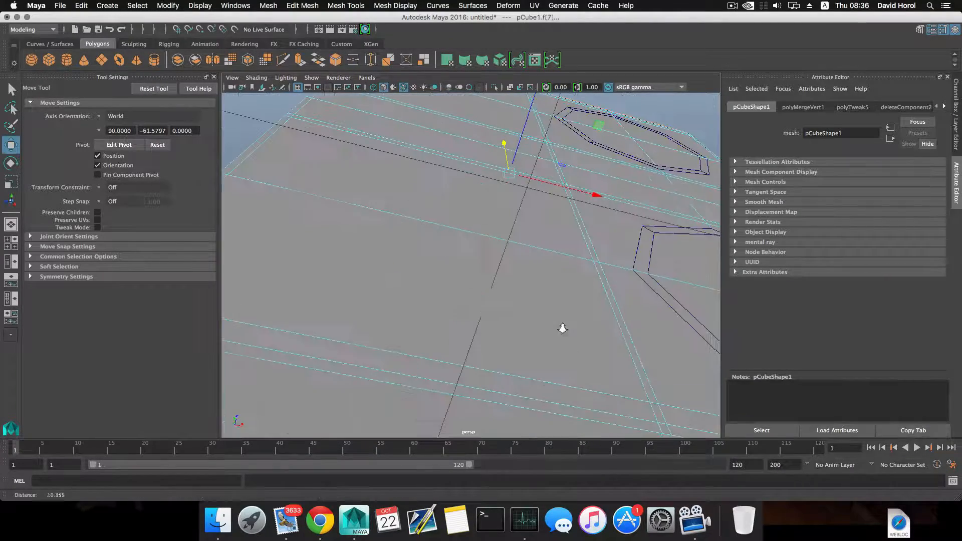
middle_click_drag(493, 315, 558, 301, "alt")
left_click_drag(489, 264, 494, 275, "alt")
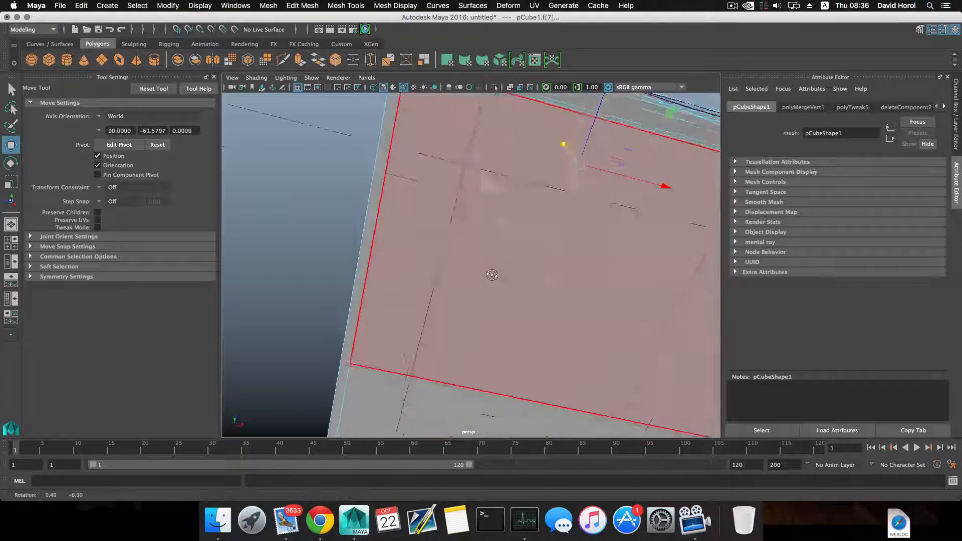
right_click_drag(494, 274, 453, 264, "alt")
left_click_drag(453, 264, 469, 313, "alt")
right_click_drag(469, 312, 492, 329, "alt")
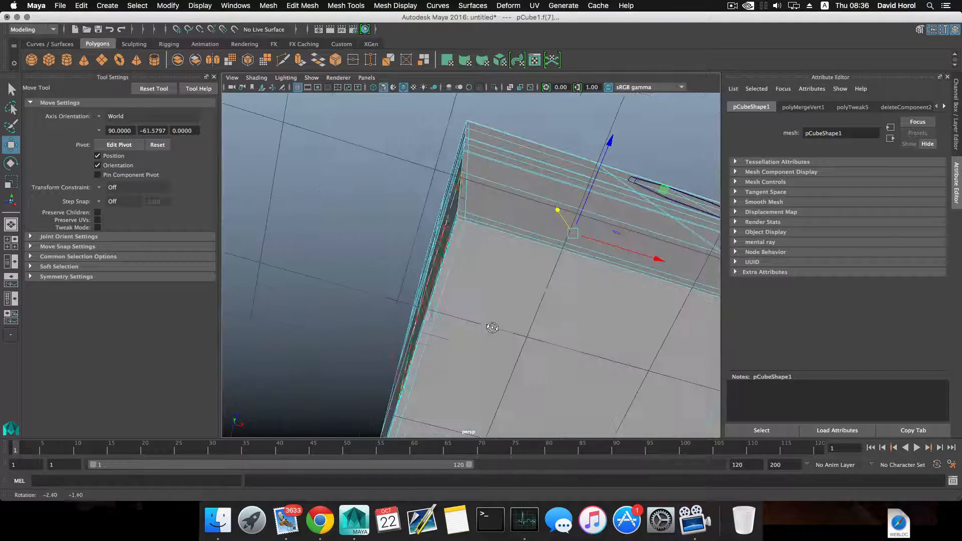
left_click(492, 306)
left_click_drag(493, 306, 373, 282, "alt")
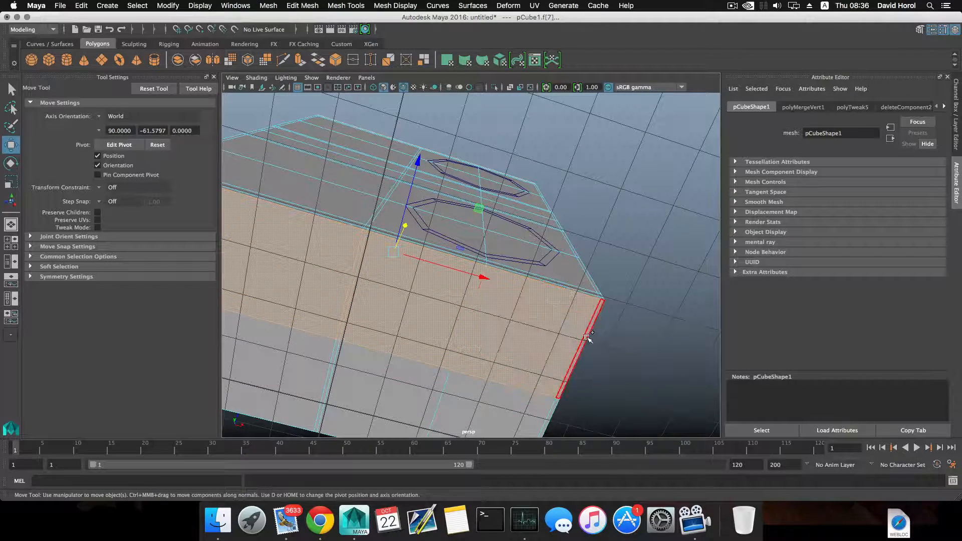
Add the remaining underside faces of the back row, including the narrow border strips, to the selection.
left_click_drag(522, 344, 533, 335, "alt")
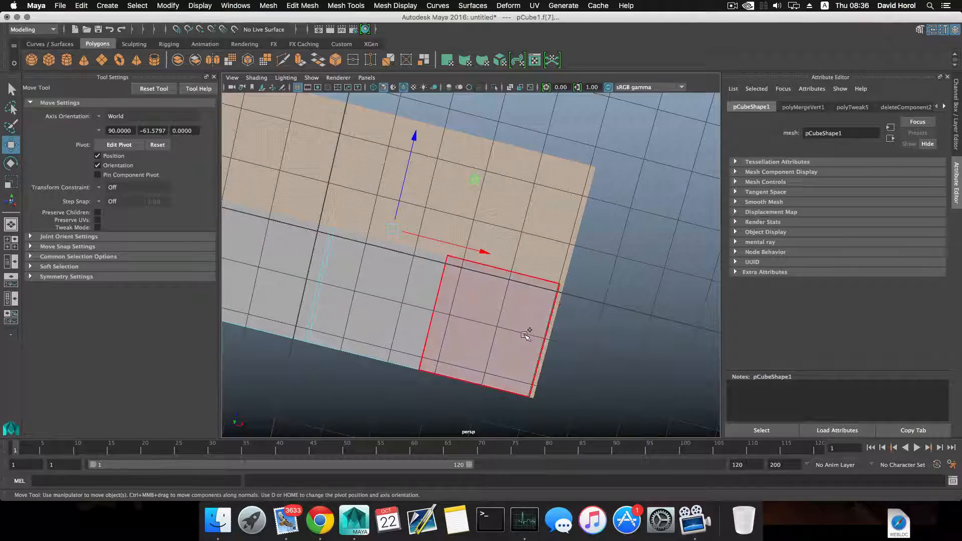
left_click(436, 329)
left_click_drag(436, 329, 498, 341, "alt")
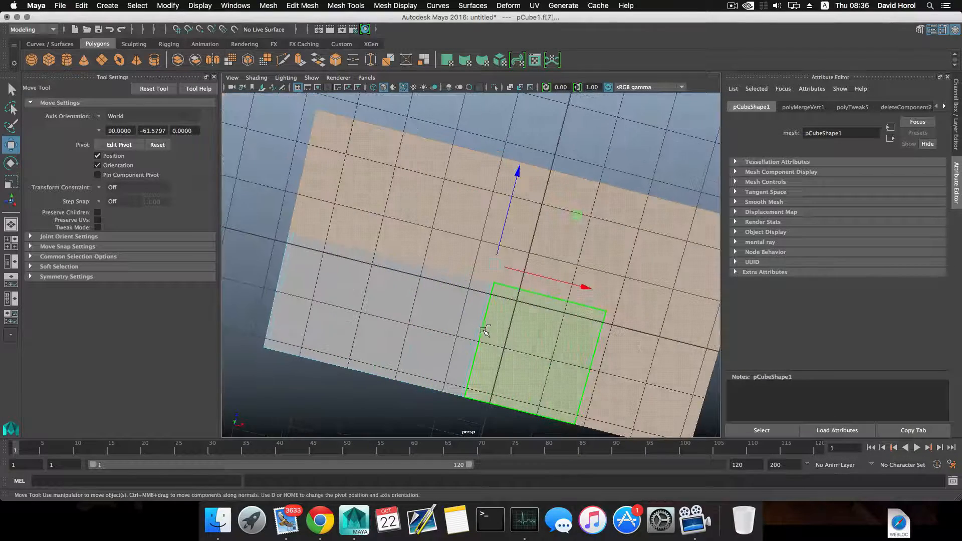
left_click(423, 314, "shift")
left_click_drag(423, 314, 457, 343, "alt")
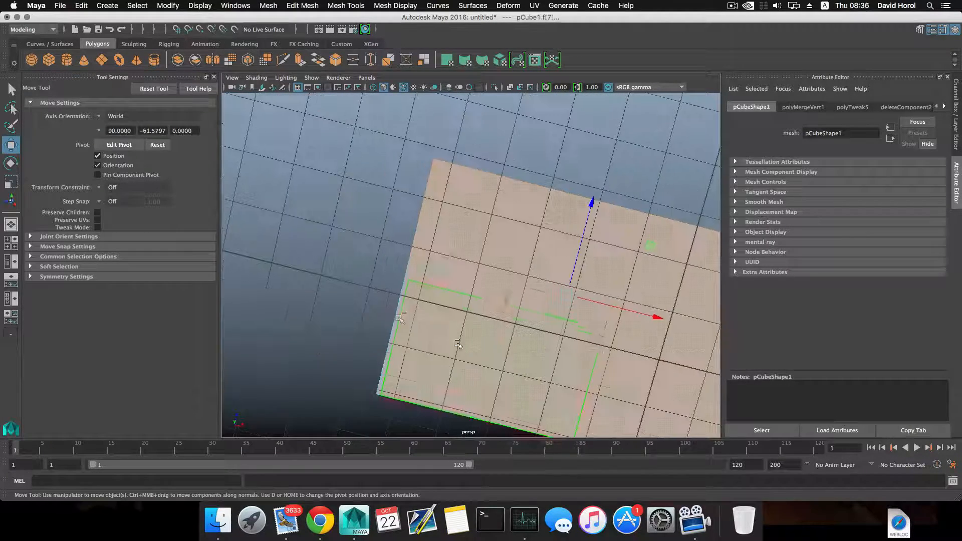
left_click(397, 314, "shift")
scroll(518, 352, "down", 5)
left_click_drag(517, 352, 503, 404, "alt")
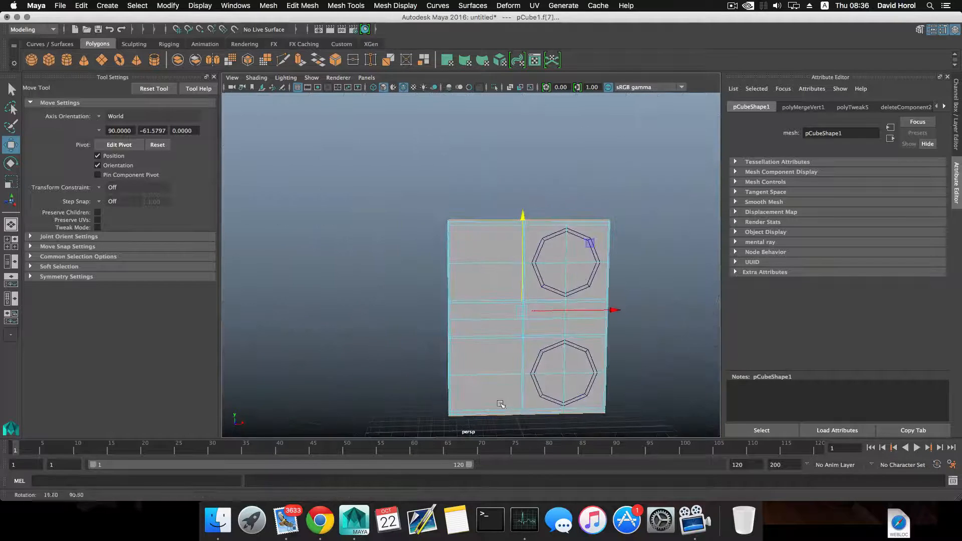
Stretch the box vertically by scaling the selected top and bottom faces apart, and return to object selection.
key("r")
left_click_drag(523, 224, 522, 210)
left_click_drag(563, 246, 512, 249, "alt")
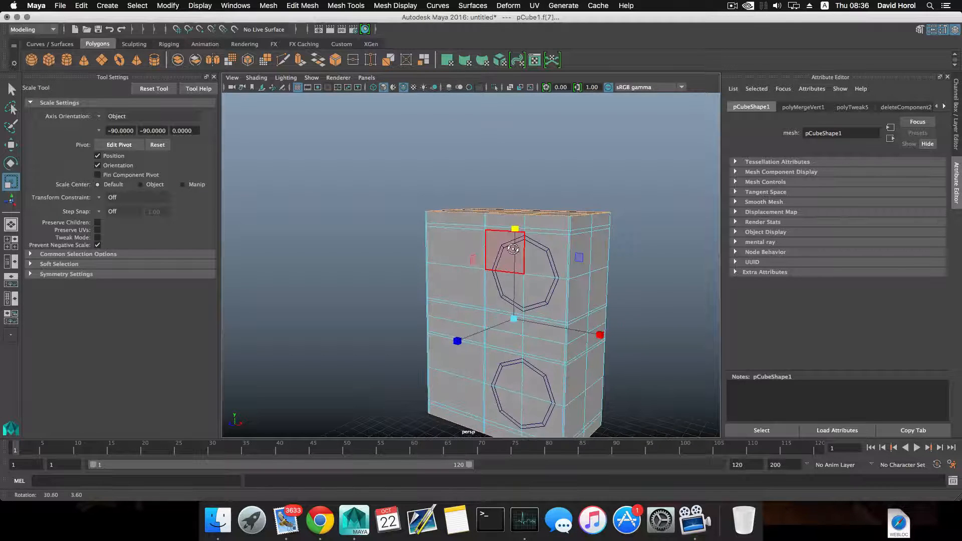
key("F8")
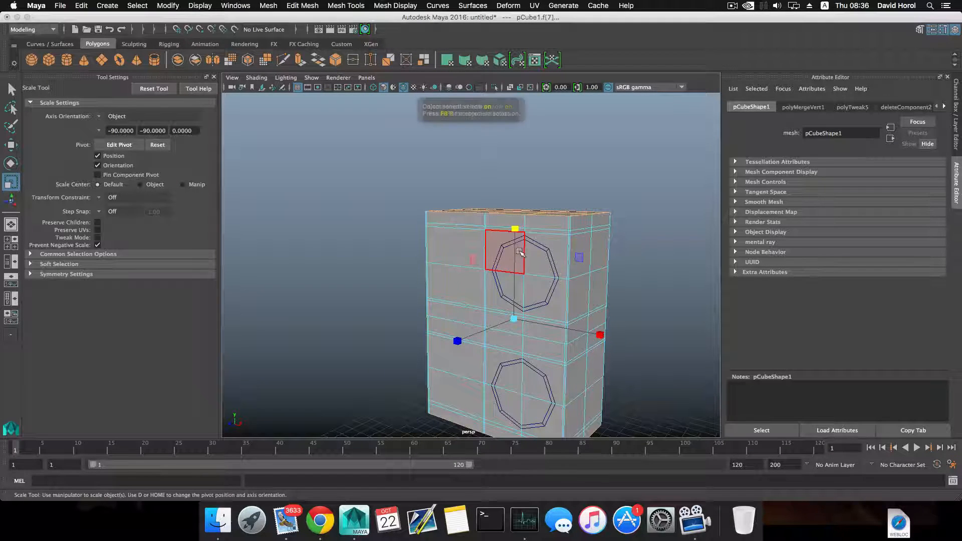
Split the edge ring of the box's top band at a corner edge to add a horizontal loop through it.
middle_click_drag(536, 265, 453, 270, "alt")
right_click_drag(454, 270, 569, 300, "alt")
middle_click_drag(471, 226, 474, 271, "alt")
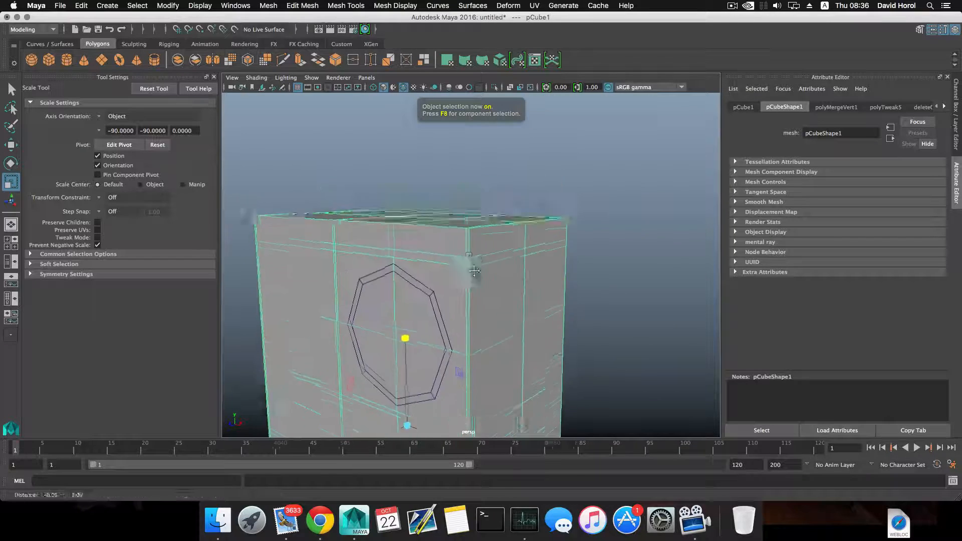
left_click_drag(474, 270, 480, 271, "alt")
right_click_drag(474, 223, 474, 198)
left_click(497, 236)
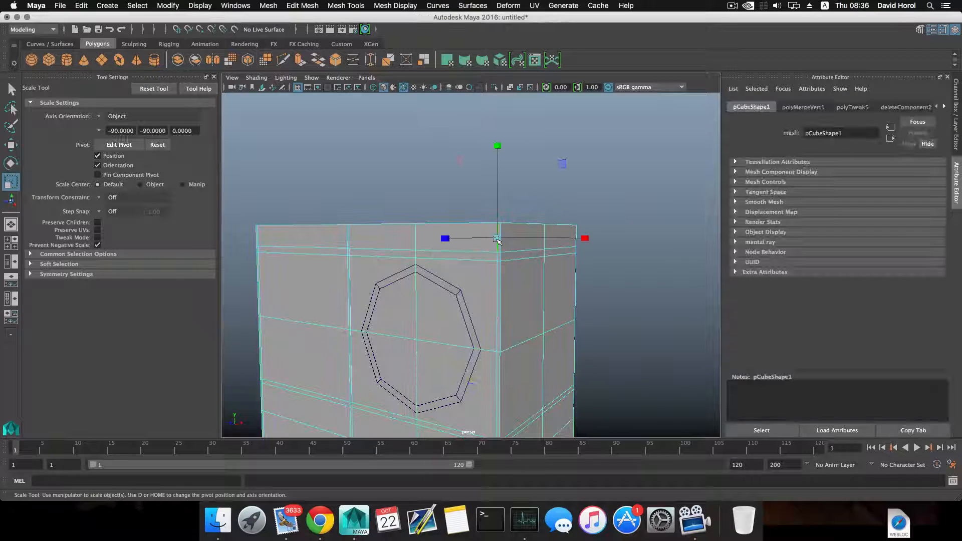
right_click(496, 240, "shift")
right_click_drag(495, 239, 491, 268, "ctrl")
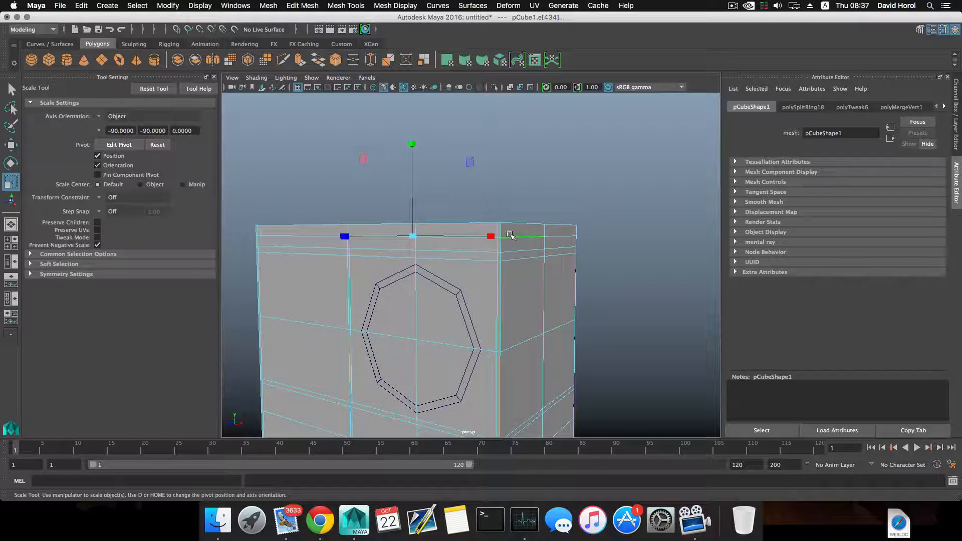
Split the edge ring of the bottom band in the same way, starting from its corner edge.
middle_click_drag(507, 312, 500, 170, "alt")
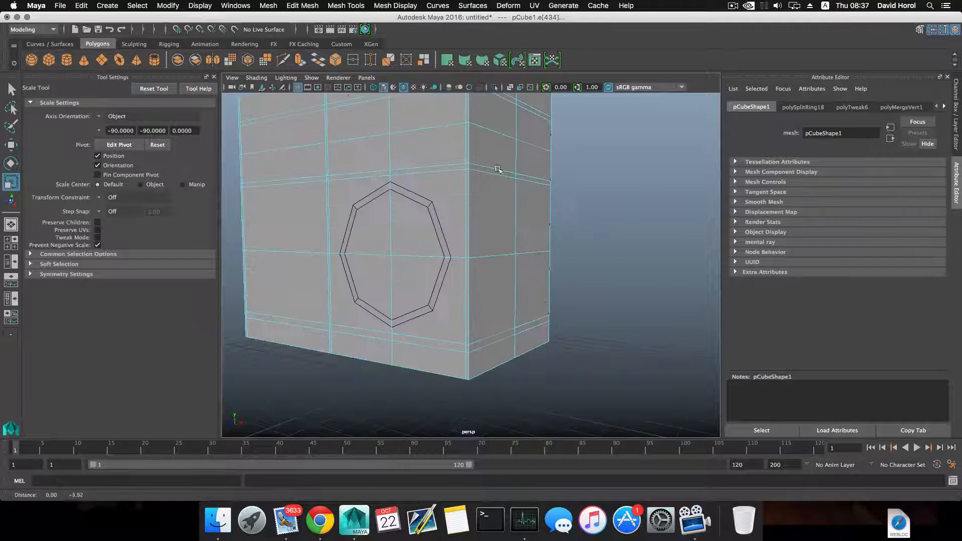
left_click(472, 368)
key("g")
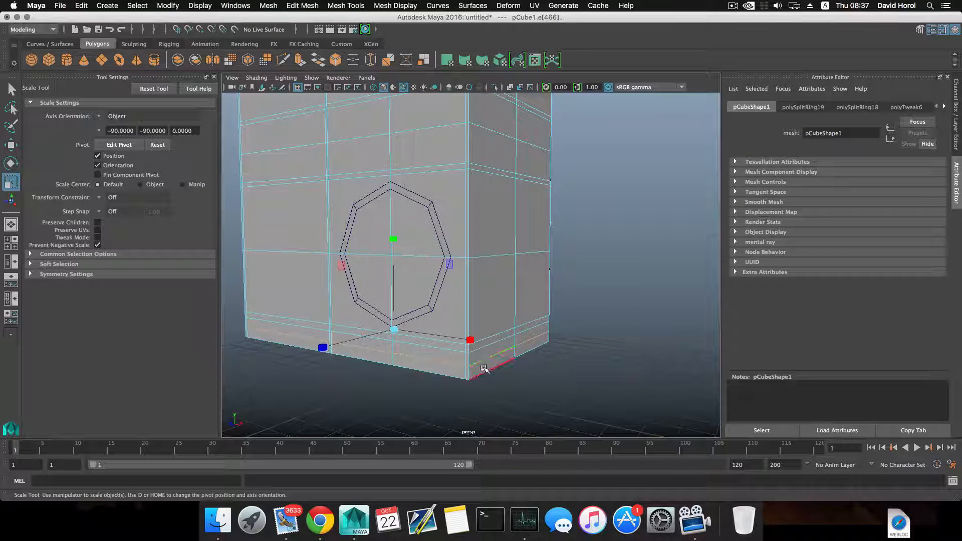
Add the new loop in the top band to the selection and bevel both new loops.
middle_click_drag(459, 263, 463, 404, "alt")
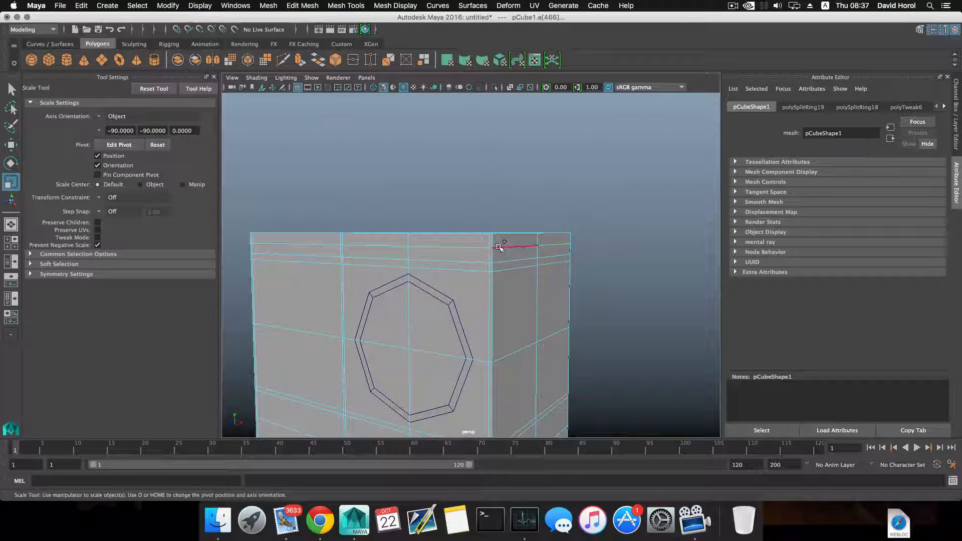
double_click(498, 246, "shift")
scroll(501, 273, "down", 4)
right_click_drag(480, 263, 516, 262, "shift")
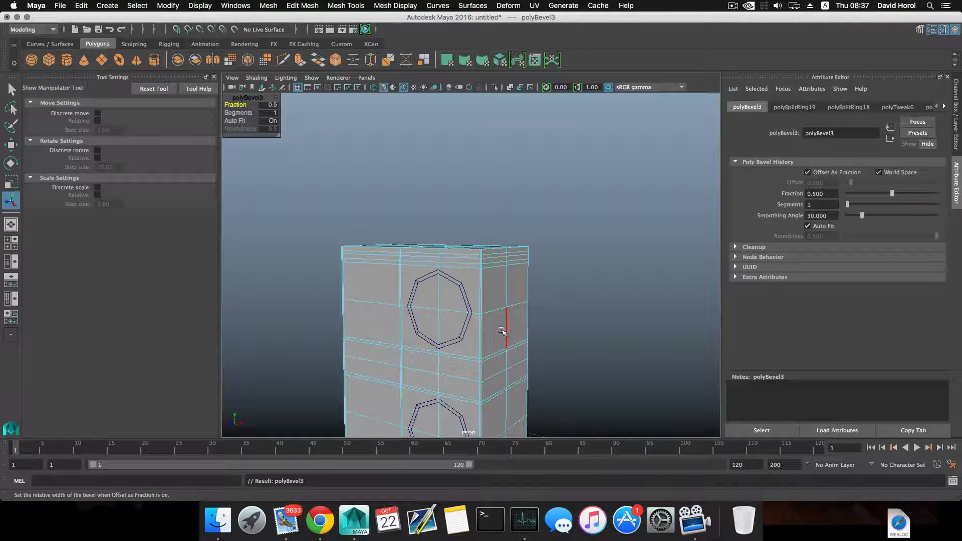
Select the pair of beveled edge loops in the top band and scale them vertically to about 0.35.
middle_click_drag(501, 331, 504, 236, "alt")
left_click_drag(488, 382, 485, 375, "alt")
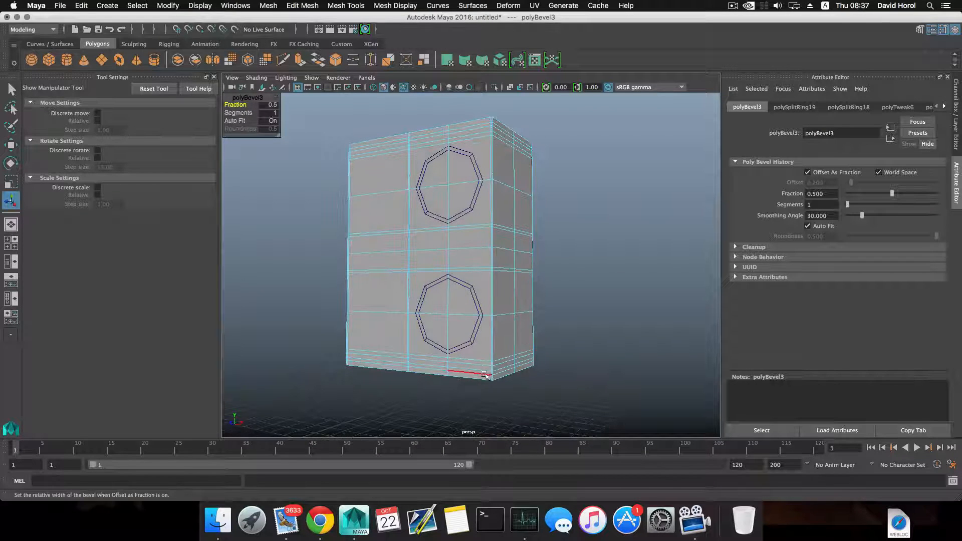
middle_click_drag(439, 178, 444, 266, "alt")
right_click_drag(444, 266, 516, 280, "alt")
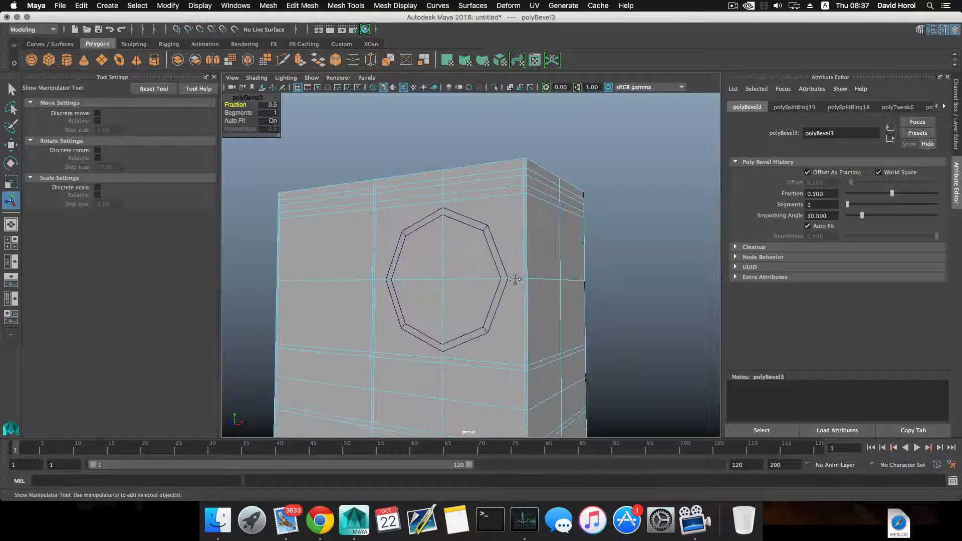
middle_click_drag(489, 225, 464, 273, "alt")
right_click_drag(464, 272, 495, 286, "alt")
left_click_drag(495, 287, 468, 319, "alt")
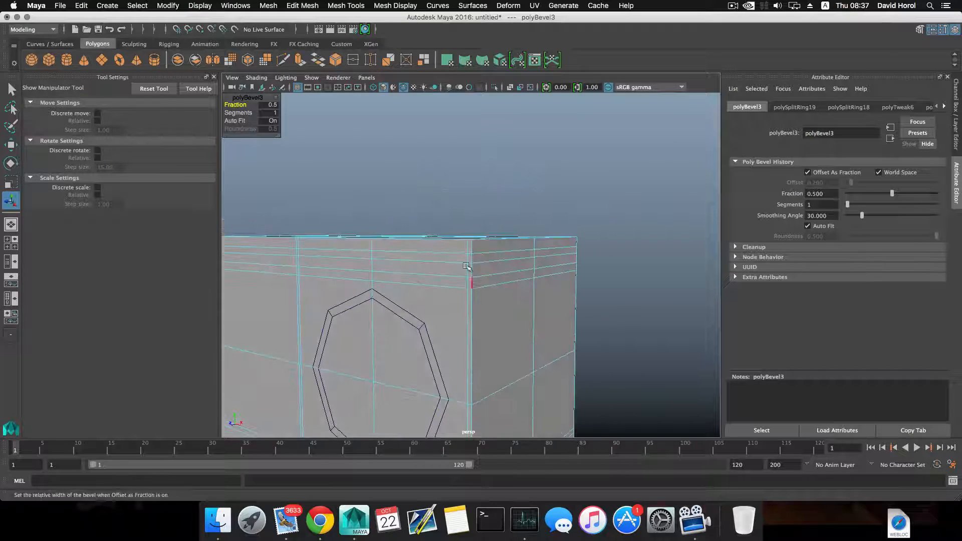
right_click_drag(463, 254, 462, 265)
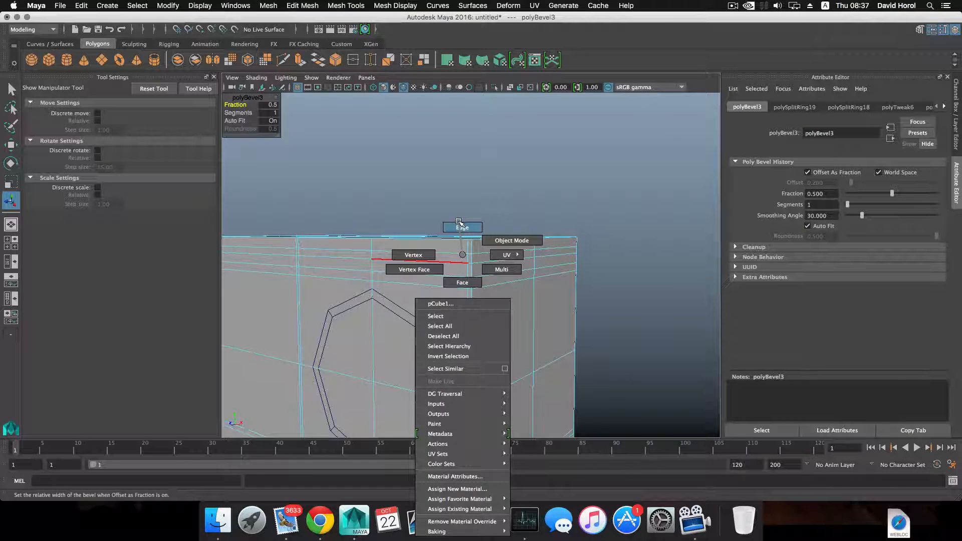
right_click_drag(459, 222, 459, 223)
left_click(458, 261)
left_click(458, 276)
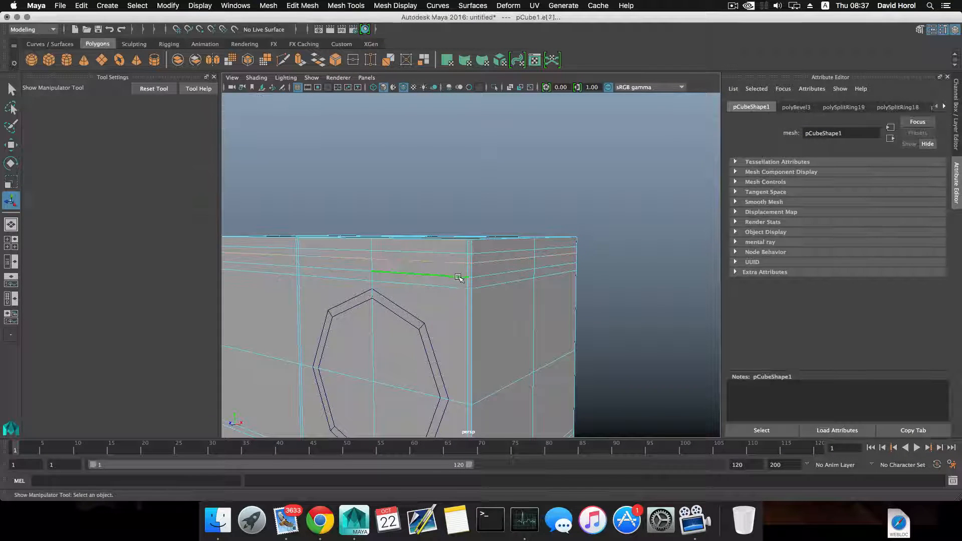
right_click_drag(458, 277, 431, 241, "alt")
key("r")
left_click_drag(403, 167, 409, 227)
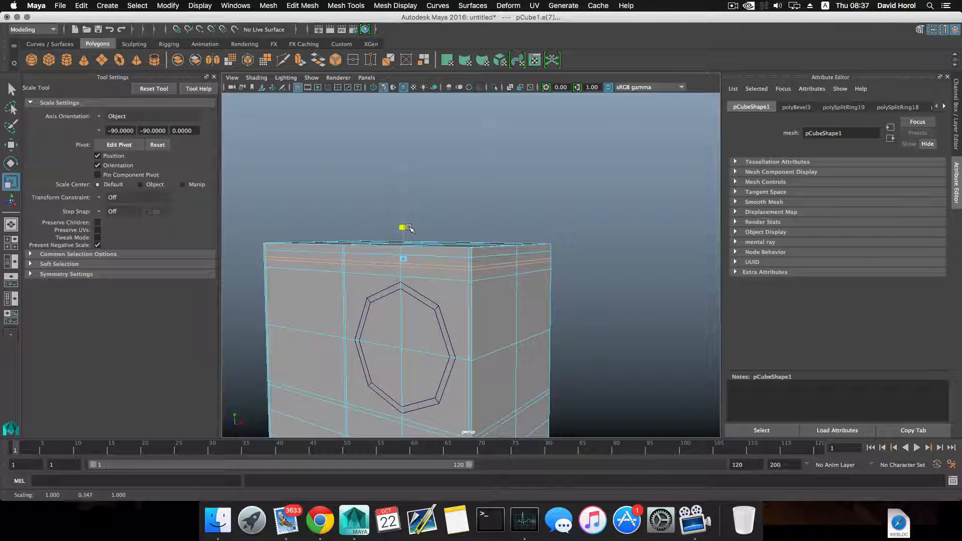
right_click_drag(409, 230, 467, 241, "alt")
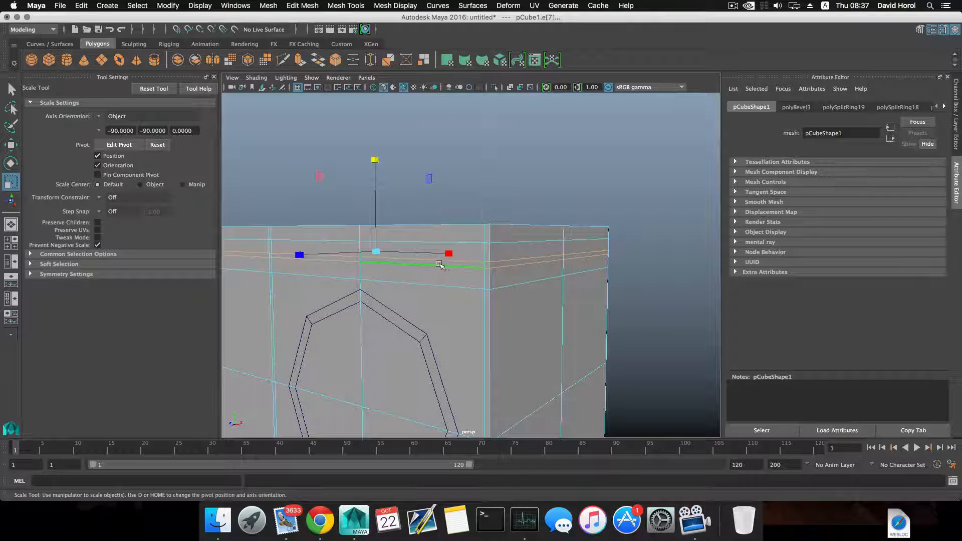
Select the edge loop just below the box's top border and nudge it slightly upward.
key("F8")
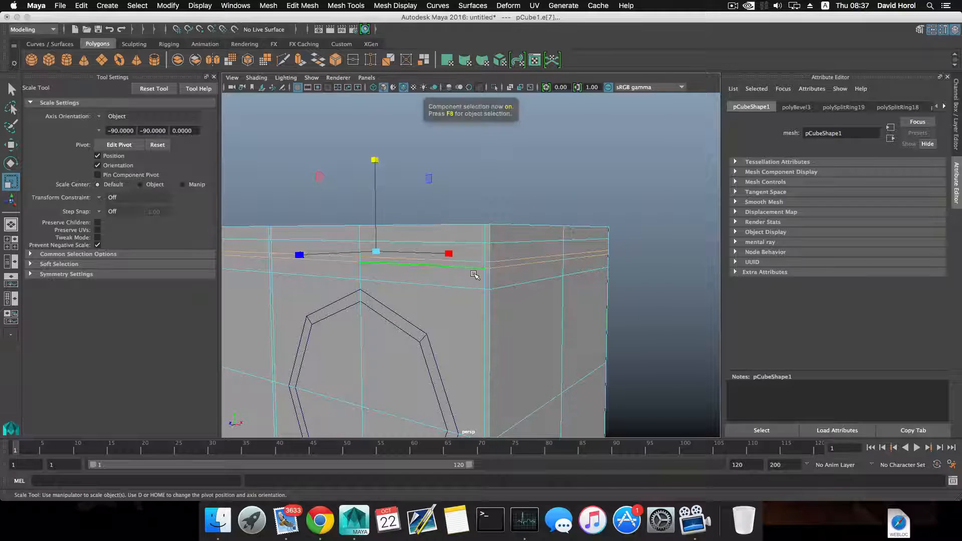
right_click_drag(470, 243, 469, 215)
double_click(470, 242)
key("w")
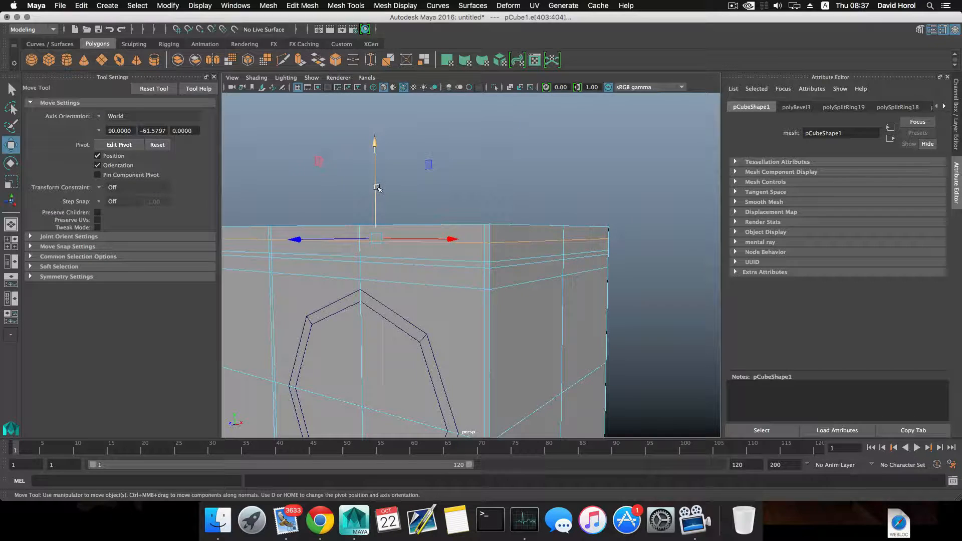
left_click(377, 188)
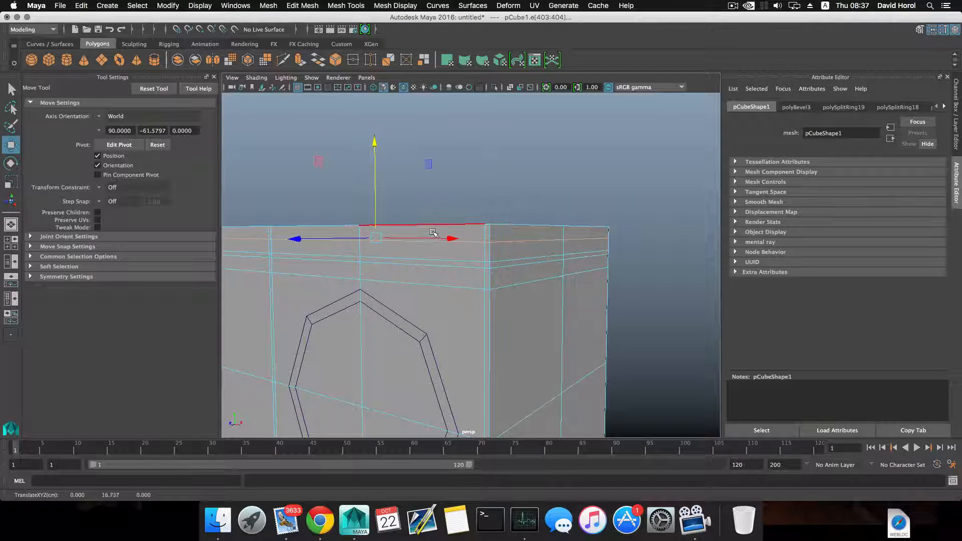
Select the pair of beveled edge loops in the bottom band and scale them closer together vertically.
scroll(467, 280, "down", 5)
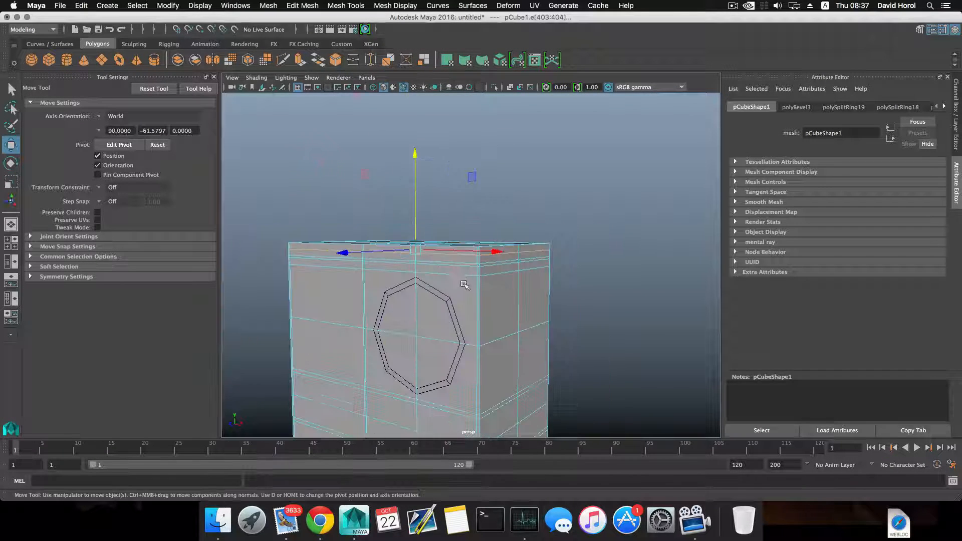
middle_click_drag(468, 281, 446, 191, "alt")
middle_click_drag(467, 321, 467, 232, "alt")
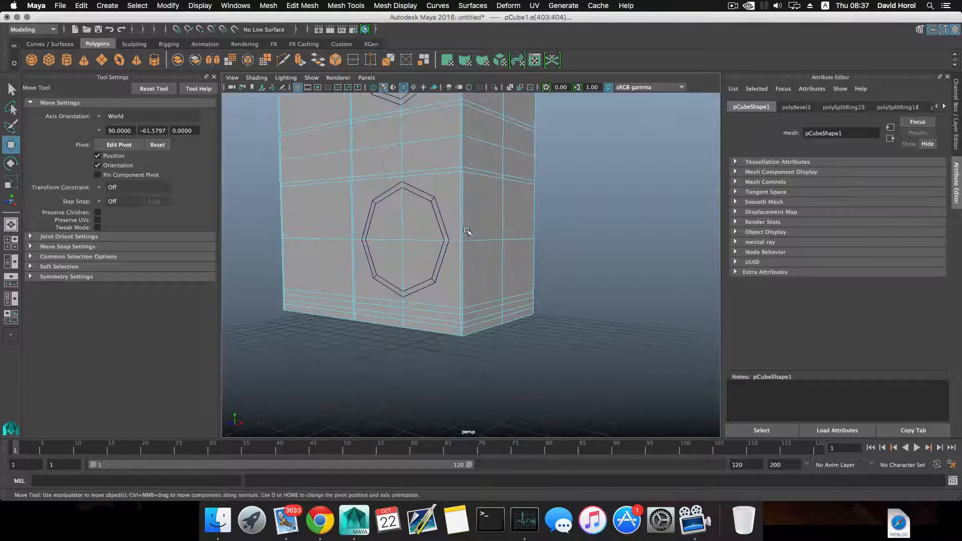
left_click_drag(462, 254, 461, 236, "alt")
right_click_drag(467, 266, 535, 306, "alt")
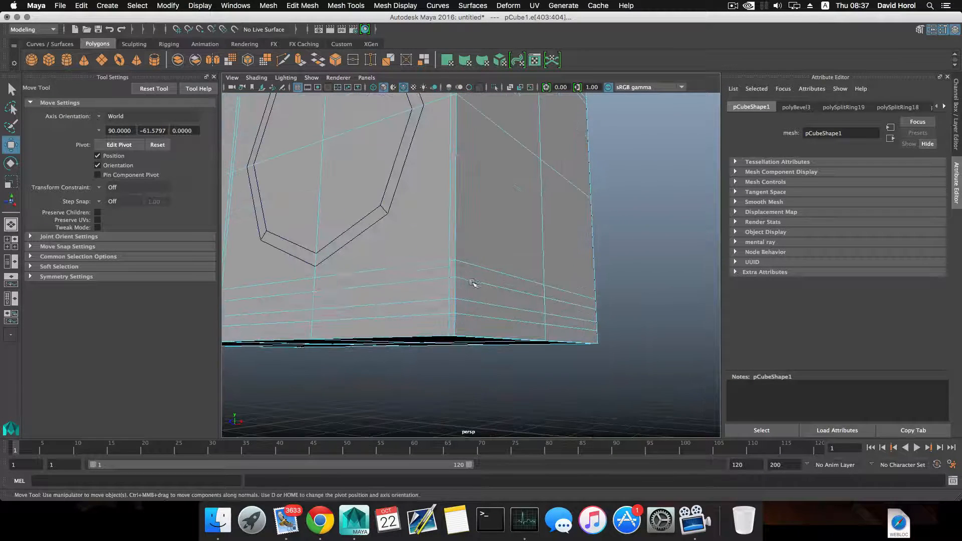
left_click(420, 271)
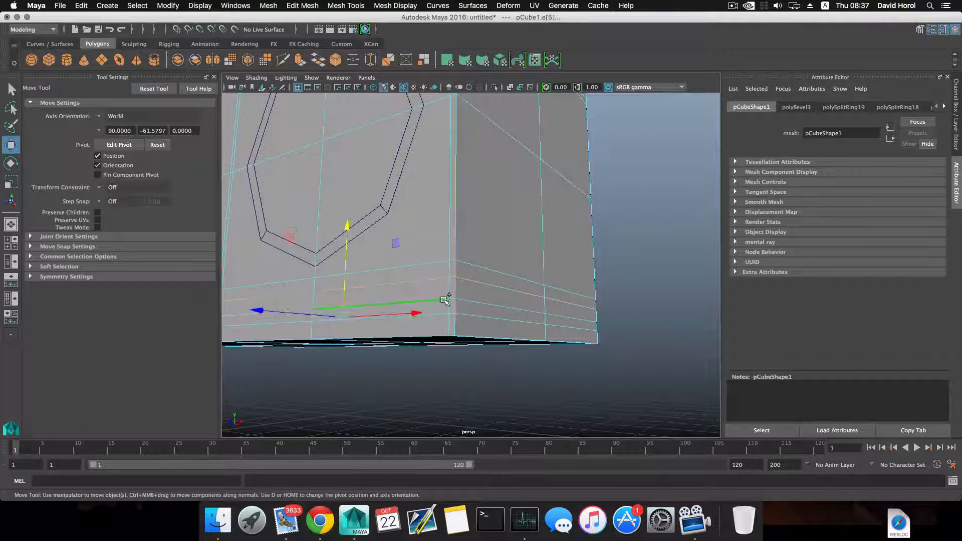
key("r")
left_click_drag(347, 226, 352, 292)
right_click_drag(441, 280, 403, 261, "alt")
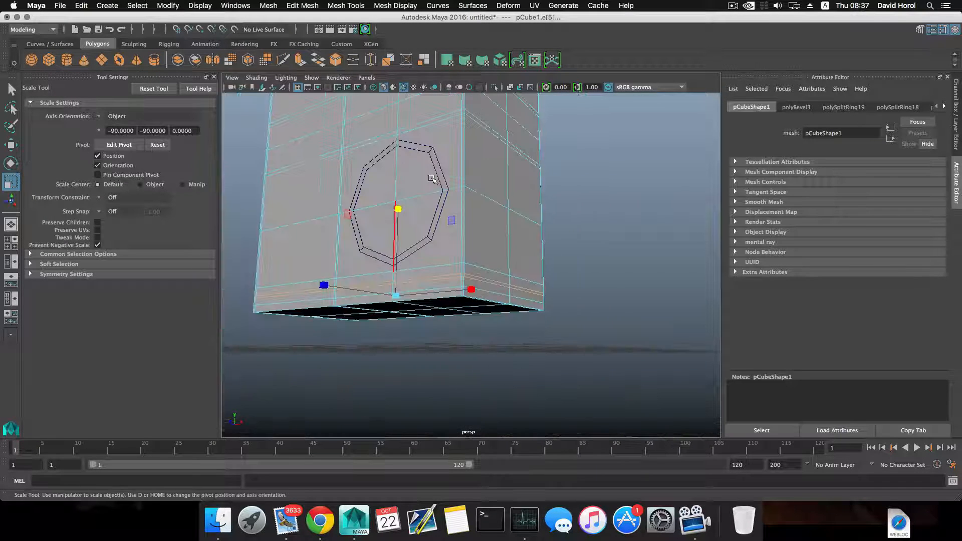
Compare the bottom loop pair's spacing with the top pair and scale the bottom pair slightly apart vertically.
middle_click_drag(433, 181, 438, 272, "alt")
left_click_drag(438, 216, 438, 253, "alt")
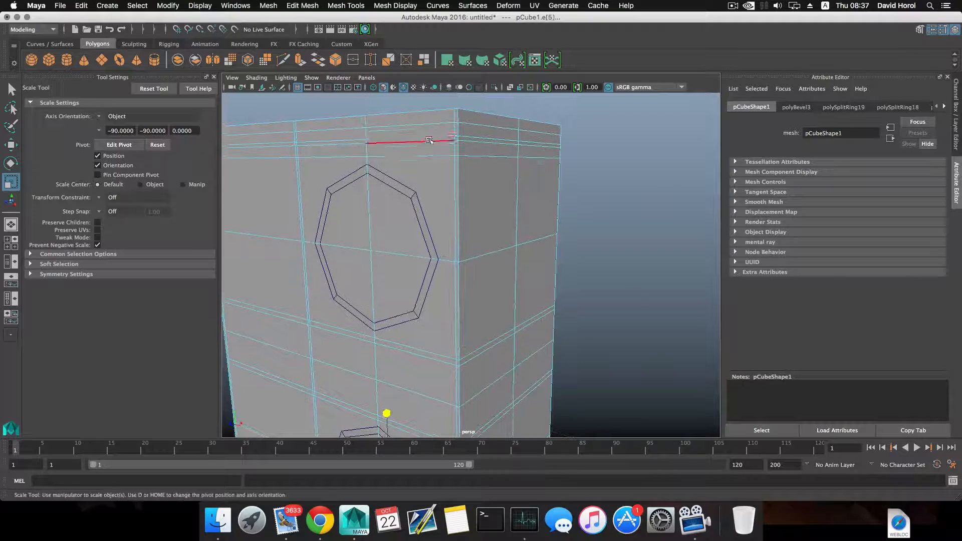
middle_click_drag(467, 255, 466, 189, "alt")
middle_click_drag(449, 279, 439, 200, "alt")
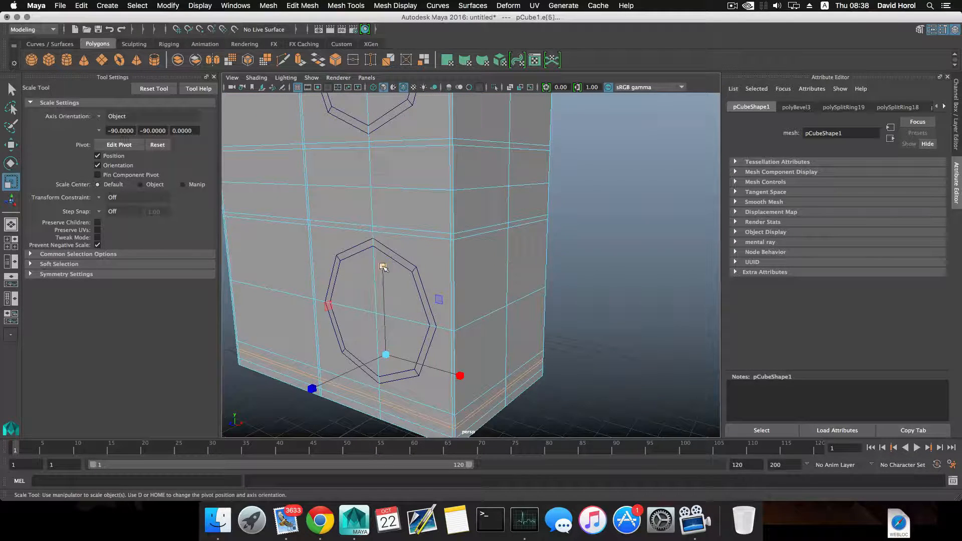
left_click_drag(383, 266, 382, 243)
middle_click_drag(384, 253, 394, 322, "alt")
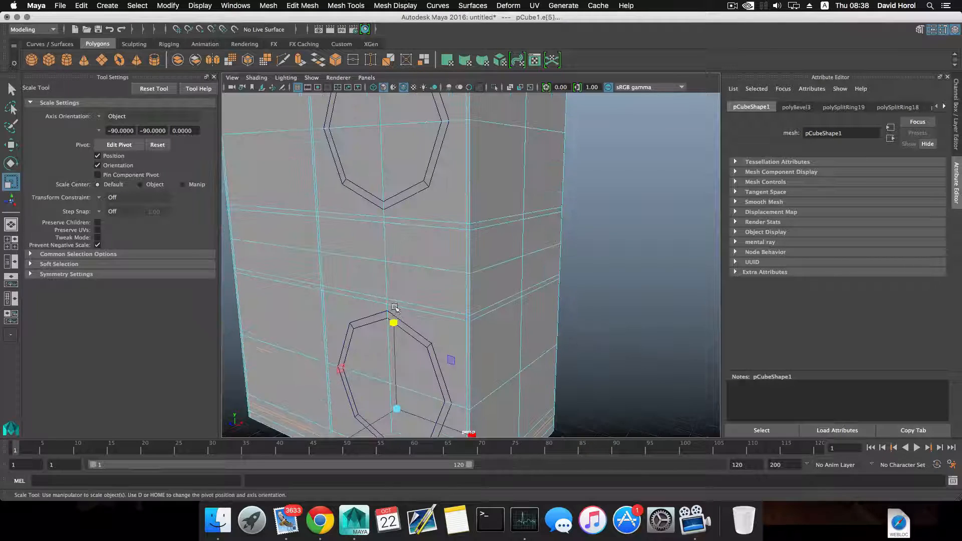
Insert an edge loop in the top band, just above the horizontal loop nearest the upper octagonal ring.
middle_click_drag(397, 218, 400, 324, "alt")
scroll(398, 302, "down", 3)
left_click_drag(384, 320, 432, 304, "alt")
middle_click_drag(393, 363, 426, 283, "alt")
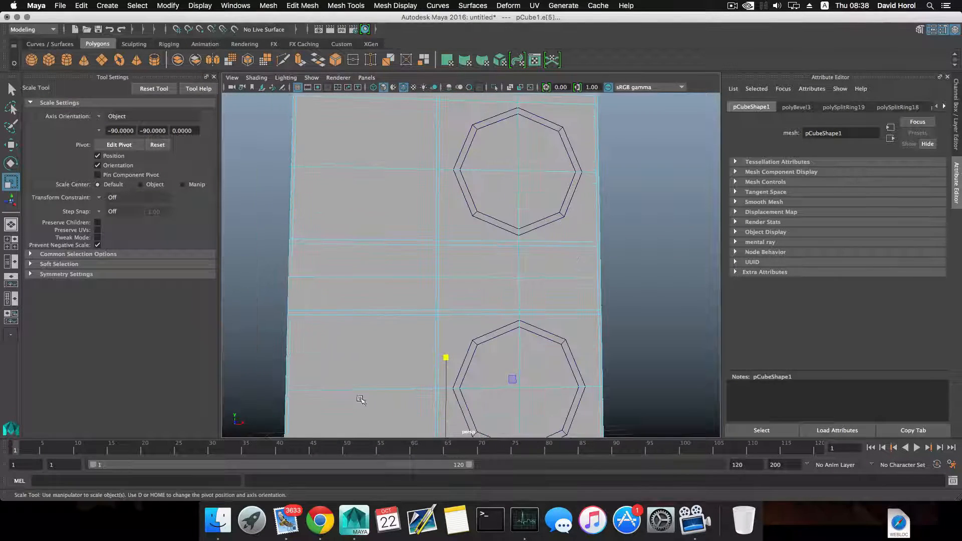
left_click_drag(597, 332, 579, 346, "alt")
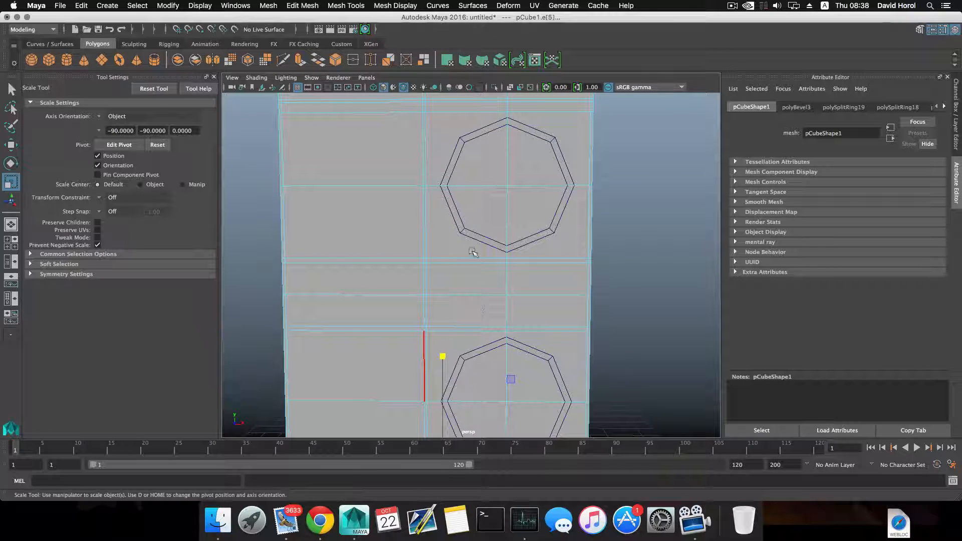
middle_click_drag(458, 286, 451, 359, "alt")
left_click_drag(451, 359, 416, 339, "alt")
right_click_drag(416, 339, 449, 360, "alt")
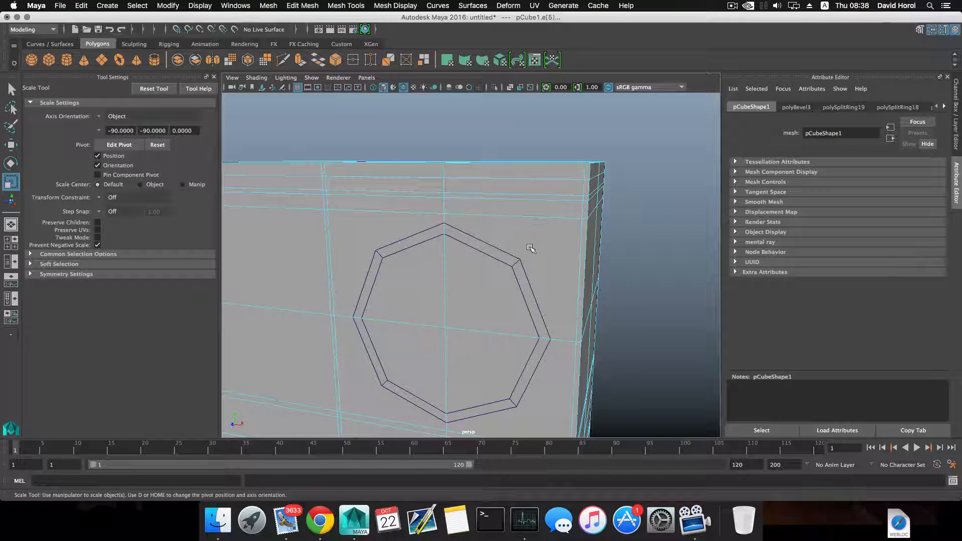
key("F8")
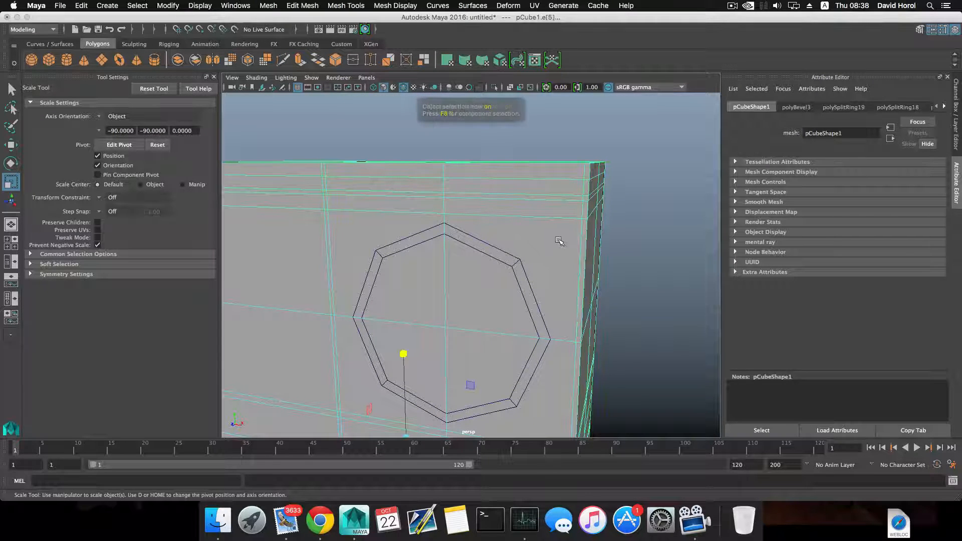
right_click(567, 239, "shift")
left_click(526, 250)
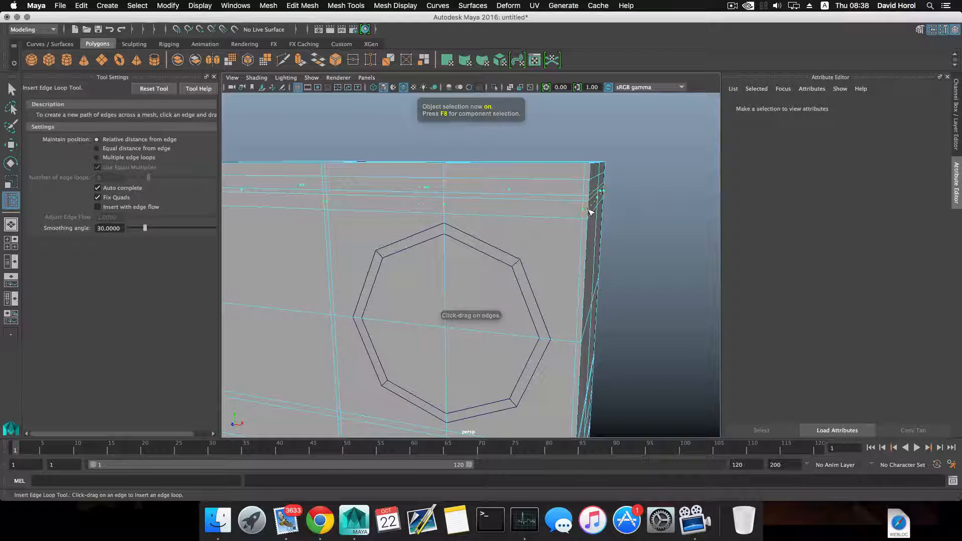
left_click(590, 213)
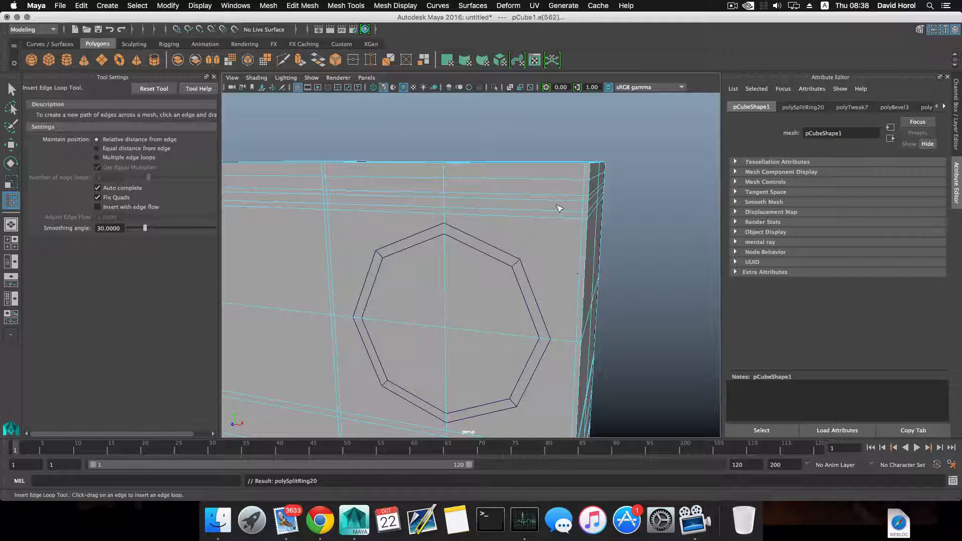
Insert an edge loop in the bottom band, just below the horizontal loop nearest the lower octagonal ring.
scroll(563, 280, "down", 3)
middle_click_drag(564, 285, 549, 221, "alt")
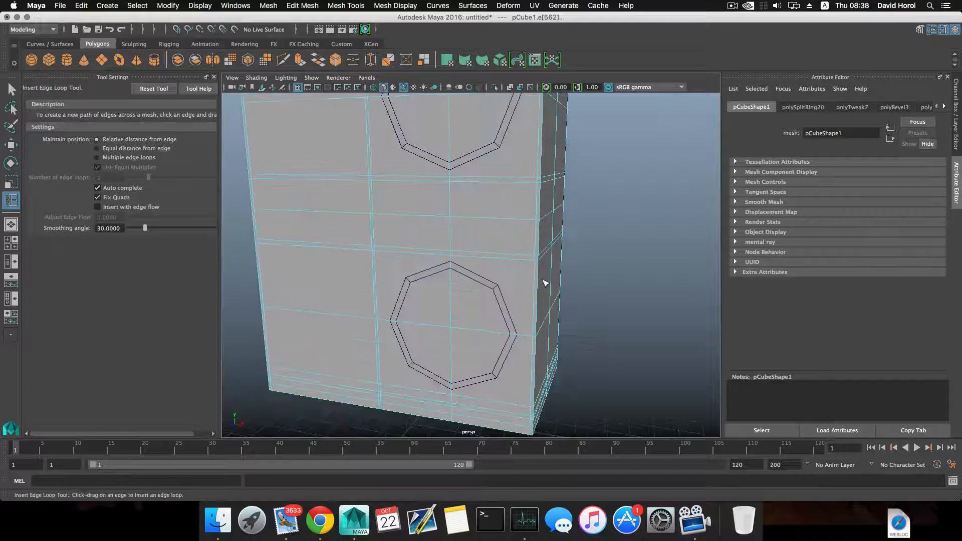
left_click_drag(546, 281, 519, 247, "alt")
right_click_drag(519, 247, 612, 301, "alt")
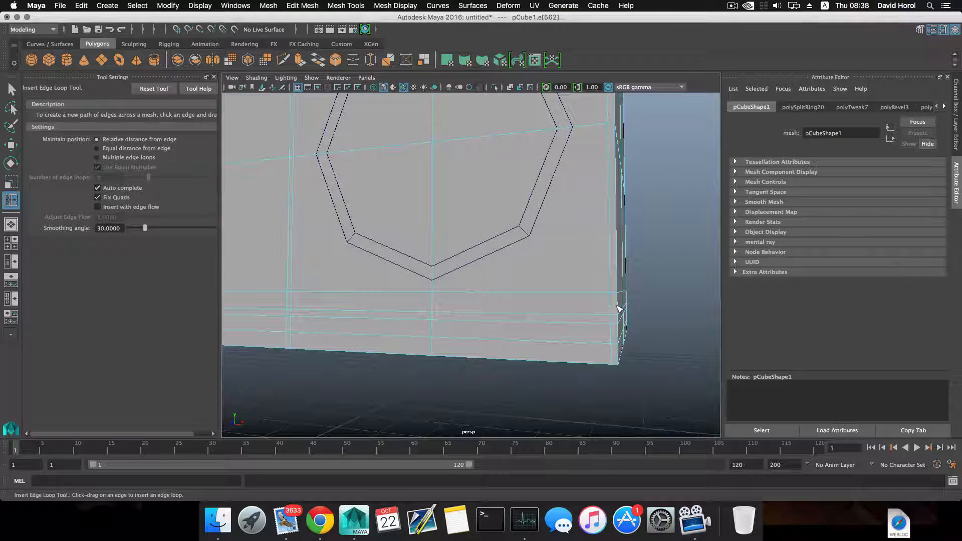
left_click(620, 303)
Chamfer the mesh vertex at the centre of the upper octagonal ring with a width of 0.25.
scroll(557, 290, "down", 5)
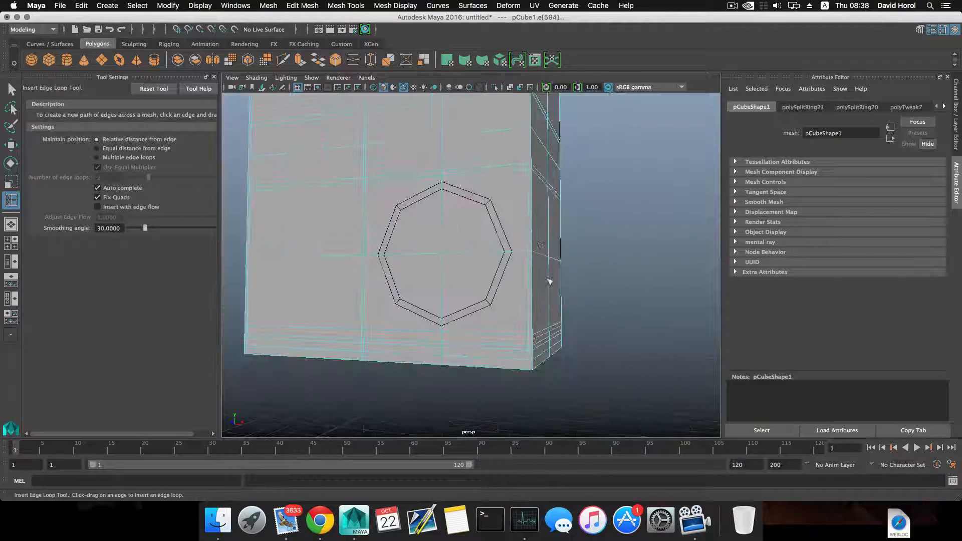
middle_click_drag(537, 241, 531, 249, "alt")
middle_click_drag(530, 193, 528, 245, "alt")
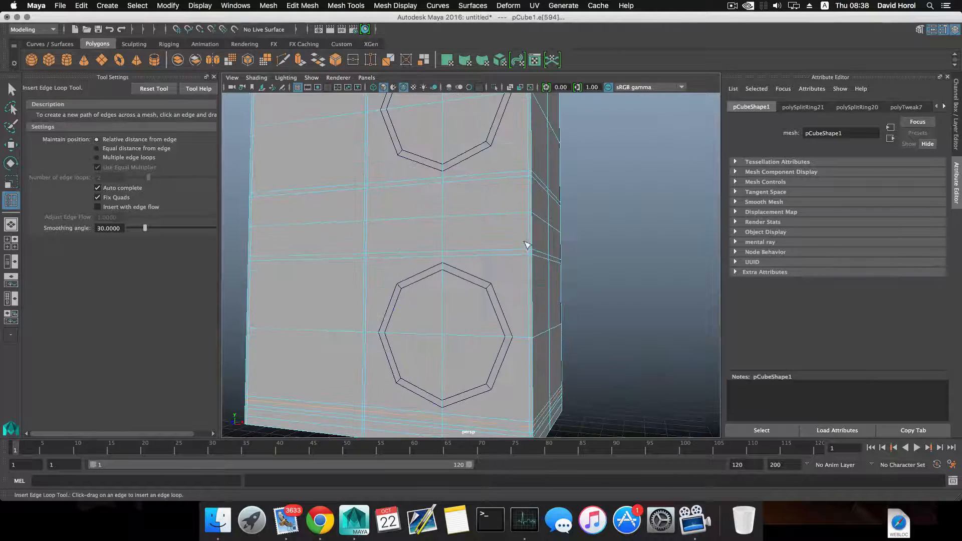
middle_click_drag(512, 173, 519, 267, "alt")
left_click_drag(519, 266, 517, 281, "alt")
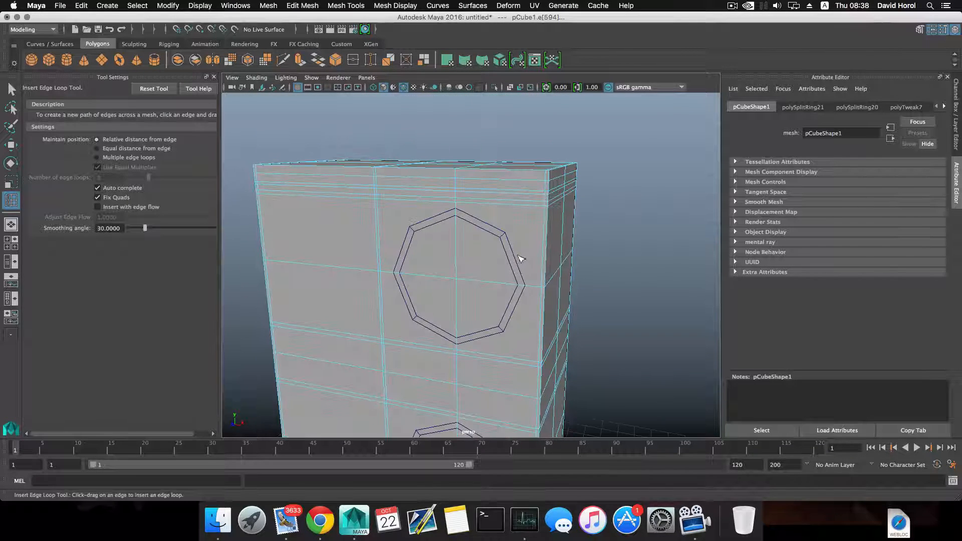
middle_click_drag(518, 256, 511, 252, "alt")
left_click_drag(514, 256, 518, 251, "alt")
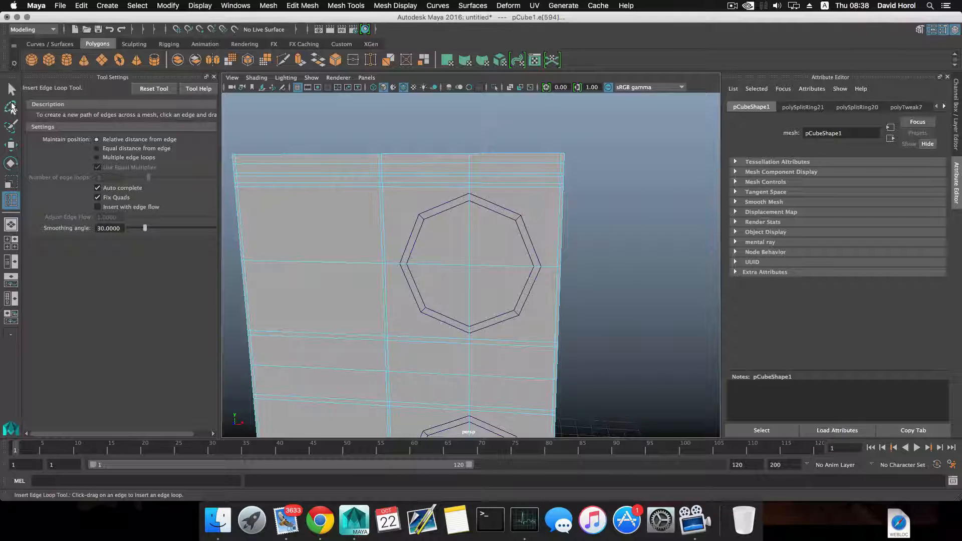
left_click(11, 89)
left_click(438, 232)
key("F8")
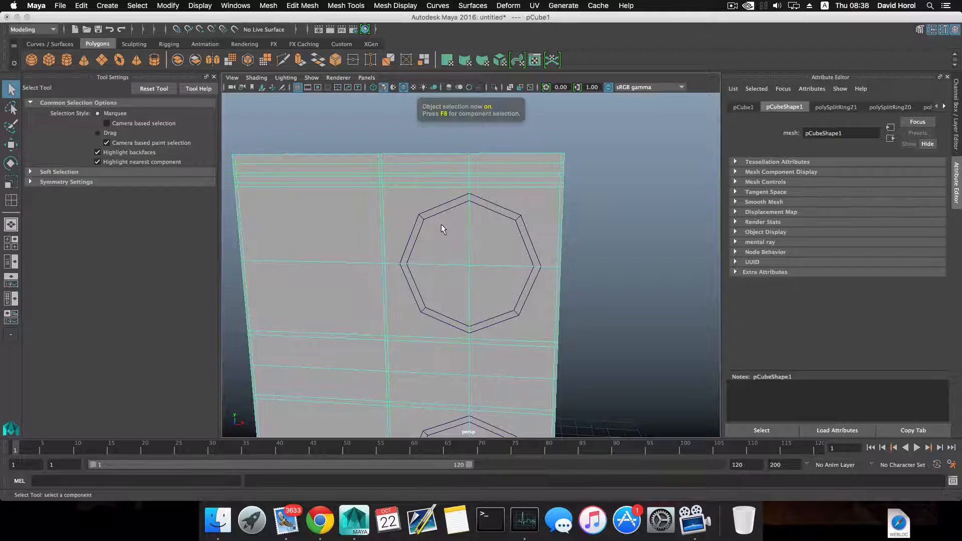
right_click_drag(520, 215, 509, 266)
left_click(469, 265)
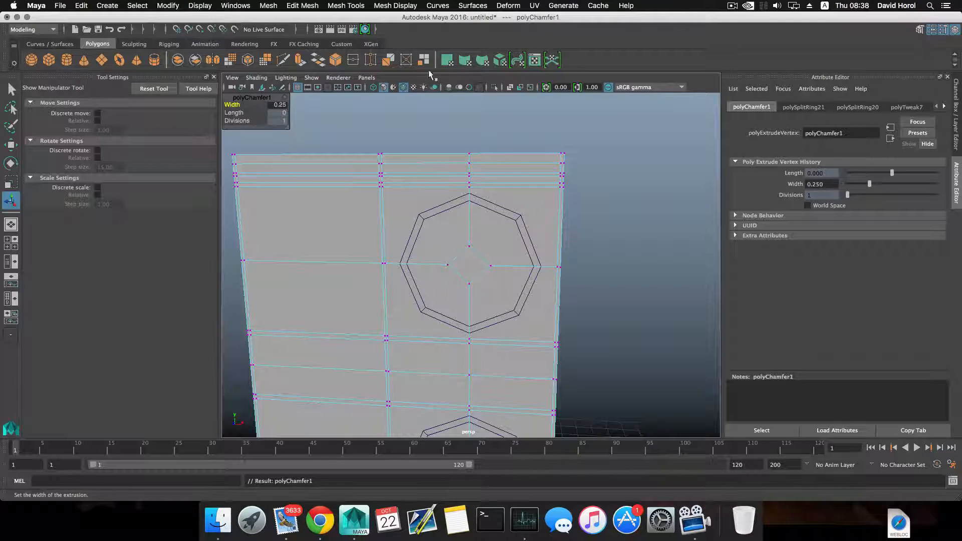
Multi-Cut diagonal edges from the two upper corners of the faces around the upper ring to the midpoints of the diamond's upper sides.
left_click(314, 8)
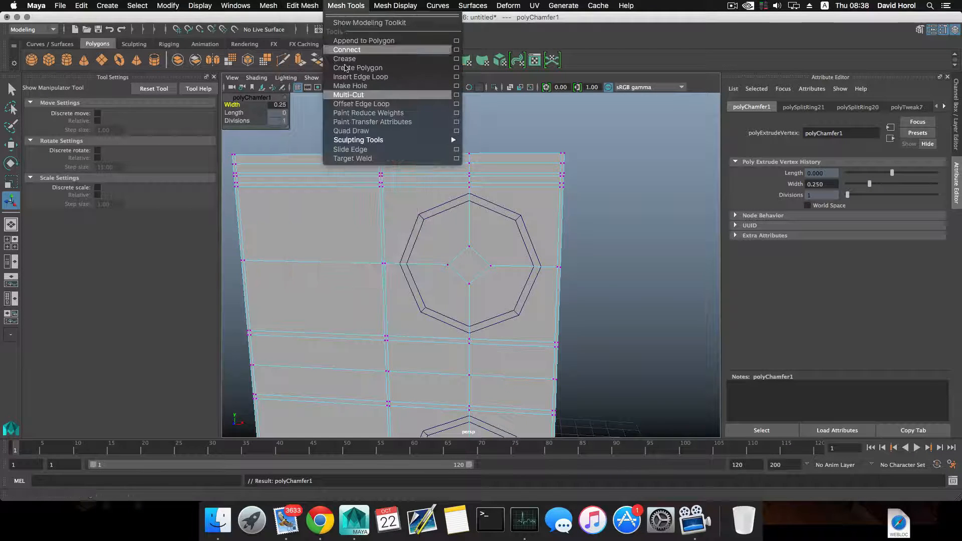
left_click(352, 95)
right_click_drag(463, 206, 568, 213, "alt")
middle_click_drag(569, 213, 467, 216, "alt")
right_click_drag(467, 215, 504, 153, "alt")
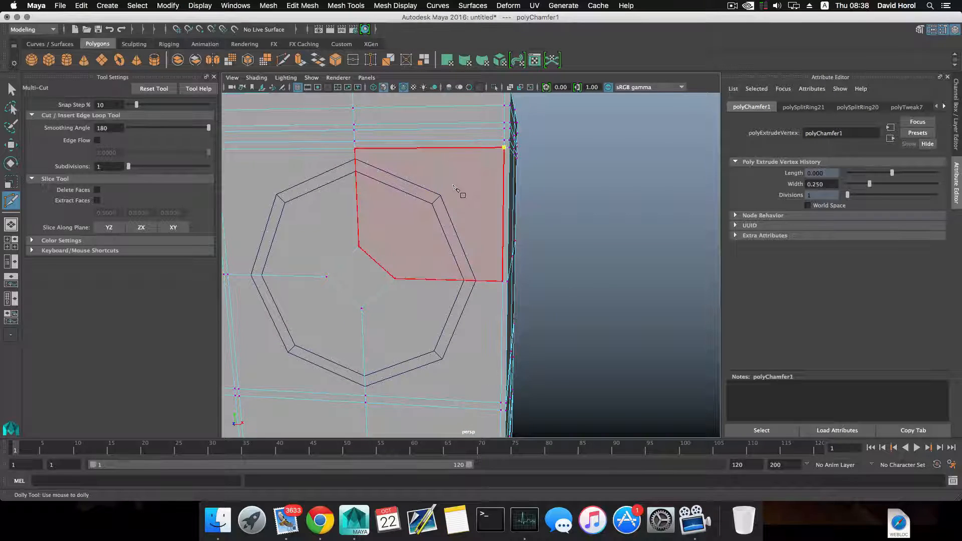
middle_click_drag(393, 263, 440, 232, "alt")
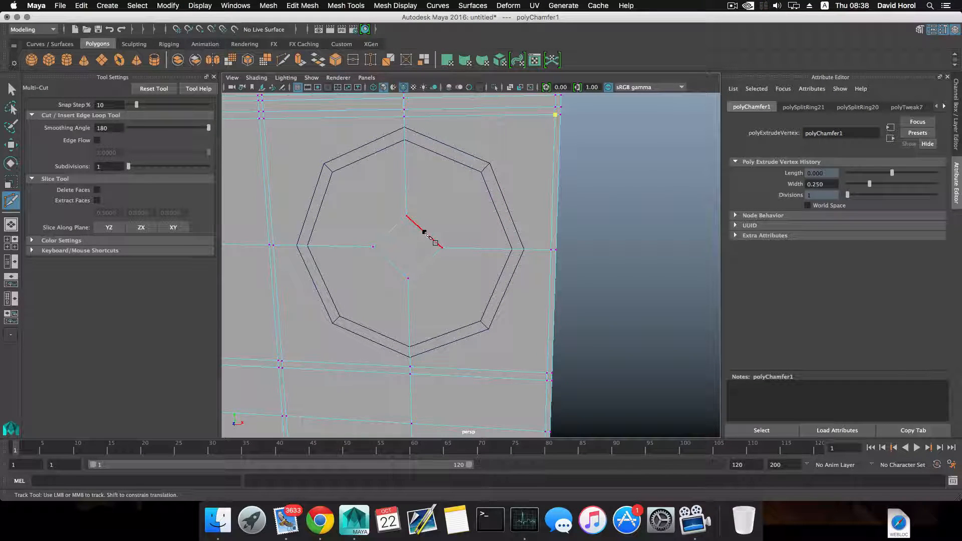
left_click(425, 233)
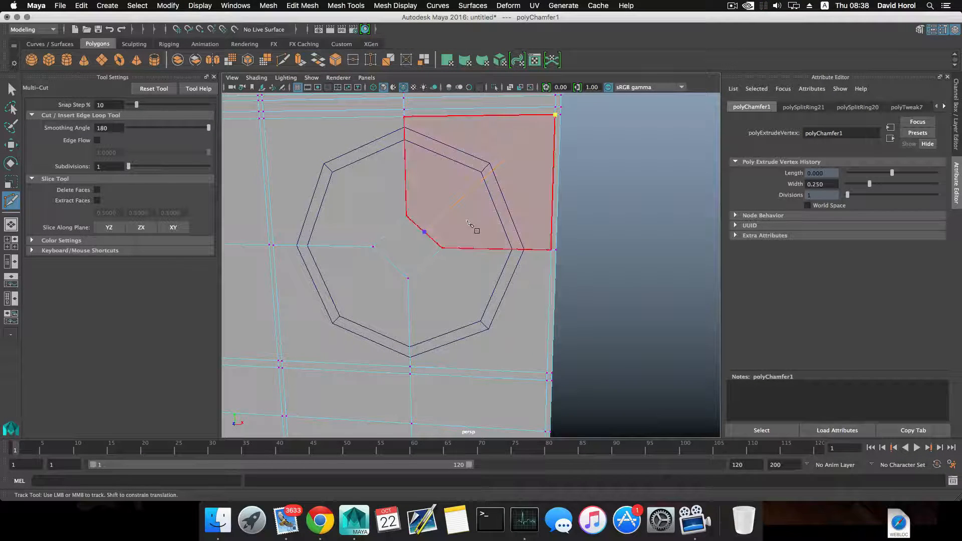
right_click(471, 223)
middle_click_drag(443, 217, 477, 216, "alt")
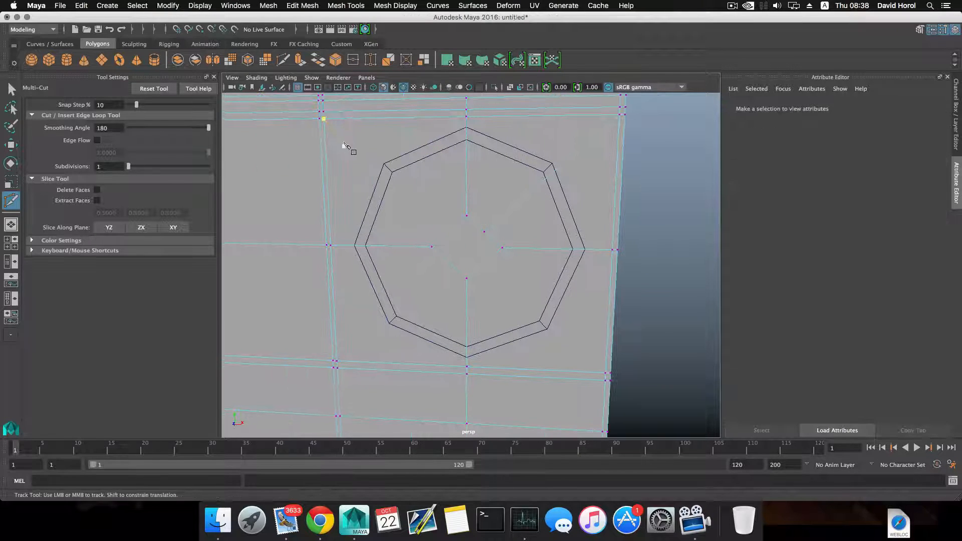
left_click(323, 119)
left_click(448, 232)
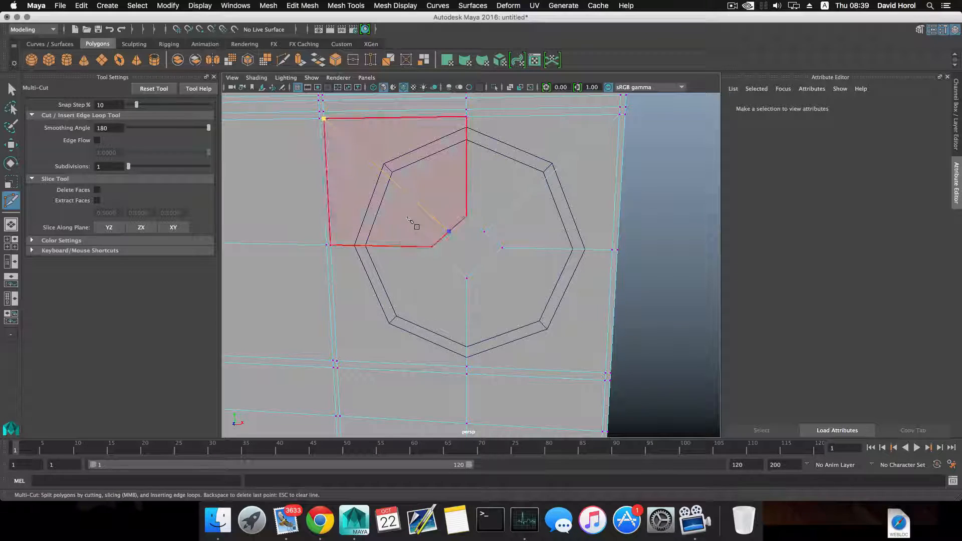
right_click(413, 224)
Cut diagonal edges from the two lower corners of the faces around the upper ring to the midpoints of the diamond's lower sides.
middle_click_drag(412, 224, 412, 175, "alt")
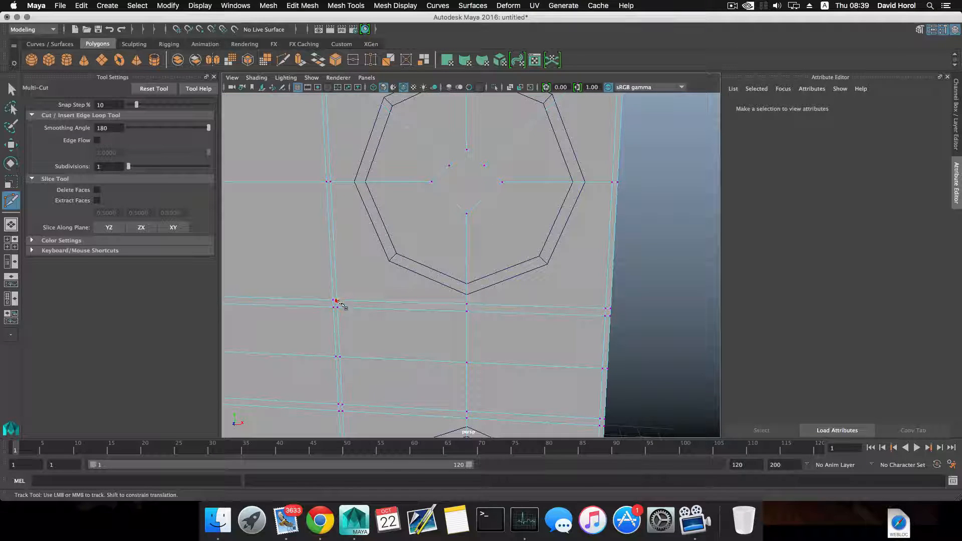
left_click(336, 301)
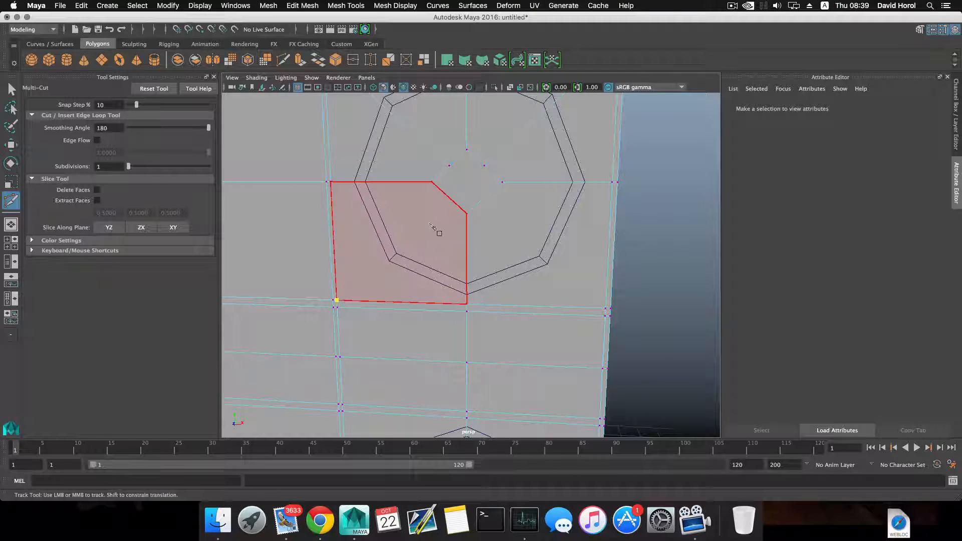
left_click(449, 199)
right_click(408, 216)
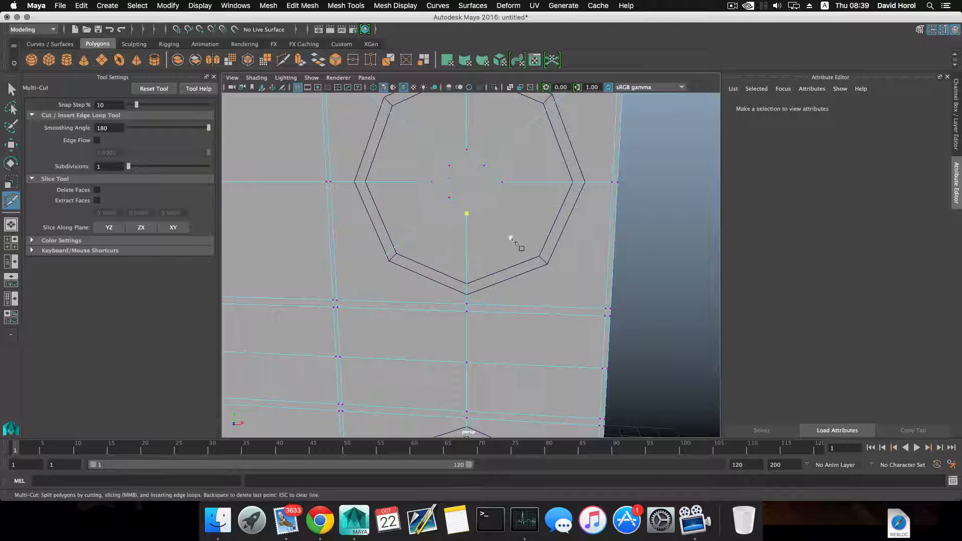
left_click(606, 308)
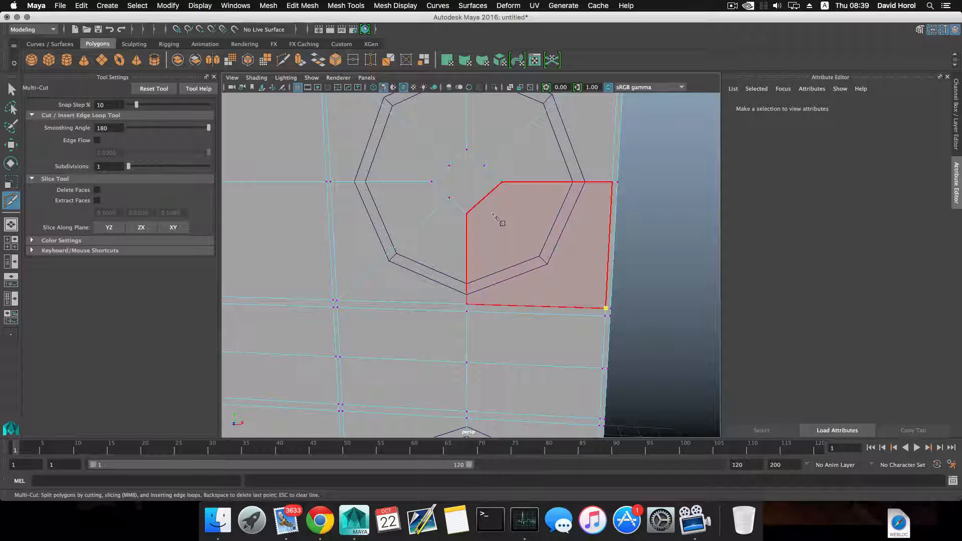
left_click(470, 214)
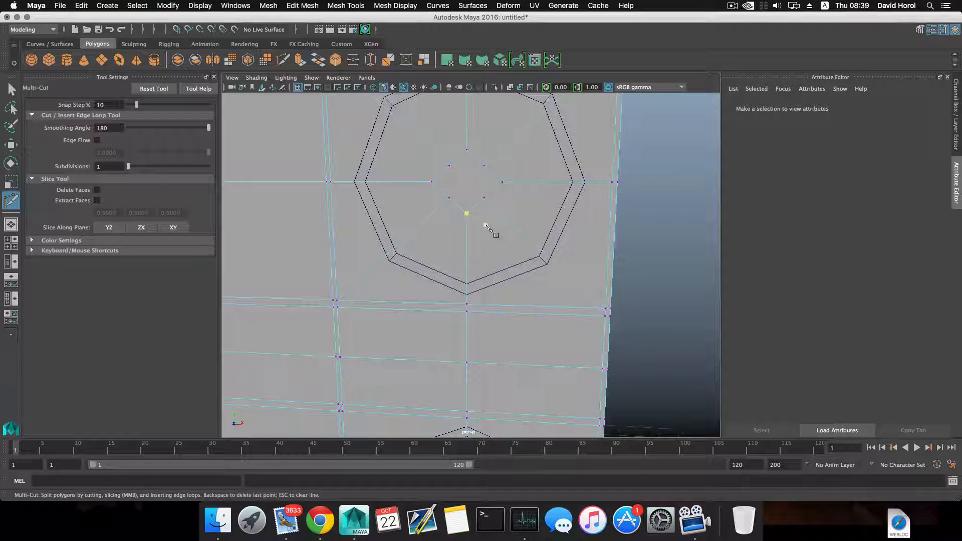
Scale up the central diamond face to about half the upper ring's width, and delete it.
right_click_drag(496, 247, 471, 222, "alt")
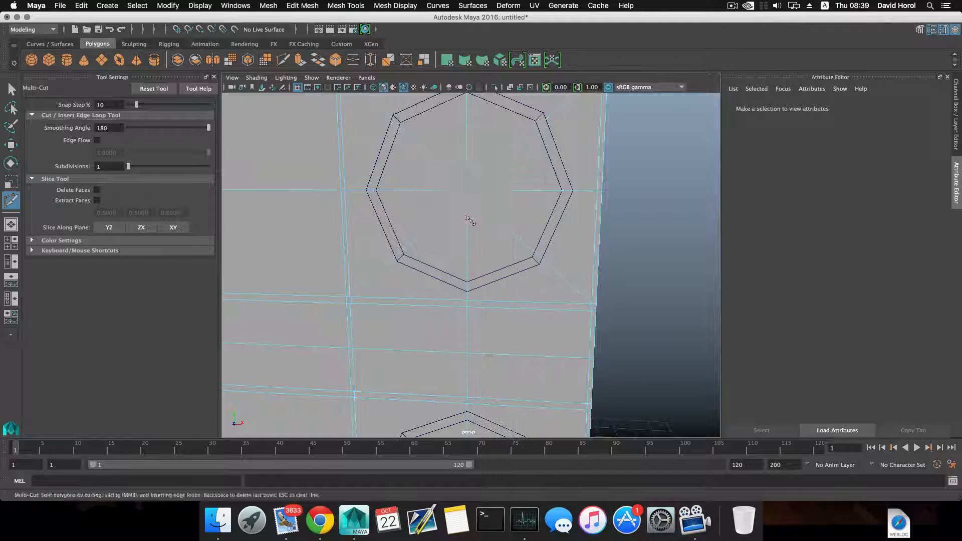
key("r")
left_click(465, 196)
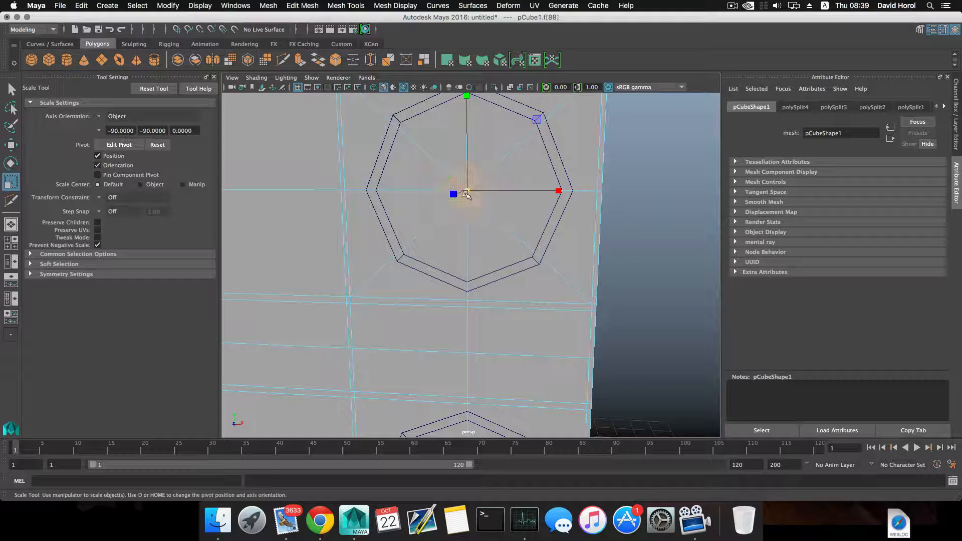
left_click_drag(468, 193, 506, 200)
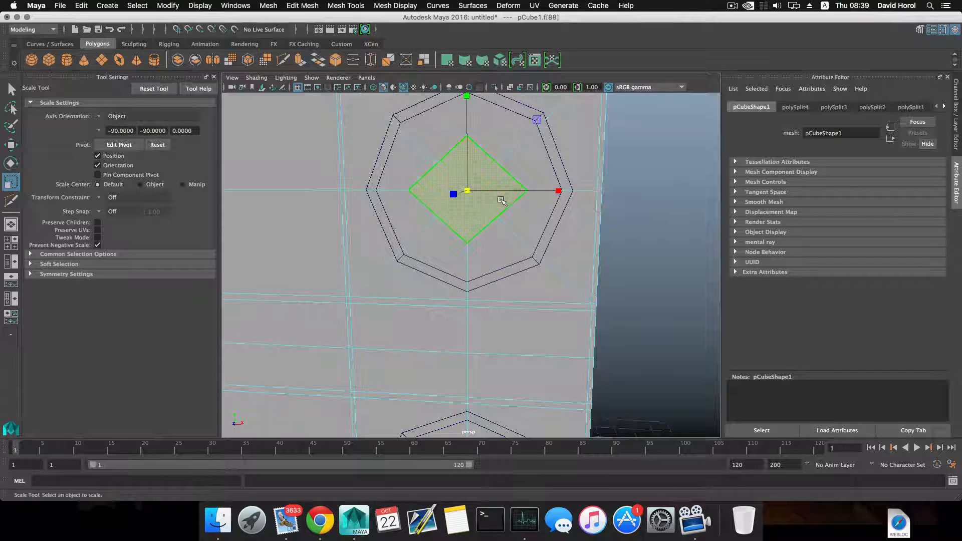
key("Delete")
Chamfer the mesh vertex at the centre of the lower octagonal ring with a width of 0.25.
scroll(502, 201, "down", 5)
middle_click_drag(501, 256, 492, 210, "alt")
right_click_drag(466, 253, 506, 271)
left_click(457, 275)
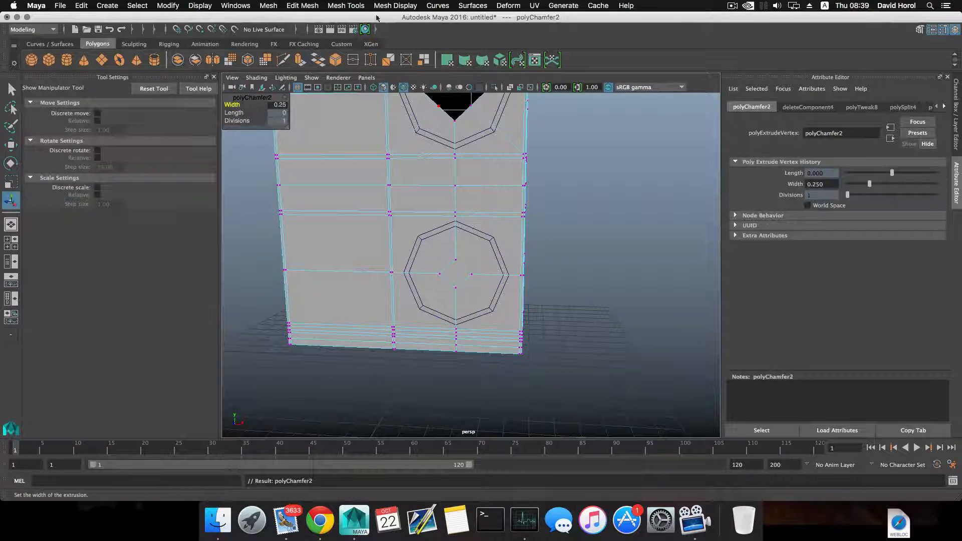
Multi-Cut four diagonal edges from the surrounding panel corners to the midpoints of the diamond face's sides inside the lower octagonal ring.
left_click(346, 5)
left_click(353, 98)
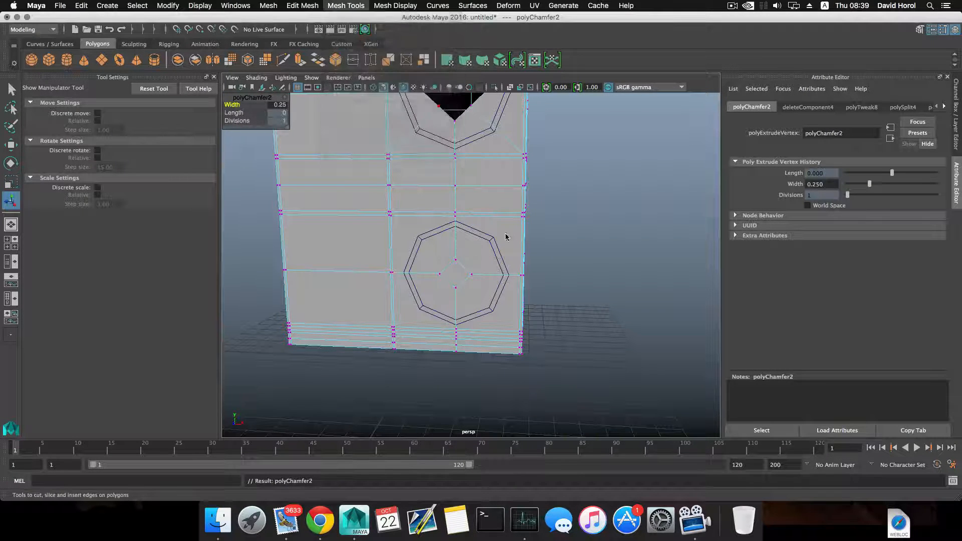
scroll(570, 210, "up", 3)
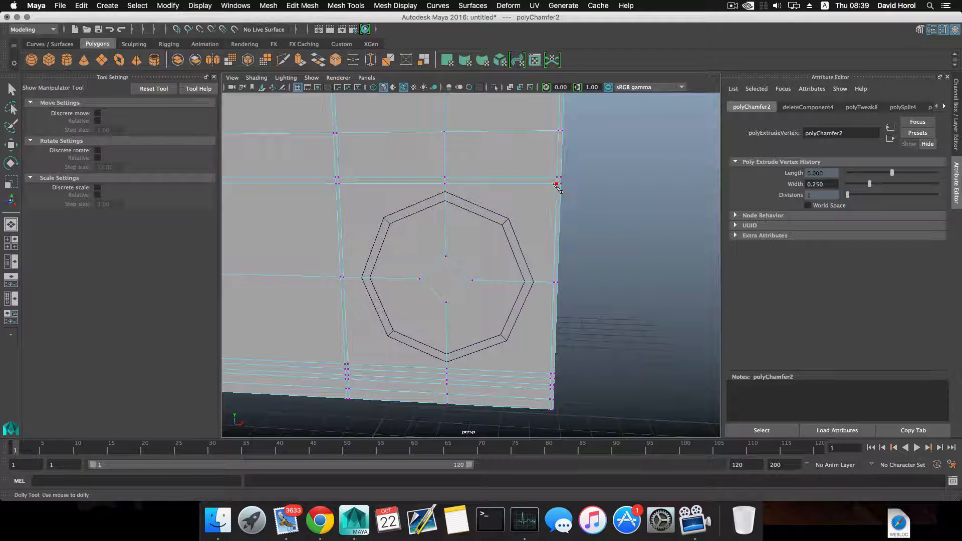
left_click(144, 89)
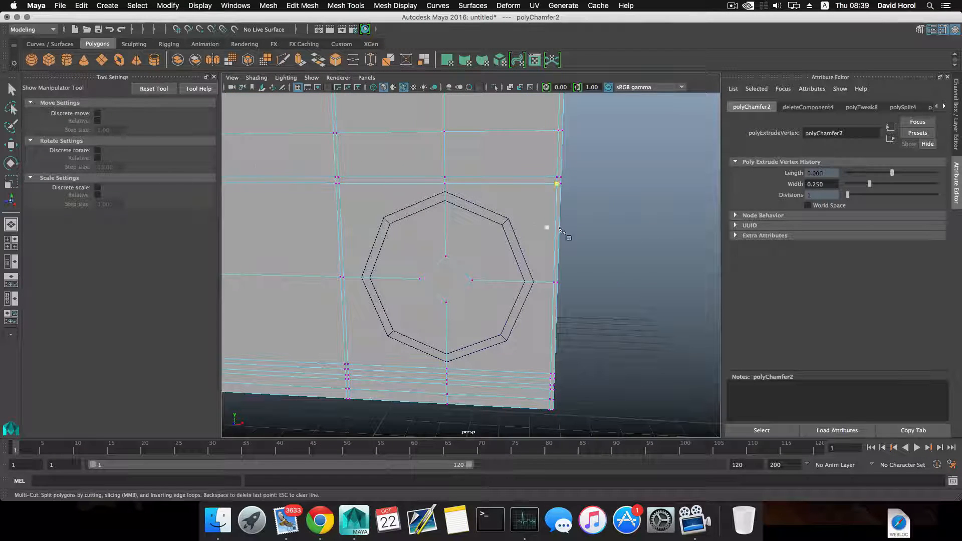
left_click(558, 184)
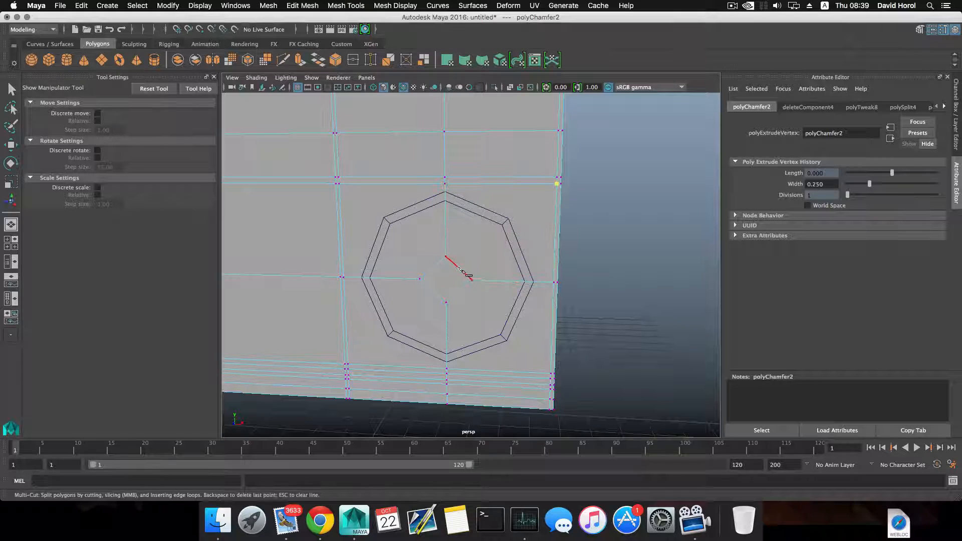
left_click(459, 268)
right_click(413, 258)
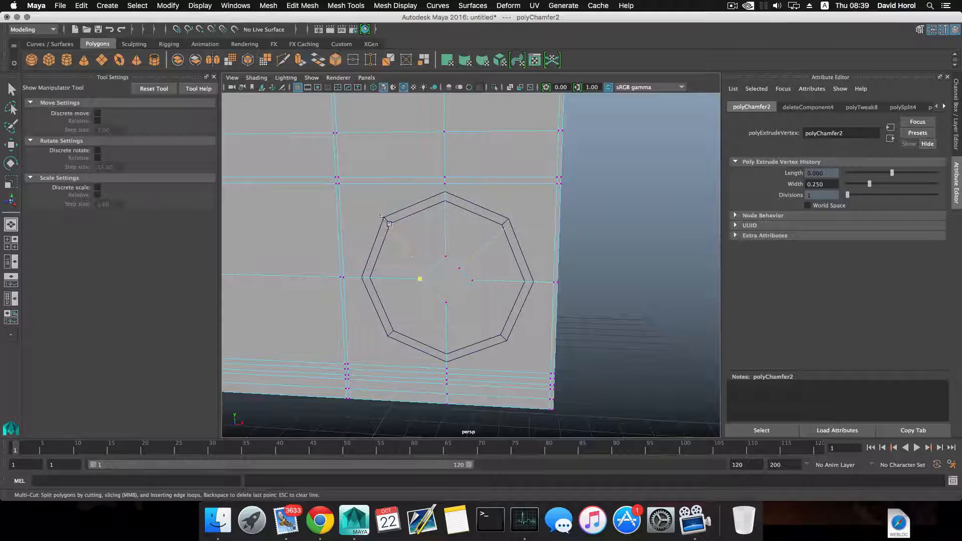
left_click(340, 184)
left_click(348, 365)
left_click(433, 292)
left_click(551, 374)
right_click_drag(453, 275, 446, 288)
Scale up the diamond face at the centre of the lower ring and delete it to open a hole.
key("e")
left_click(446, 284)
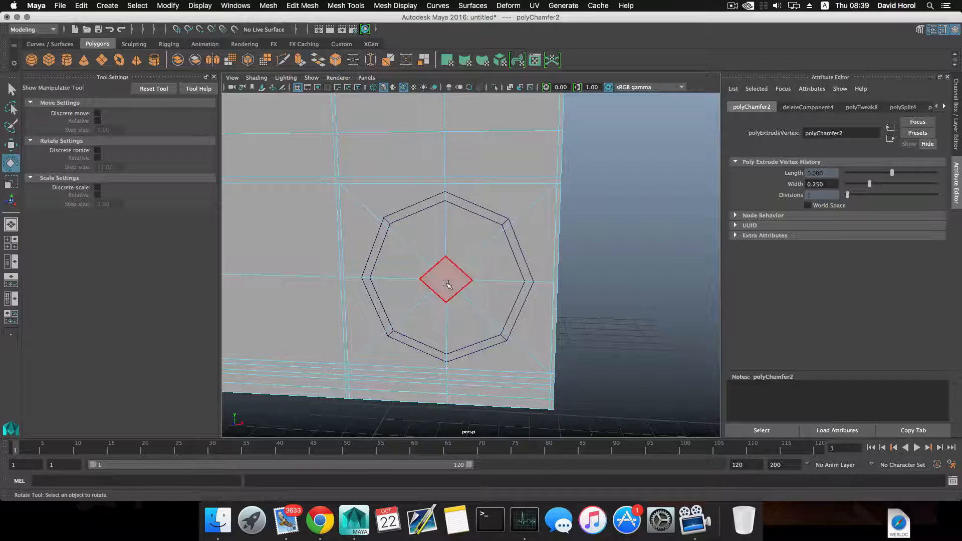
key("r")
key("Delete")
left_click(445, 279)
right_click_drag(445, 255, 445, 280)
left_click_drag(453, 277, 493, 284)
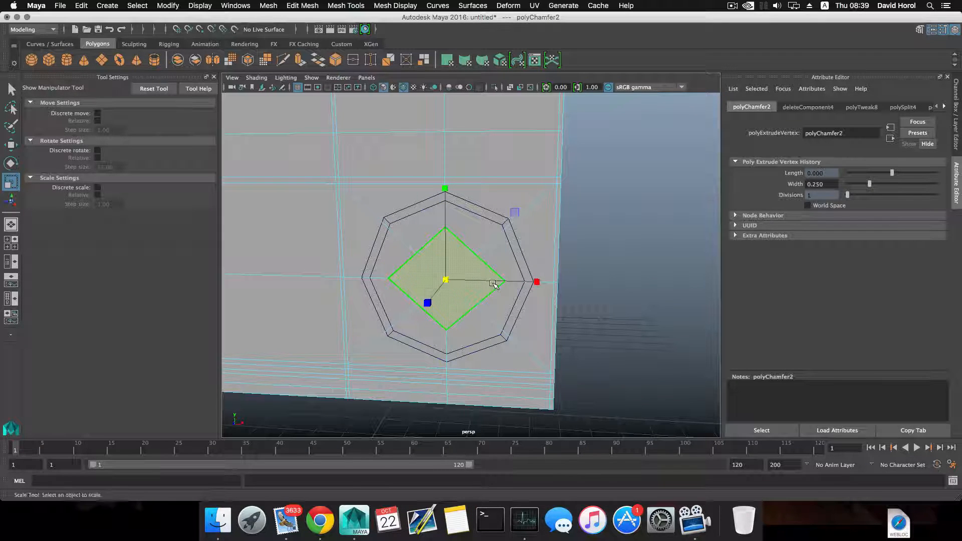
key("Delete")
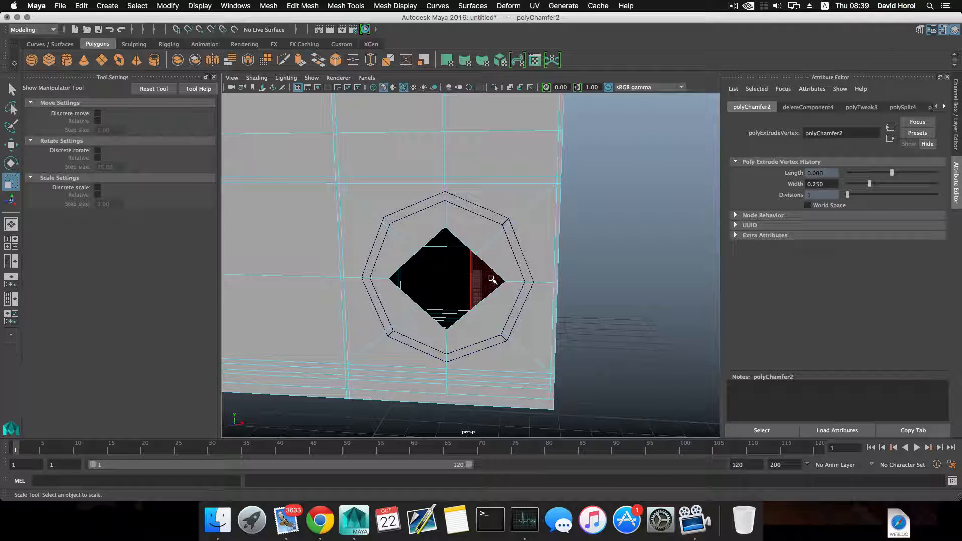
Return to object selection and combine the cabinet box and both octagonal rings into one mesh.
key("F8")
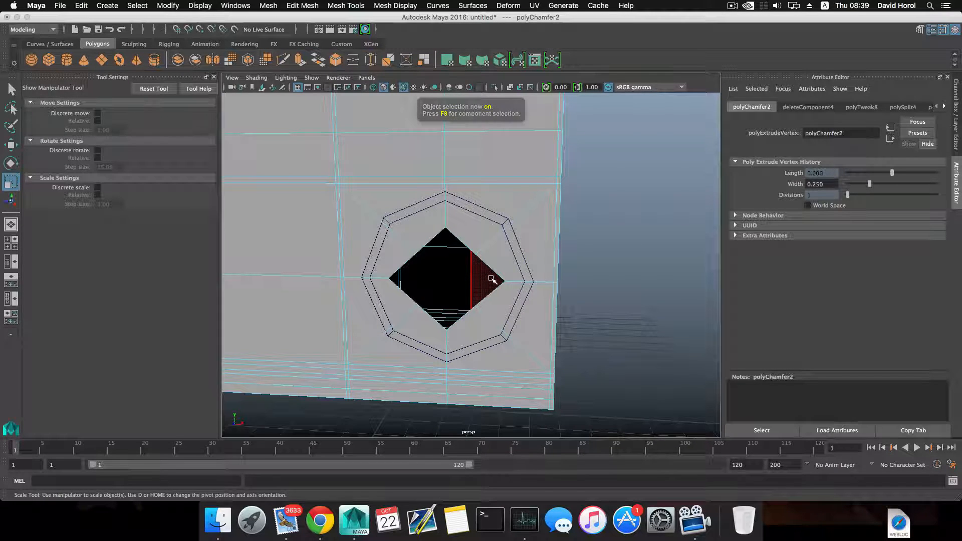
scroll(491, 280, "down", 5)
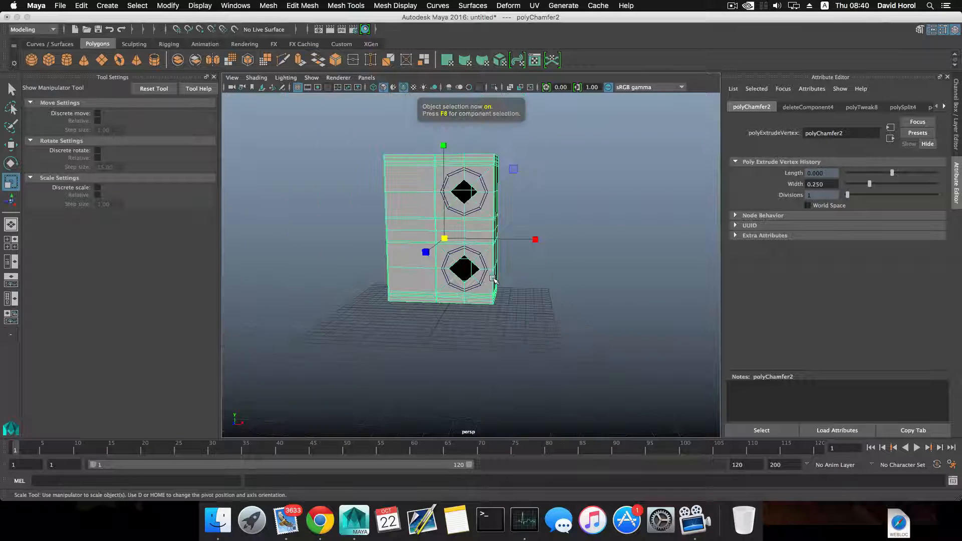
left_click_drag(349, 142, 531, 310)
left_click_drag(516, 273, 484, 285, "alt")
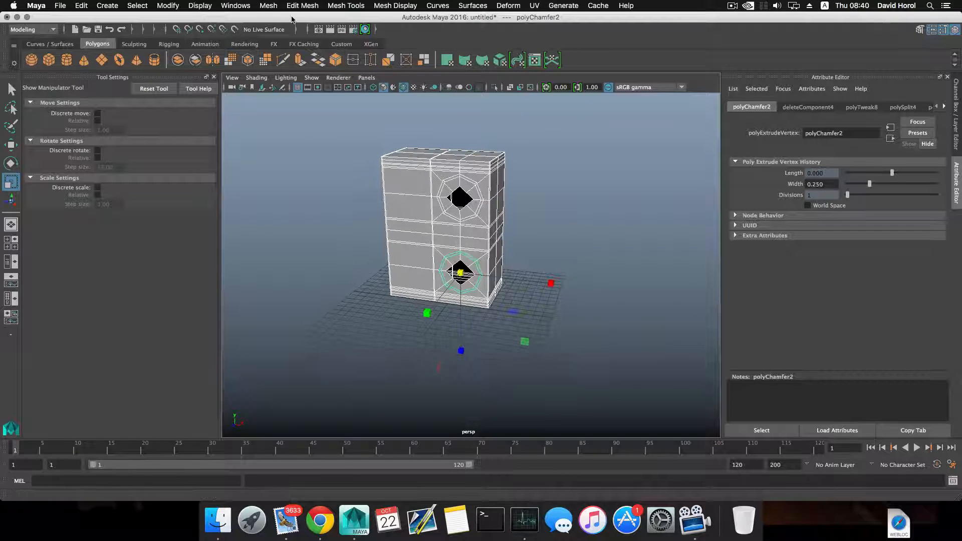
left_click(300, 6)
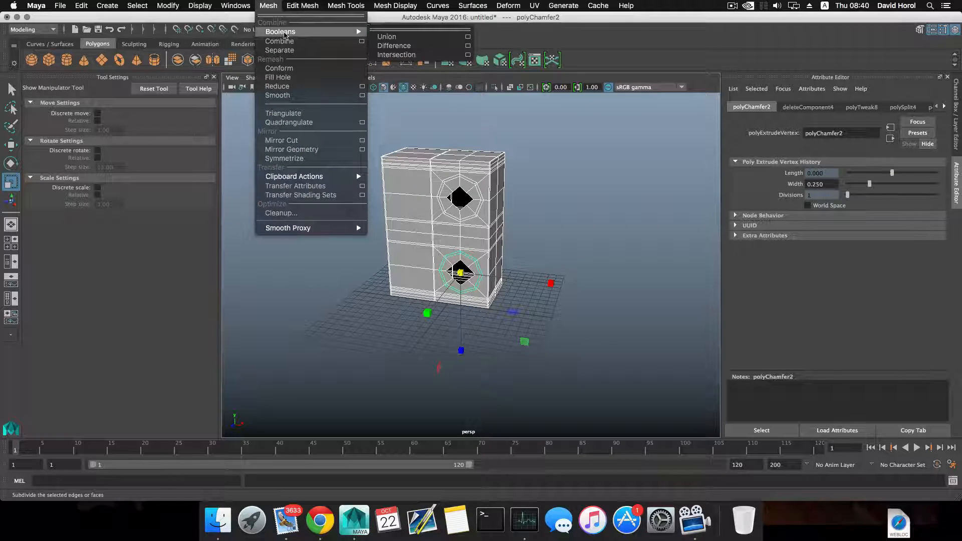
left_click(287, 41)
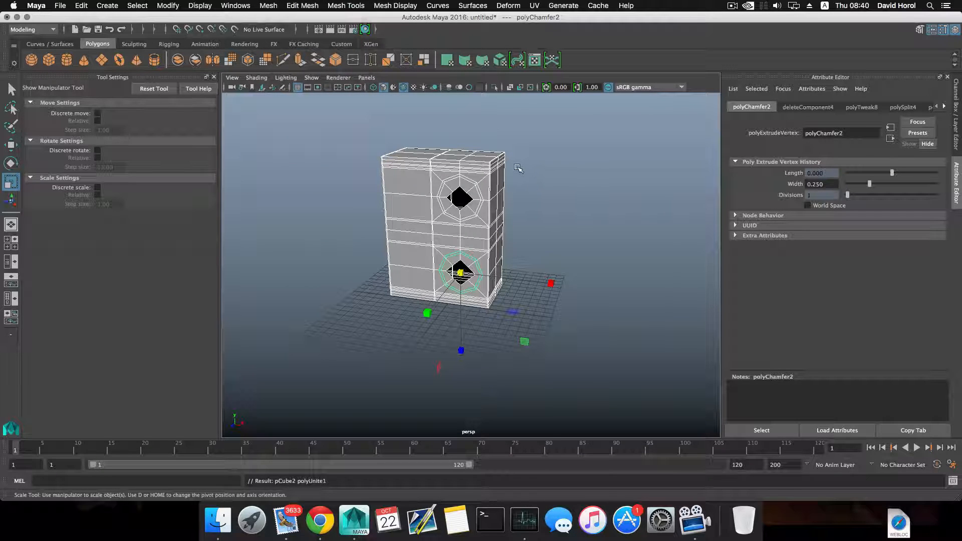
Delete the construction history of the combined cabinet mesh.
scroll(521, 184, "down", 4)
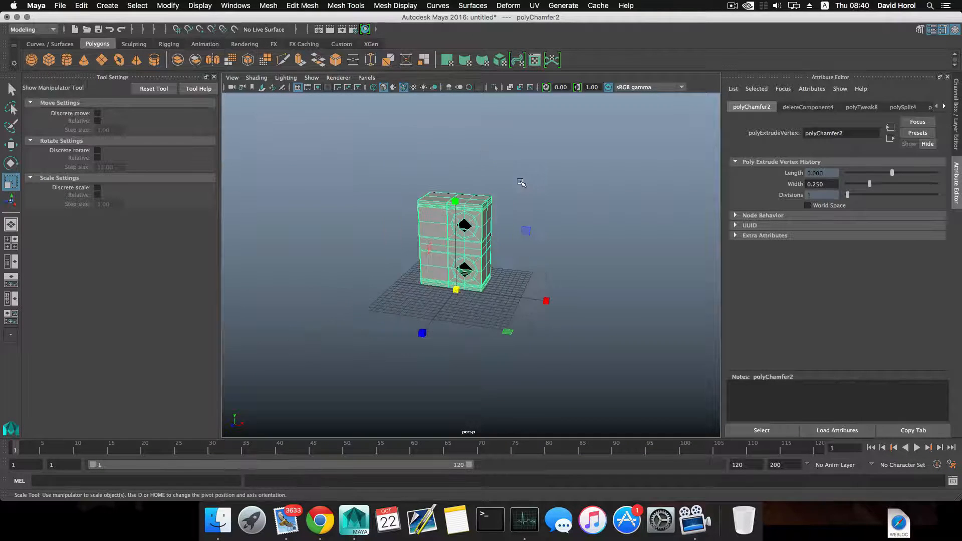
scroll(521, 184, "up", 6)
left_click(81, 6)
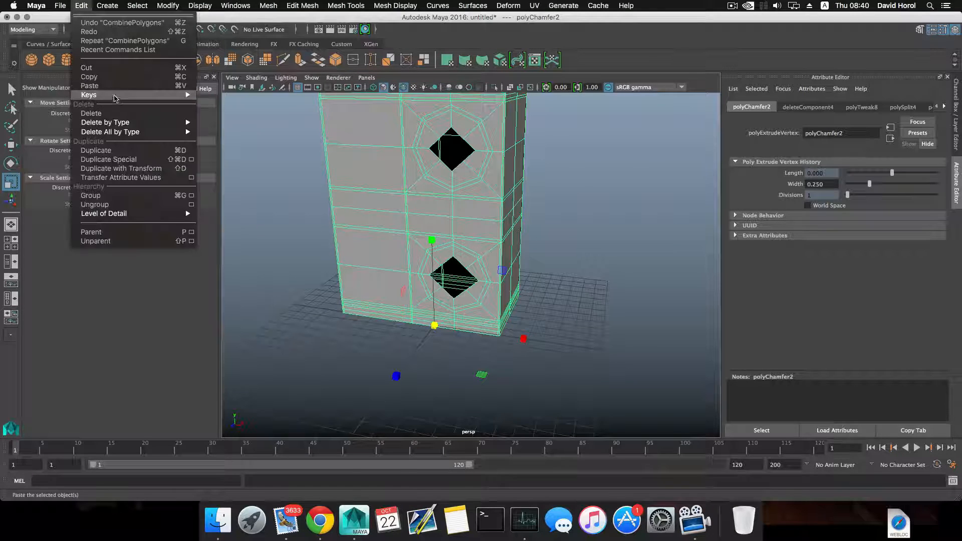
mouse_move(171, 123)
left_click(212, 130)
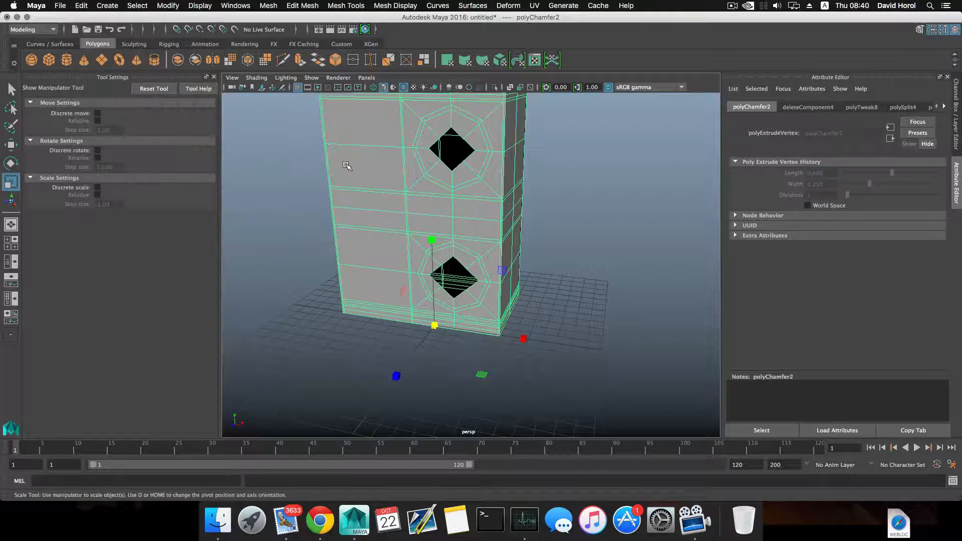
Use Target Weld to merge the upper hole's upper-right and top vertices onto the matching inner ring vertices.
middle_click_drag(398, 156, 406, 217, "alt")
right_click_drag(406, 217, 458, 196, "alt")
middle_click_drag(459, 195, 446, 225, "alt")
left_click(303, 5)
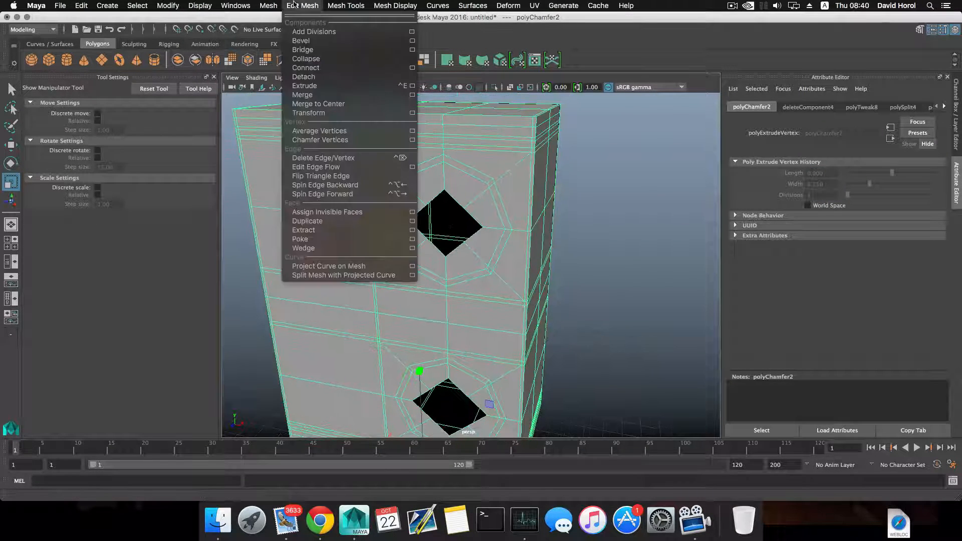
mouse_move(346, 5)
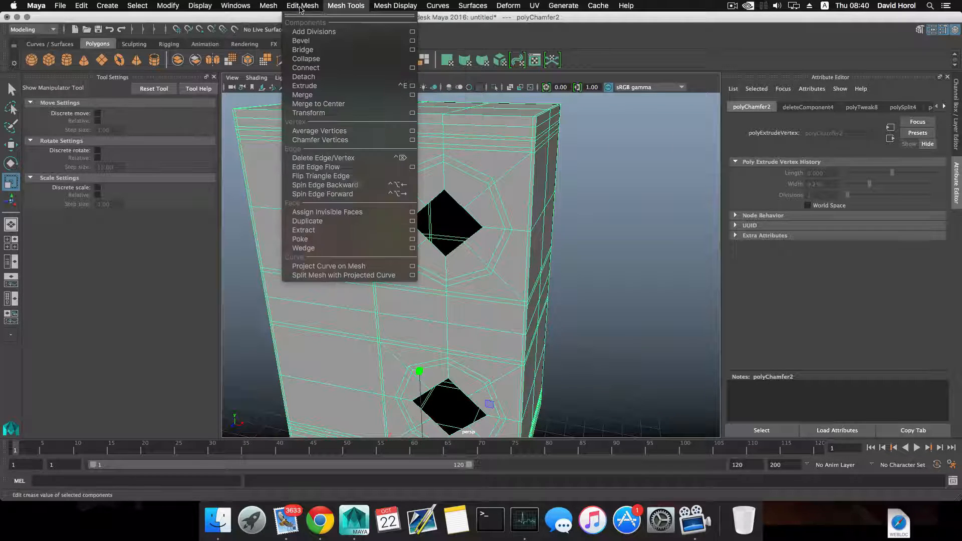
left_click(354, 158)
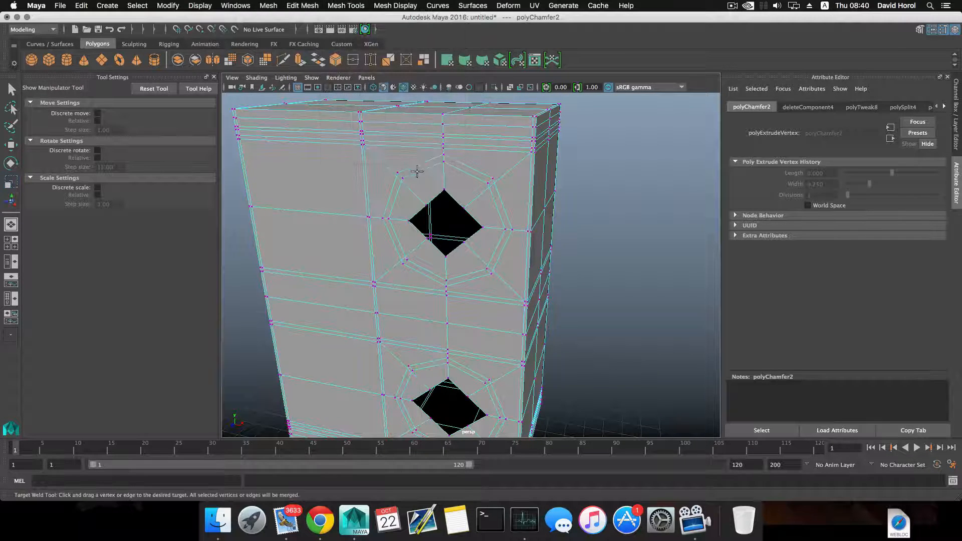
right_click_drag(417, 172, 509, 204, "alt")
middle_click_drag(509, 204, 498, 232, "alt")
mouse_move(474, 223)
left_mouse_down("alt")
mouse_move(481, 219)
mouse_move(468, 221)
left_mouse_up("alt")
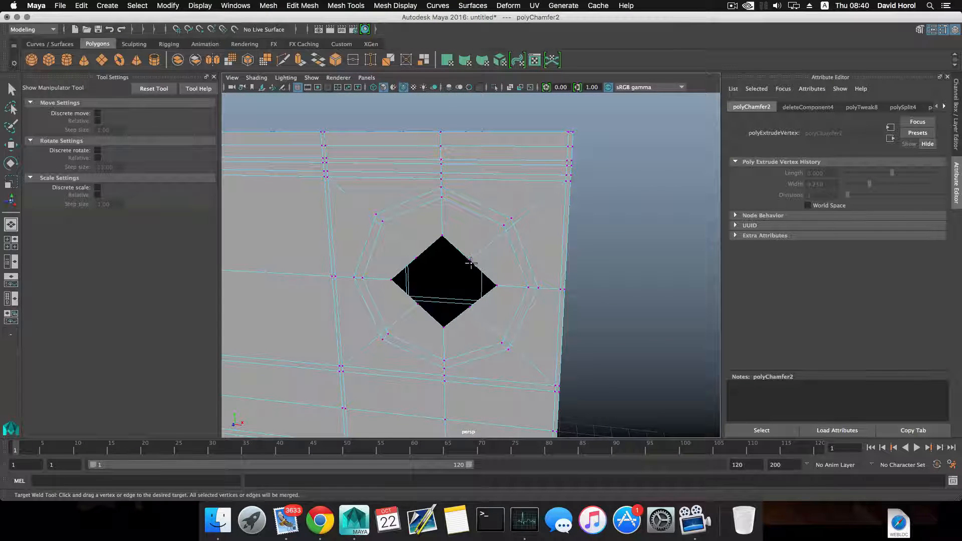
left_click_drag(469, 260, 510, 217)
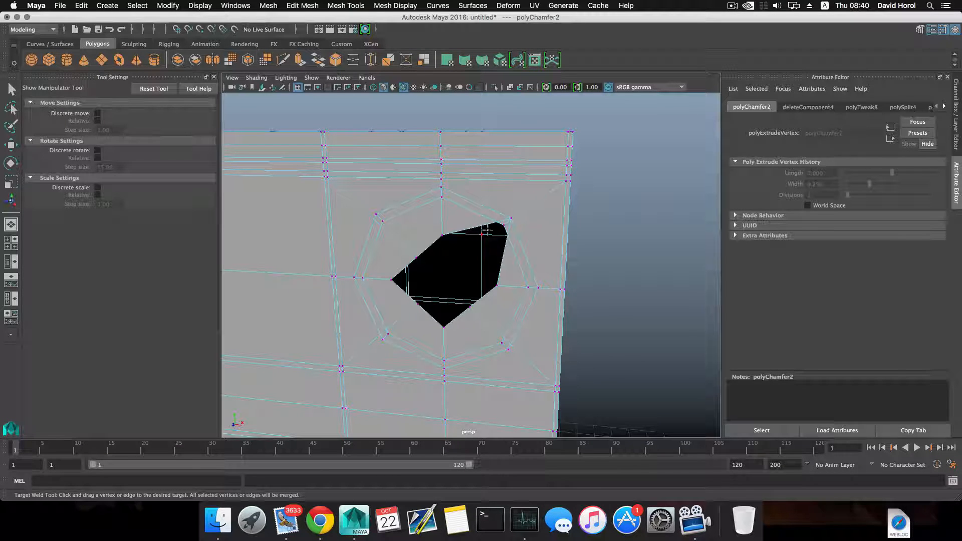
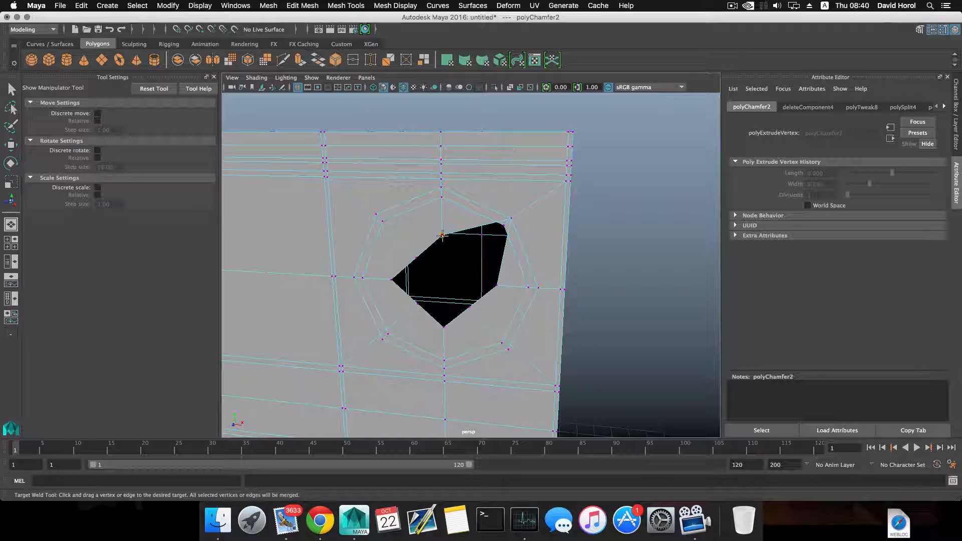
left_click_drag(442, 235, 435, 187)
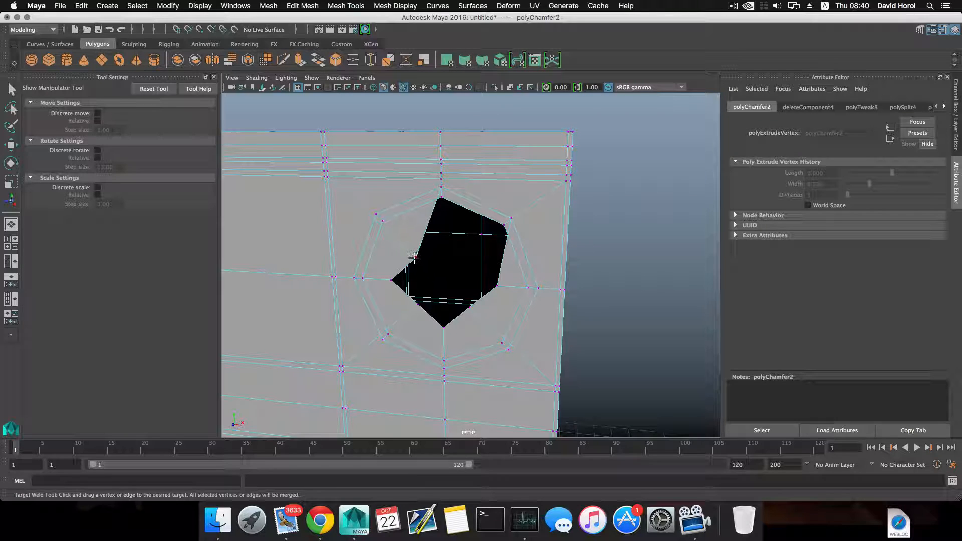
Weld the upper hole's upper-left and left vertices onto the matching vertices of the surrounding inner ring.
left_click_drag(415, 258, 399, 247)
left_click_drag(481, 259, 512, 254, "alt")
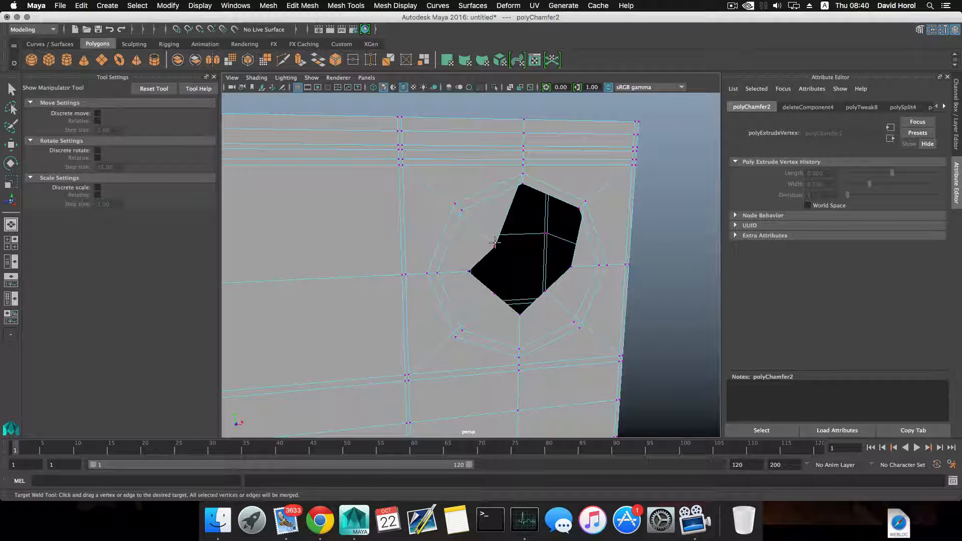
left_click_drag(468, 224, 455, 204)
left_click_drag(477, 260, 406, 243, "alt")
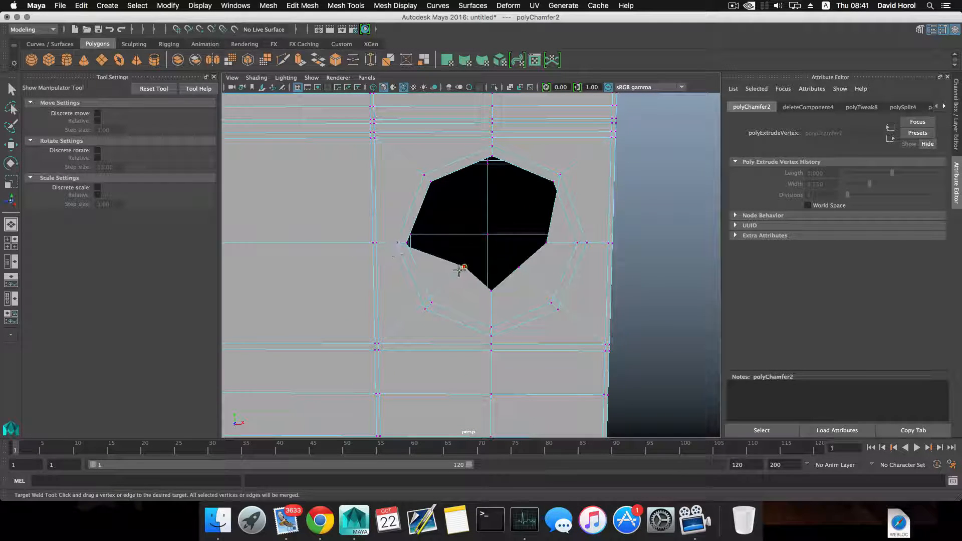
Weld the upper hole's lower-left, bottom, lower-right and right vertices to the inner ring to complete the octagonal opening.
left_click_drag(459, 270, 425, 307)
mouse_move(493, 310)
left_mouse_down("alt")
mouse_move(471, 261)
mouse_move(472, 308)
mouse_move(476, 300)
left_mouse_up("alt")
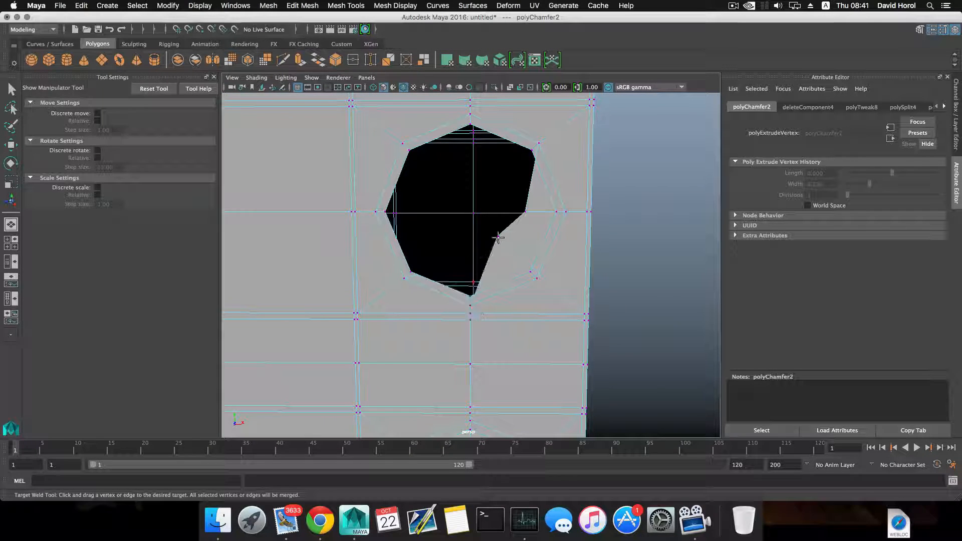
left_click_drag(498, 236, 536, 278)
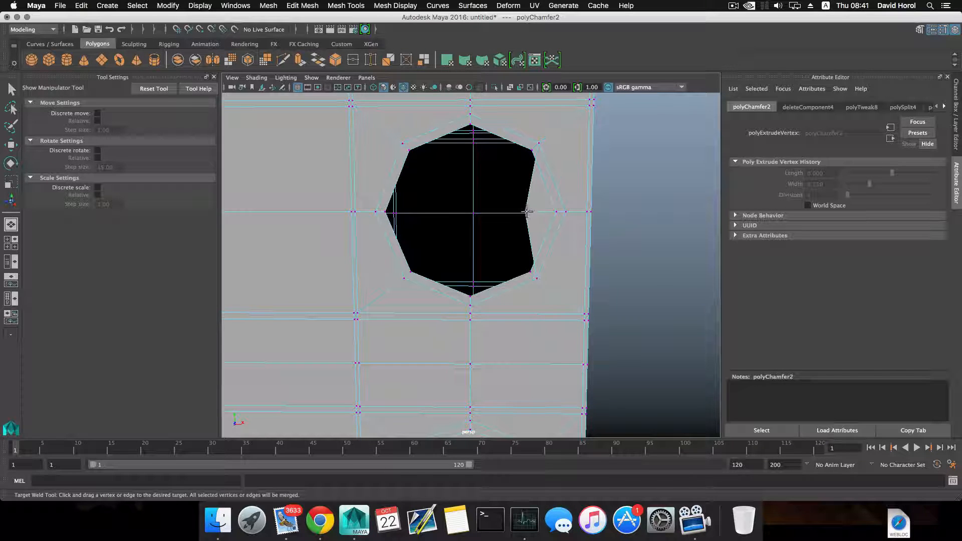
middle_click_drag(527, 212, 535, 214, "alt")
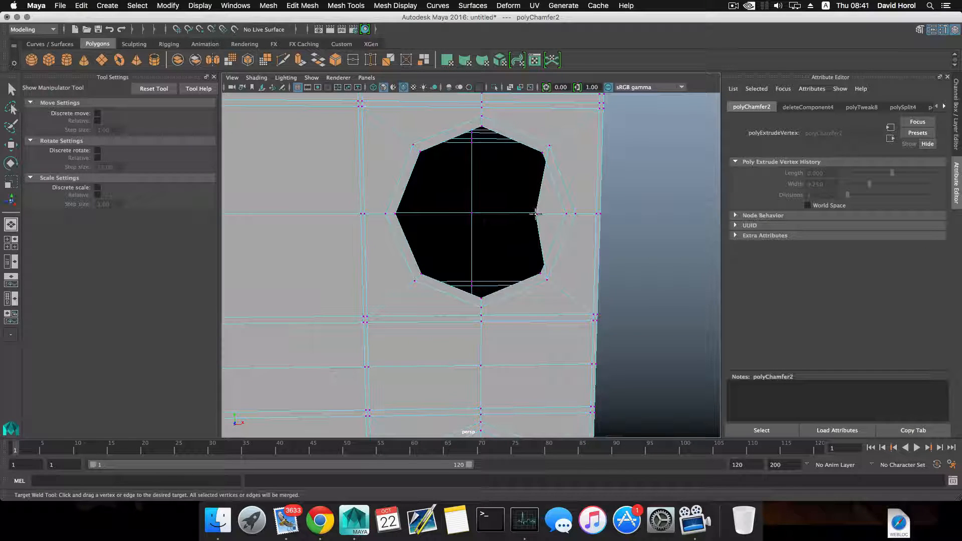
left_click_drag(537, 214, 568, 215)
Weld the lower hole's upper-right, top and upper-left vertices onto the matching vertices of its inner ring.
scroll(513, 266, "down", 5)
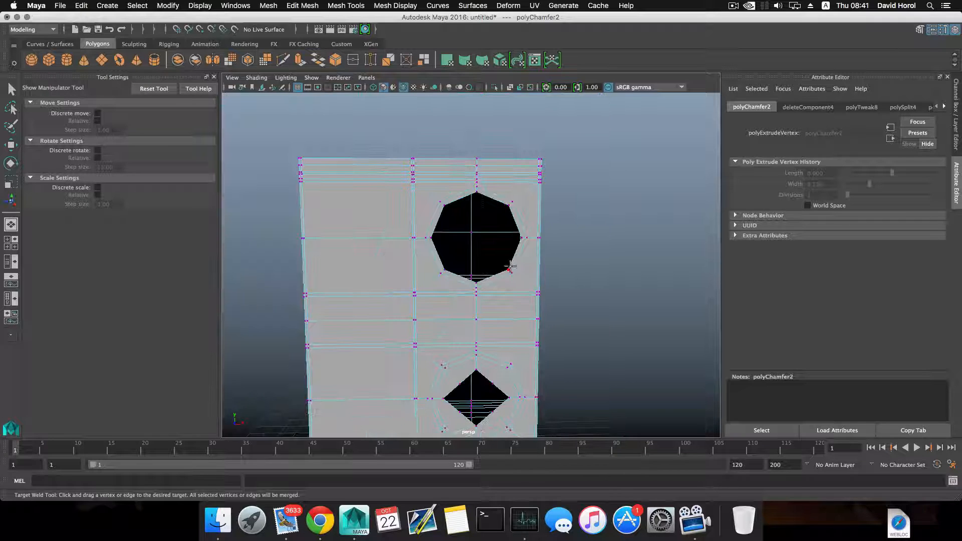
left_click_drag(511, 268, 470, 277, "alt")
middle_click_drag(470, 277, 479, 176, "alt")
right_click_drag(423, 243, 539, 303, "alt")
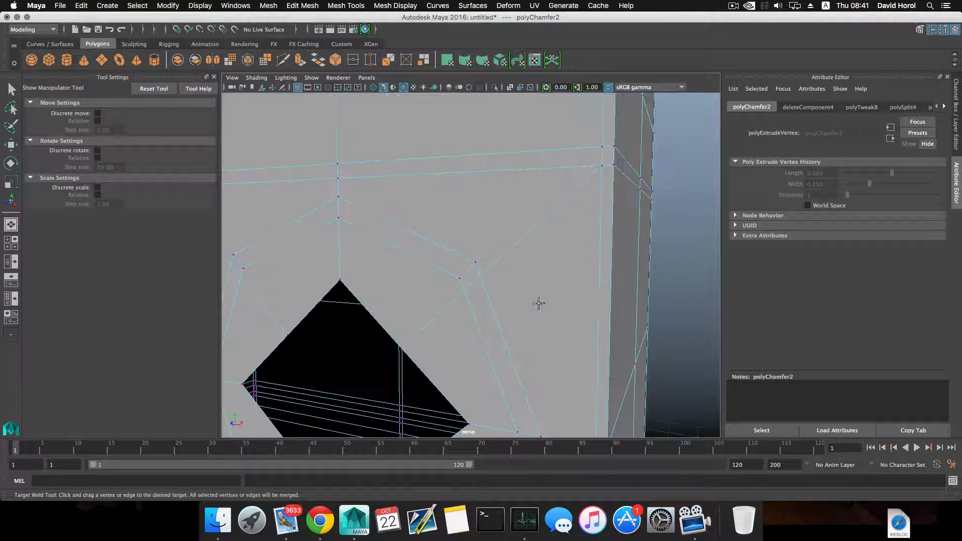
middle_click_drag(539, 303, 569, 264, "alt")
left_click_drag(432, 308, 508, 218)
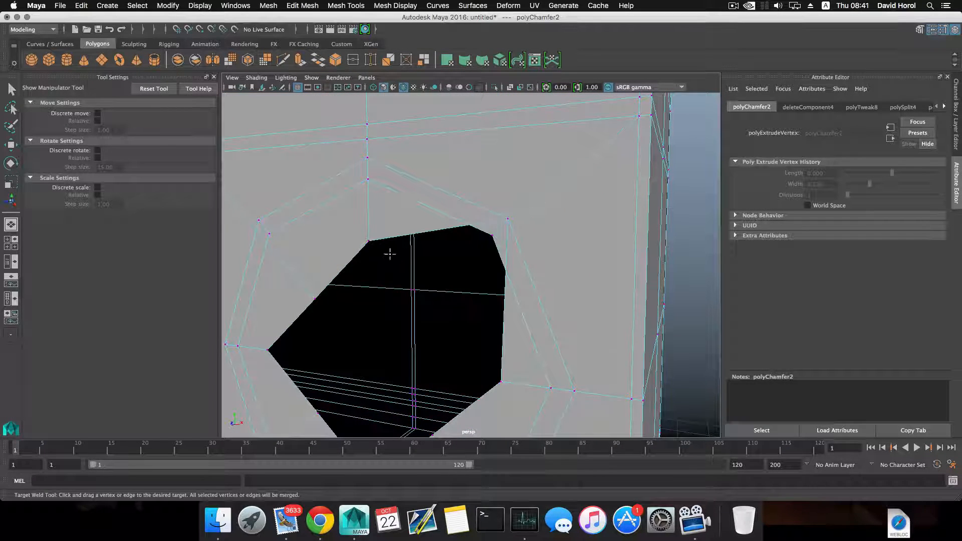
left_click_drag(370, 239, 368, 180)
right_click_drag(374, 206, 437, 258, "alt")
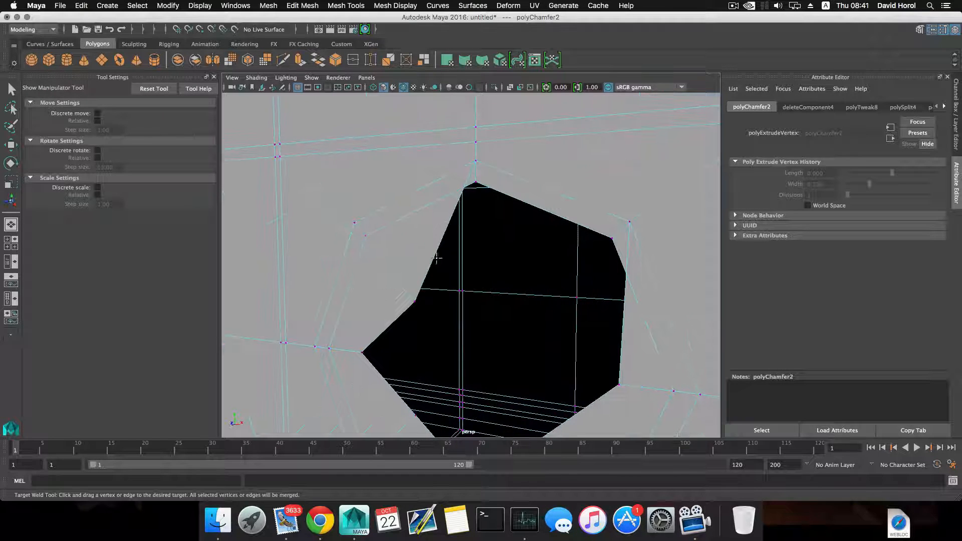
left_click_drag(415, 298, 354, 223)
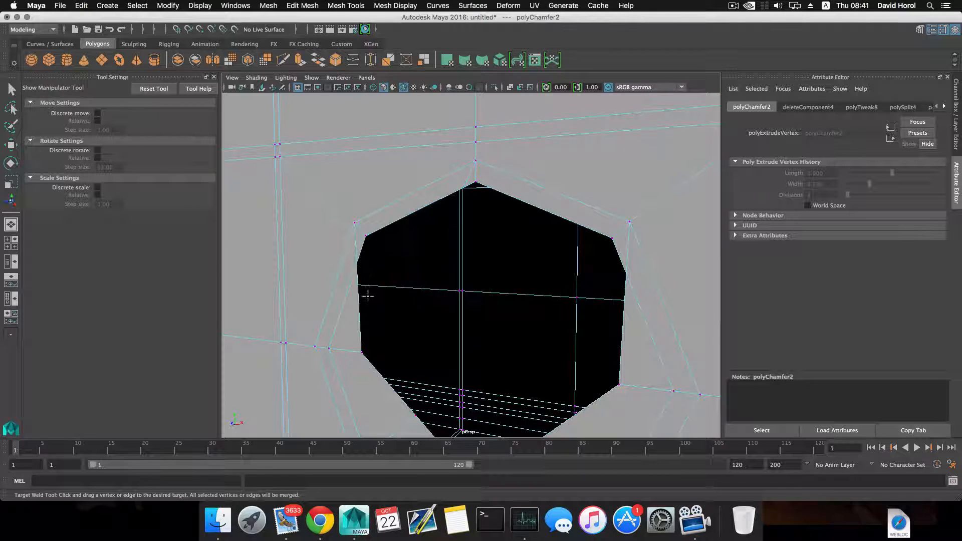
Weld the lower hole's left, lower-left and bottom vertices onto the matching vertices of its inner ring.
right_click_drag(365, 295, 389, 295, "alt")
left_click_drag(388, 305, 340, 303)
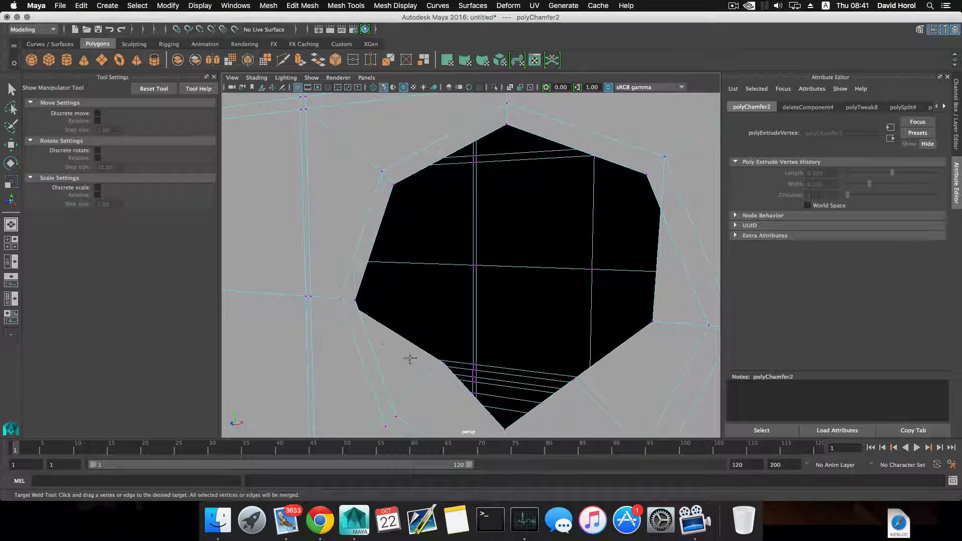
middle_click_drag(417, 363, 425, 301, "alt")
left_click_drag(437, 300, 382, 367)
middle_click_drag(487, 375, 434, 301, "alt")
left_click_drag(449, 285, 450, 344)
middle_click_drag(519, 247, 482, 300, "alt")
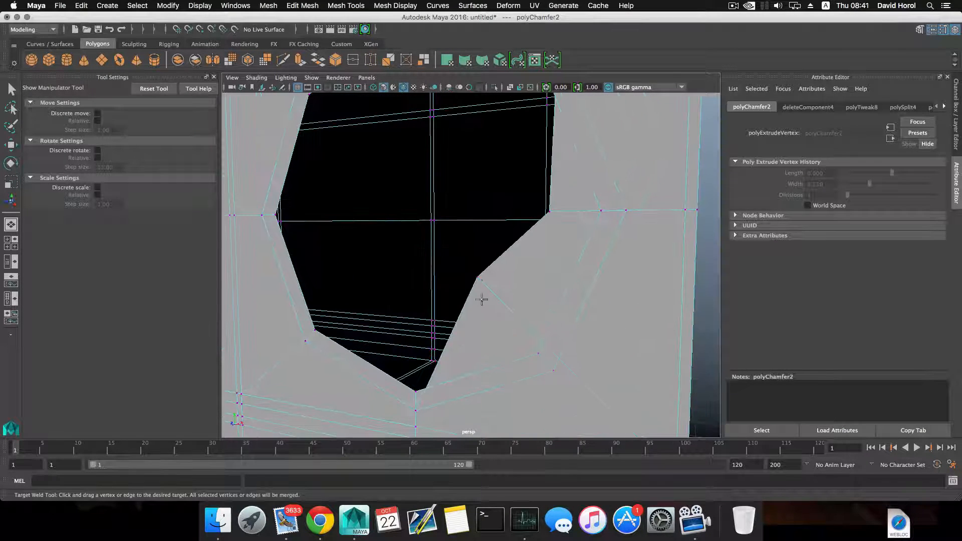
Weld the lower hole's lower-right and right vertices onto the matching inner ring vertices to complete the octagonal opening.
left_click_drag(477, 278, 502, 327)
left_click_drag(537, 368, 555, 382)
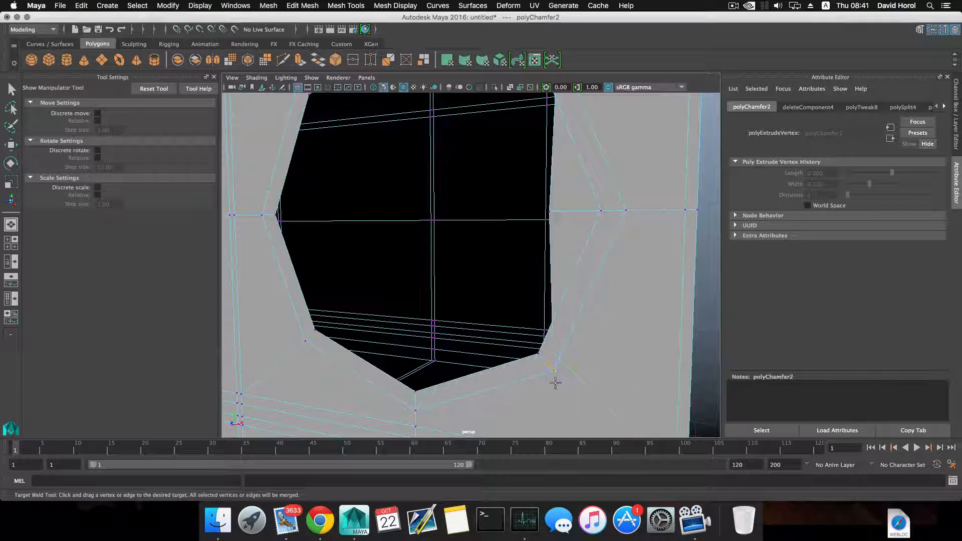
scroll(553, 376, "down", 5)
middle_click_drag(513, 320, 499, 353, "alt")
scroll(554, 328, "up", 3)
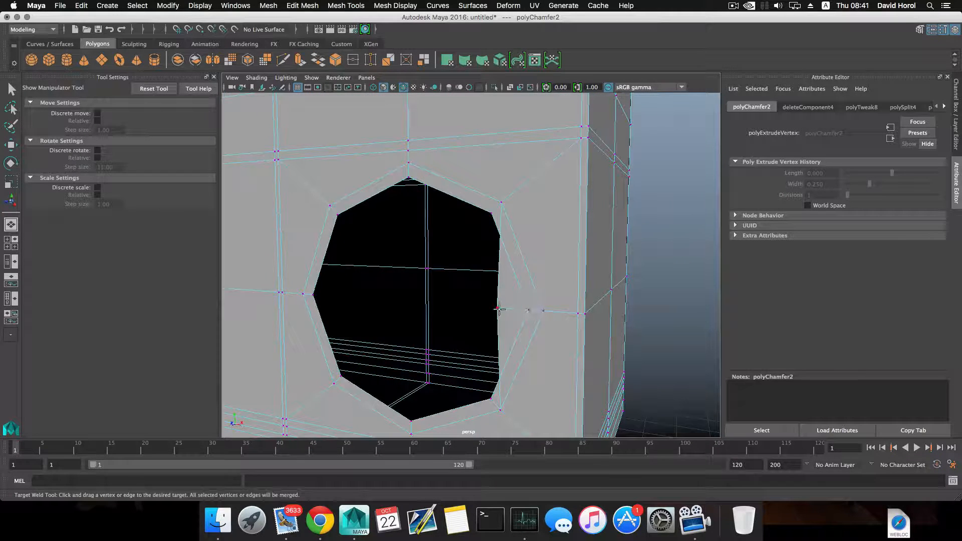
left_click_drag(499, 308, 522, 310)
scroll(547, 338, "down", 5)
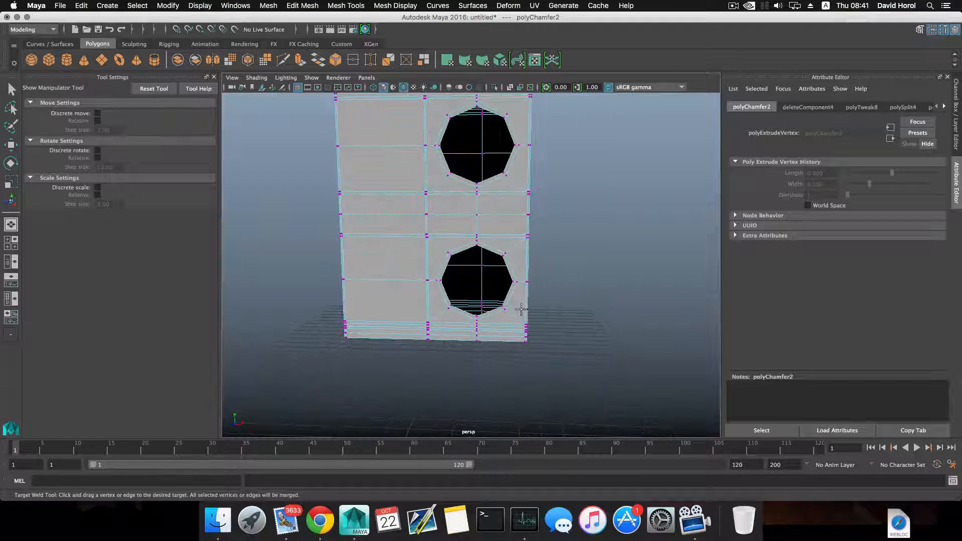
Preview the cabinet with mesh smoothing in object mode and inspect its openings and side.
key("3")
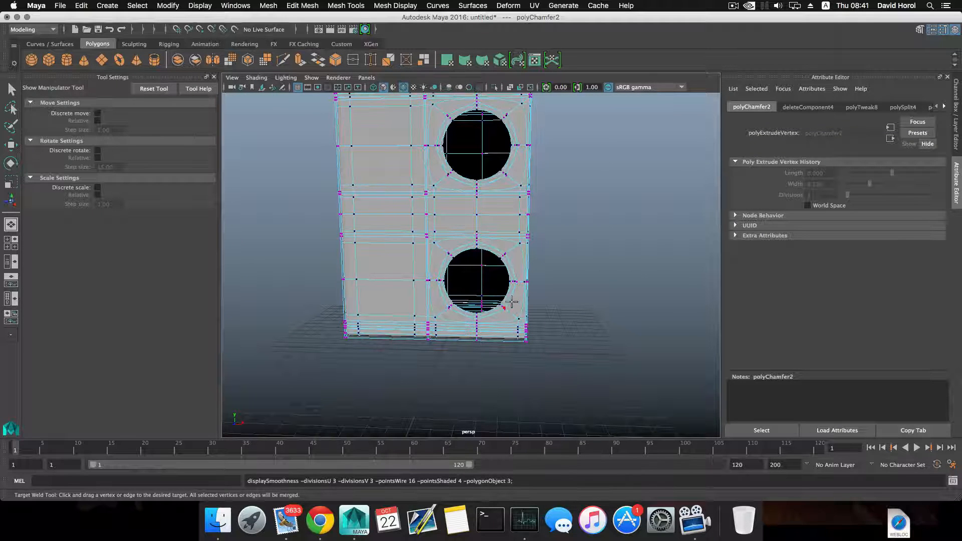
key("F8")
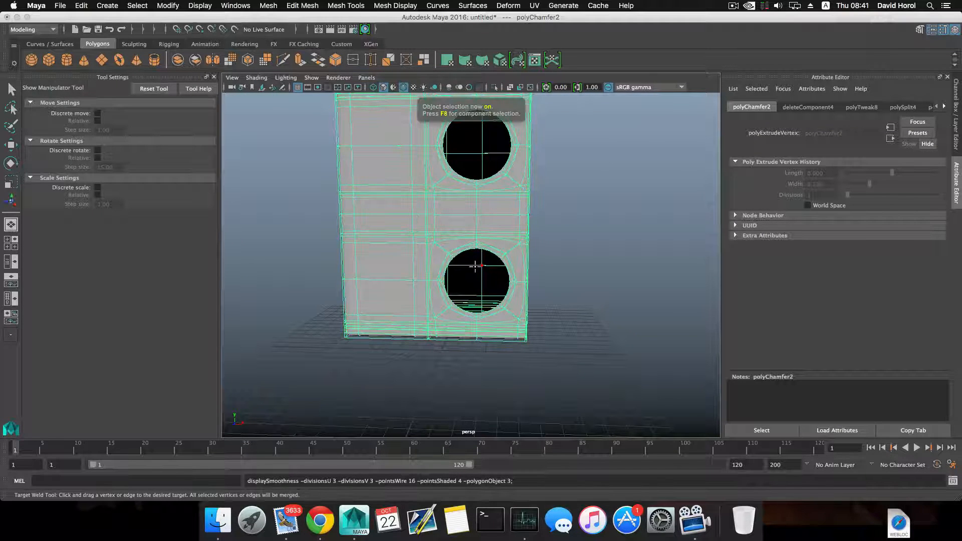
left_click(581, 242)
left_click_drag(572, 268, 510, 264, "alt")
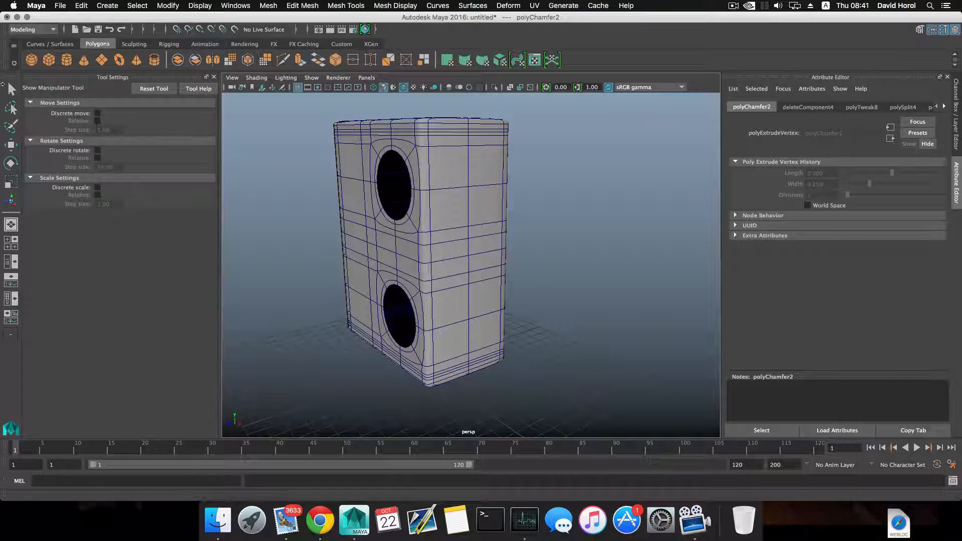
Select the whole cabinet with the Select tool and return it to the unsmoothed display.
left_click(11, 89)
key("1")
left_click(376, 206)
key("1")
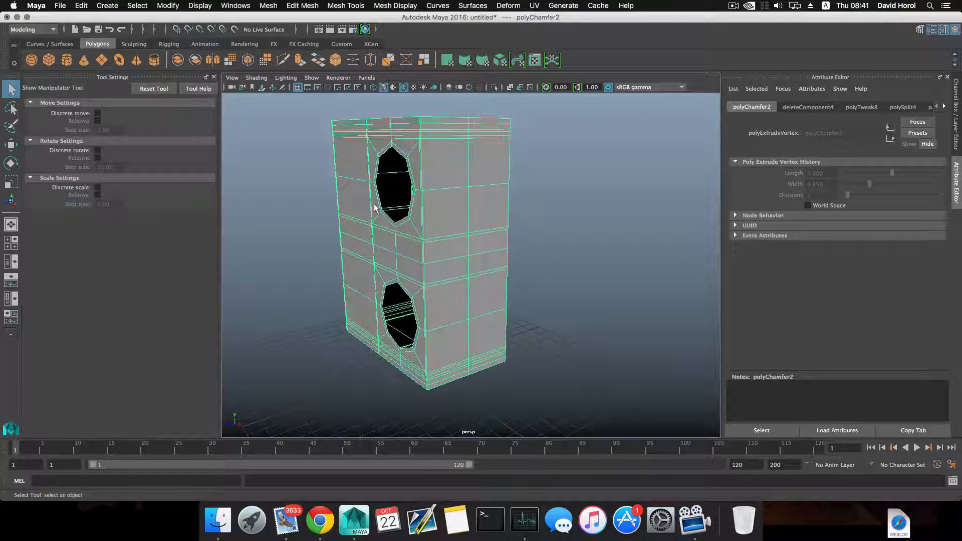
Move the cabinet backward along the Z axis to clear the centre of the grid.
scroll(423, 241, "down", 4)
left_click_drag(423, 241, 392, 252, "alt")
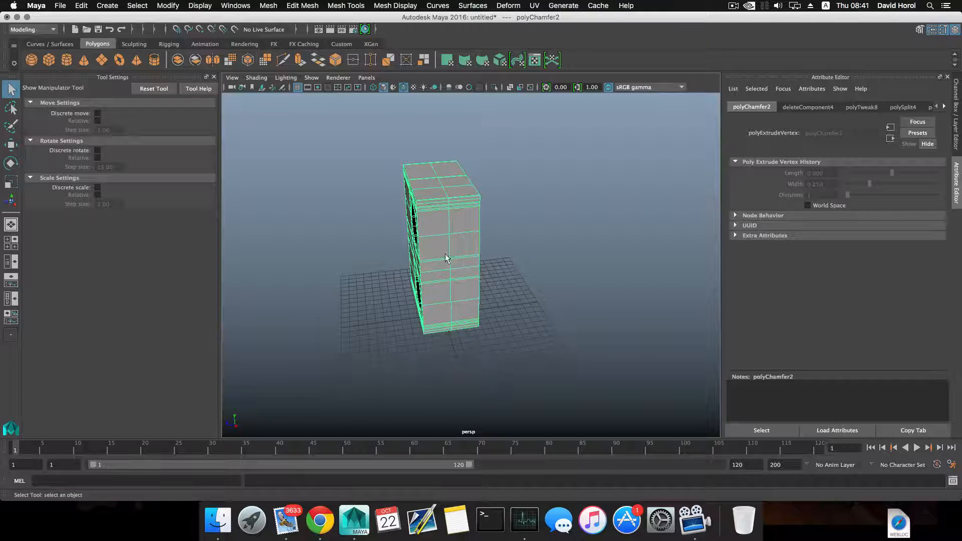
left_click_drag(446, 256, 397, 260, "alt")
key("w")
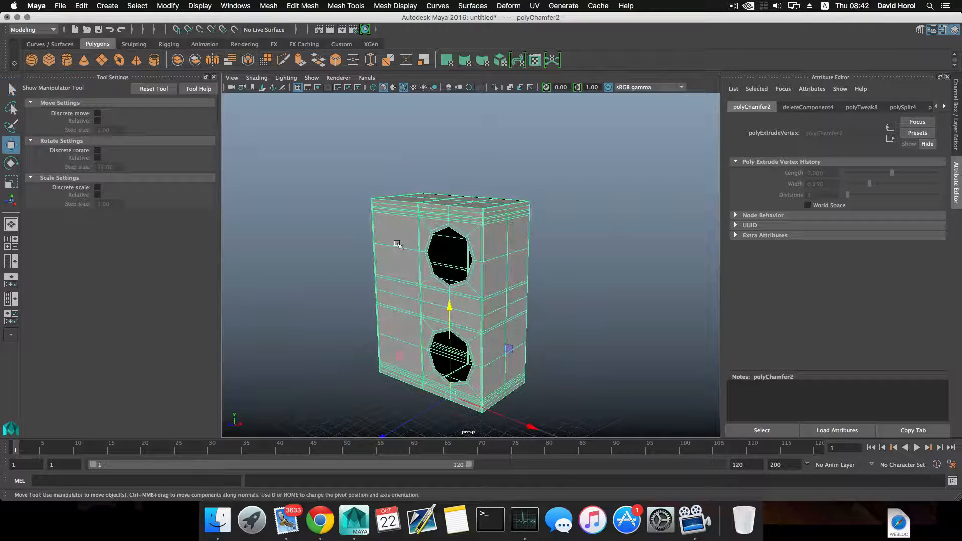
left_click_drag(434, 410, 420, 311)
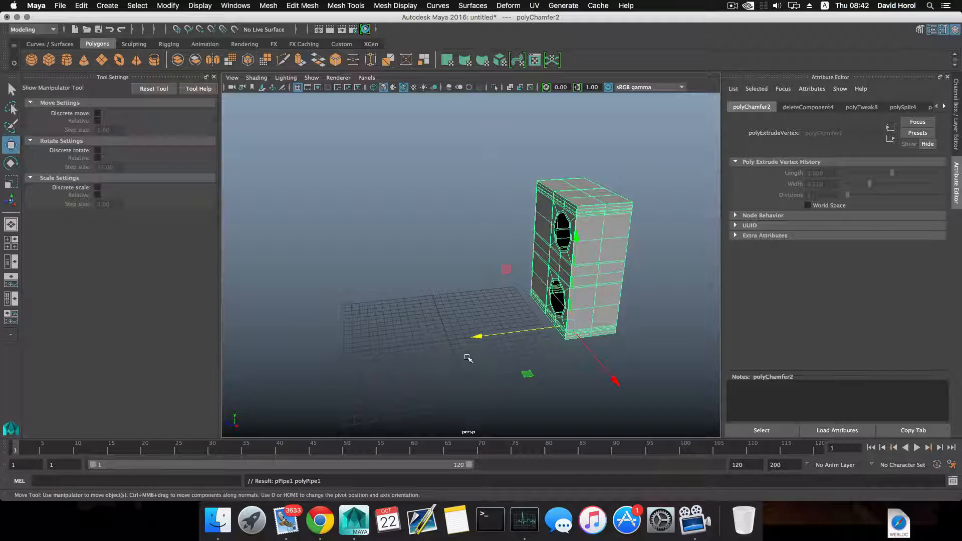
Create a polygon pipe at the grid's centre and frame it for a close view.
scroll(467, 357, "down", 3)
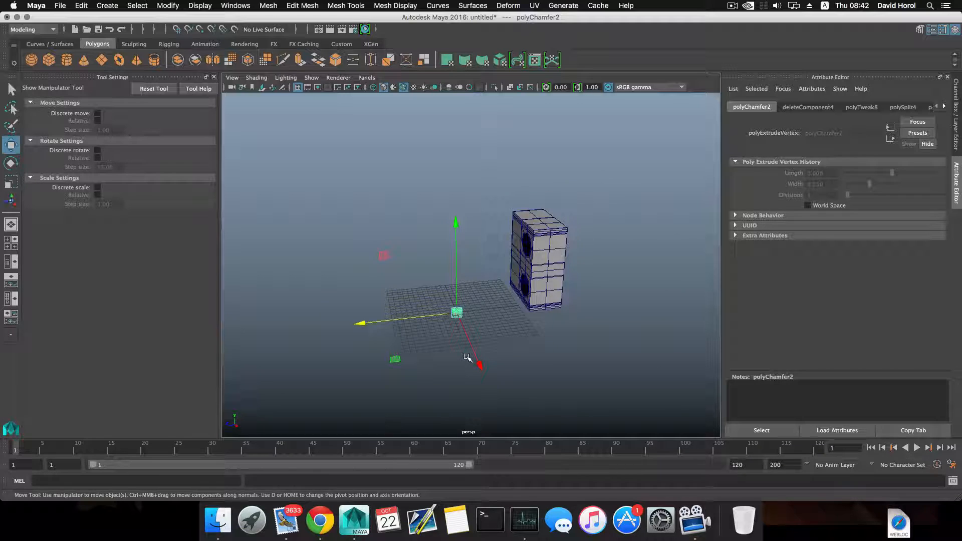
scroll(467, 357, "up", 3)
middle_click_drag(467, 356, 475, 322, "alt")
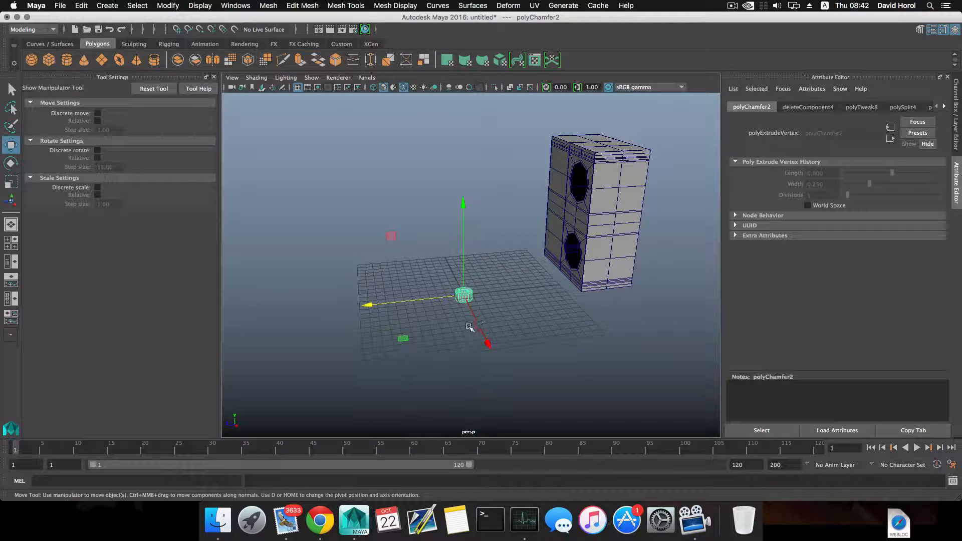
key("f")
mouse_move(498, 252)
left_mouse_down("alt")
mouse_move(522, 258)
mouse_move(505, 249)
mouse_move(507, 263)
left_mouse_up("alt")
scroll(504, 250, "down", 5)
scroll(506, 263, "down", 3)
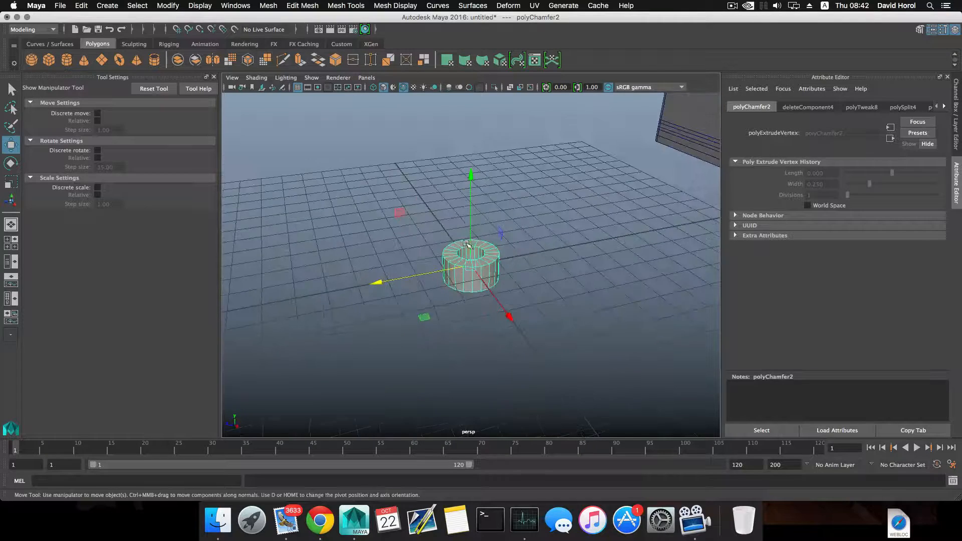
scroll(507, 263, "up", 5)
Look through the Attribute Editor's nodes for the pipe's creation attributes.
left_click(863, 107)
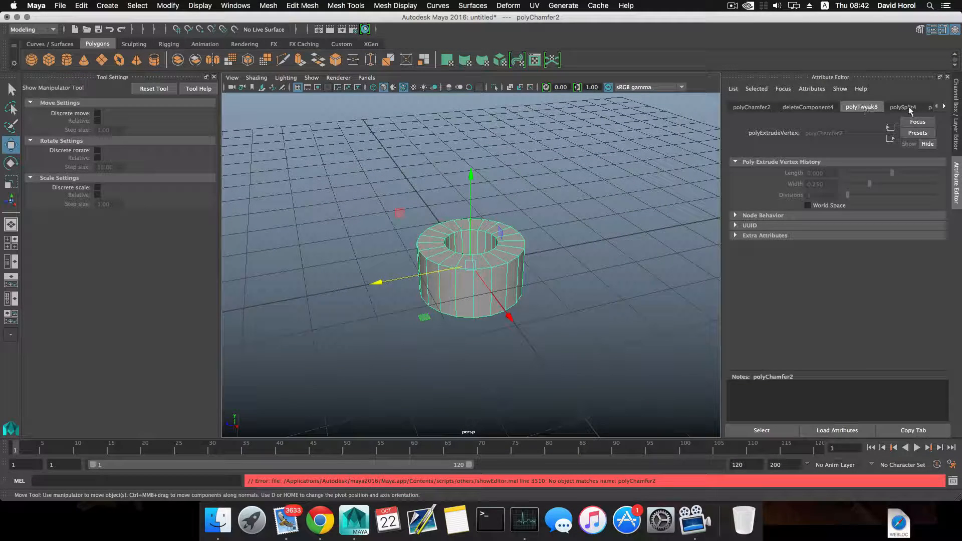
left_click(824, 106)
left_click(861, 107)
left_click(903, 106)
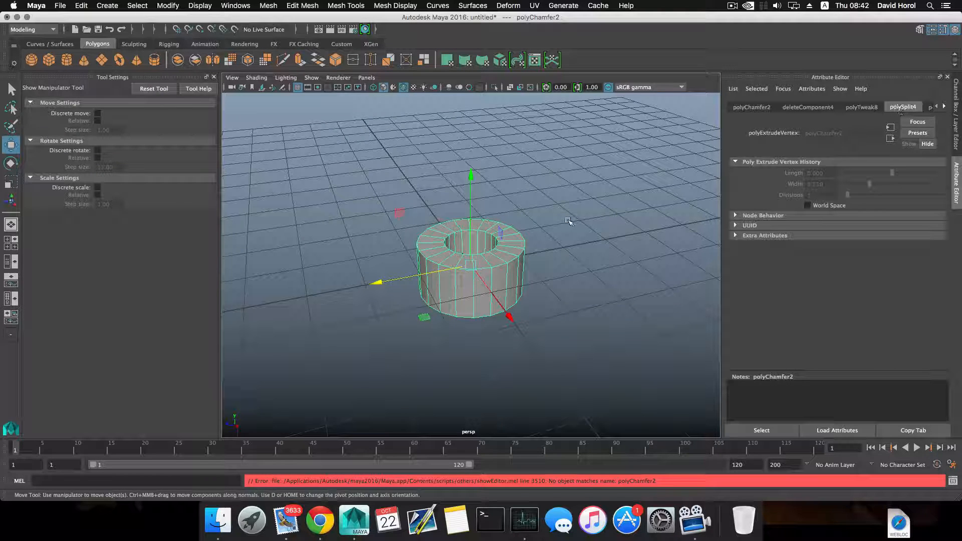
left_click(856, 106)
left_click(753, 107)
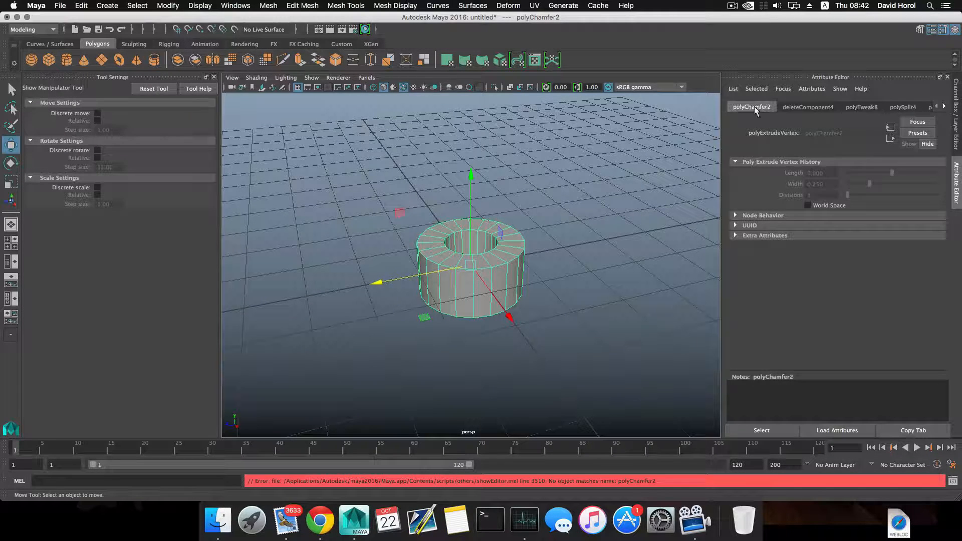
left_click(944, 107)
left_click(945, 107)
left_click(945, 107)
left_click(945, 106)
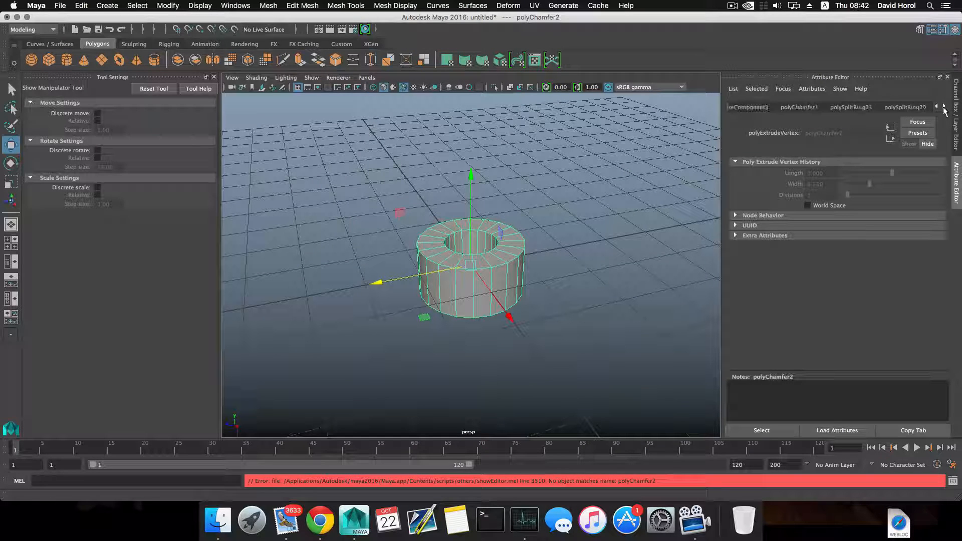
left_click(945, 107)
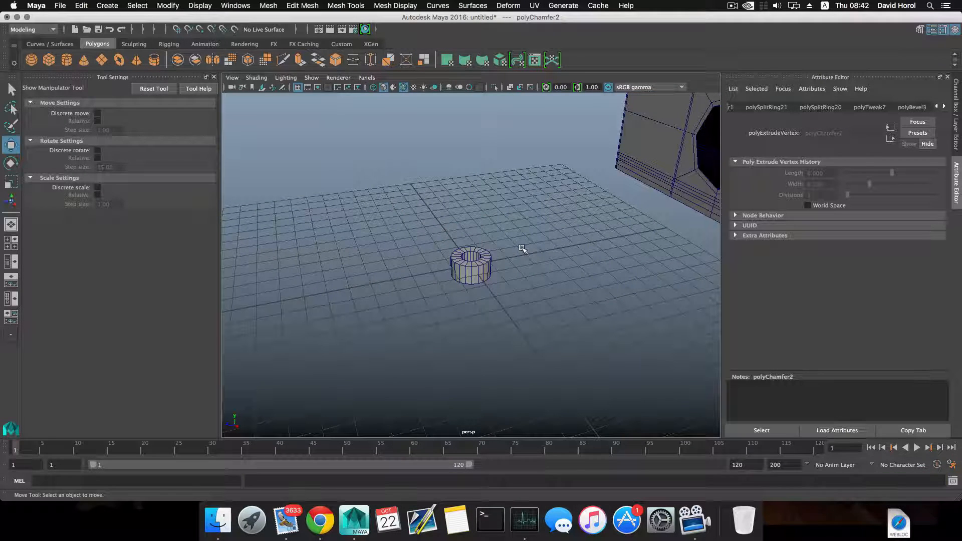
Delete the pipe from the grid's centre and select the cabinet.
left_click(467, 259)
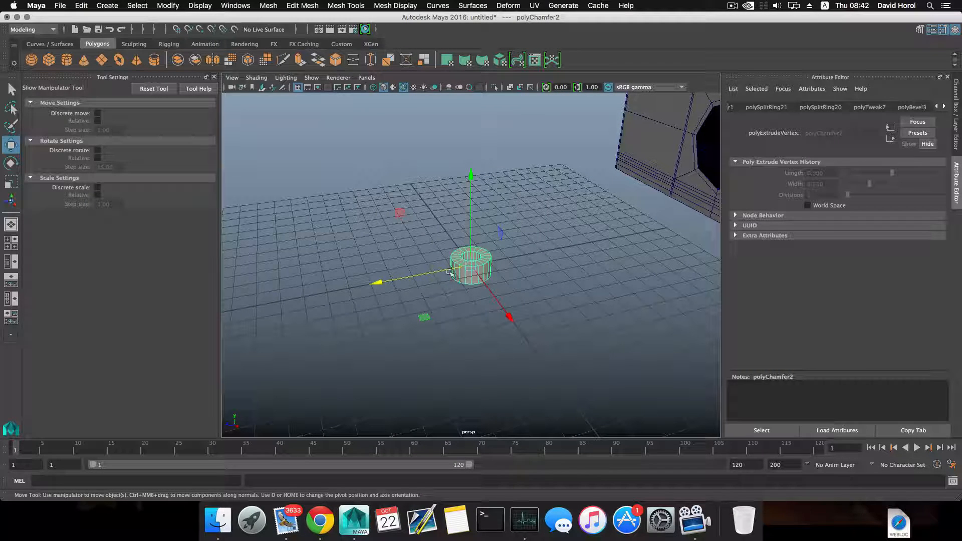
key("Delete")
scroll(478, 269, "down", 10)
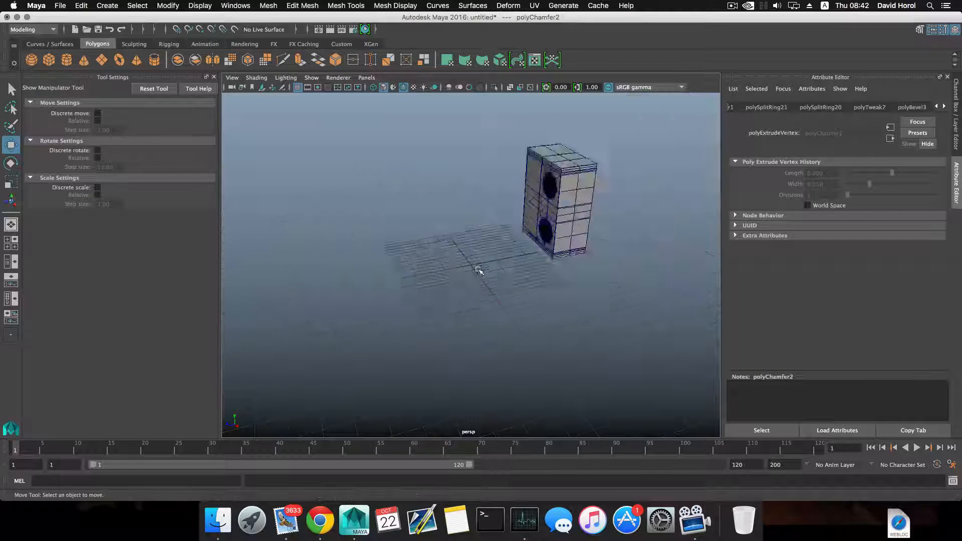
scroll(479, 270, "up", 5)
left_click(661, 249)
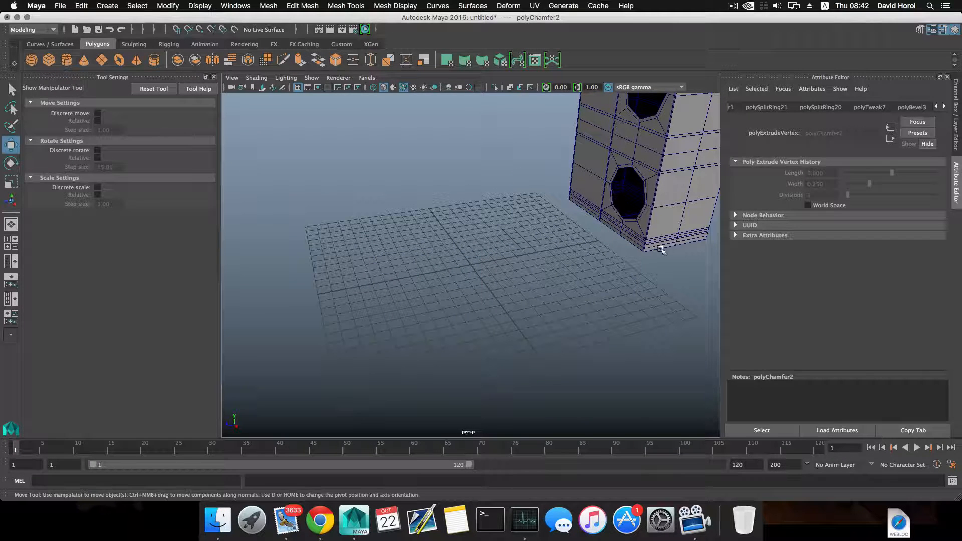
scroll(592, 300, "down", 5)
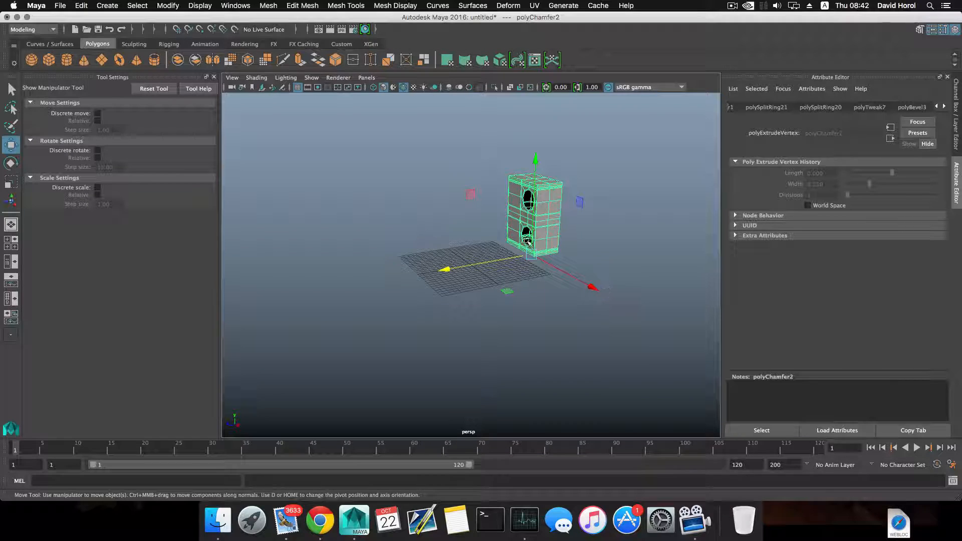
scroll(433, 247, "up", 5)
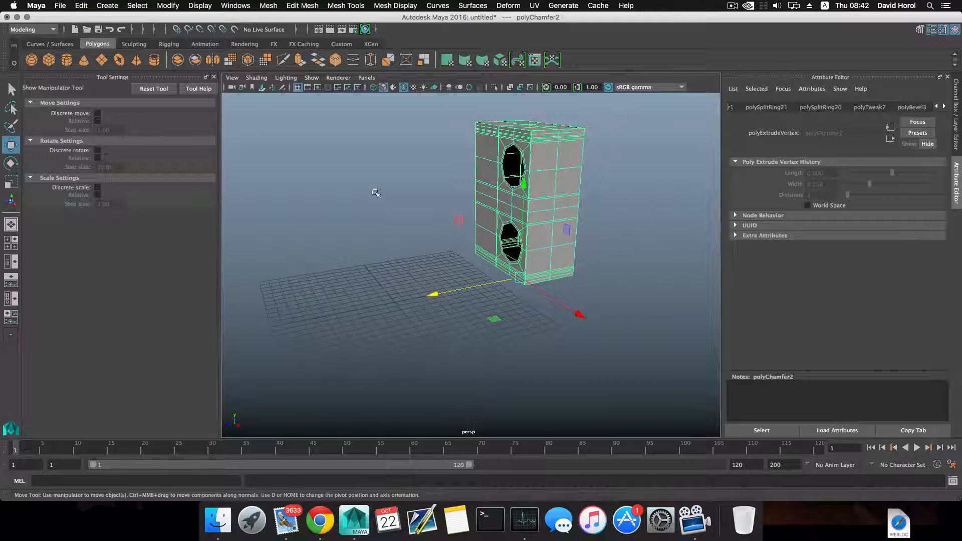
Create a new polygon pipe at the grid's centre and select it.
left_click(154, 60)
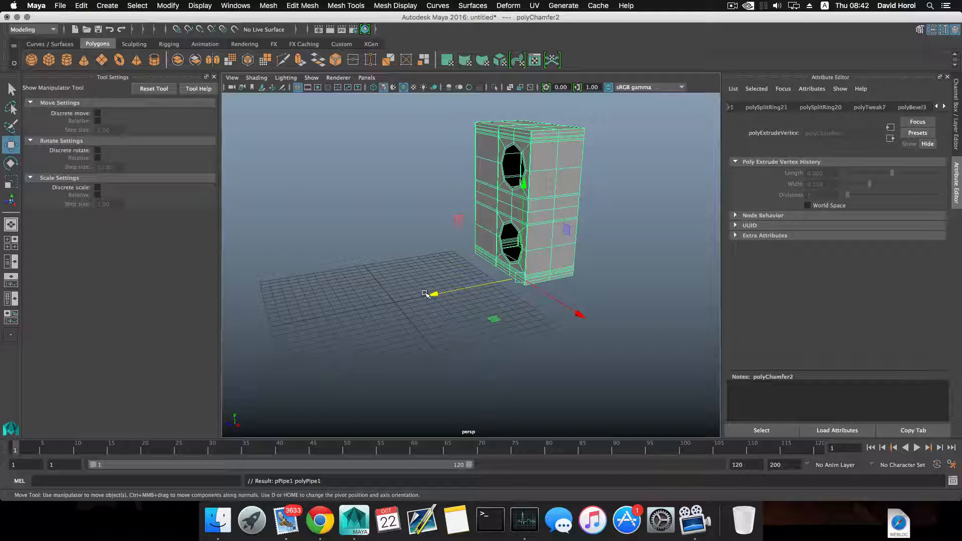
key("shift+z")
left_click(401, 316)
middle_click_drag(401, 315, 456, 316, "alt")
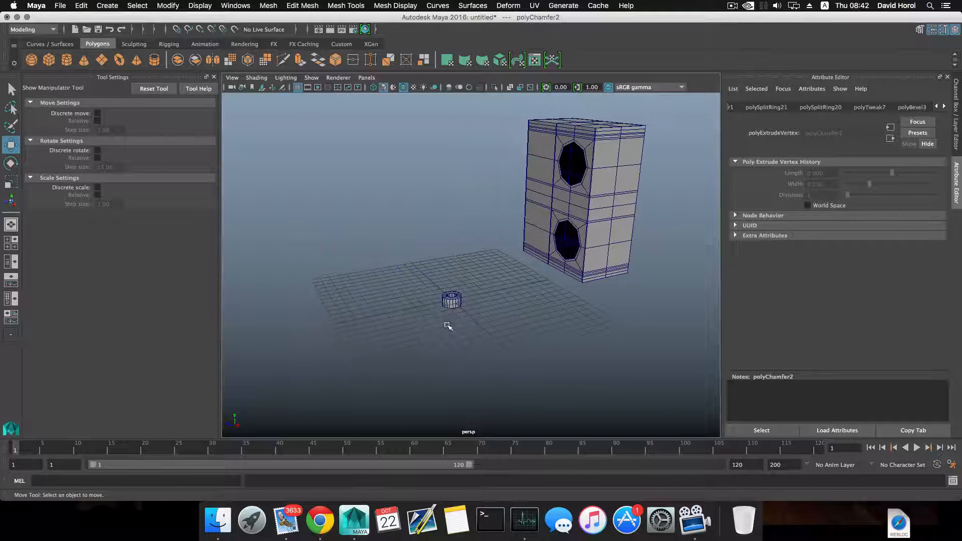
scroll(441, 324, "up", 5)
left_click_drag(434, 325, 437, 299, "alt")
left_click(426, 283)
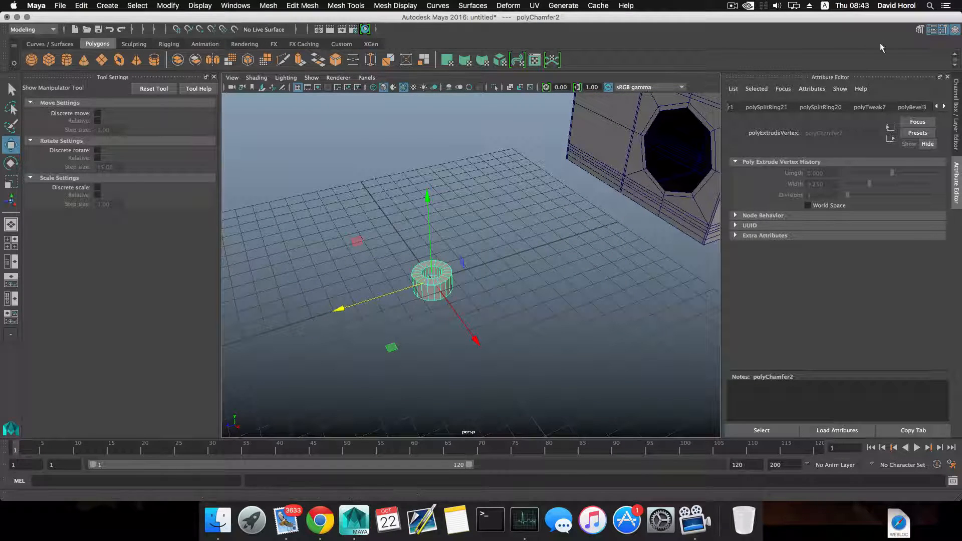
Toggle the Attribute Editor off and on to try to load the selected pipe's attributes.
left_click(931, 31)
left_click(931, 31)
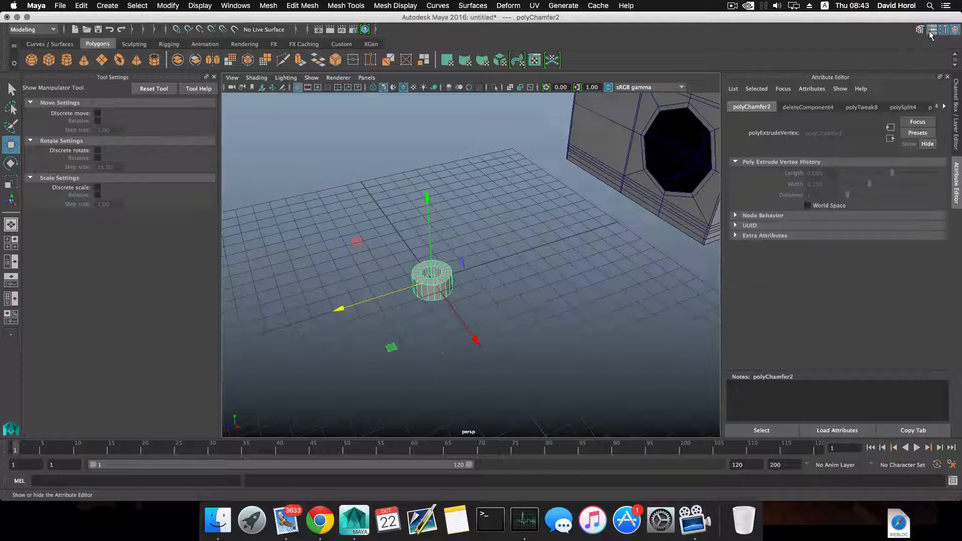
left_click(867, 108)
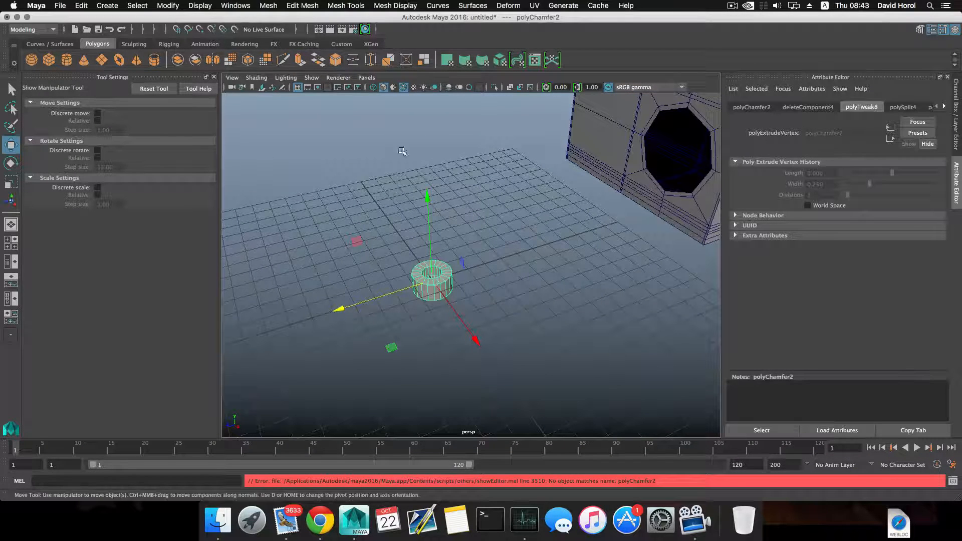
Save the scene as a Maya Binary file named AIR in the island project's scenes folder.
left_click(60, 6)
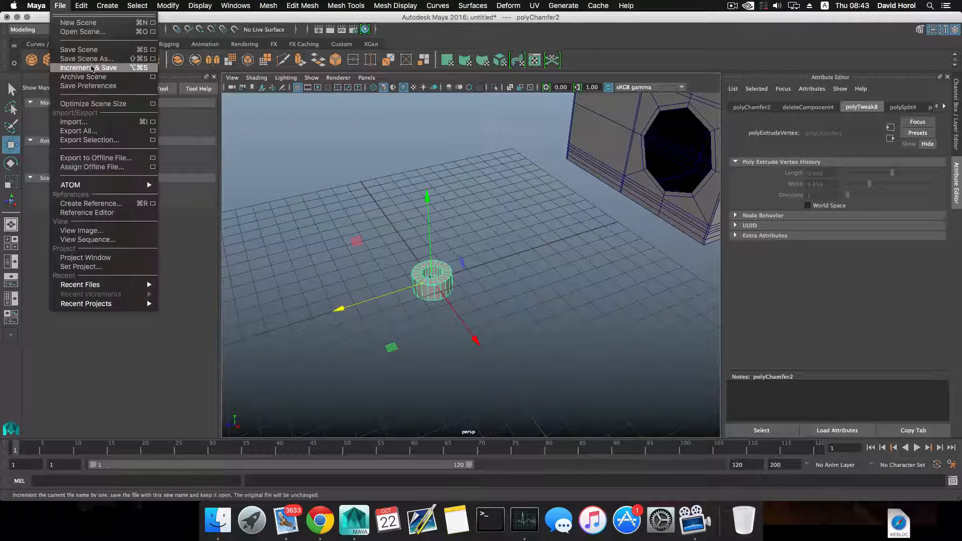
left_click(91, 60)
left_click(414, 388)
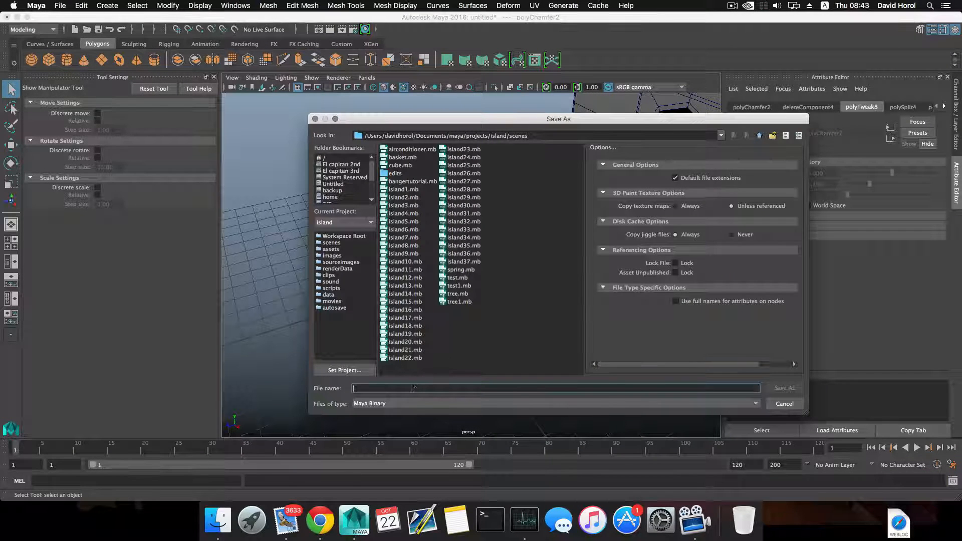
type("AIR")
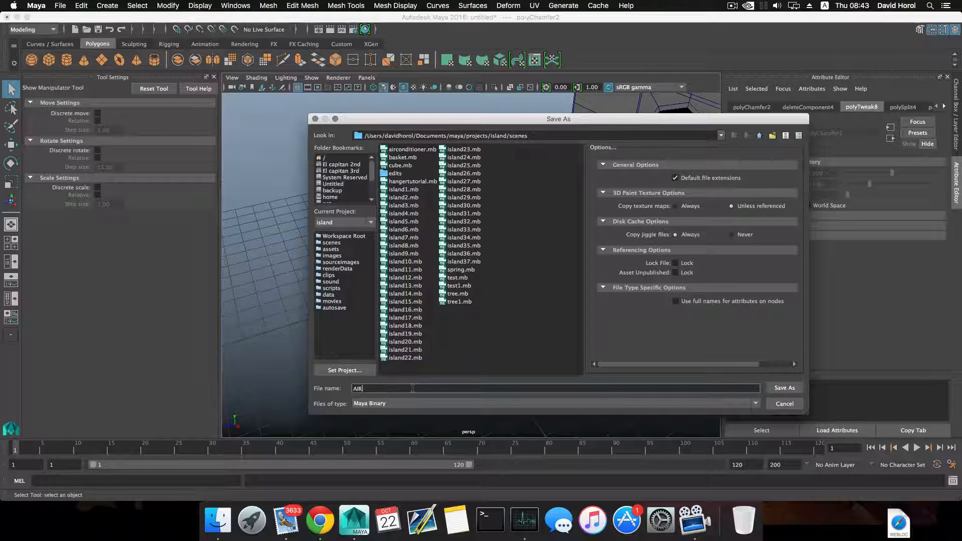
left_click(785, 388)
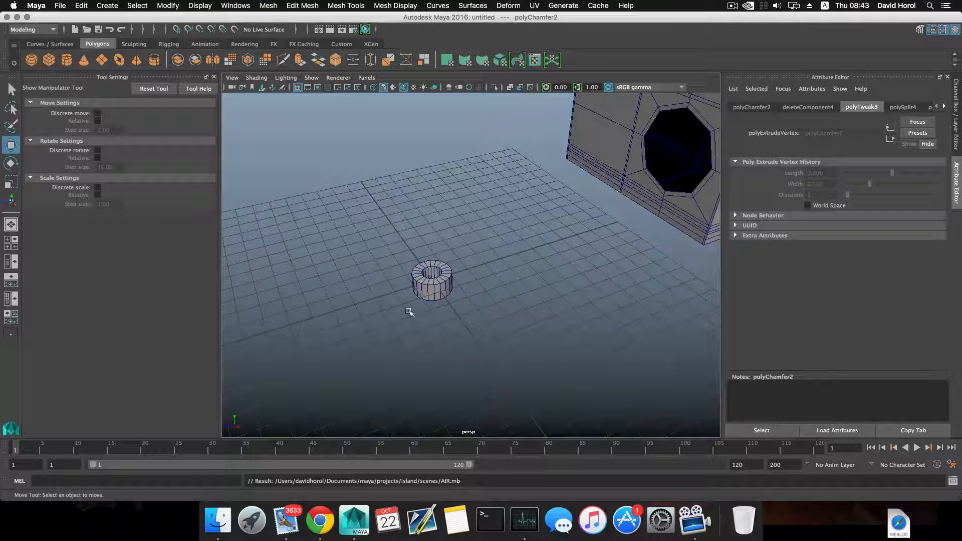
Quit Maya and relaunch it to start a fresh session.
left_click(36, 5)
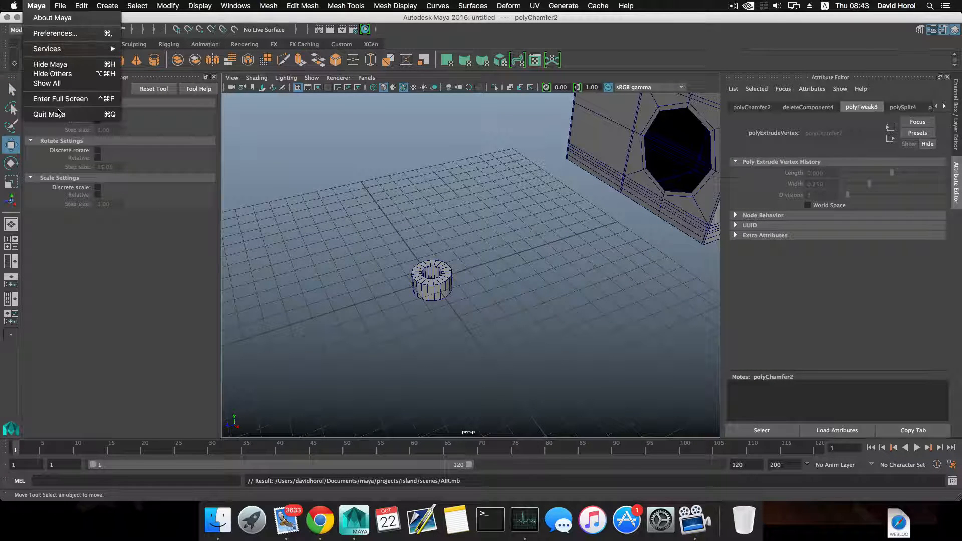
left_click(73, 118)
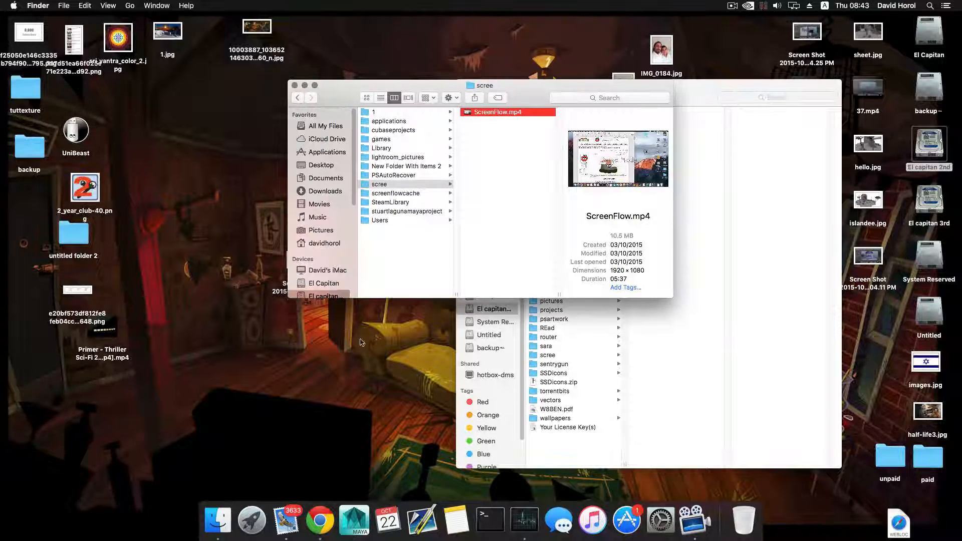
left_click(351, 526)
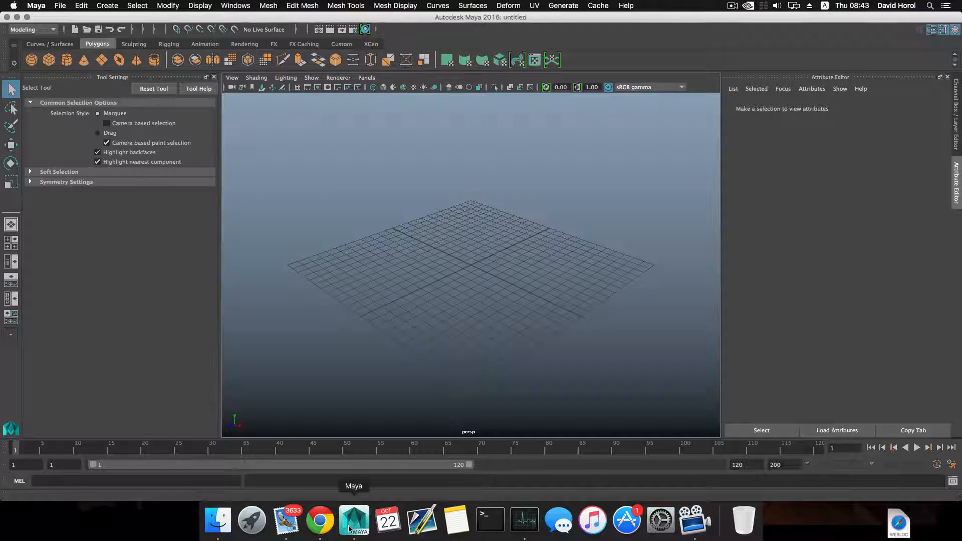
Open the AIR.mb scene from the island project's scenes folder.
left_click(60, 6)
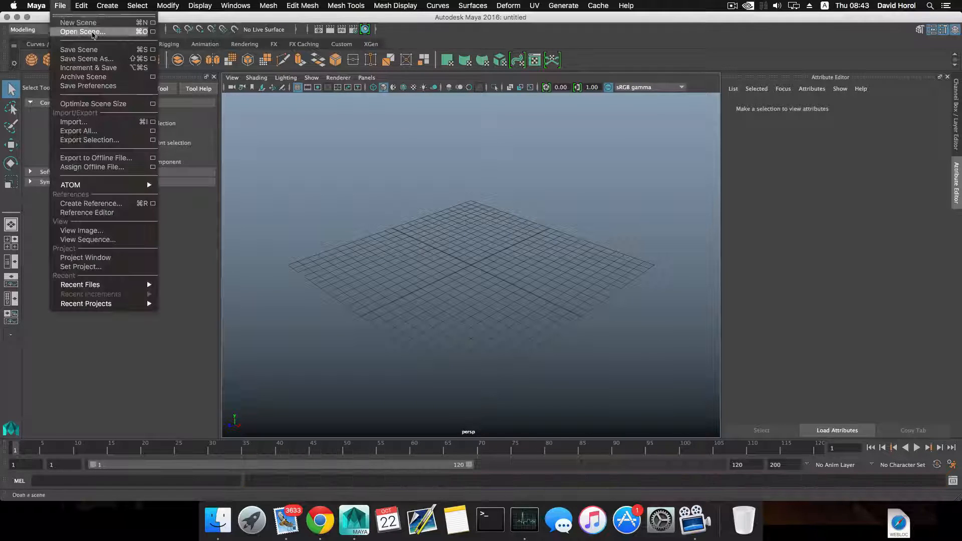
left_click(80, 34)
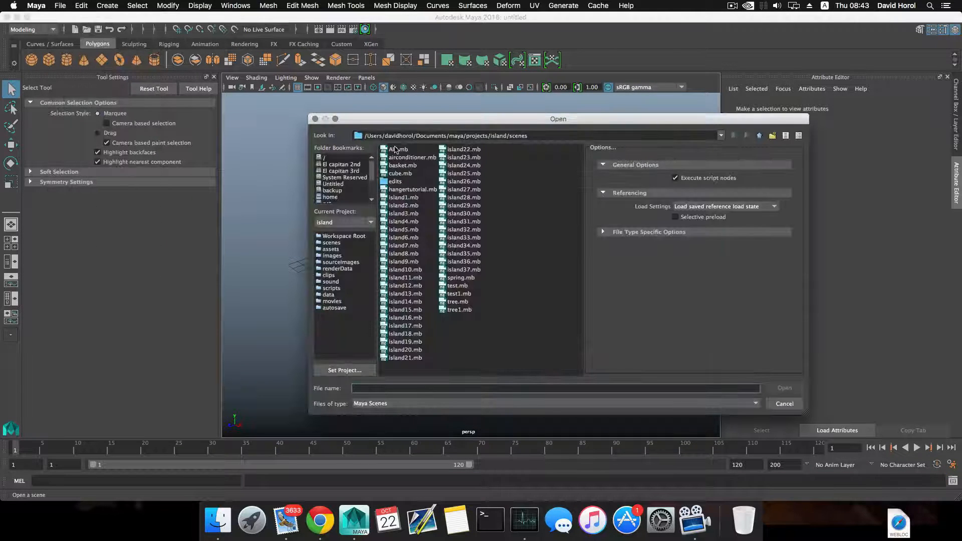
left_click(398, 149)
left_click(782, 389)
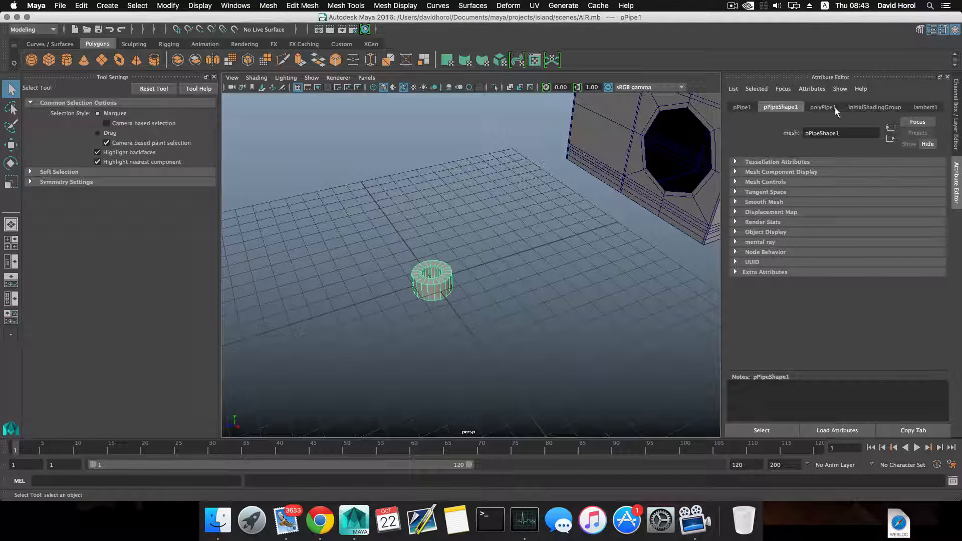
Show the pipe's construction attributes and set its Subdivisions Axis to 21.
left_click(824, 107)
mouse_move(525, 290)
left_mouse_down("alt")
mouse_move(520, 280)
mouse_move(522, 309)
mouse_move(528, 304)
left_mouse_up("alt")
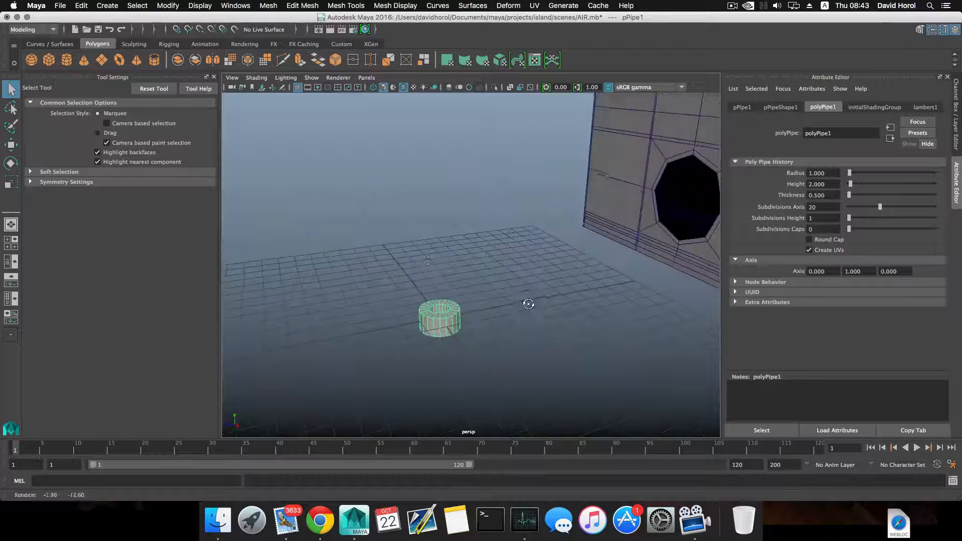
right_click_drag(529, 304, 535, 311, "alt")
left_click_drag(472, 306, 612, 317, "alt")
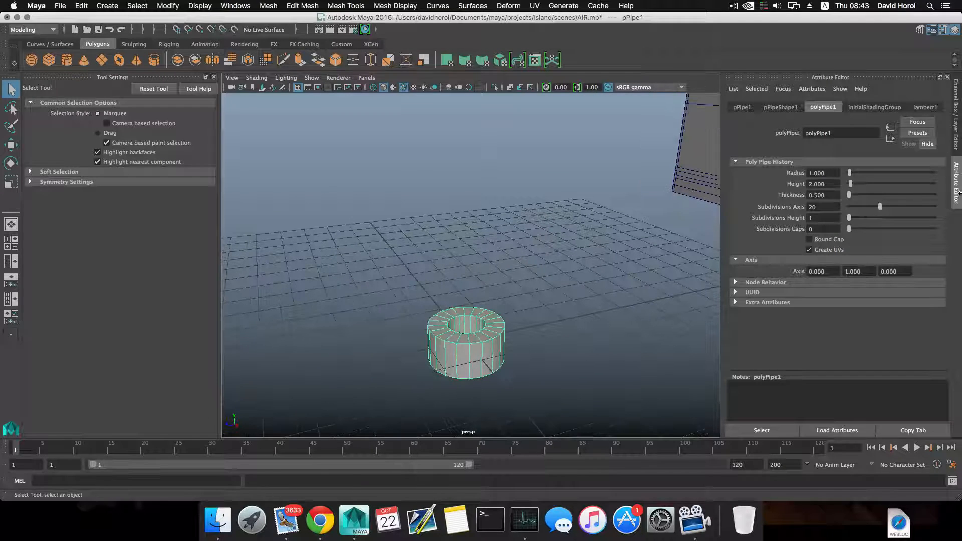
mouse_move(880, 208)
left_mouse_down()
mouse_move(860, 215)
mouse_move(881, 211)
left_mouse_up()
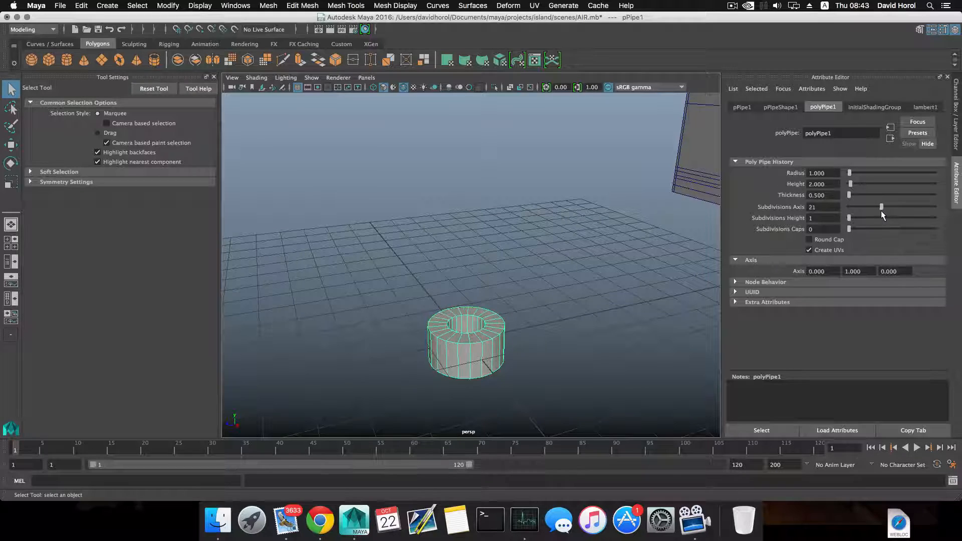
left_click_drag(623, 265, 582, 245, "alt")
middle_click_drag(536, 281, 554, 234, "alt")
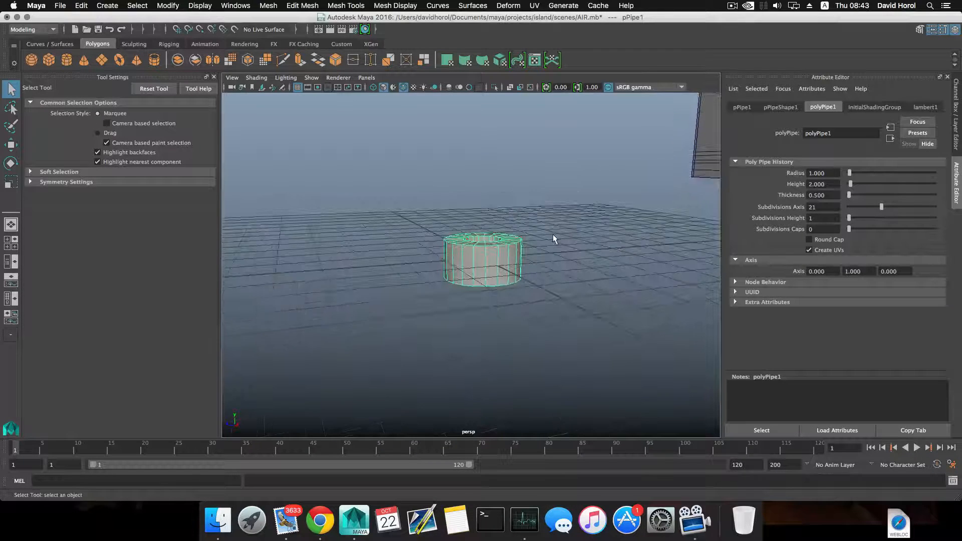
right_click_drag(554, 235, 575, 281, "alt")
left_click_drag(535, 263, 496, 313, "alt")
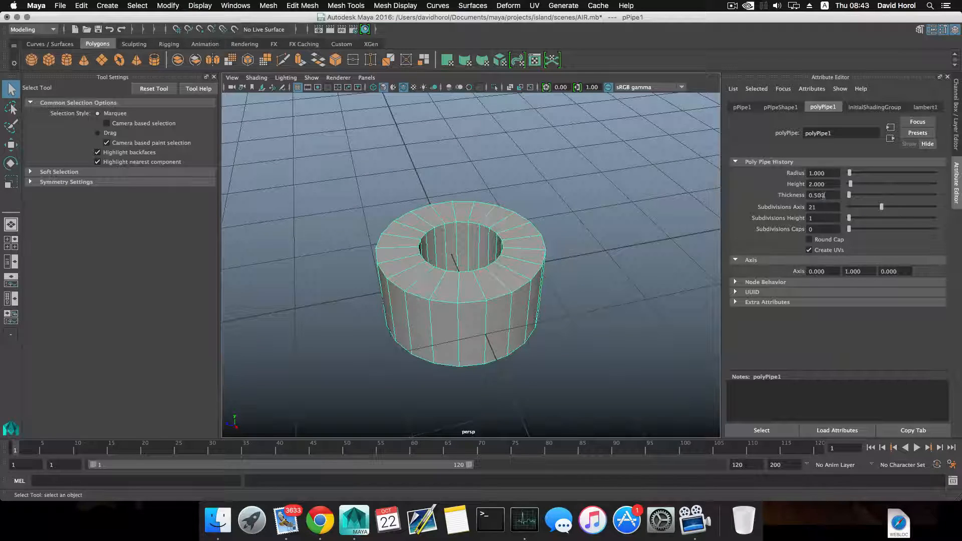
left_click_drag(825, 196, 807, 194)
key("BackSpace")
key("BackSpace")
left_click(662, 249)
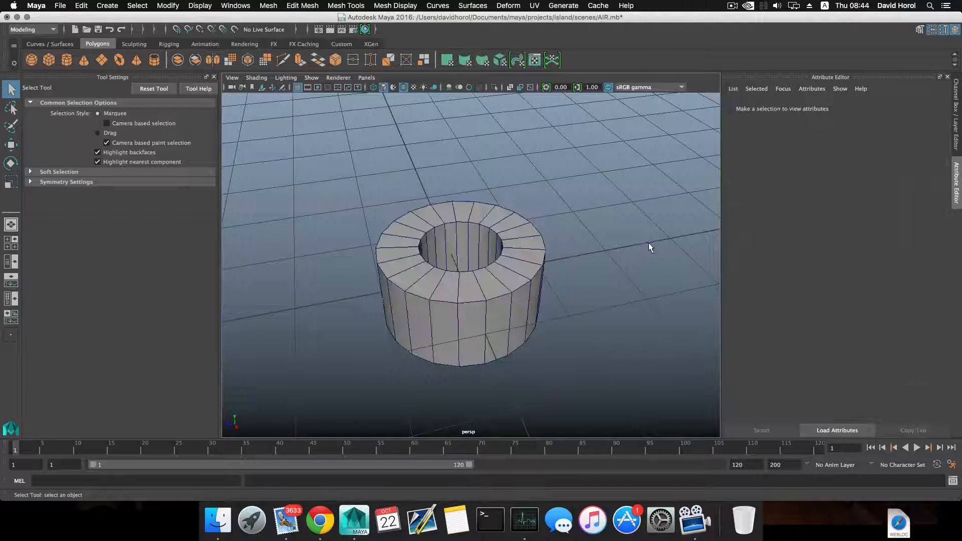
Select the pipe and scale it into a wider, flatter ring sized with the cabinet's octagonal opening in mind.
scroll(648, 249, "down", 5)
left_click_drag(648, 245, 544, 218, "alt")
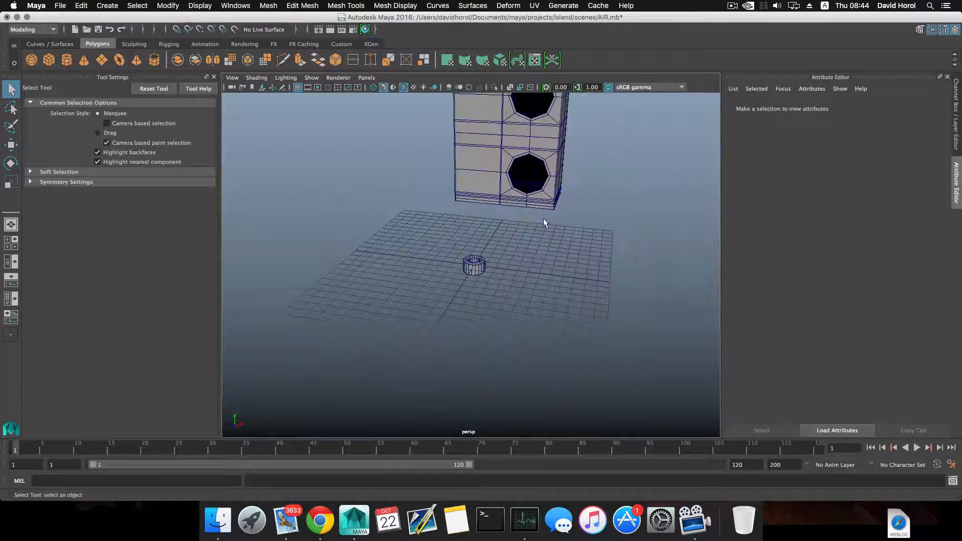
key("w")
left_click(486, 257)
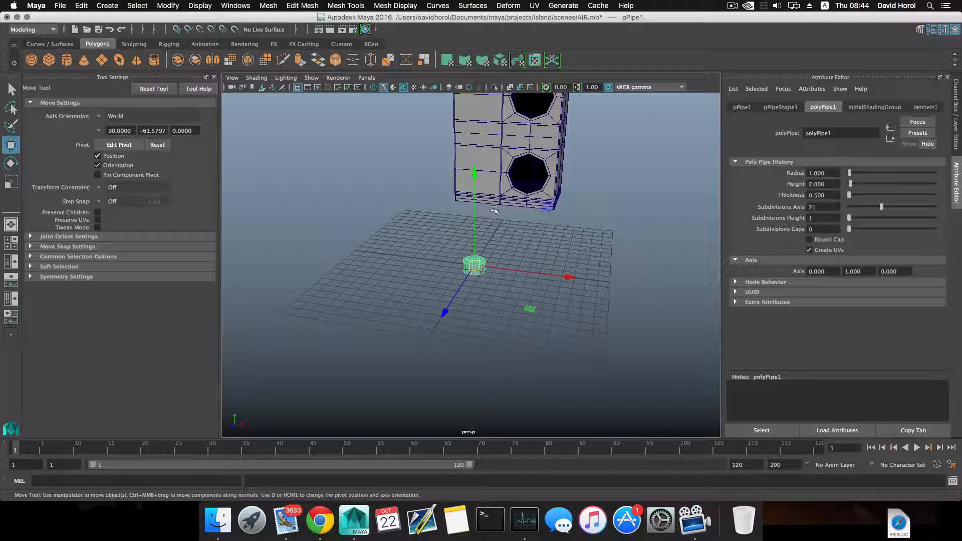
left_click_drag(528, 180, 554, 151, "alt")
right_click_drag(507, 189, 630, 236, "alt")
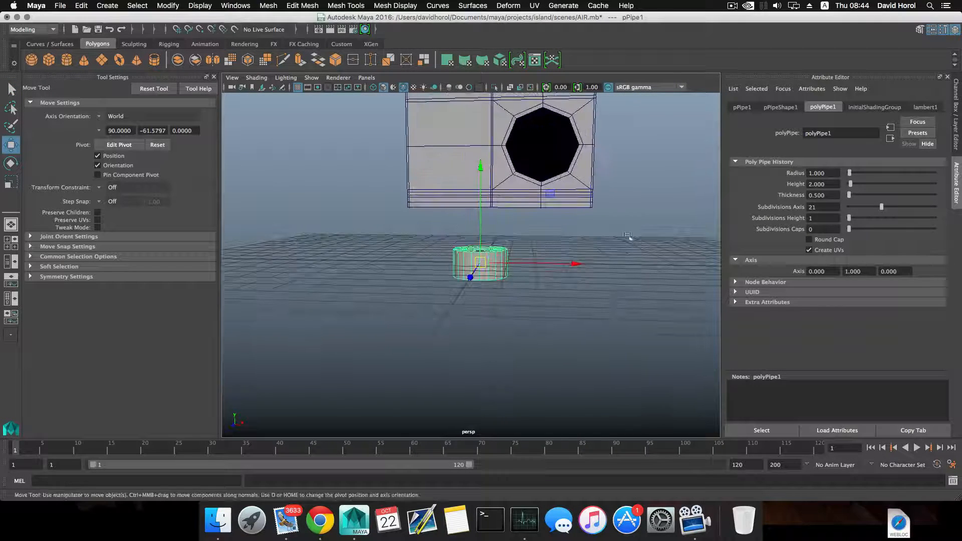
middle_click_drag(629, 236, 570, 251, "alt")
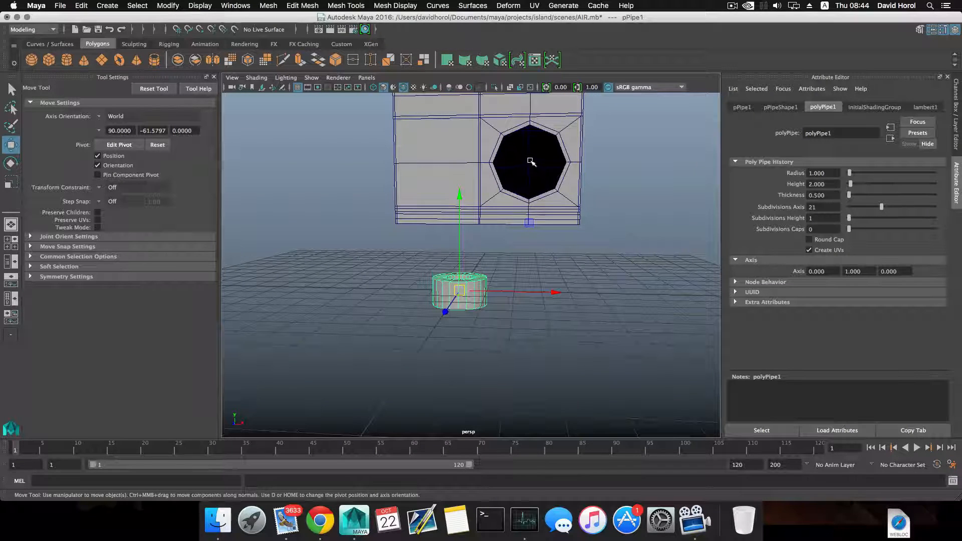
left_click_drag(528, 173, 454, 271, "alt")
key("r")
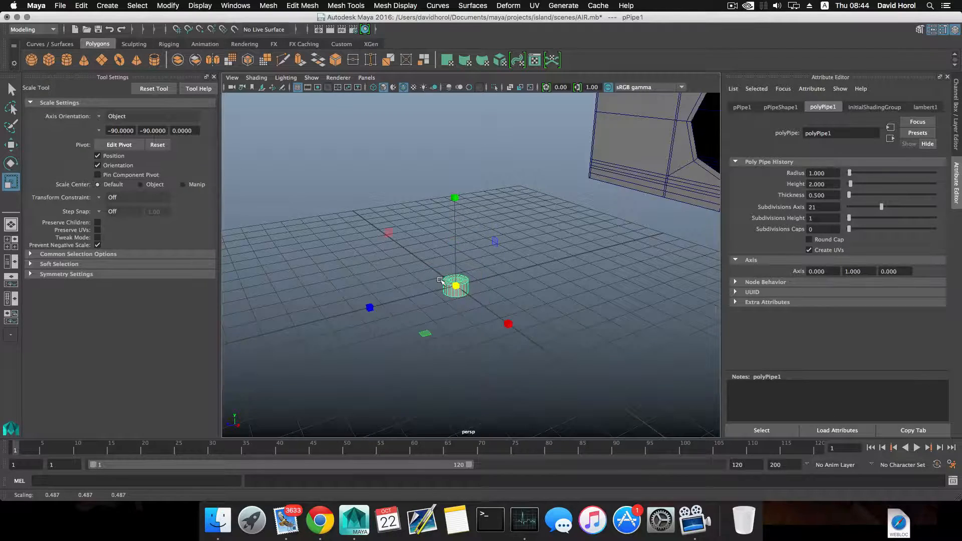
left_click_drag(440, 280, 486, 299, "alt")
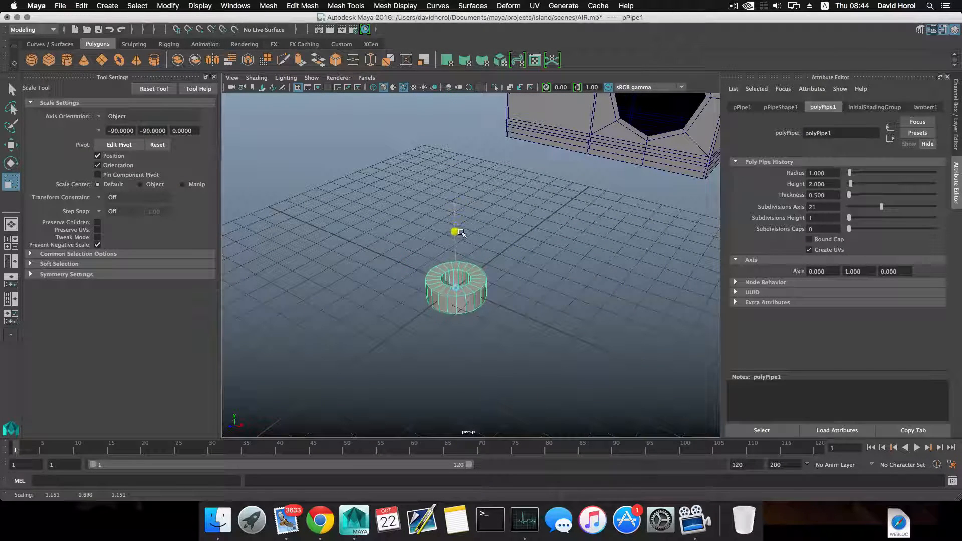
left_click_drag(461, 245, 404, 266, "alt")
Insert an edge loop around the ring's outer side and bevel it with a fraction of 0.5.
scroll(404, 266, "up", 5)
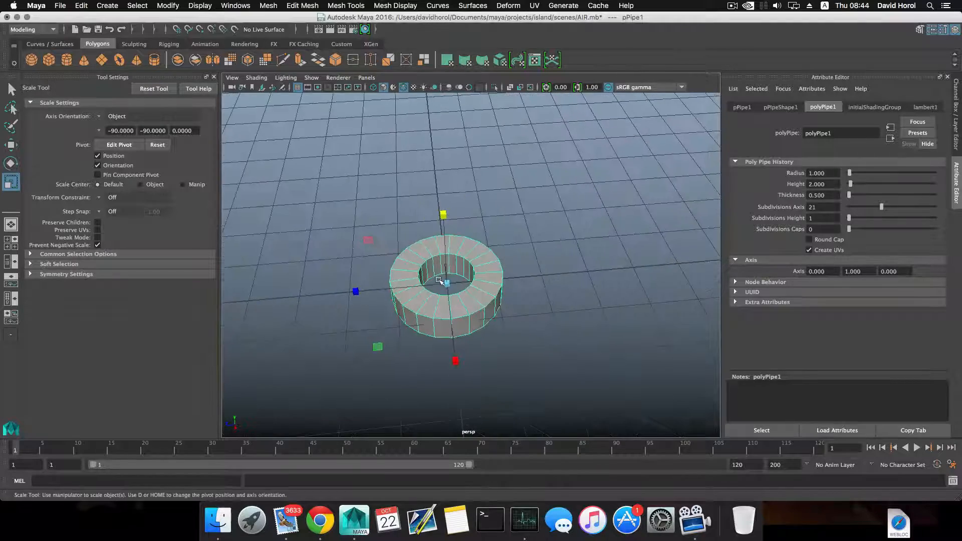
middle_click_drag(418, 277, 441, 259, "alt")
mouse_move(442, 259)
left_mouse_down("alt")
mouse_move(471, 269)
mouse_move(457, 269)
left_mouse_up("alt")
left_click_drag(457, 269, 502, 249, "alt")
scroll(502, 248, "down", 5)
middle_click_drag(597, 201, 628, 175, "alt")
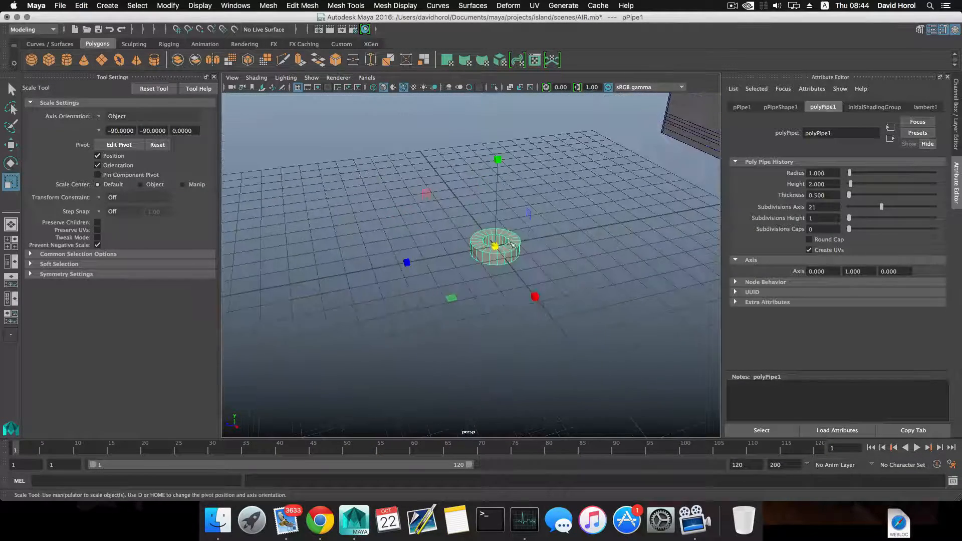
scroll(580, 268, "up", 5)
middle_click_drag(579, 269, 520, 307, "alt")
left_click_drag(519, 308, 526, 285, "alt")
scroll(432, 284, "up", 5)
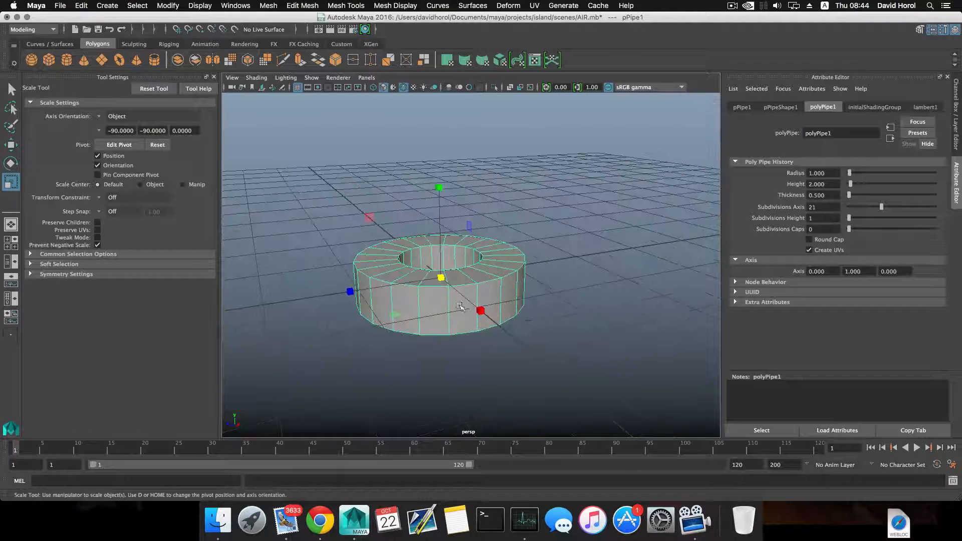
left_click_drag(446, 320, 449, 294, "alt")
right_click_drag(451, 255, 497, 299)
left_click(477, 307)
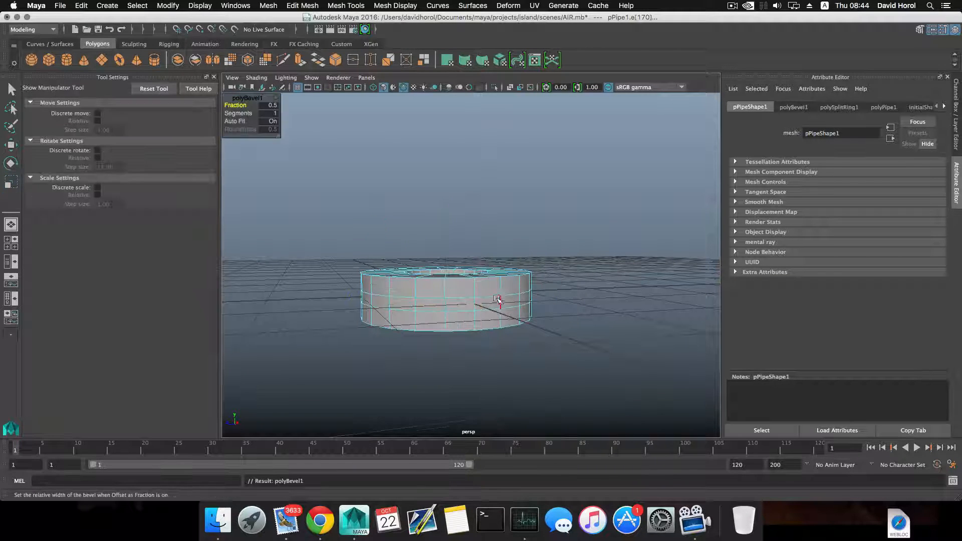
Scale the bevelled loops on the ring's side vertically, and insert and bevel another edge loop between them.
left_click(491, 309)
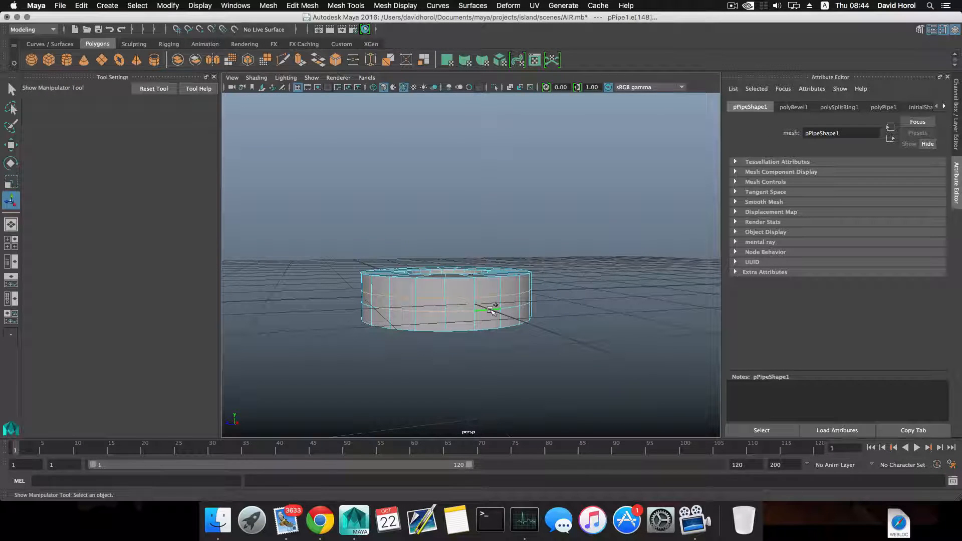
key("r")
mouse_move(448, 205)
left_mouse_down()
mouse_move(458, 143)
mouse_move(447, 201)
left_mouse_up()
left_click(500, 303)
right_click(500, 303, "shift")
right_click_drag(499, 303, 524, 303, "shift")
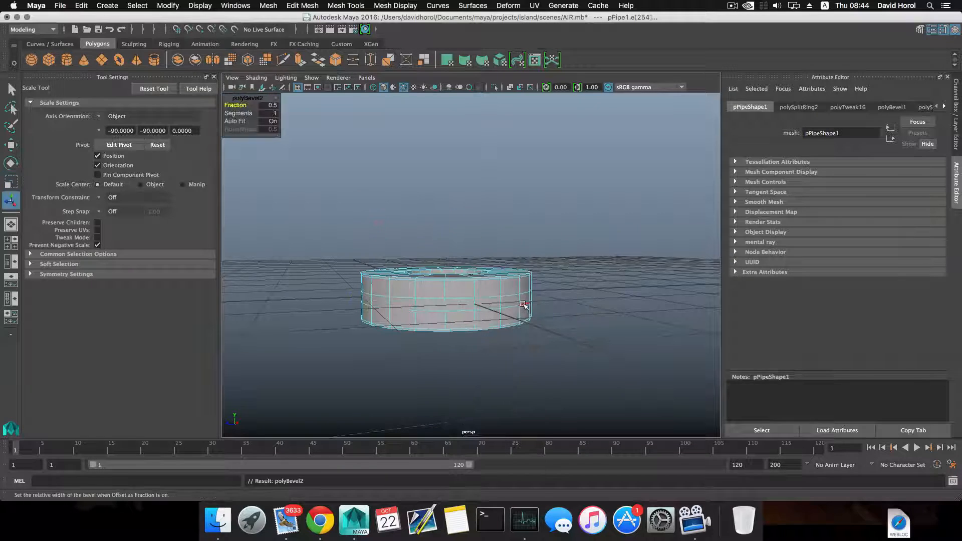
Scale the newly bevelled edge loops vertically to about 0.78 and bevel them again with a fraction of 0.5.
left_click_drag(491, 294, 466, 302, "alt")
left_click(450, 305)
key("r")
left_click_drag(458, 208, 458, 226)
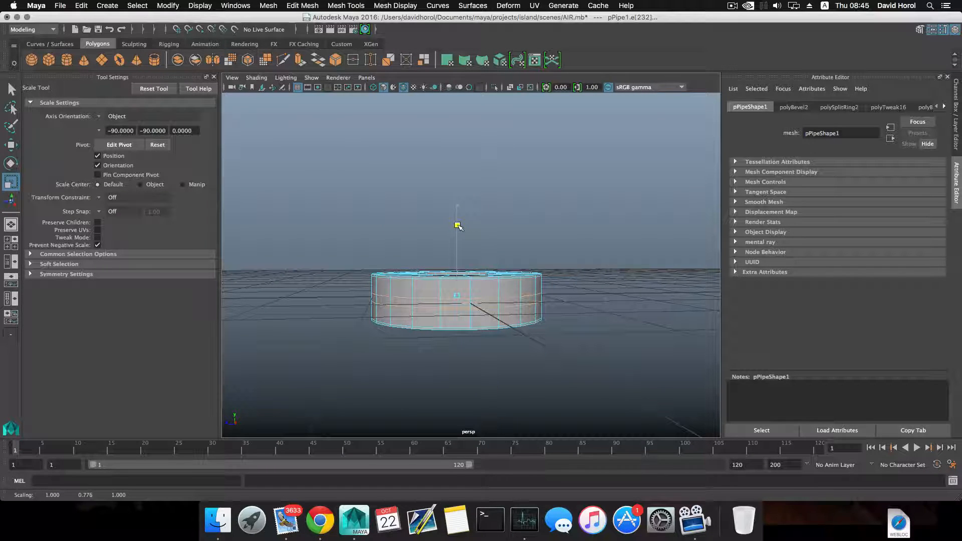
right_click_drag(482, 299, 518, 301, "shift")
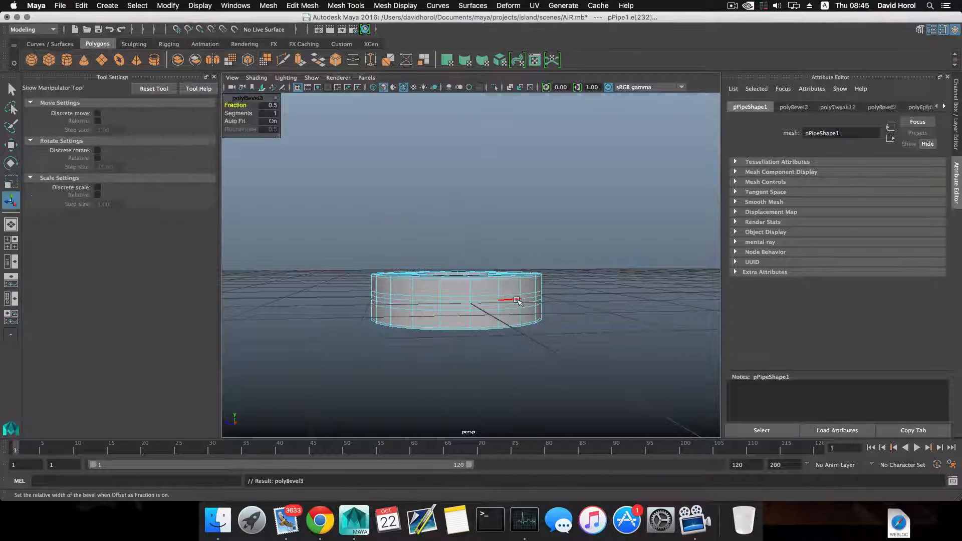
Select edge loops around the ring's outer side and spread them apart vertically with a scale of about 1.98.
double_click(491, 296)
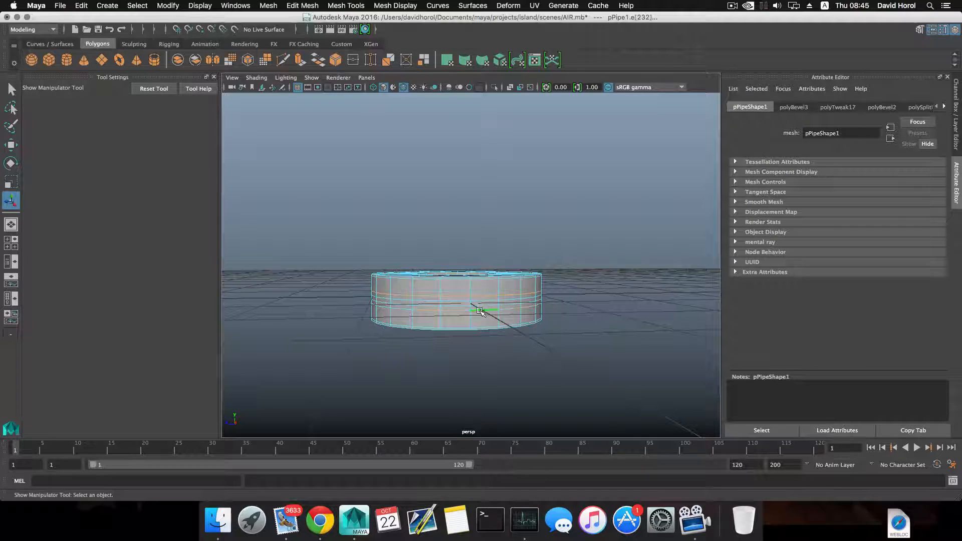
key("r")
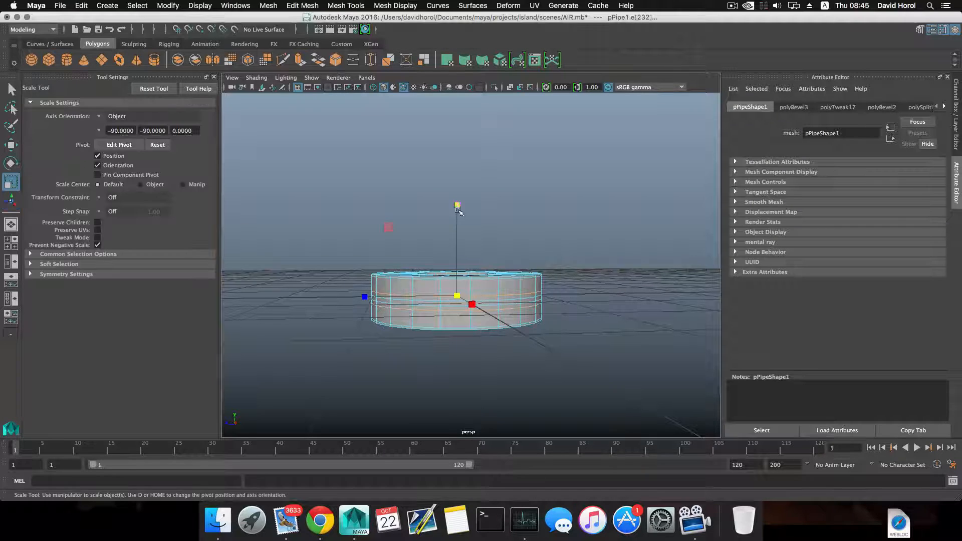
double_click(486, 302)
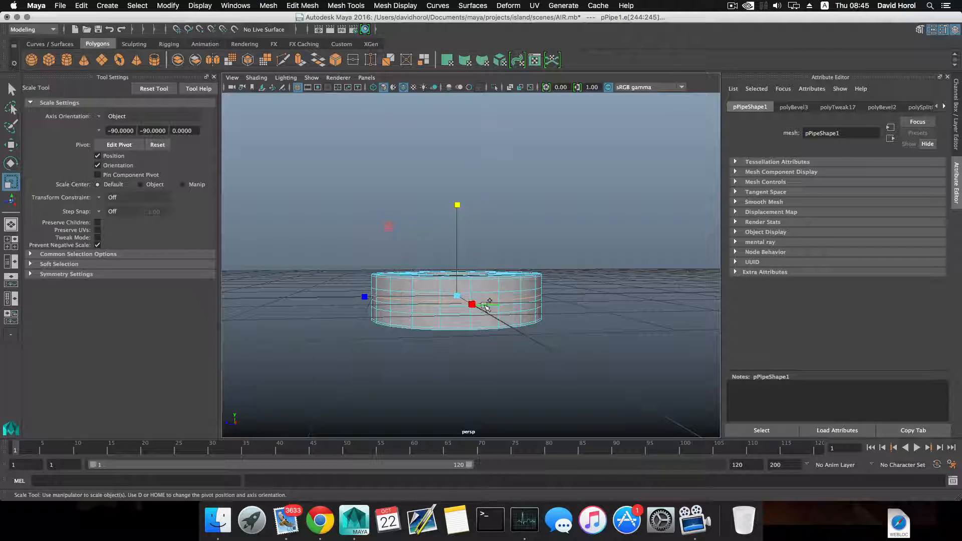
left_click_drag(459, 207, 455, 174)
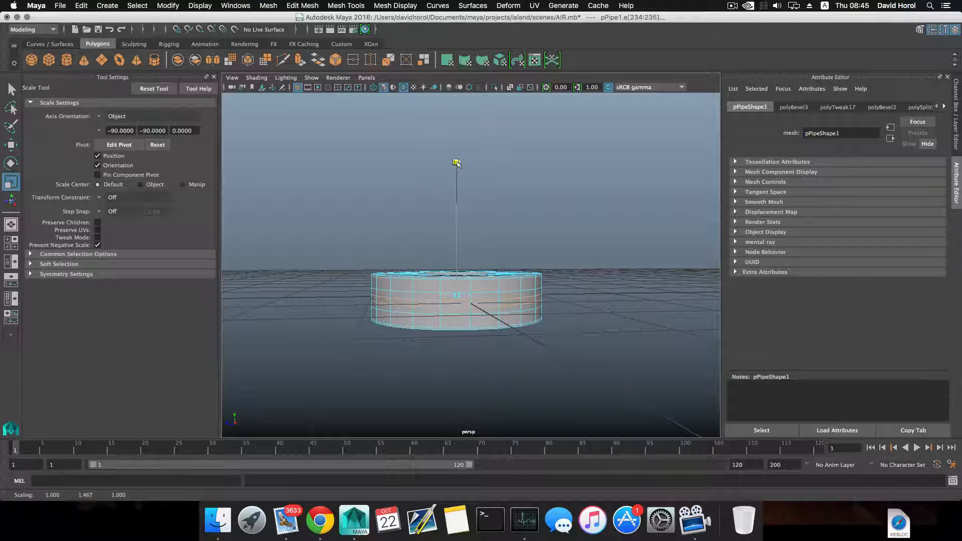
left_click_drag(451, 125, 453, 117)
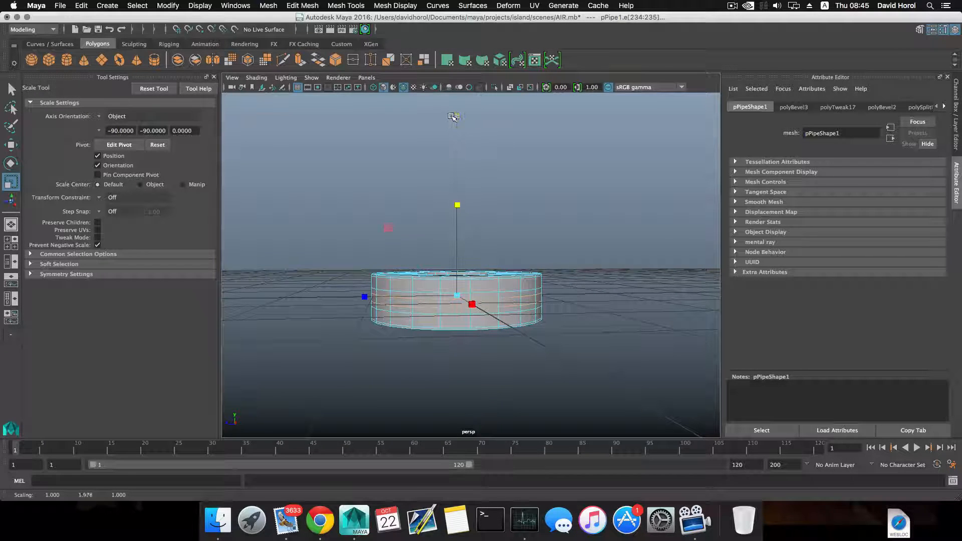
Select the two middle edge loops on the ring's side and scale them vertically to adjust the band between them.
double_click(430, 293)
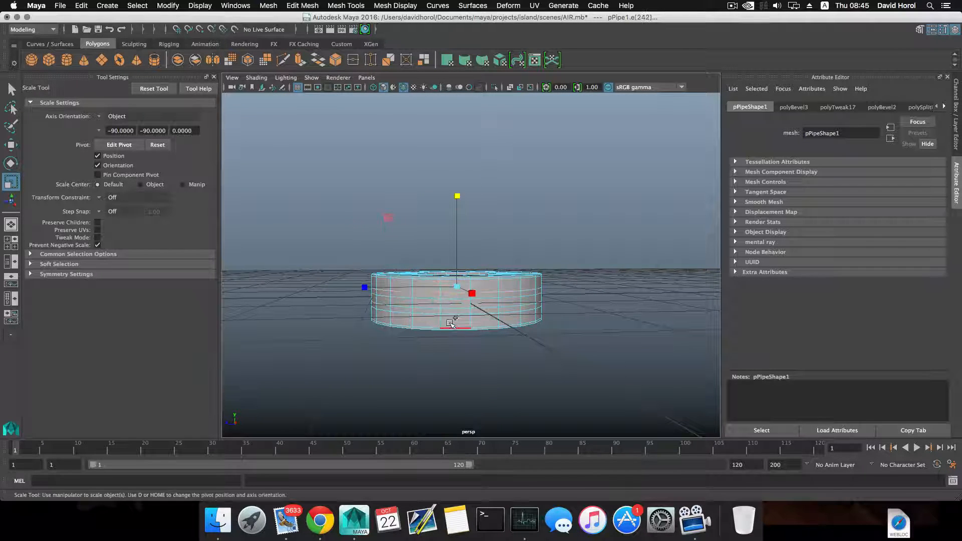
double_click(449, 305)
left_click_drag(457, 206, 475, 320)
Select two adjacent faces in the ring's middle band and extrude them outward together with a Local Translate Z of 1.601.
scroll(476, 319, "up", 5)
middle_click_drag(484, 313, 492, 306, "alt")
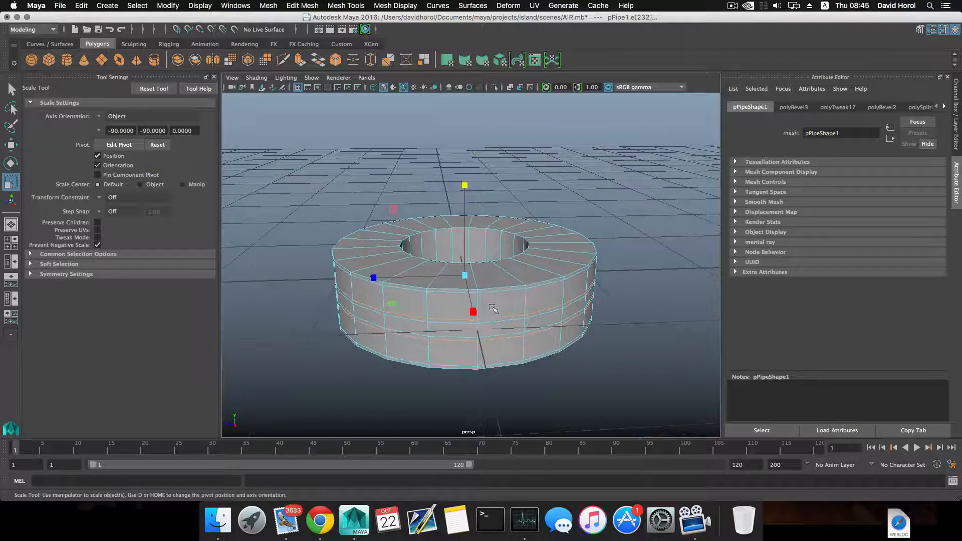
left_click_drag(491, 306, 485, 299, "alt")
right_click_drag(494, 284, 495, 287)
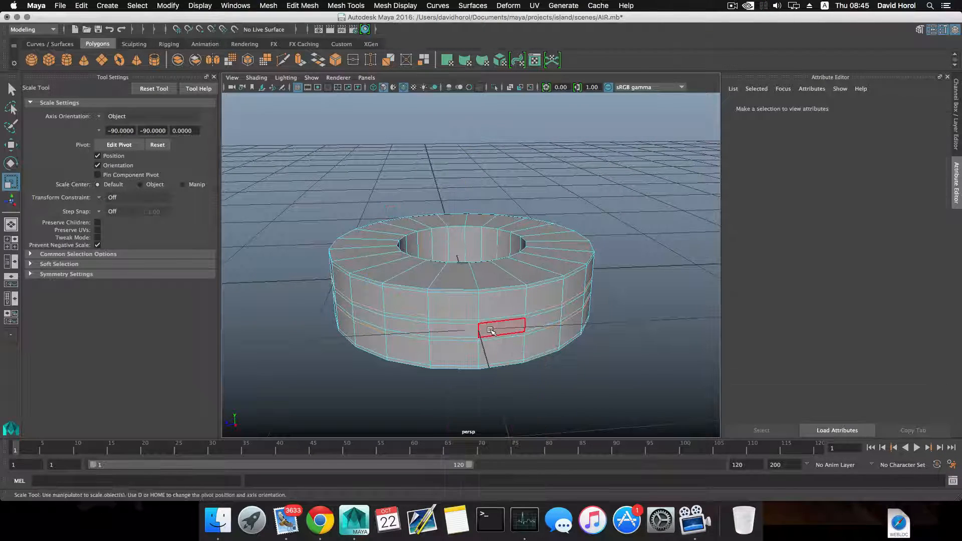
left_click(487, 330)
left_click(467, 330, "shift")
scroll(480, 355, "down", 5)
left_click_drag(477, 348, 458, 341, "alt")
left_click_drag(458, 286, 480, 320, "alt")
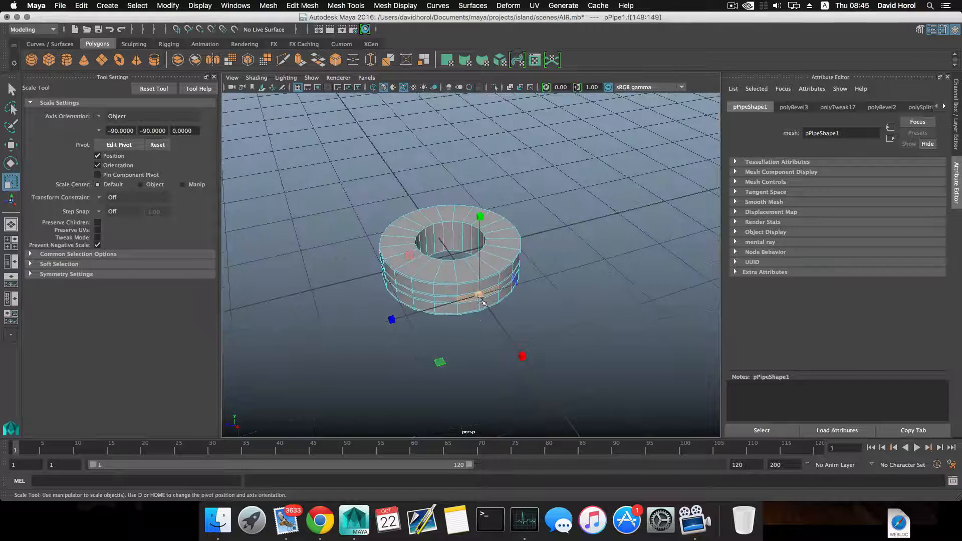
left_click(300, 61)
left_click_drag(507, 317, 554, 408)
Select the outer corner vertices of the extruded blade and scale them apart along Z to about 1.89 to widen its tip.
middle_click_drag(554, 408, 569, 318, "alt")
left_click_drag(570, 317, 531, 341, "alt")
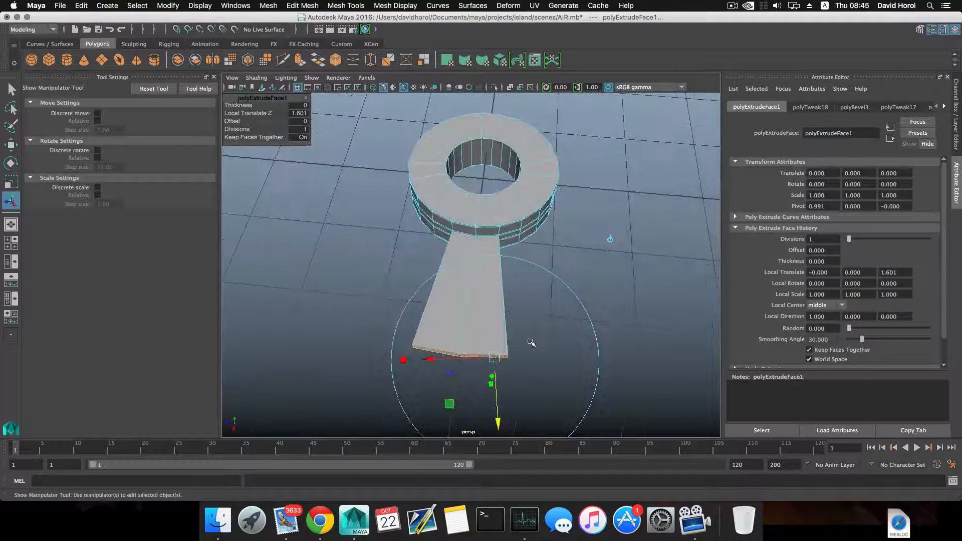
left_click_drag(475, 309, 480, 316, "alt")
right_click_drag(480, 316, 420, 273)
left_click_drag(422, 284, 464, 404, "alt")
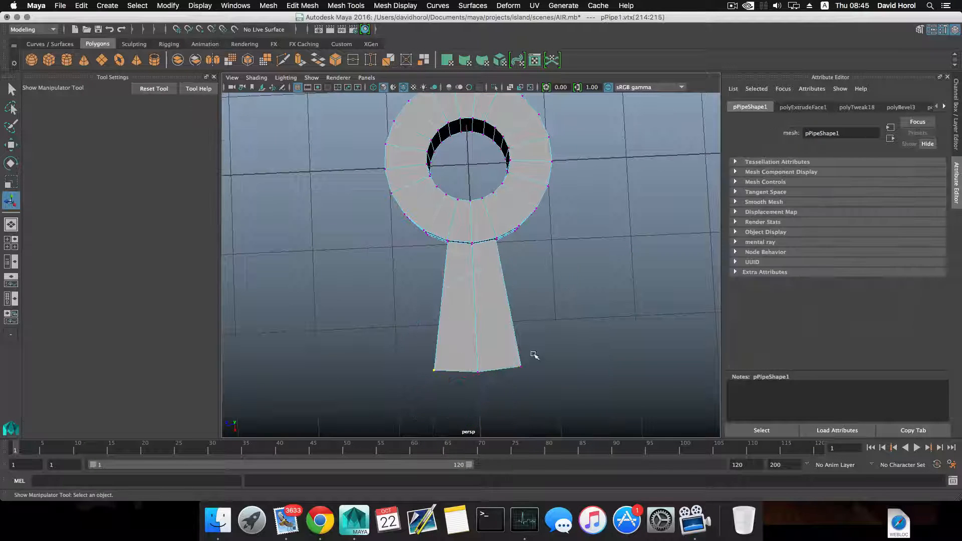
left_click_drag(535, 354, 513, 388, "shift")
key("r")
left_click_drag(393, 366, 308, 372)
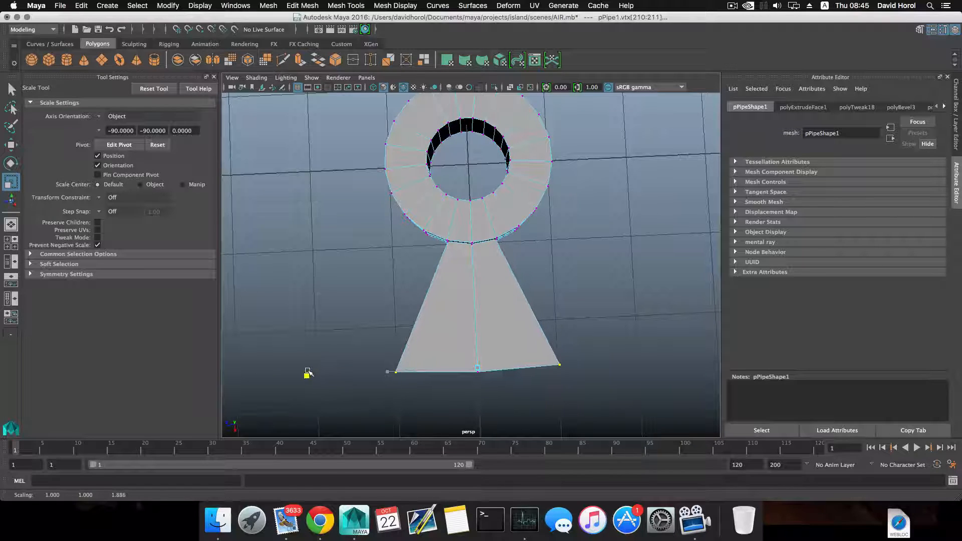
Select the middle vertices on the blade's outer edge and move them outward to give the tip a point.
middle_click_drag(403, 365, 401, 335, "alt")
left_click_drag(479, 369, 521, 340)
key("w")
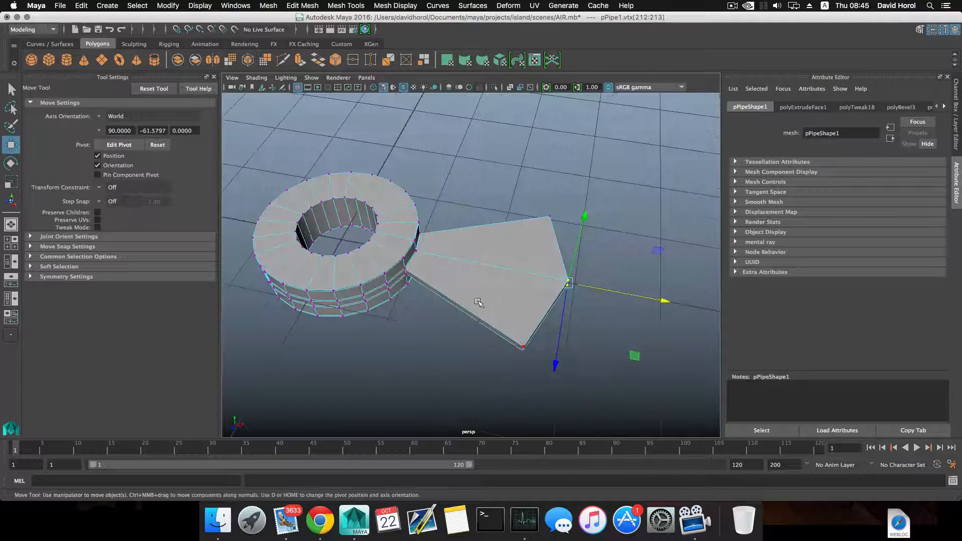
Insert an edge loop across the blade about midway between the ring and the tip.
left_click_drag(478, 301, 494, 303, "alt")
right_click_drag(490, 255, 507, 281)
left_click(489, 257)
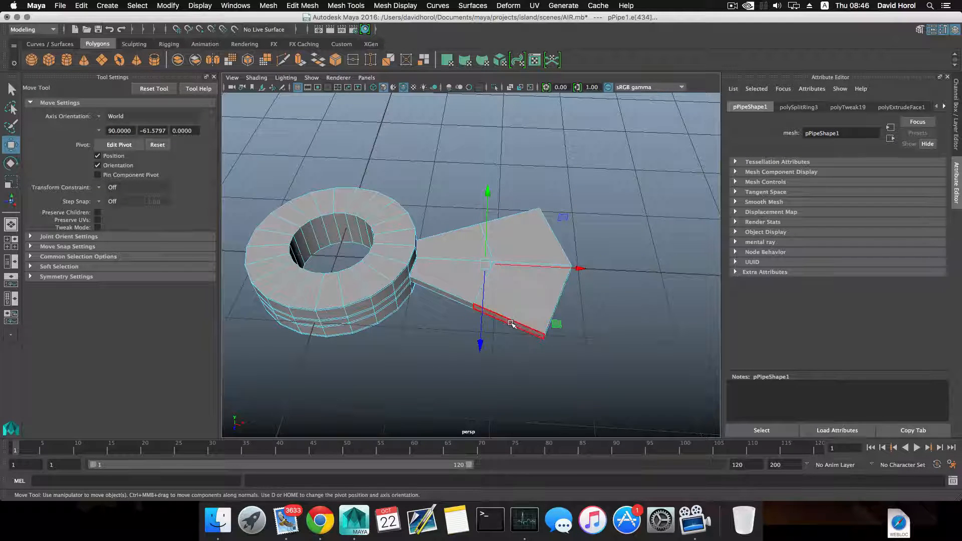
Try to extrude the outer side face on one edge of the blade with a Local Translate Z of about 0.518.
left_click(511, 323)
left_click_drag(510, 323, 471, 335, "alt")
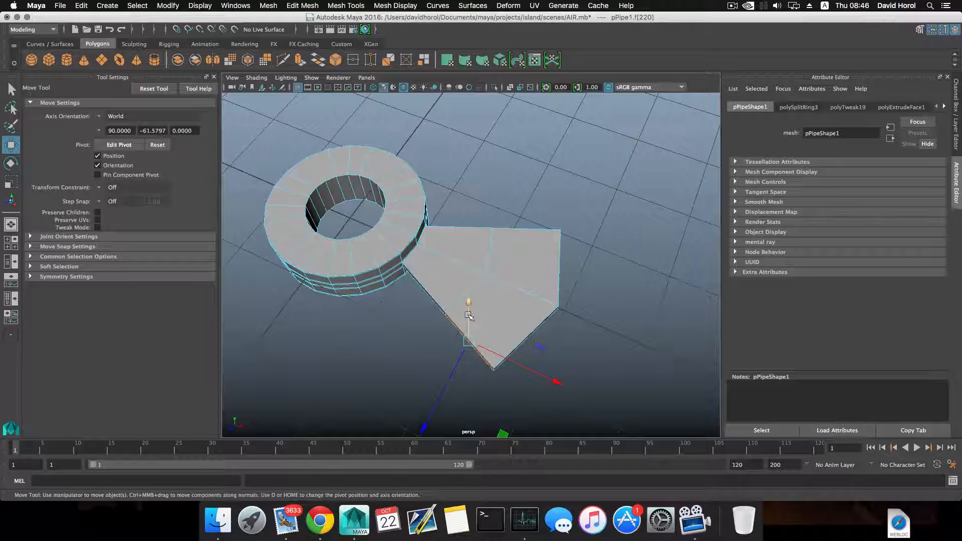
left_click(300, 59)
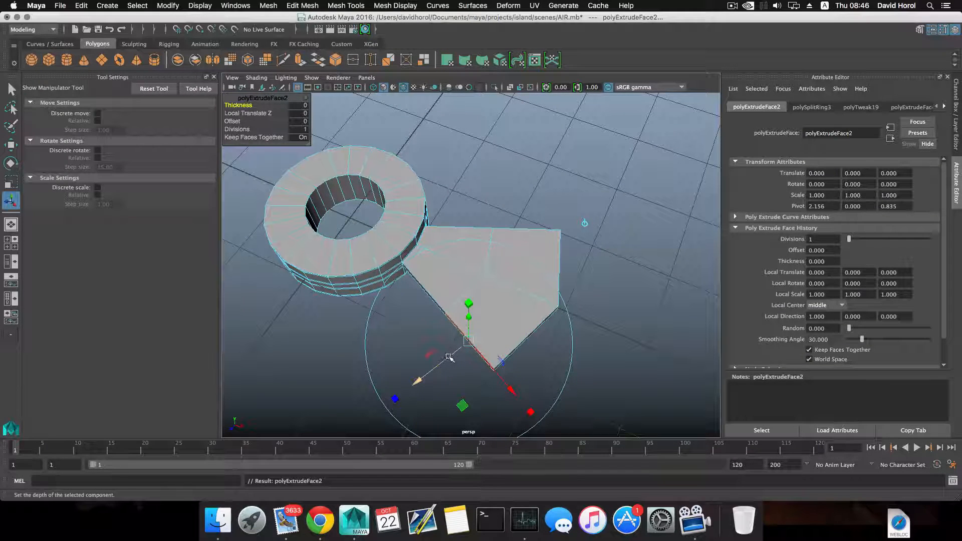
left_click_drag(449, 357, 413, 387)
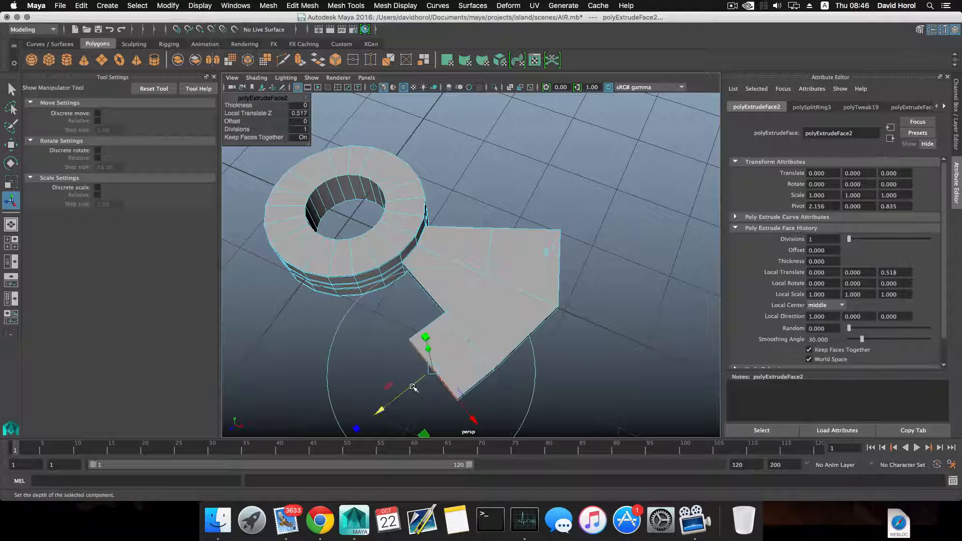
key("super+z")
key("super+z")
Add the matching outer side face on the blade's opposite edge and extrude both with a Local Translate Z of 0.431.
left_click_drag(527, 312, 491, 280, "alt")
left_click(429, 290, "shift")
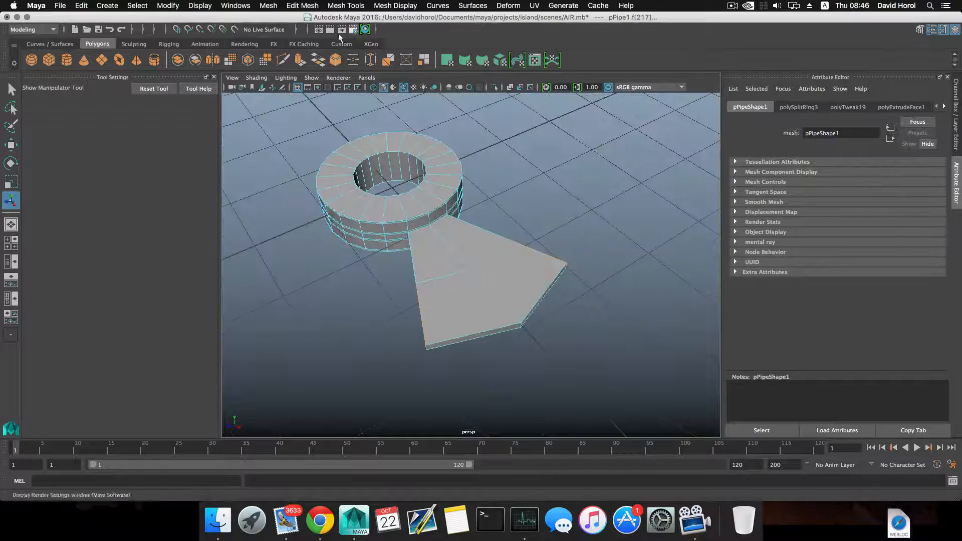
left_click(299, 61)
left_click_drag(569, 246, 596, 291, "alt")
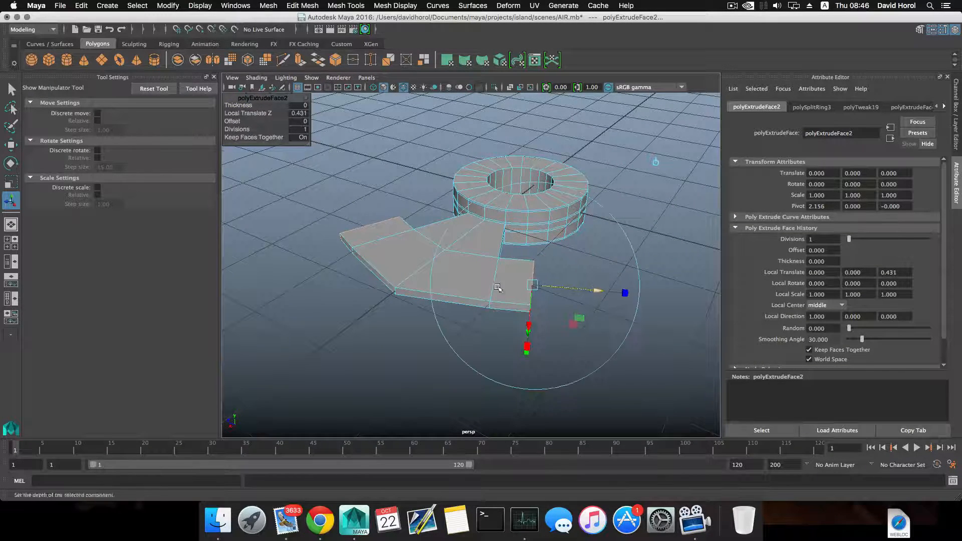
Move the two inner notch corners and the blade's centre vertices toward the ring to soften the shoulders.
left_click_drag(498, 288, 497, 339, "alt")
right_click_drag(411, 255, 359, 248)
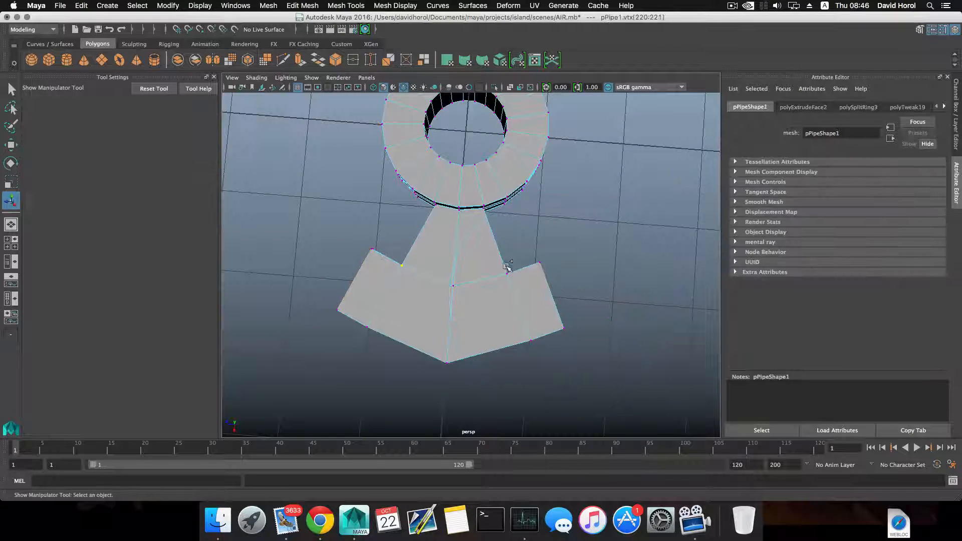
left_click_drag(497, 285, 497, 286, "shift")
key("w")
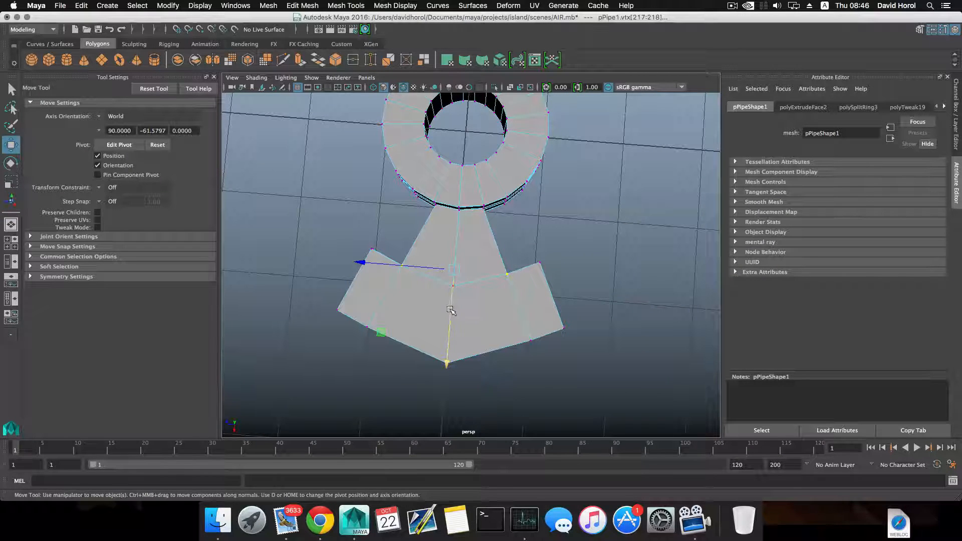
mouse_move(450, 310)
left_mouse_down()
mouse_move(445, 296)
mouse_move(456, 277)
mouse_move(458, 310)
left_mouse_up()
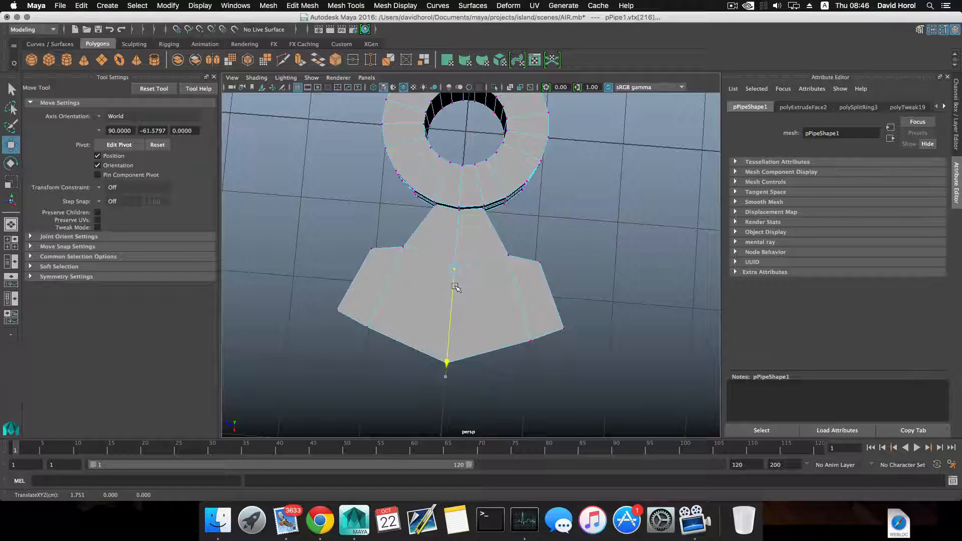
Split the edge ring through the centre edge of the blade's outer section, adding a loop across both lobes.
middle_click_drag(367, 271, 408, 270, "alt")
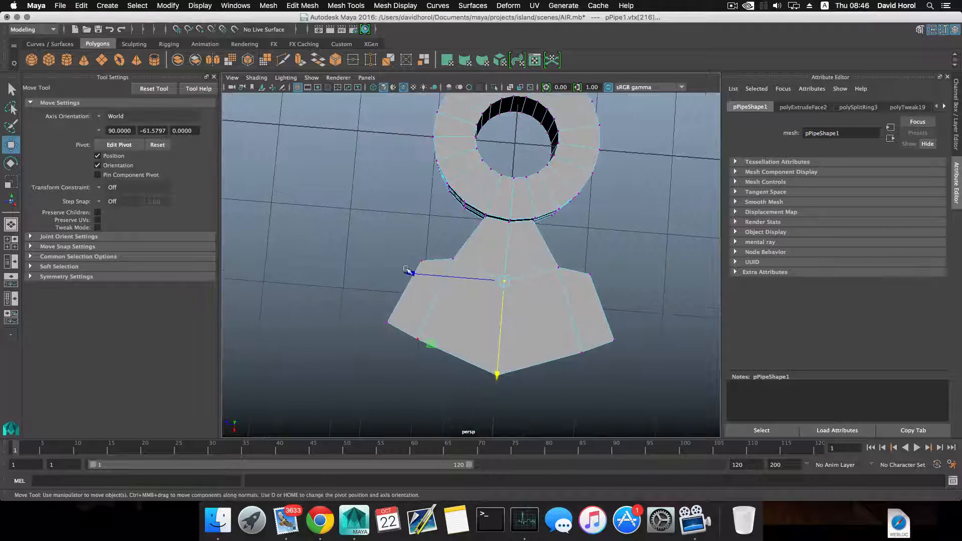
right_click_drag(448, 310, 446, 227)
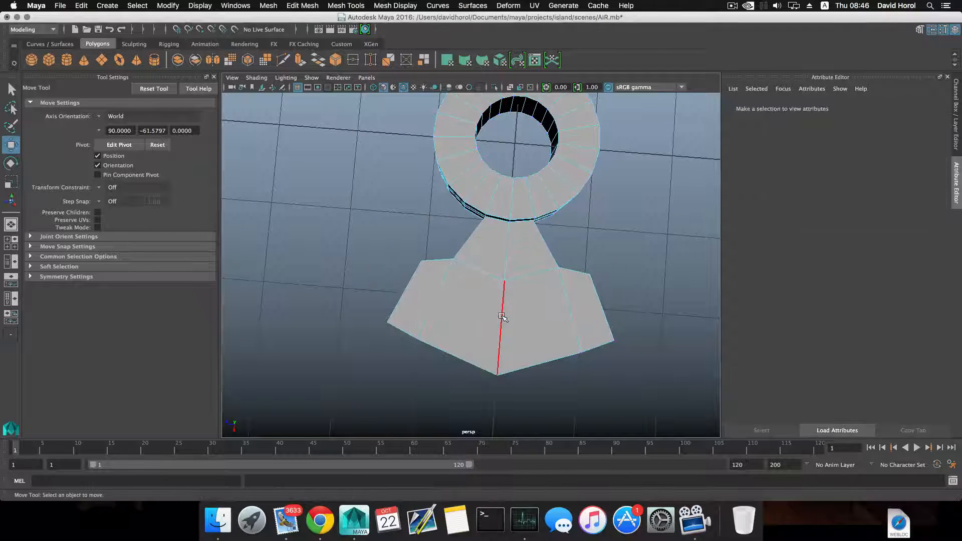
left_click(502, 317)
right_click_drag(502, 317, 504, 351, "ctrl")
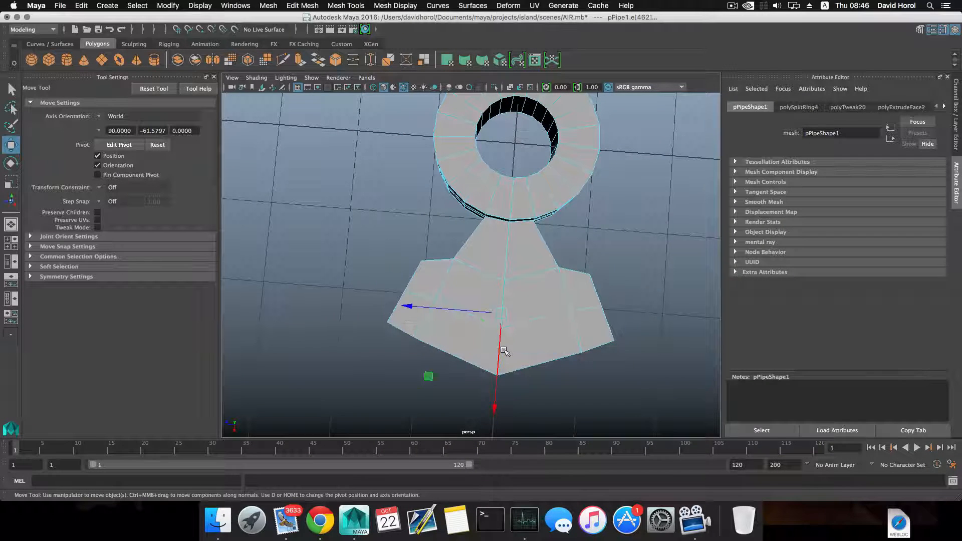
Select the new loop's end vertices on both lobes and scale them apart along Z to round the blade's sides.
right_click_drag(411, 263, 393, 275)
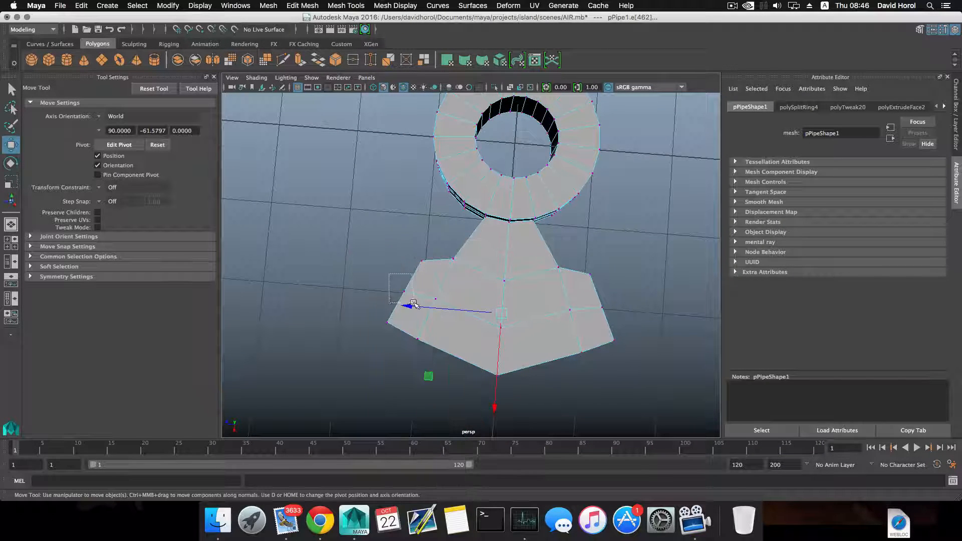
left_click(404, 291)
left_click(601, 308, "shift")
key("r")
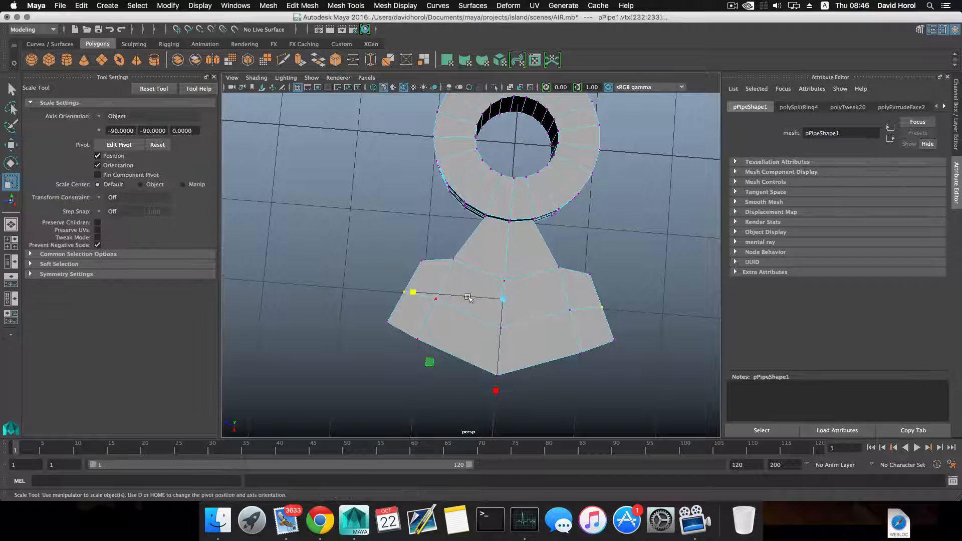
left_click_drag(411, 293, 397, 294)
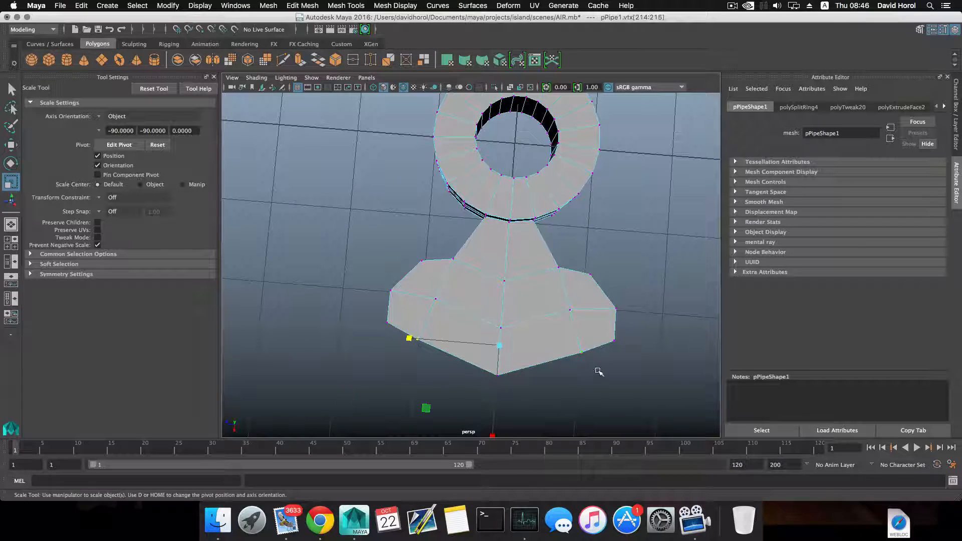
Move the blade's outer corner vertices outward to about 2.807 in X, then push the tip's centre vertices farther out.
key("w")
left_click_drag(499, 370, 500, 391)
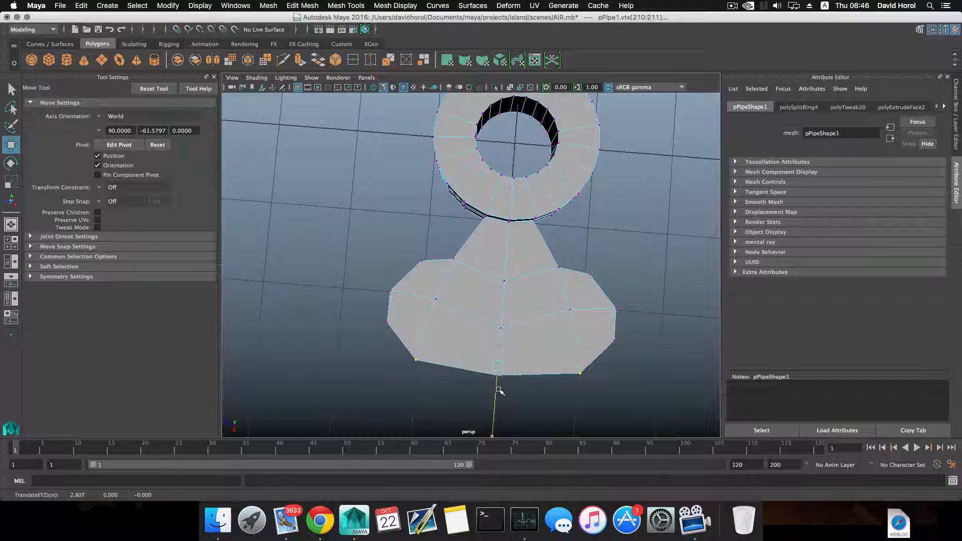
middle_click_drag(510, 382, 509, 333, "alt")
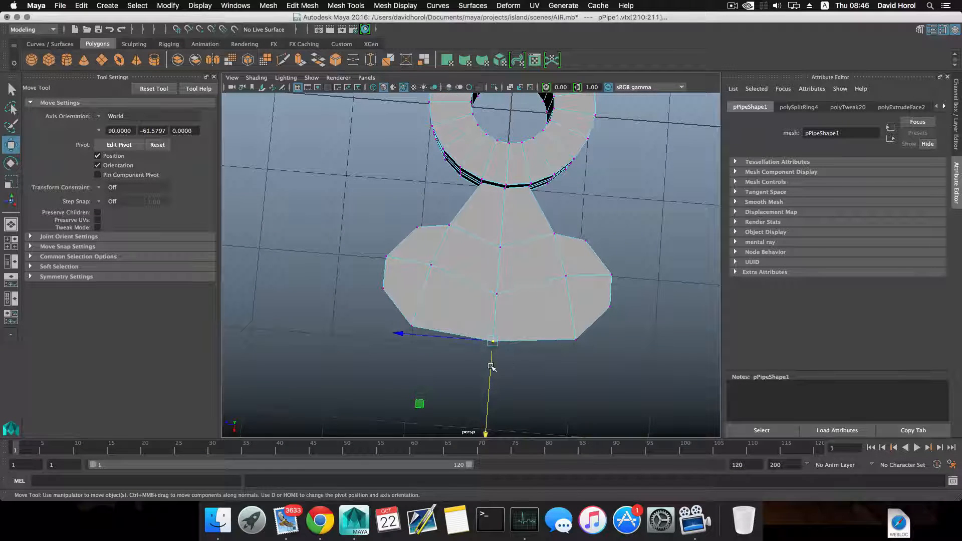
left_click_drag(491, 367, 501, 310)
scroll(490, 386, "down", 5)
key("1")
Select all vertices of one blade lobe and lower them to about -0.222 in Y to tilt that side.
right_click_drag(456, 318, 524, 331, "alt")
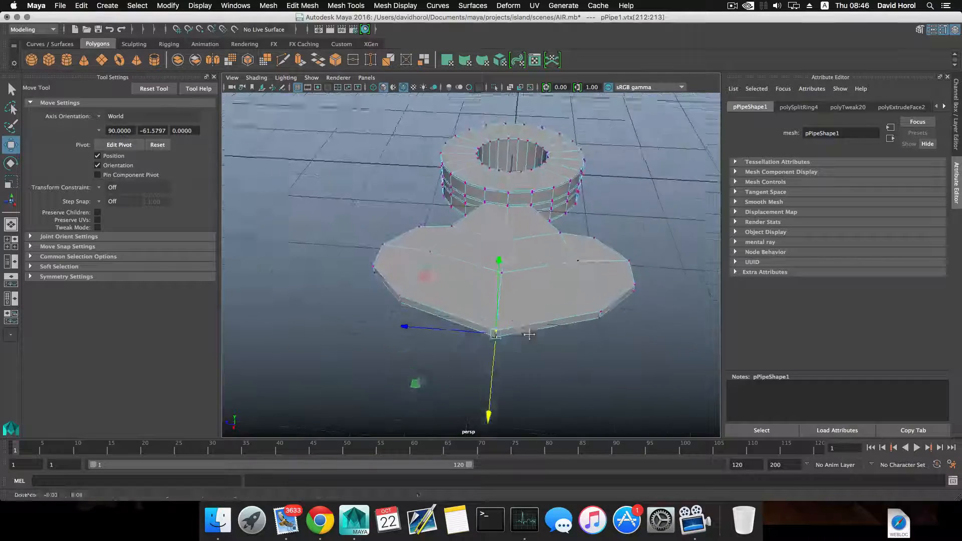
left_click_drag(523, 331, 529, 347, "alt")
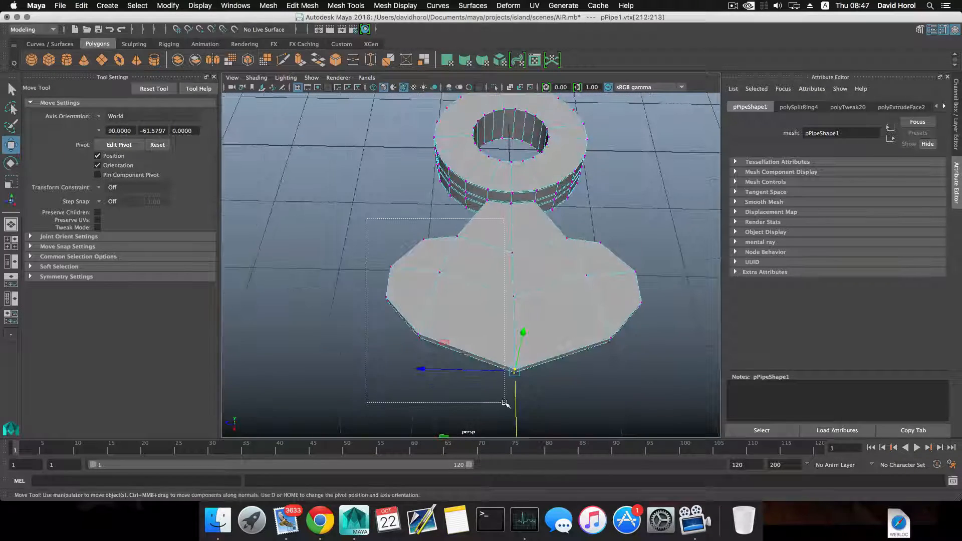
left_click_drag(505, 403, 484, 360)
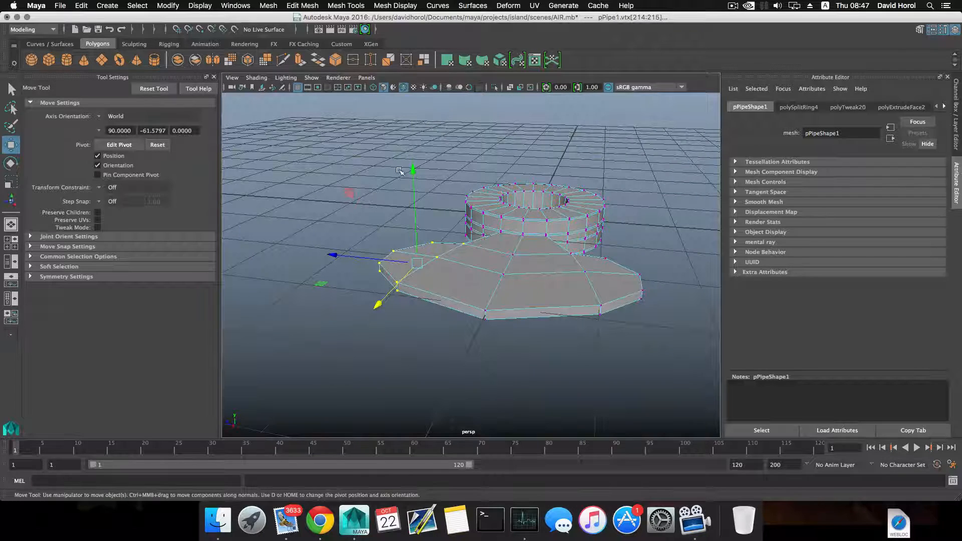
left_click_drag(413, 169, 415, 202)
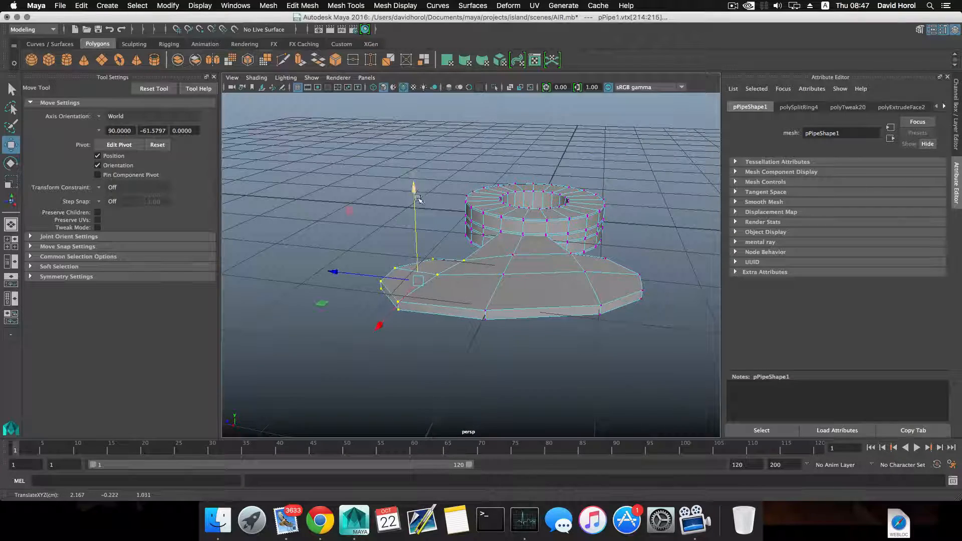
Move the tip's centre vertices to about 3.137 in X and check the blade's outline in smooth preview.
left_click_drag(418, 199, 459, 302, "alt")
mouse_move(479, 342)
left_mouse_down()
mouse_move(461, 330)
mouse_move(463, 344)
left_mouse_up()
key("3")
key("1")
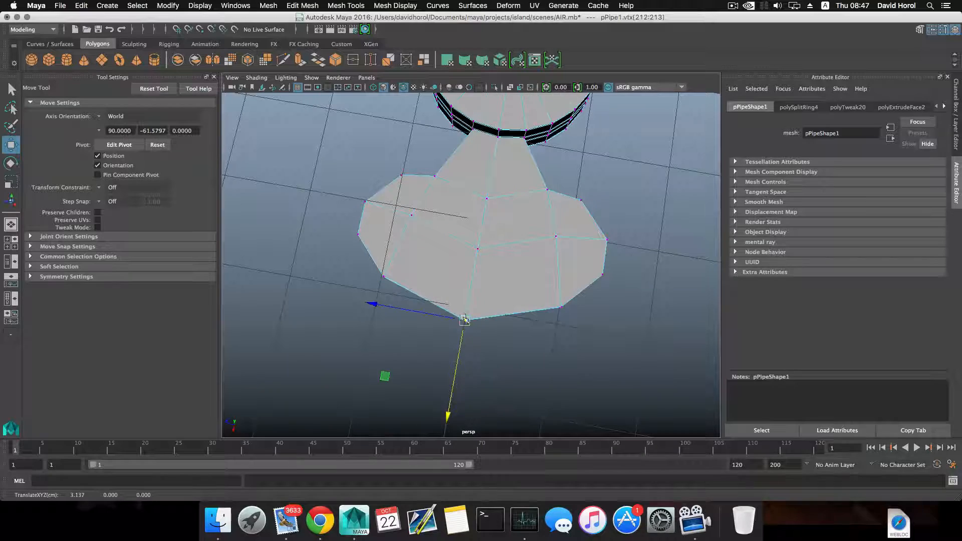
left_click_drag(498, 293, 431, 332, "alt")
key("3")
scroll(496, 338, "down", 5)
key("1")
Select the vertices of the opposite blade lobe and rotate them slightly to twist that side.
right_click_drag(432, 332, 546, 406, "alt")
left_click_drag(546, 406, 469, 330, "alt")
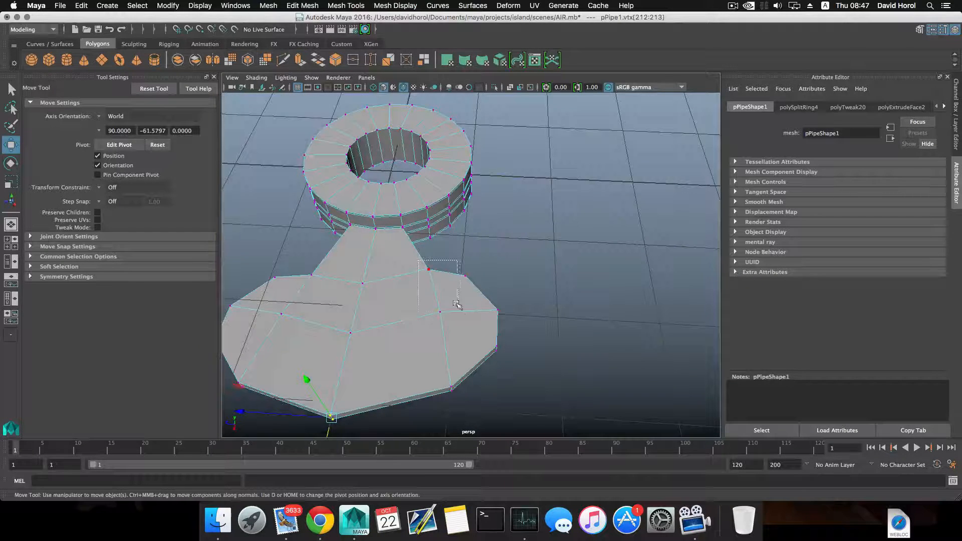
left_click_drag(556, 415, 557, 415)
left_click_drag(556, 415, 537, 350, "alt")
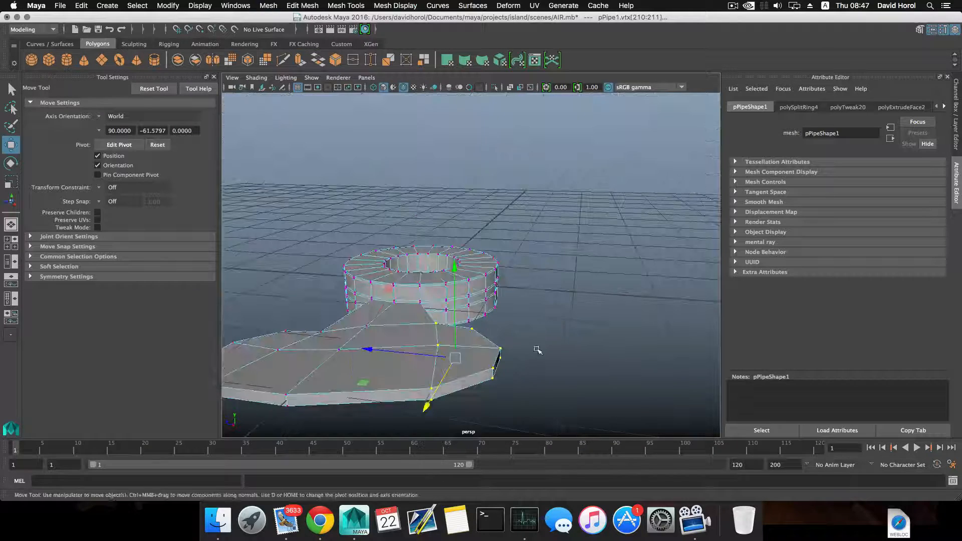
key("e")
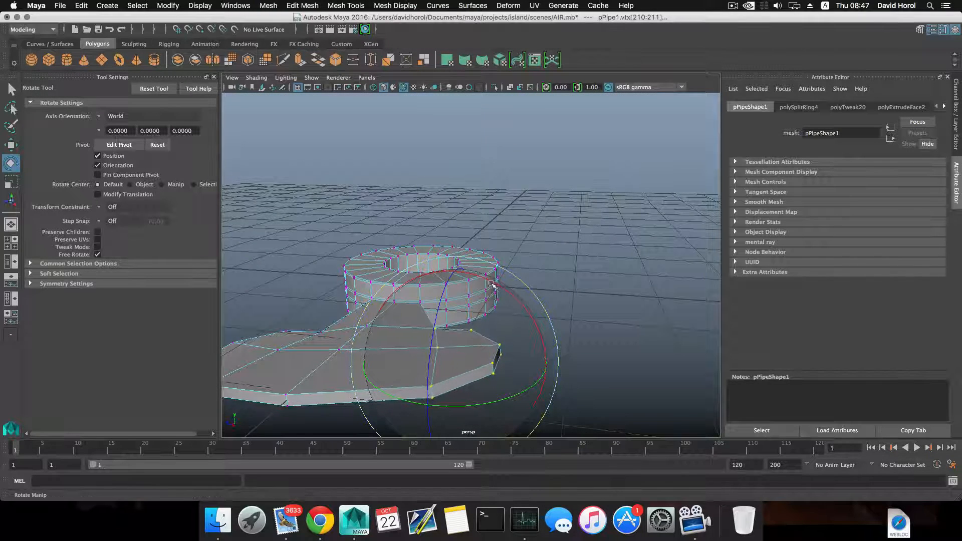
Examine the twisted blade from several angles, comparing the smooth preview with the unsmoothed mesh.
key("3")
scroll(475, 298, "down", 3)
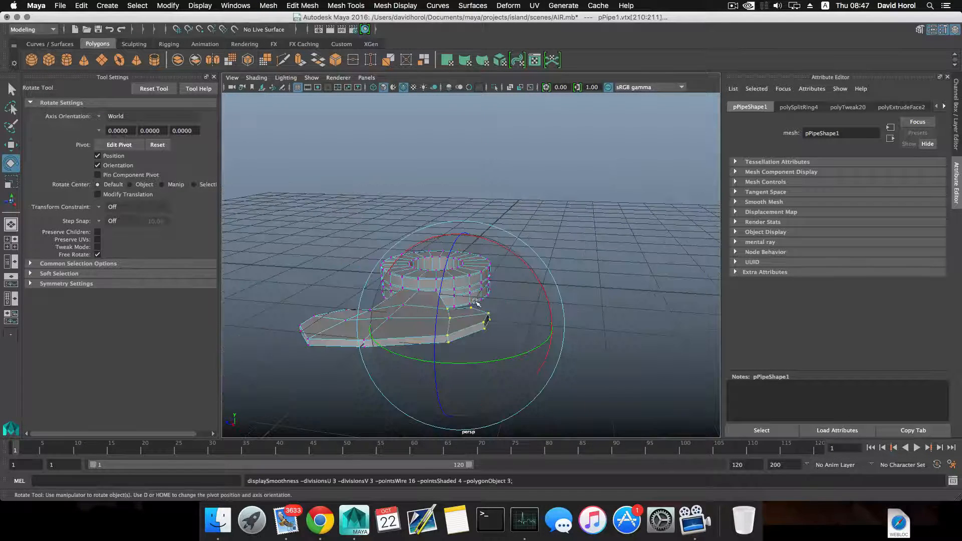
left_click_drag(467, 304, 479, 373, "alt")
key("1")
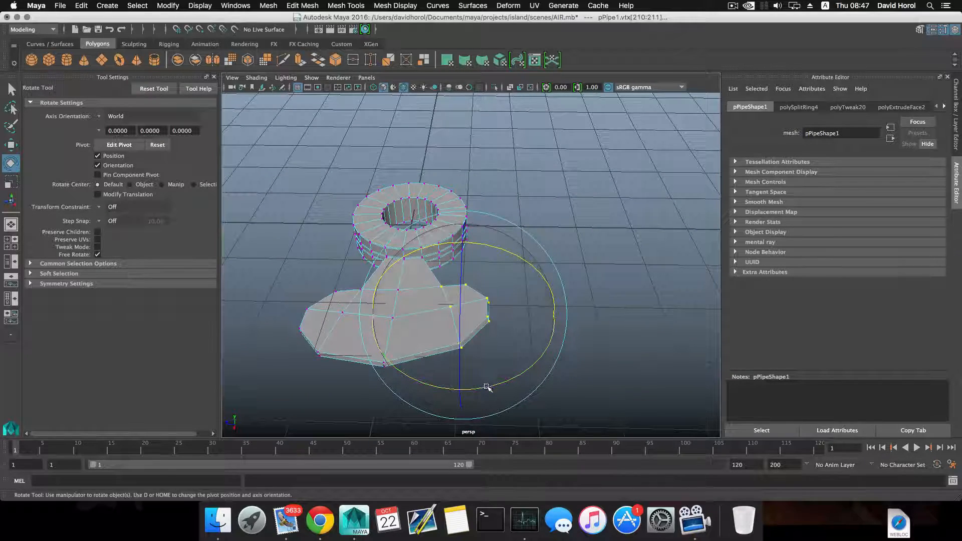
key("3")
left_click_drag(477, 361, 573, 361, "alt")
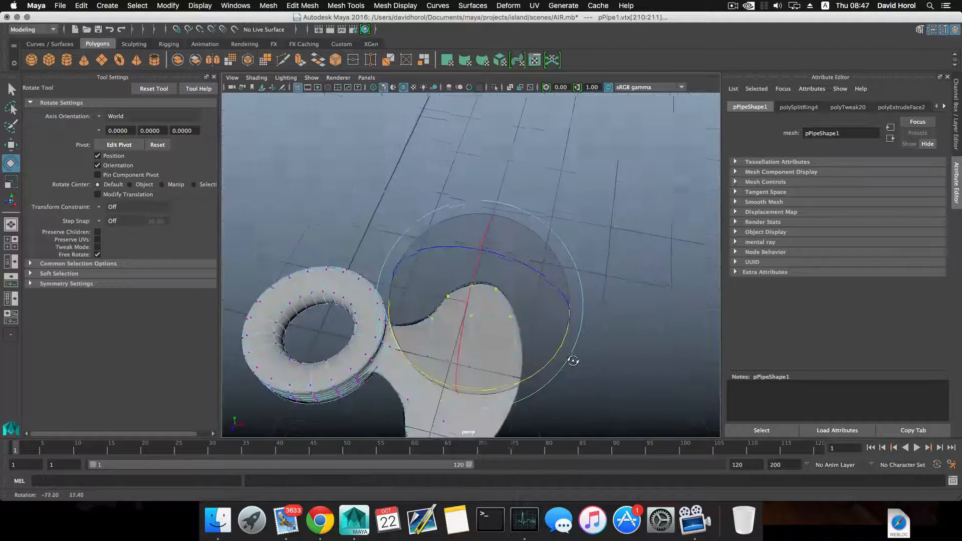
key("1")
scroll(570, 361, "down", 3)
Select all of the blade's faces, extract them from the ring as a separate object, and return to object selection.
key("F8")
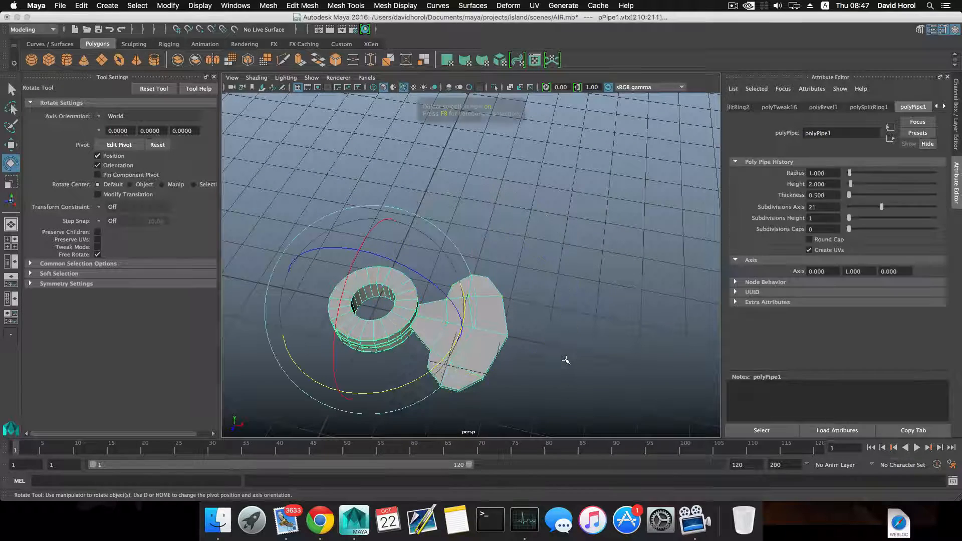
key("F8")
key("F8")
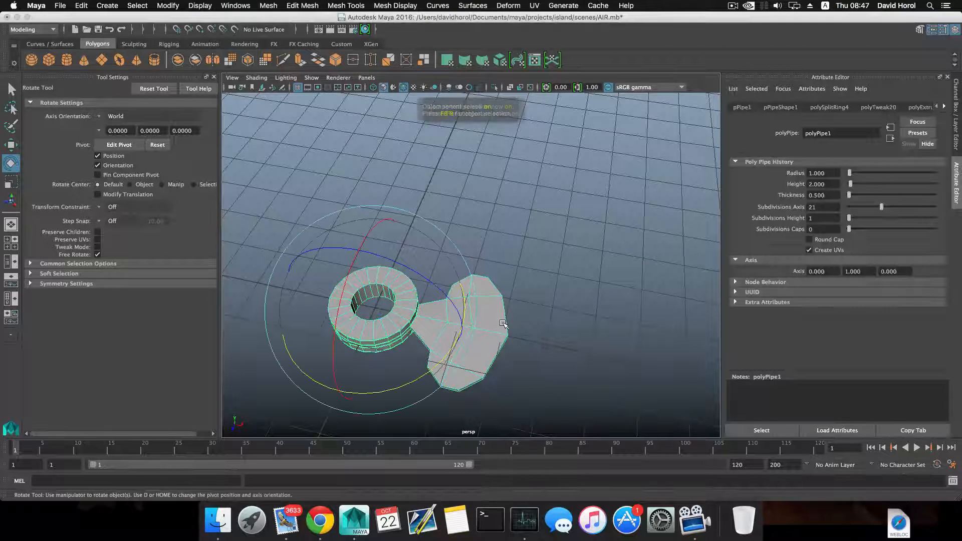
left_click(535, 321)
left_click_drag(535, 321, 544, 337, "alt")
right_click_drag(471, 256, 467, 287)
left_click_drag(465, 286, 471, 298, "alt")
left_click_drag(441, 241, 498, 325)
right_click_drag(500, 327, 521, 465, "shift")
key("F8")
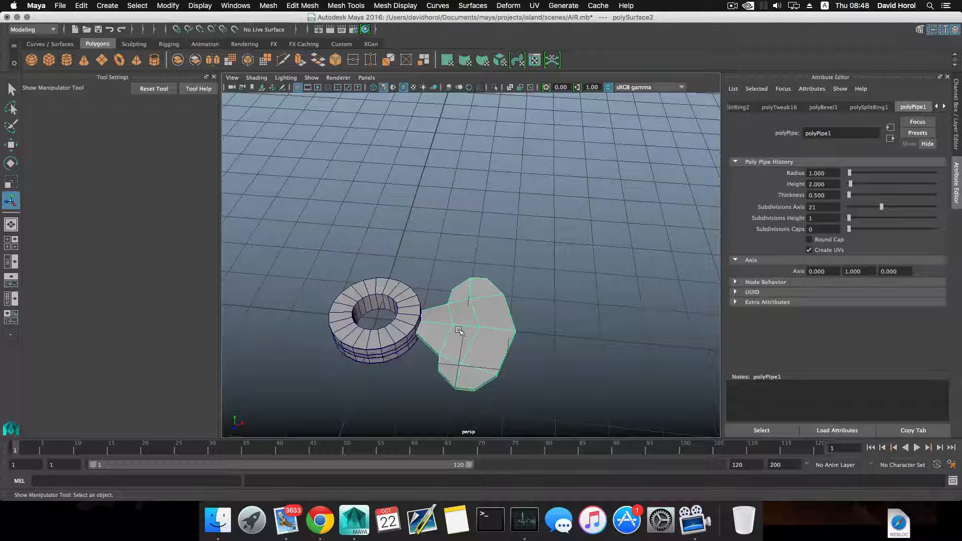
key("w")
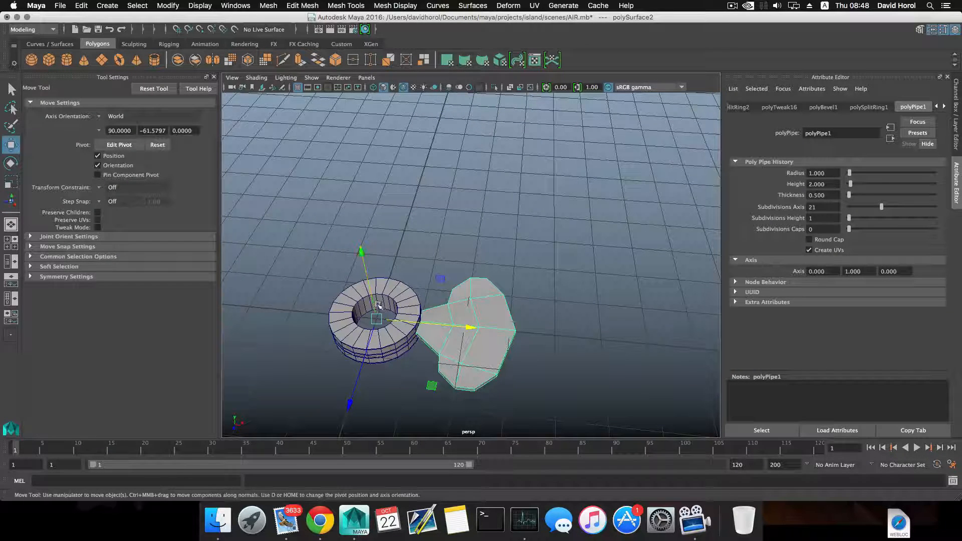
left_click_drag(379, 304, 457, 294, "alt")
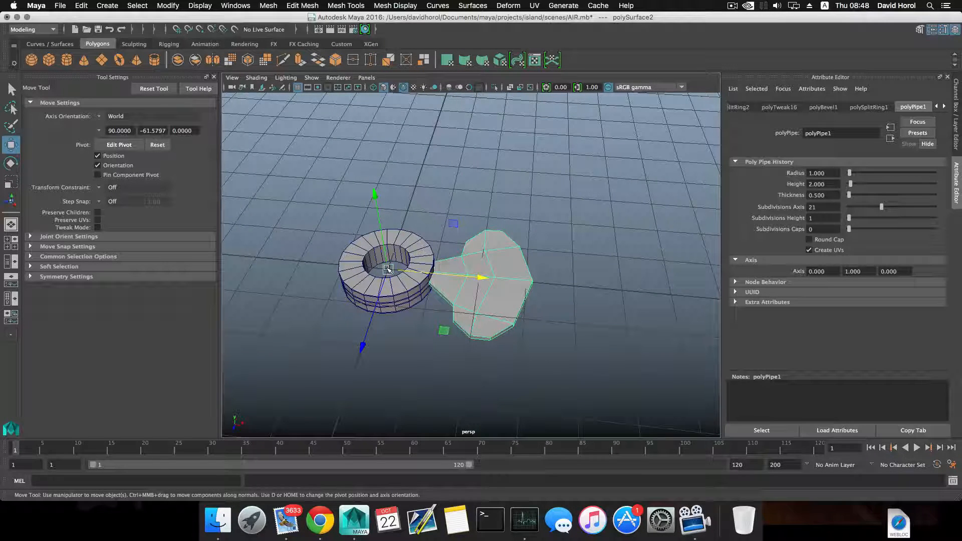
left_click_drag(388, 270, 432, 254, "alt")
right_click_drag(415, 269, 444, 277, "alt")
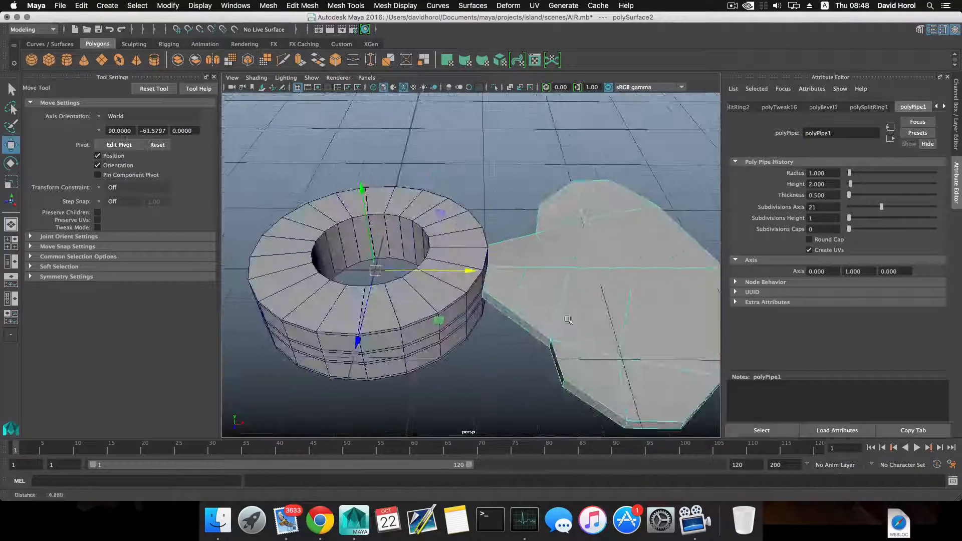
Delete two adjacent faces from the narrow middle band of the hub's outer wall to open a second blade socket.
middle_click_drag(440, 302, 457, 286, "alt")
left_click_drag(458, 287, 447, 269, "alt")
left_click(439, 277, "shift")
right_click_drag(447, 269, 445, 281)
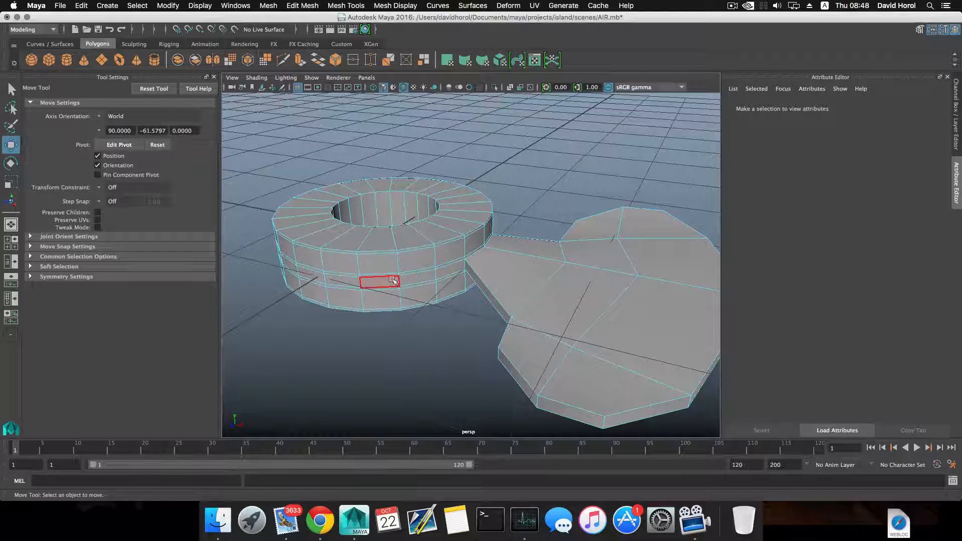
left_click_drag(319, 275, 379, 308, "alt")
left_click(379, 309)
left_click(349, 306, "shift")
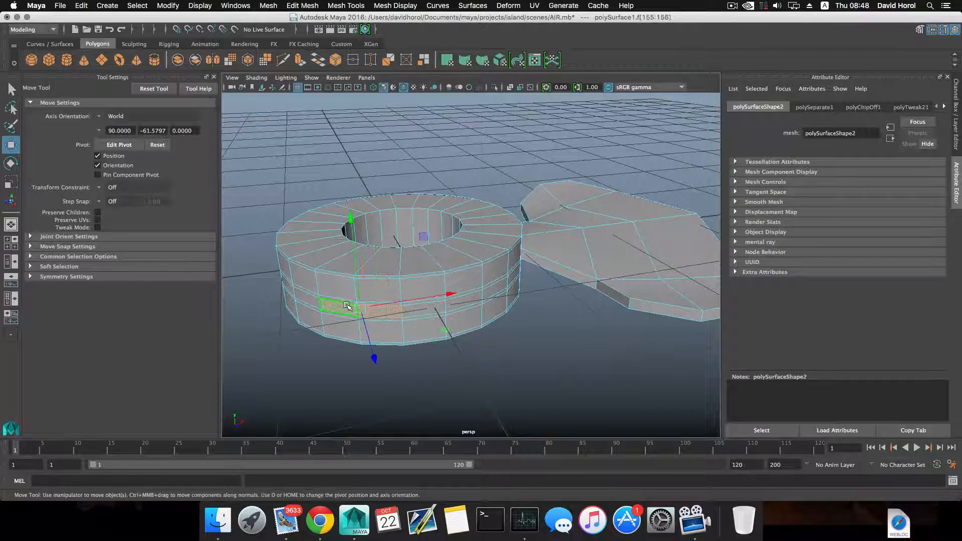
key("Delete")
Delete the matching pair of adjacent middle-band faces on the hub's remaining side to open the third blade socket.
left_click_drag(346, 306, 386, 276, "alt")
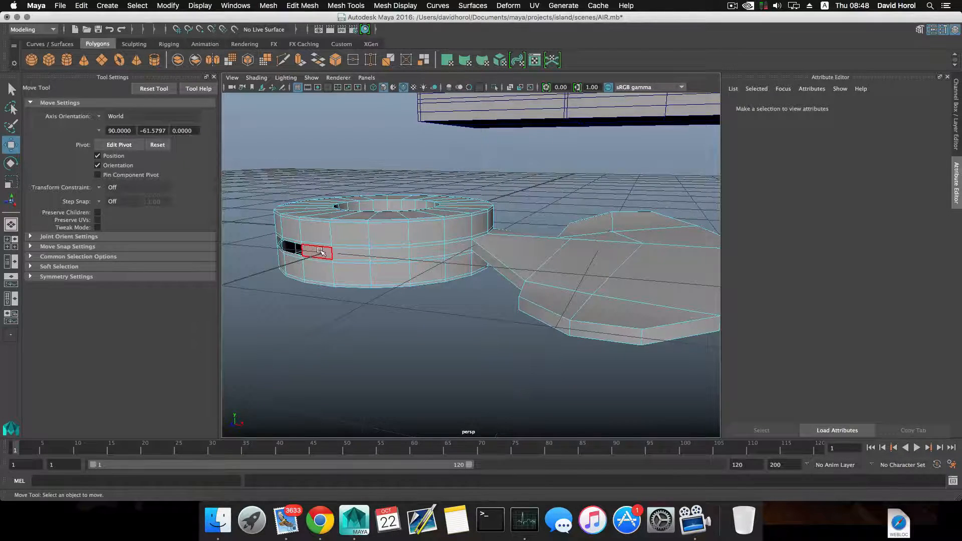
left_click_drag(321, 252, 458, 294, "alt")
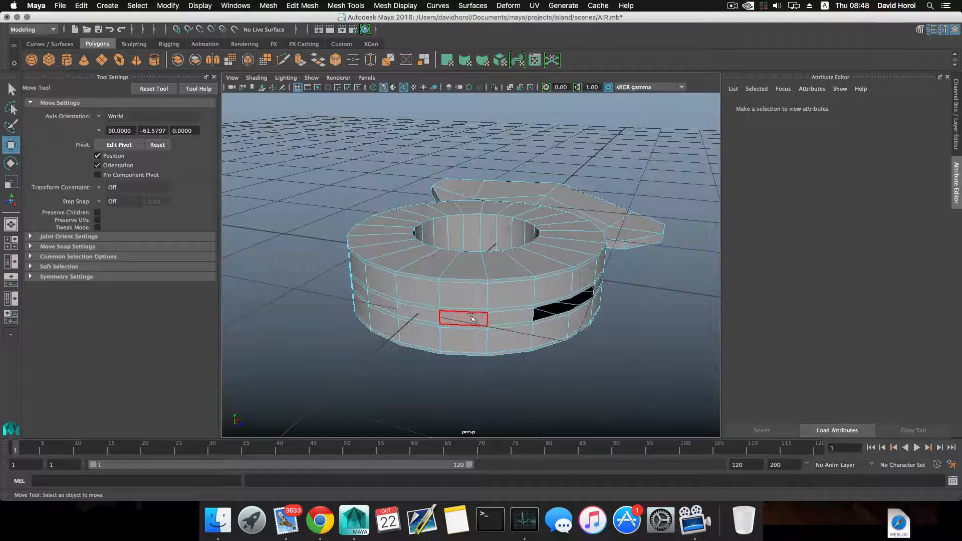
left_click_drag(355, 285, 569, 255, "alt")
left_click(513, 313)
left_click(477, 303, "shift")
key("Delete")
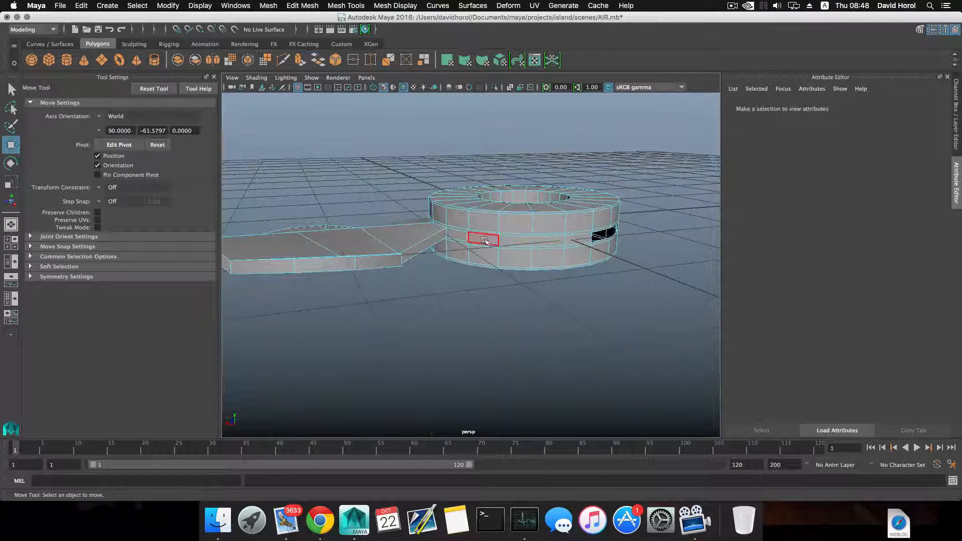
Return to object selection, leave only the blade selected without the hub, and duplicate it.
left_click_drag(475, 277, 506, 303, "alt")
key("F8")
right_click_drag(506, 303, 475, 376, "shift")
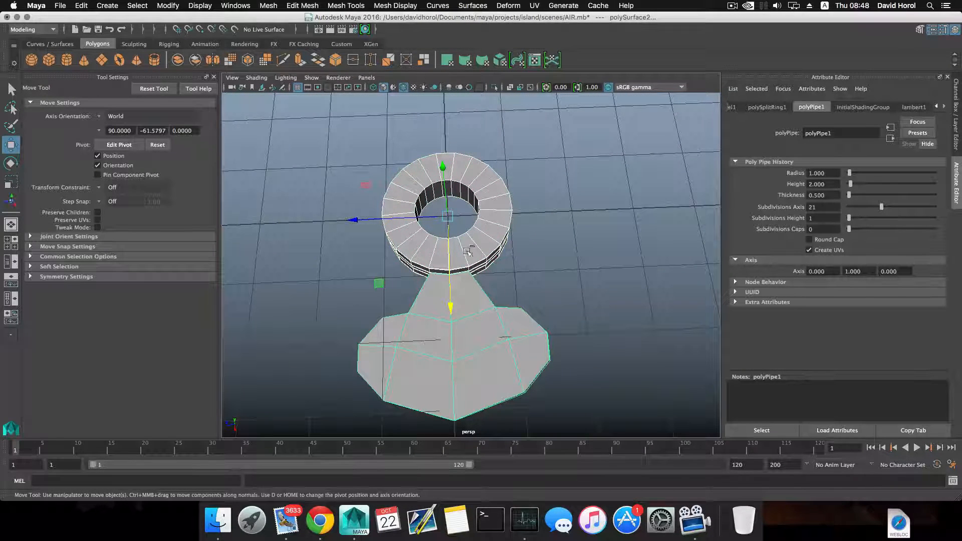
left_click(483, 237, "ctrl")
left_click_drag(521, 264, 461, 298, "alt")
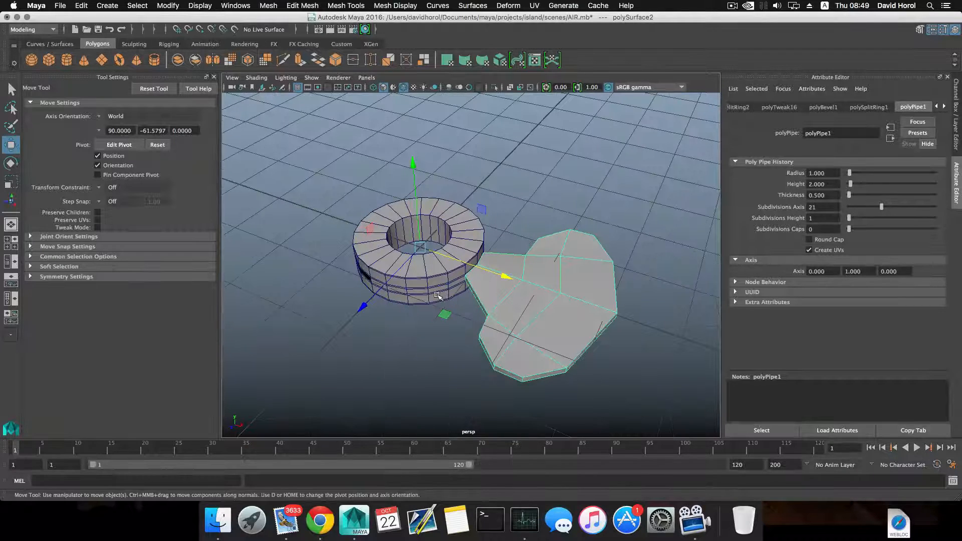
left_click(440, 297)
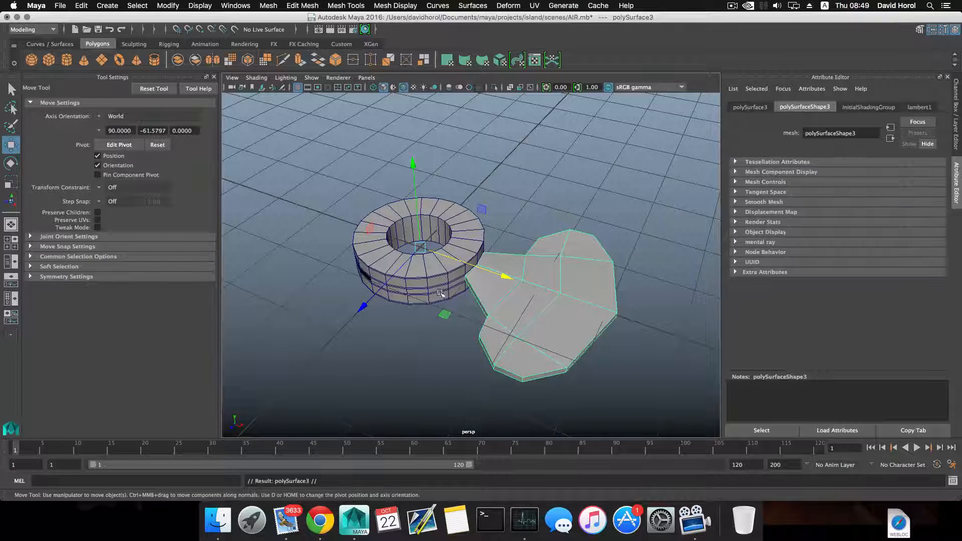
Rotate the blade copy 240 degrees in Y around the hub, and repeat the duplication with the same transform for a third blade.
key("e")
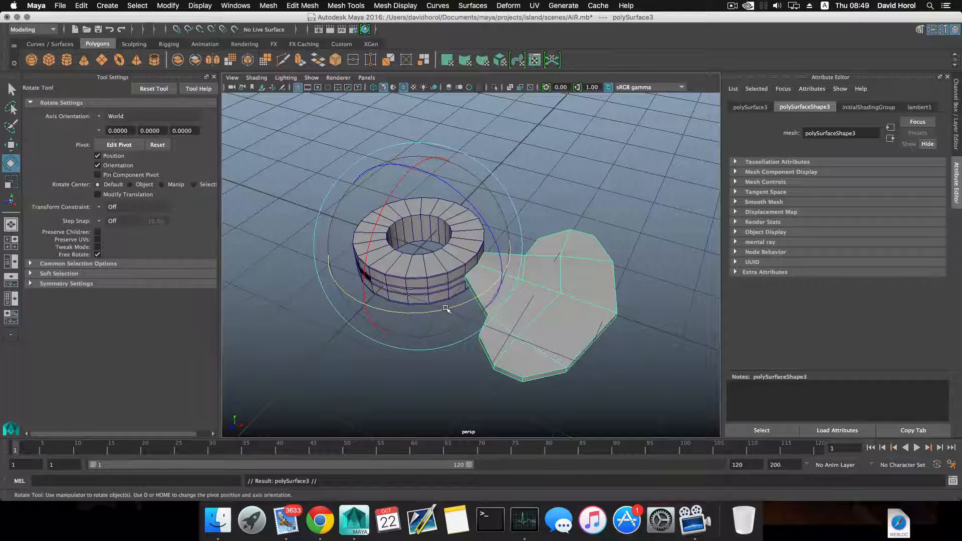
mouse_move(446, 309)
left_mouse_down()
mouse_move(367, 306)
mouse_move(446, 313)
mouse_move(436, 313)
left_mouse_up()
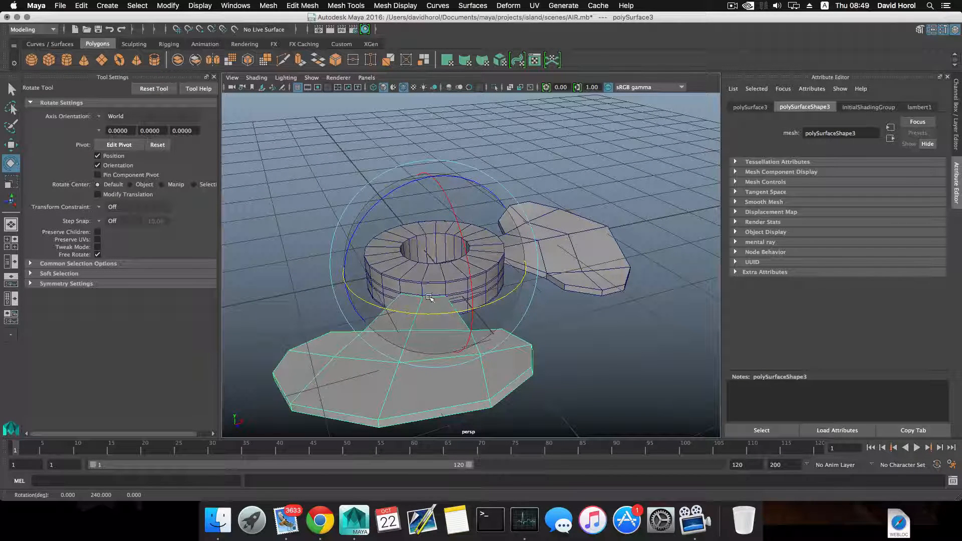
key("super+z")
left_click_drag(524, 308, 381, 203, "alt")
key("shift+d")
Select the hub and all three blades and combine them into one mesh.
left_click_drag(526, 339, 577, 382, "shift")
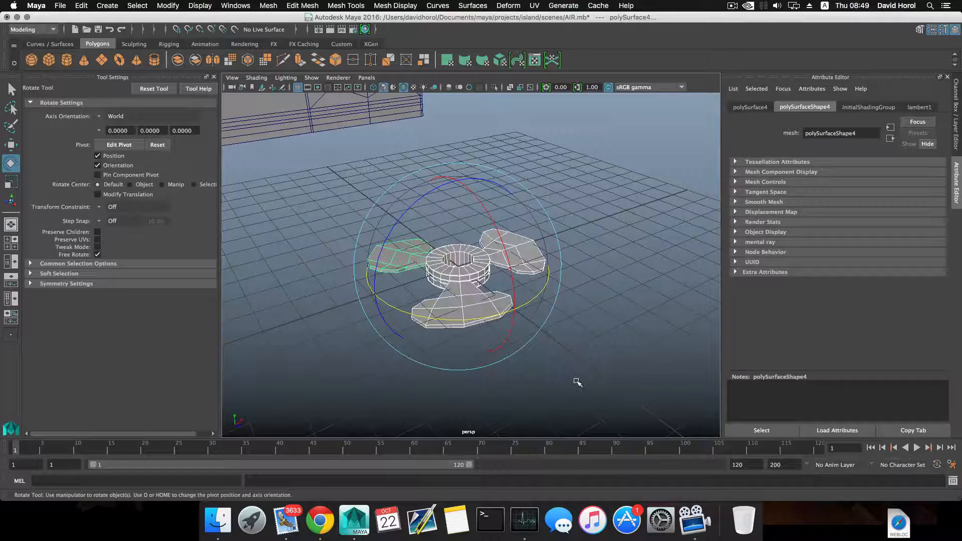
left_click(269, 6)
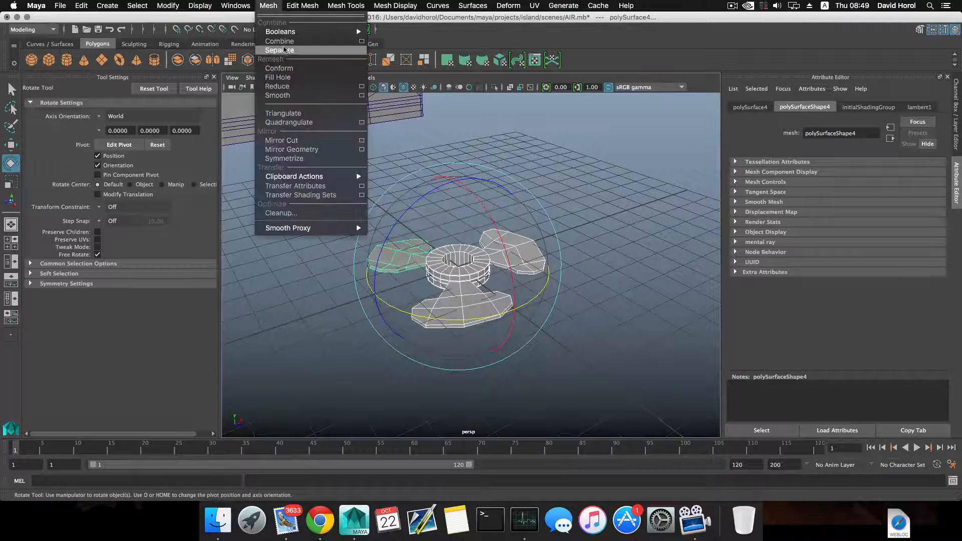
left_click(280, 41)
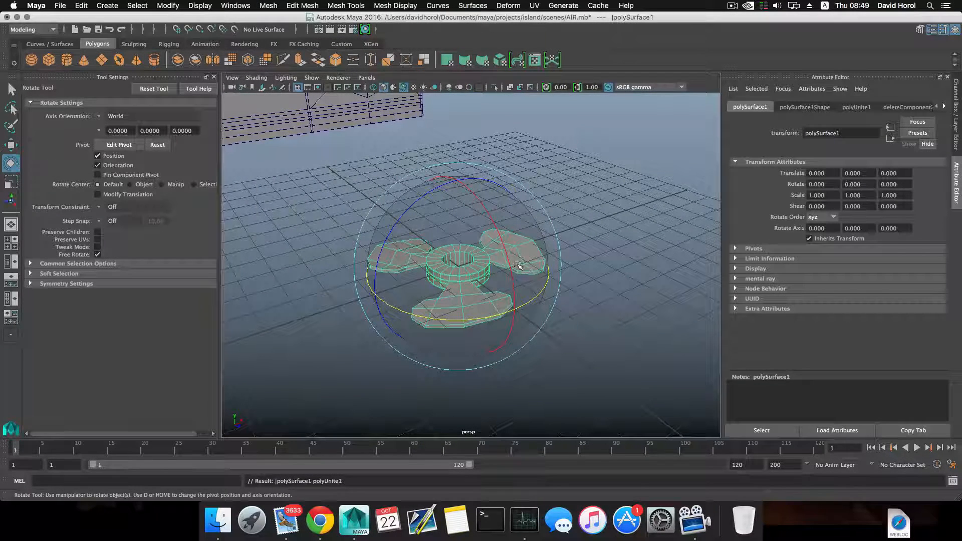
Select and merge the vertices where the blades meet the hub, and check the combined fan in smooth preview.
left_click_drag(476, 255, 471, 273, "alt")
right_click_drag(476, 255, 434, 247)
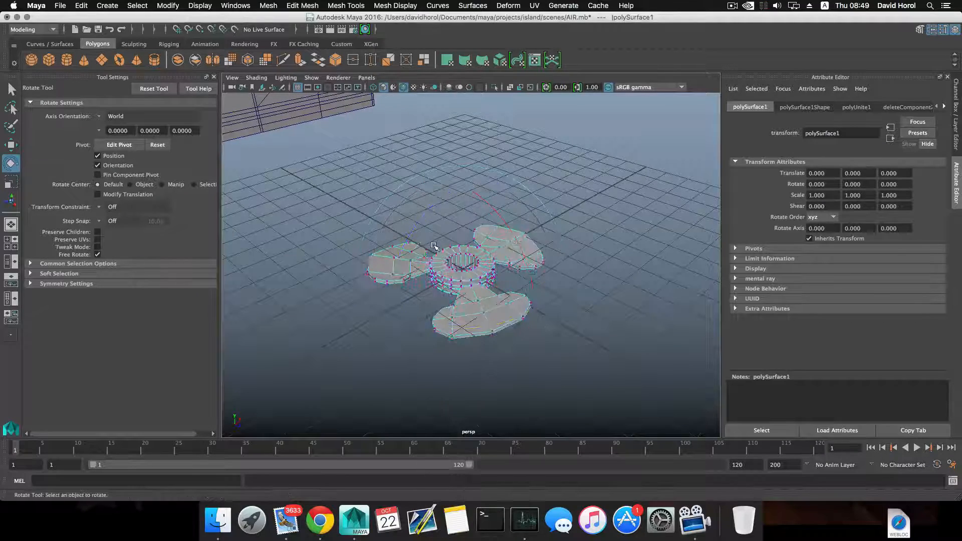
left_click_drag(435, 245, 484, 293, "alt")
key("q")
scroll(462, 282, "up", 5)
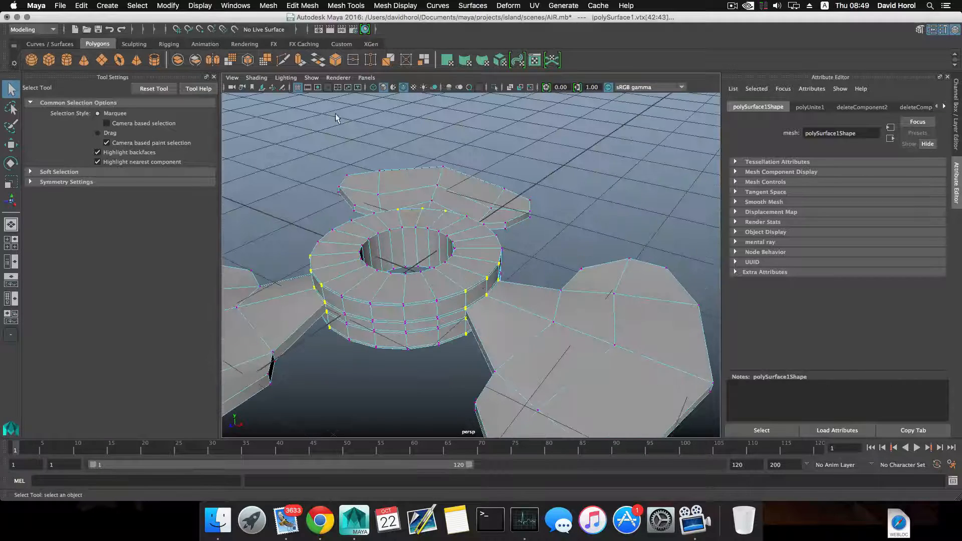
left_click(266, 5)
mouse_move(301, 5)
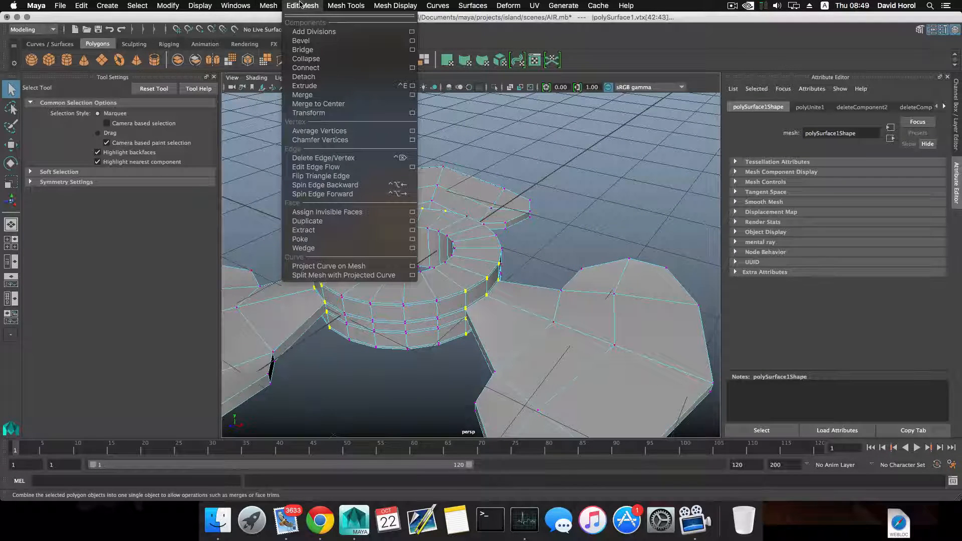
left_click(302, 95)
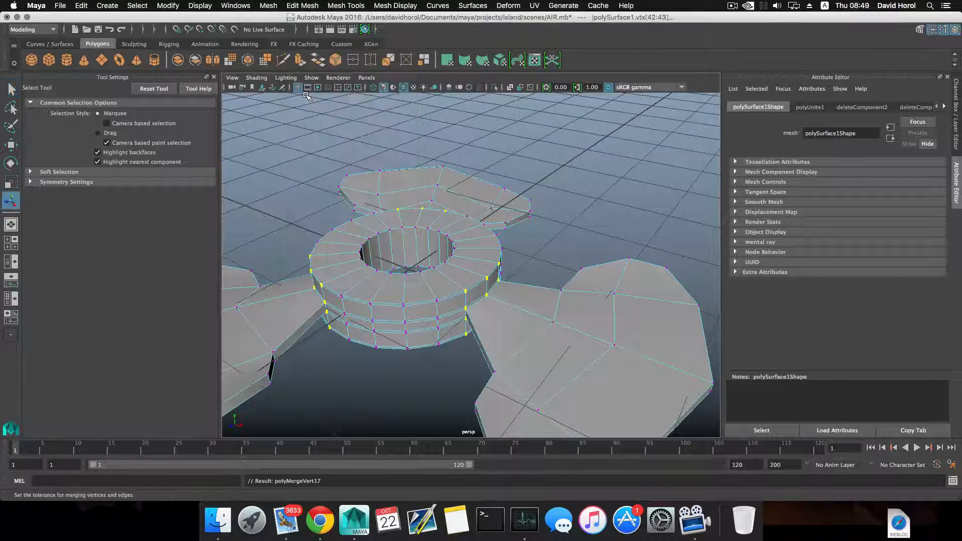
key("F8")
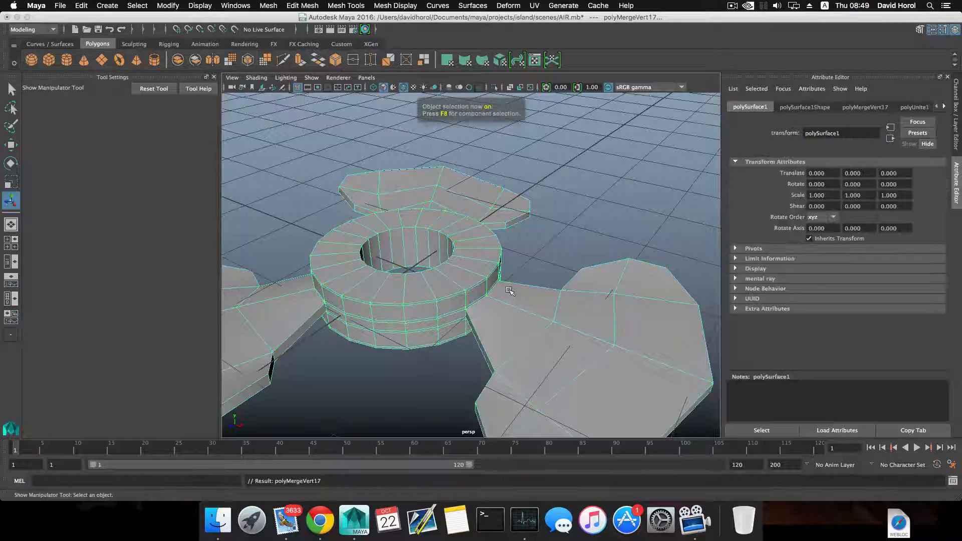
key("3")
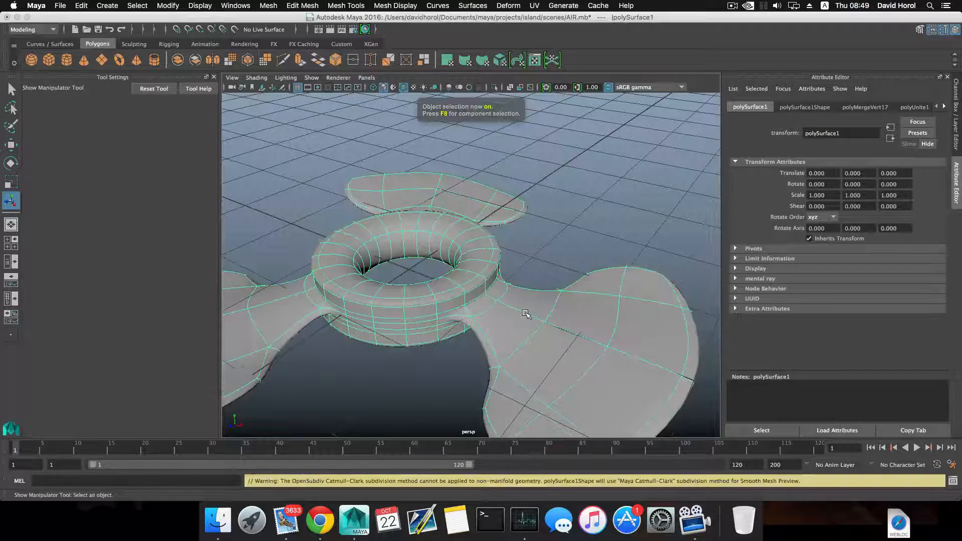
left_click_drag(526, 314, 455, 282, "alt")
key("1")
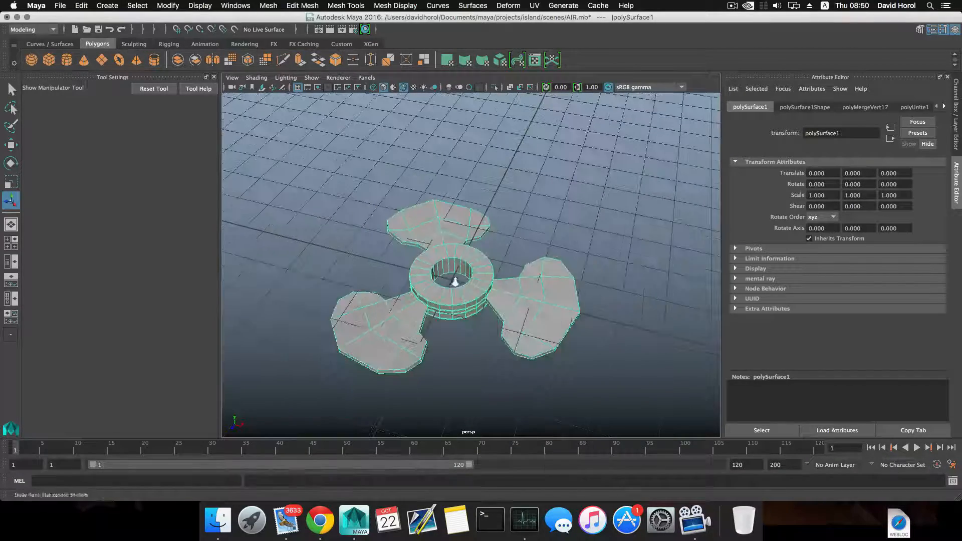
Select the ring of faces lining the hub's central hole and delete it.
scroll(455, 281, "up", 8)
middle_click_drag(456, 282, 496, 282, "alt")
scroll(501, 288, "up", 3)
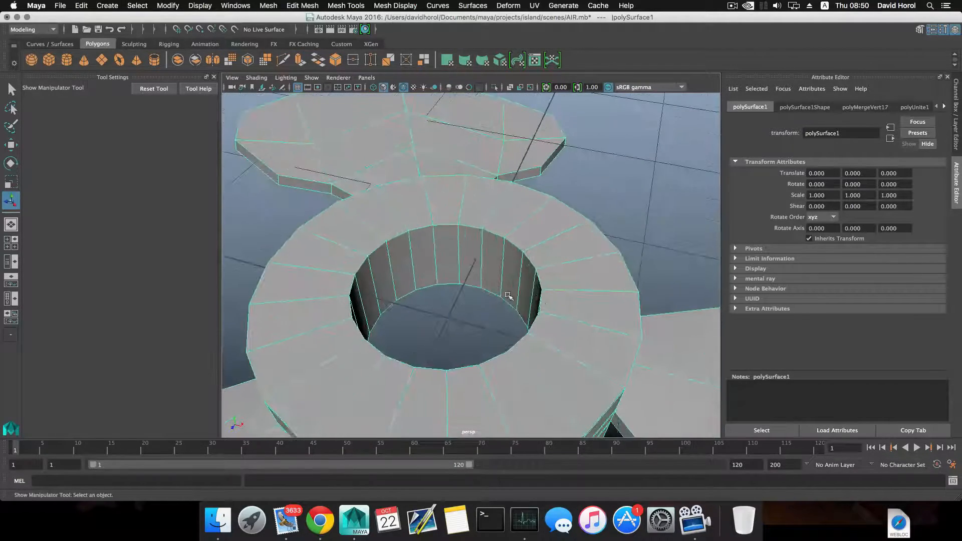
right_click_drag(494, 263, 494, 282)
left_click(494, 260)
double_click(475, 257, "shift")
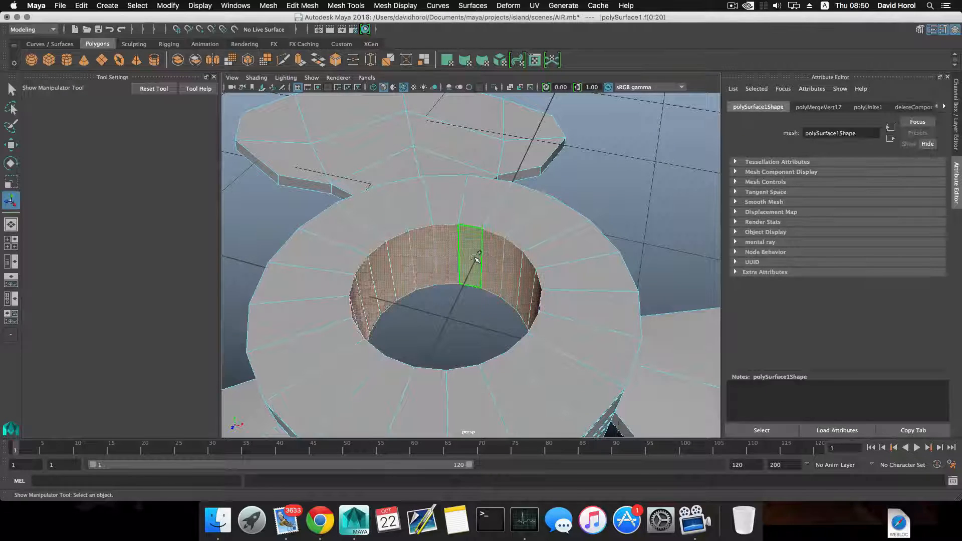
key("Delete")
Select the hub's lower inner border edge loop and close the opening with Fill Hole.
right_click_drag(483, 257, 481, 228)
double_click(475, 287)
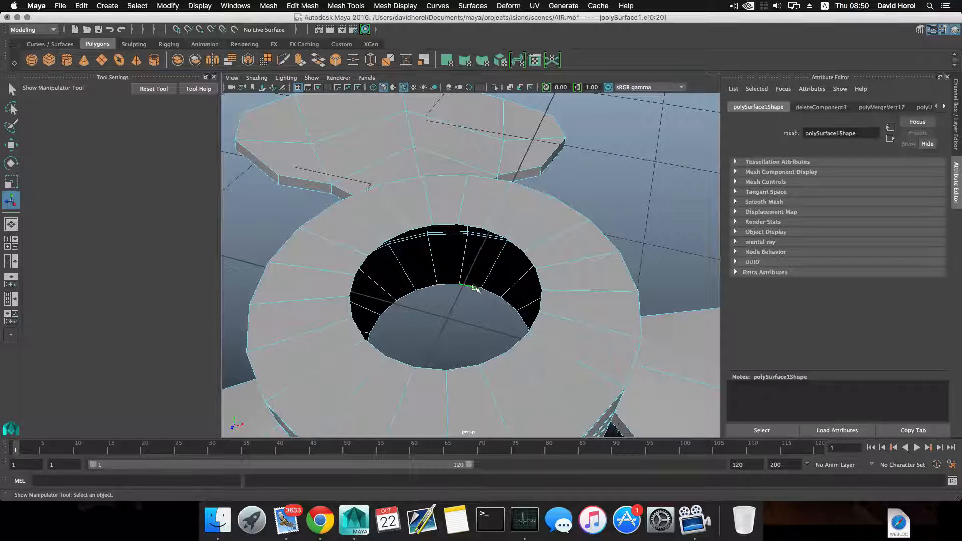
left_click_drag(474, 287, 470, 315, "alt")
middle_click_drag(470, 315, 473, 278, "alt")
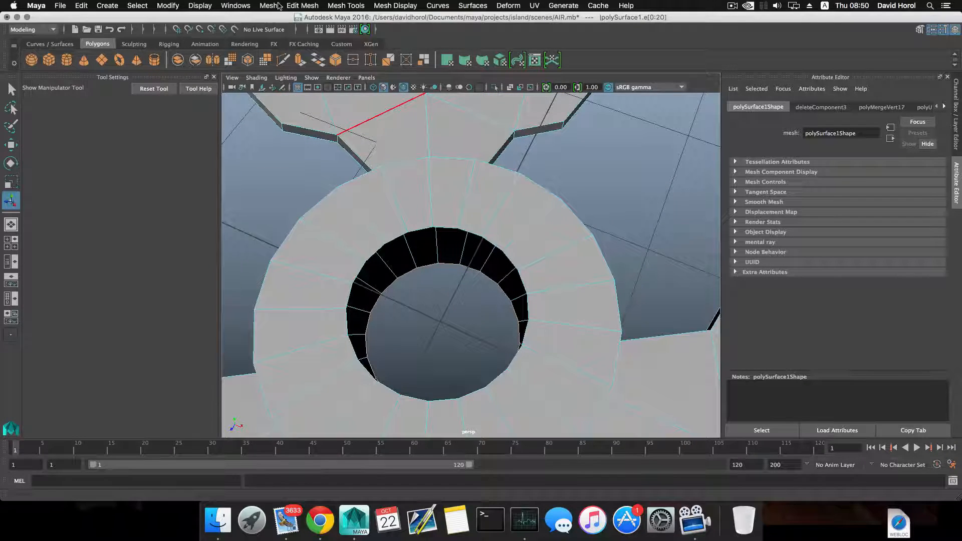
left_click(302, 6)
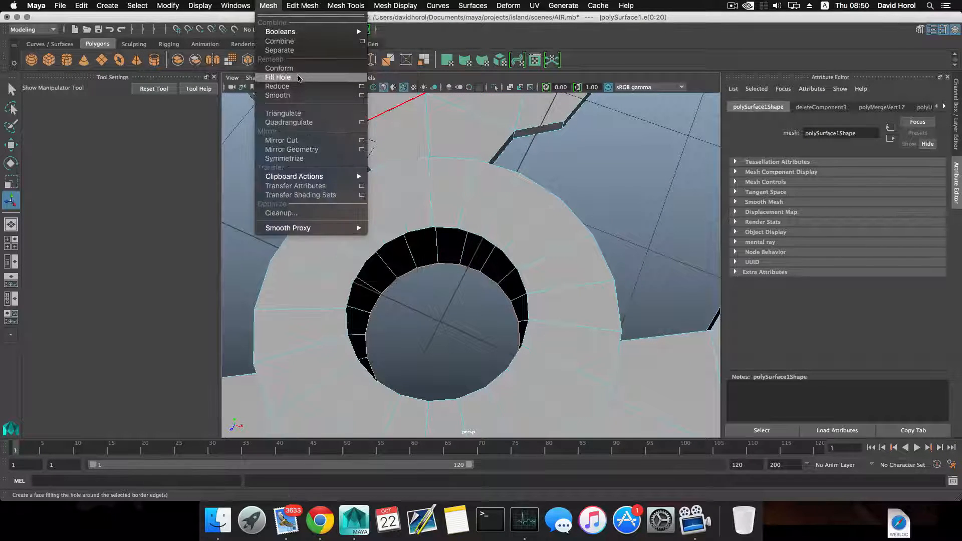
left_click(288, 79)
Select the hub's upper inner border edge loop, scale it outward to thin the rim, and raise it slightly.
left_click_drag(521, 235, 512, 225, "alt")
right_click_drag(494, 160, 482, 180)
double_click(511, 225)
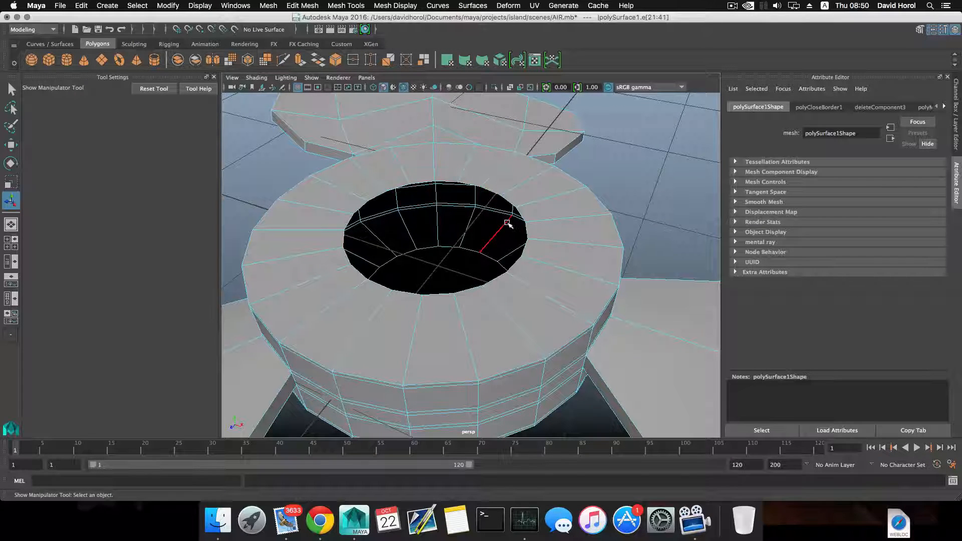
key("r")
left_click_drag(436, 231, 464, 231)
key("w")
left_click_drag(430, 132, 430, 120)
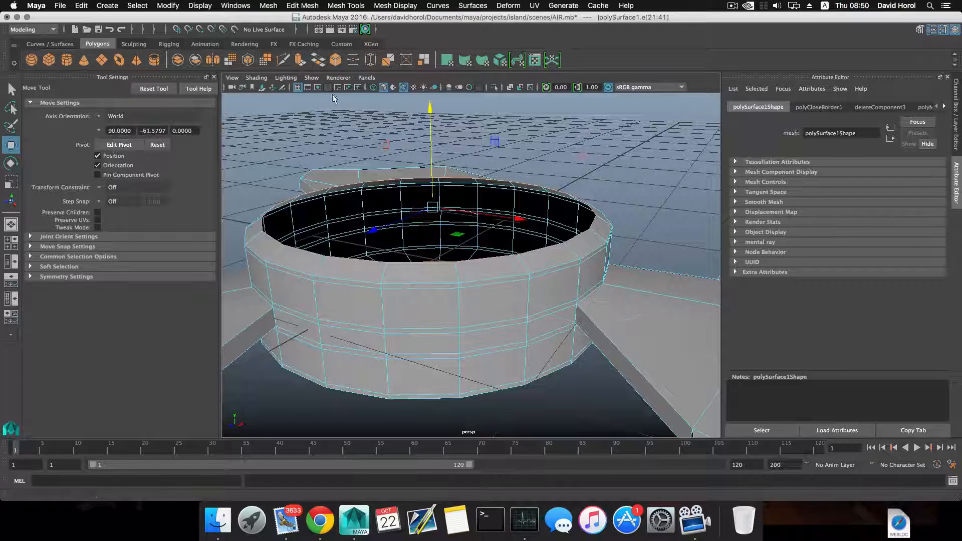
Extrude the upper rim edges and scale them slightly inward, and extrude the loop again and lower it a little.
key("r")
mouse_move(434, 208)
left_mouse_down()
mouse_move(404, 210)
mouse_move(416, 214)
left_mouse_up()
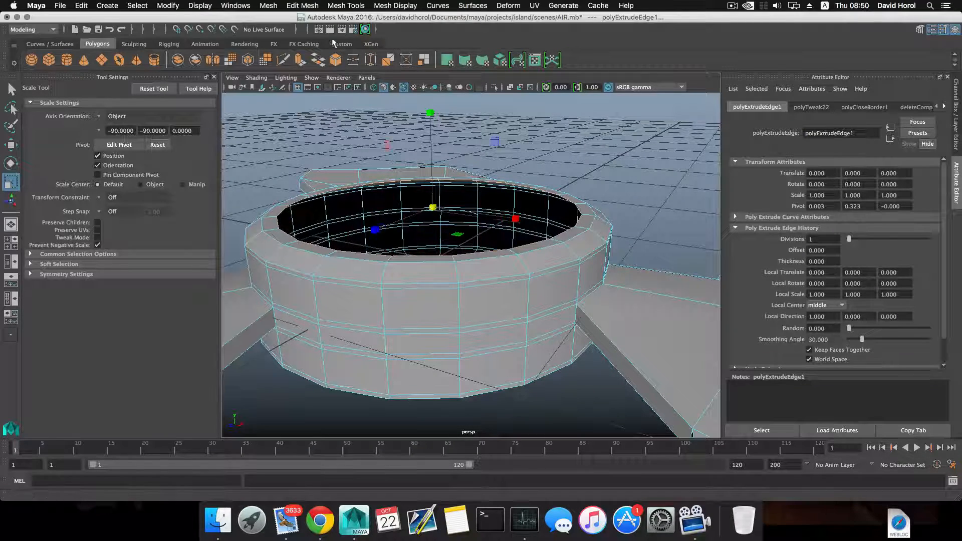
left_click_drag(348, 113, 406, 178, "alt")
left_click(301, 61)
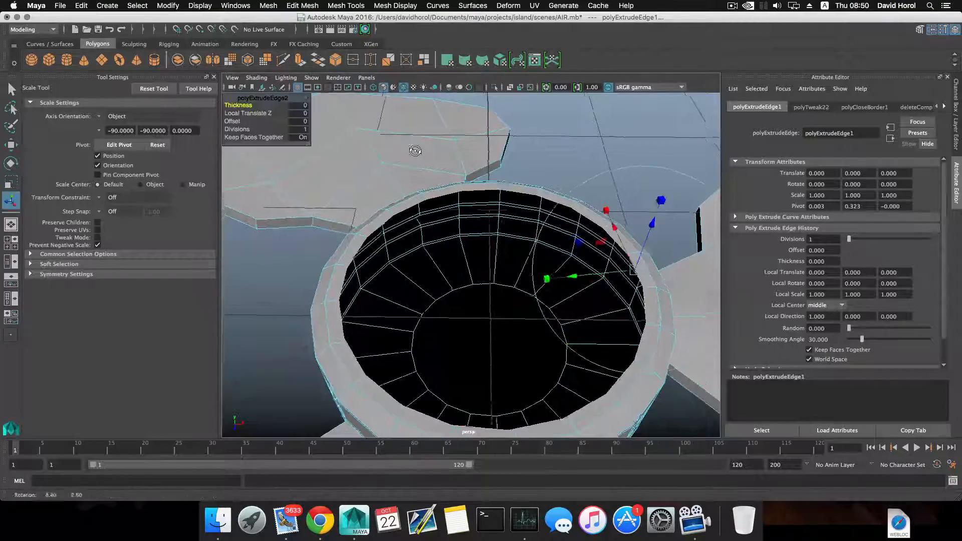
left_click_drag(451, 210, 421, 155, "alt")
right_click_drag(421, 155, 391, 171, "alt")
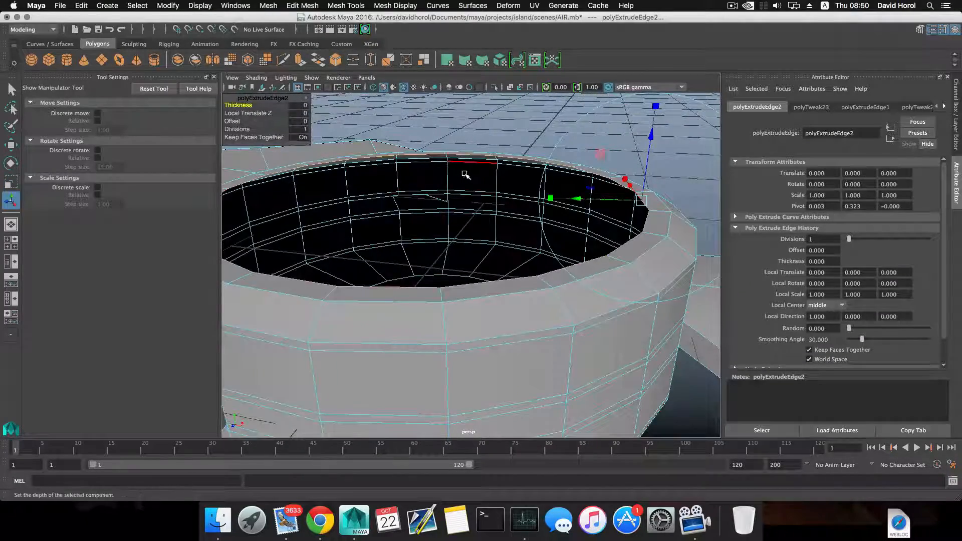
left_click_drag(462, 172, 453, 194, "alt")
key("w")
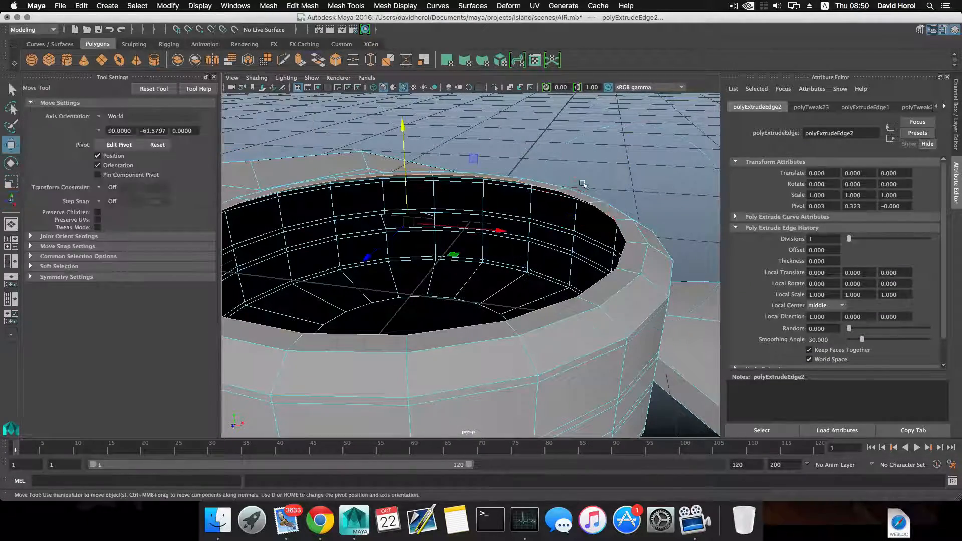
left_click_drag(403, 126, 484, 178)
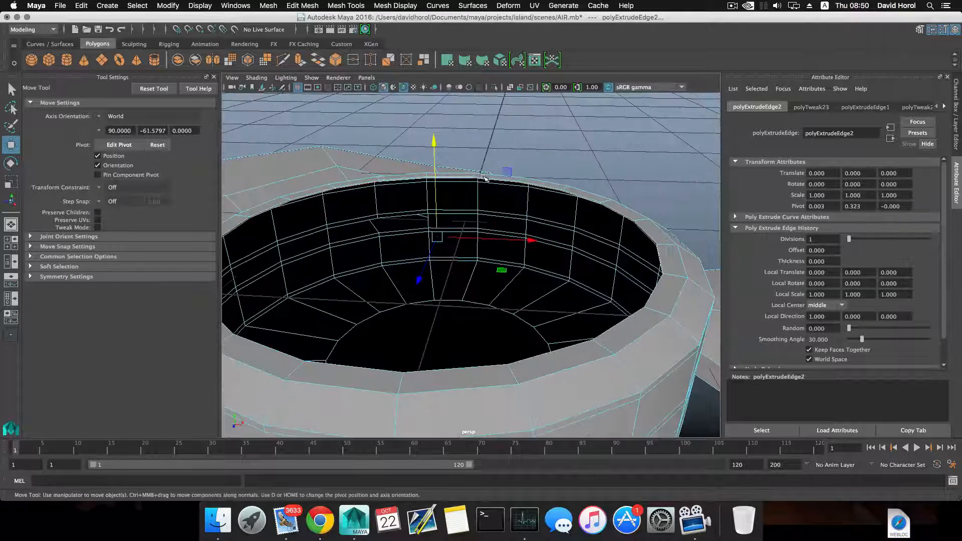
Extrude the inner rim edge loop once more and move it down inside the hub.
left_click(300, 60)
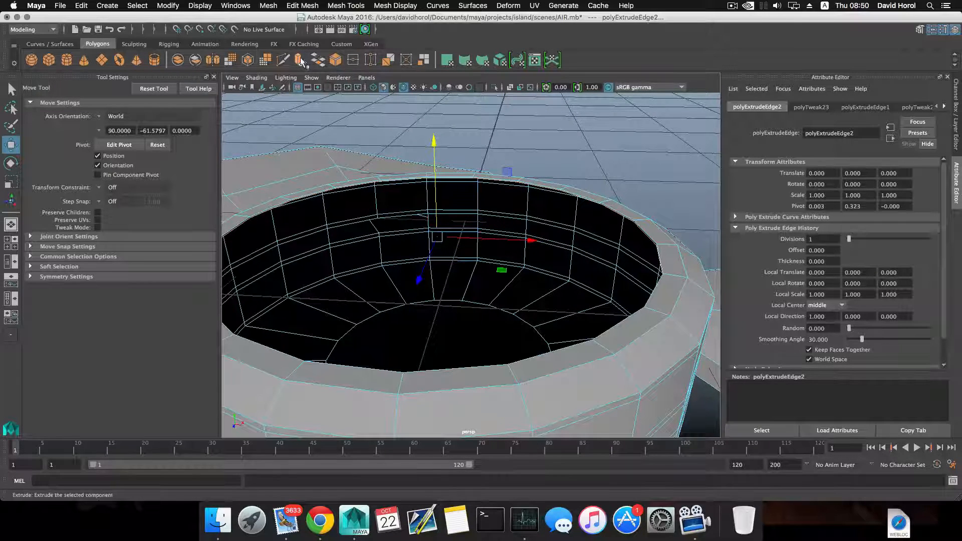
key("w")
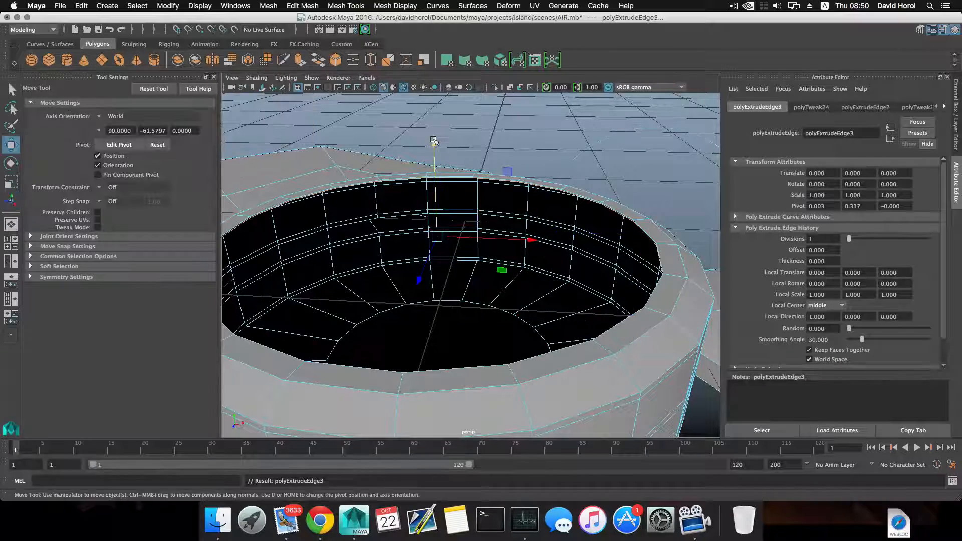
left_click_drag(434, 140, 434, 153)
middle_click_drag(598, 173, 446, 221, "alt")
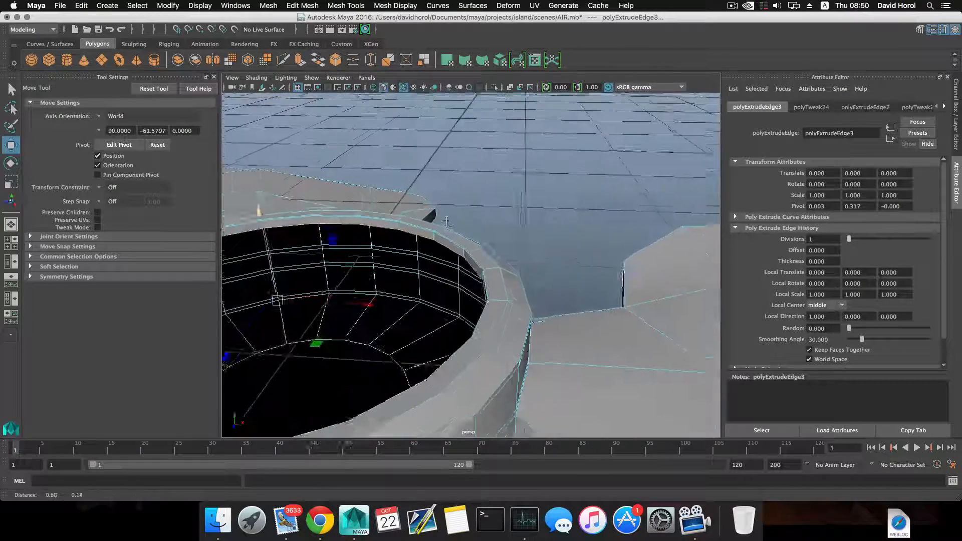
Extrude the hub's inner rim edge loop again and lower it a tiny amount inside the opening.
right_click_drag(447, 221, 621, 292, "alt")
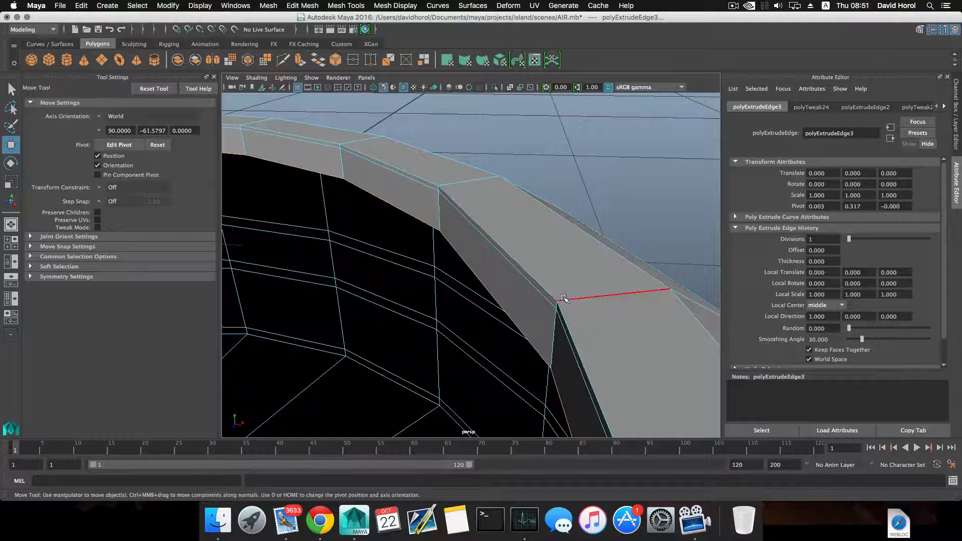
scroll(617, 295, "down", 5)
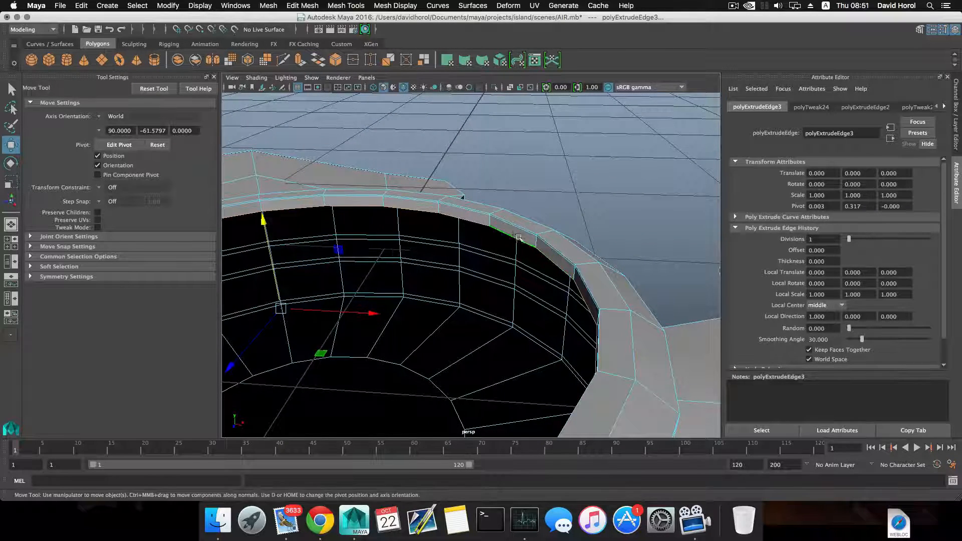
left_click(303, 60)
key("w")
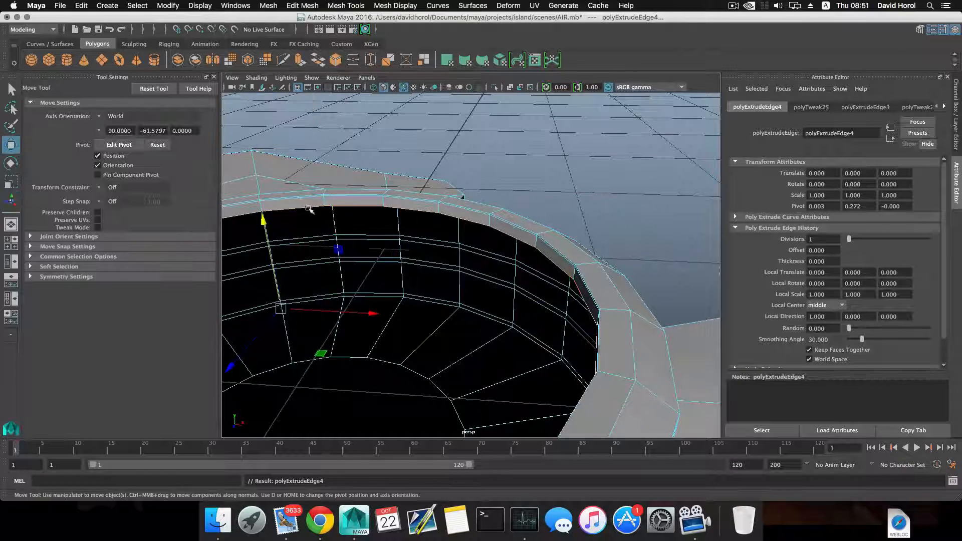
left_click_drag(308, 210, 317, 188, "alt")
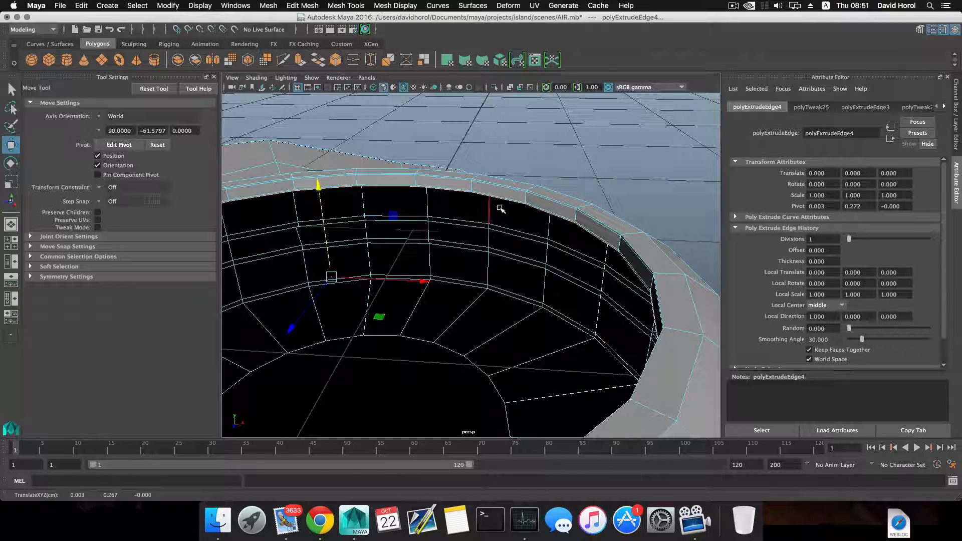
Extrude the lowered inner rim loop and scale it inward to about 0.997.
left_click(300, 60)
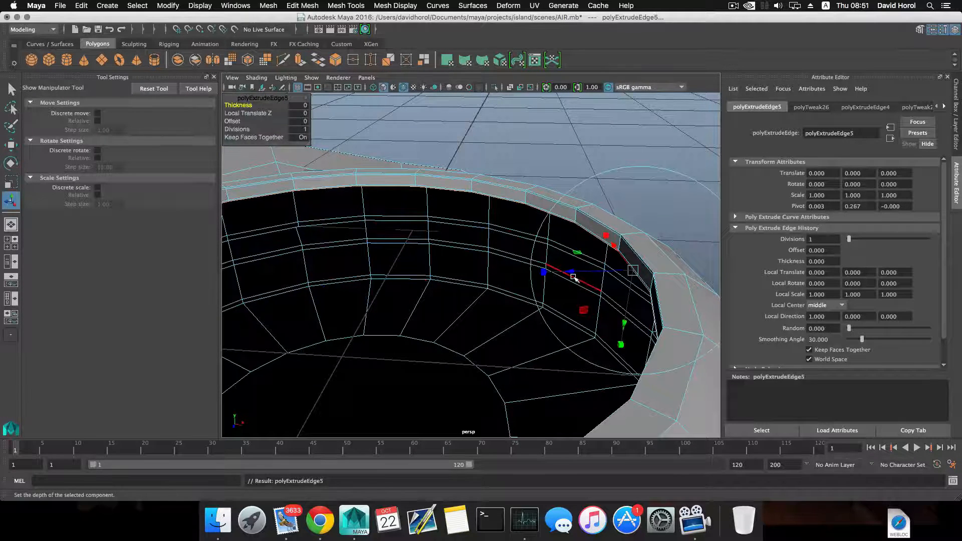
key("r")
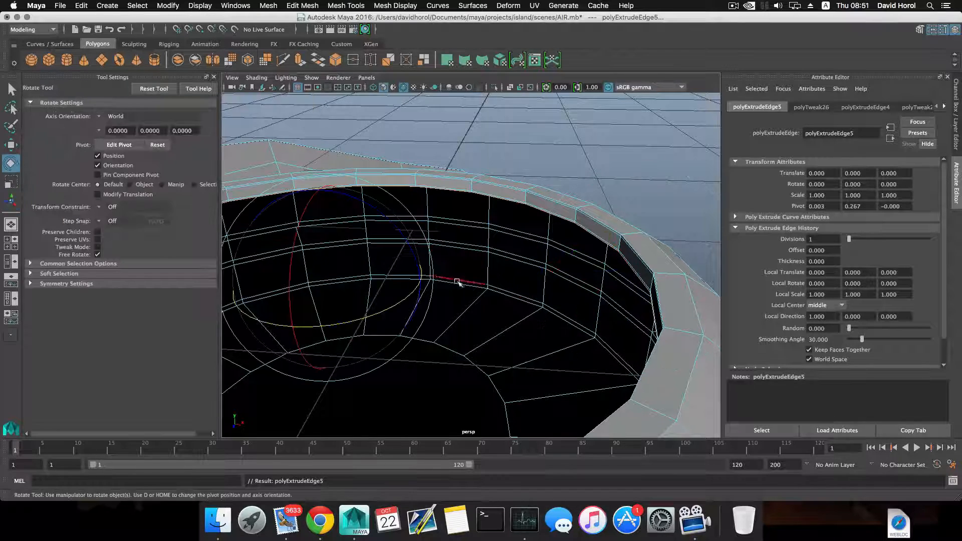
left_click_drag(333, 277, 331, 277)
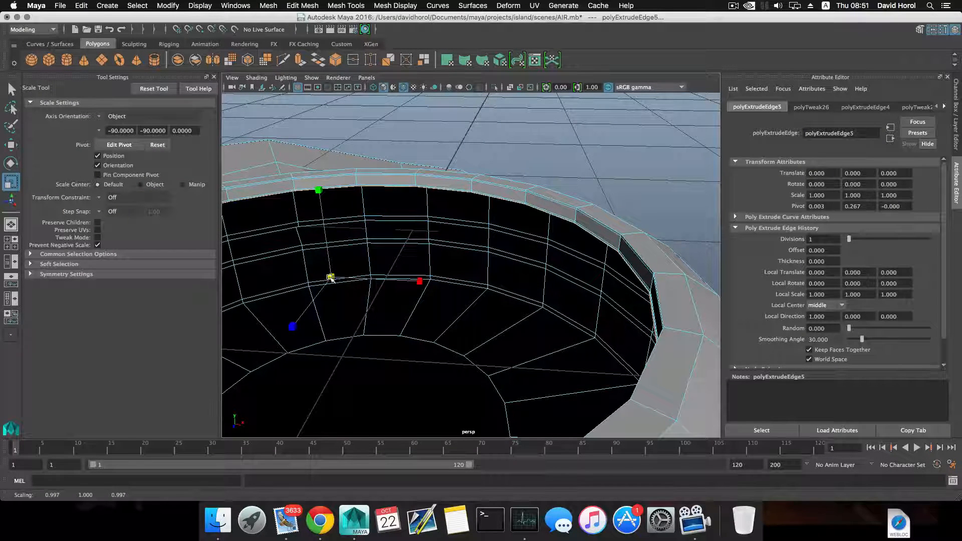
mouse_move(456, 294)
middle_mouse_down("alt")
mouse_move(406, 291)
mouse_move(473, 294)
middle_mouse_up("alt")
right_click_drag(473, 294, 461, 295, "alt")
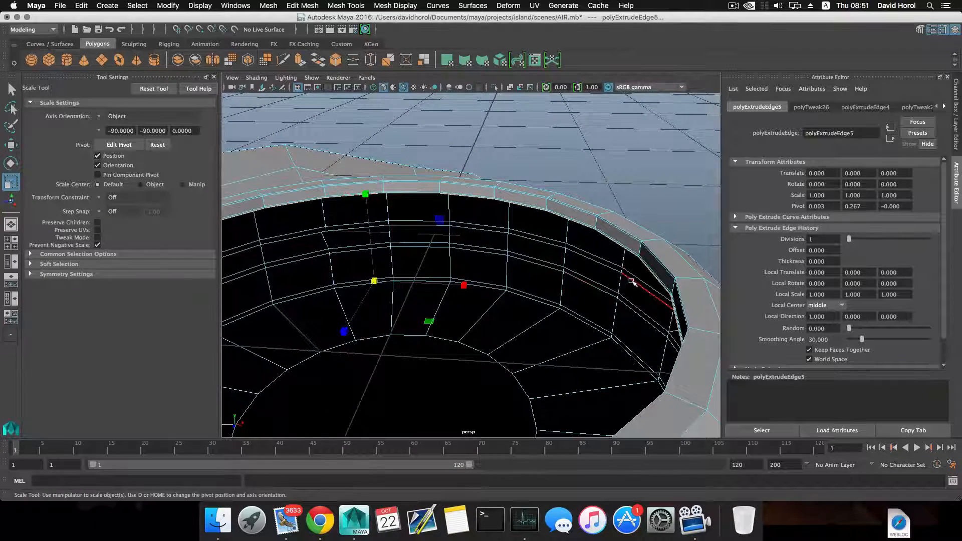
Extrude the inner edge loop twice more, scaling each new loop very slightly inward to form a narrow ledge.
left_click(298, 60)
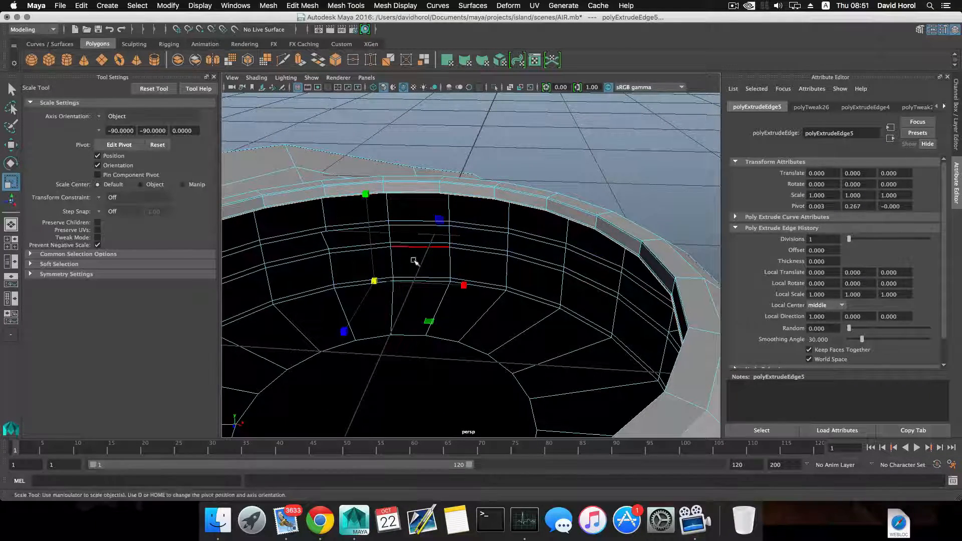
left_click(425, 282)
key("r")
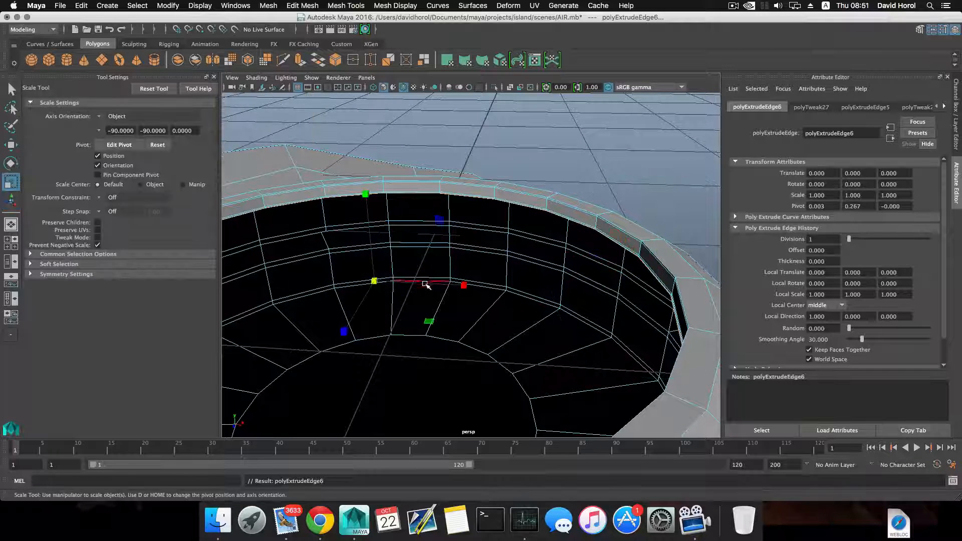
left_click_drag(374, 282, 370, 281)
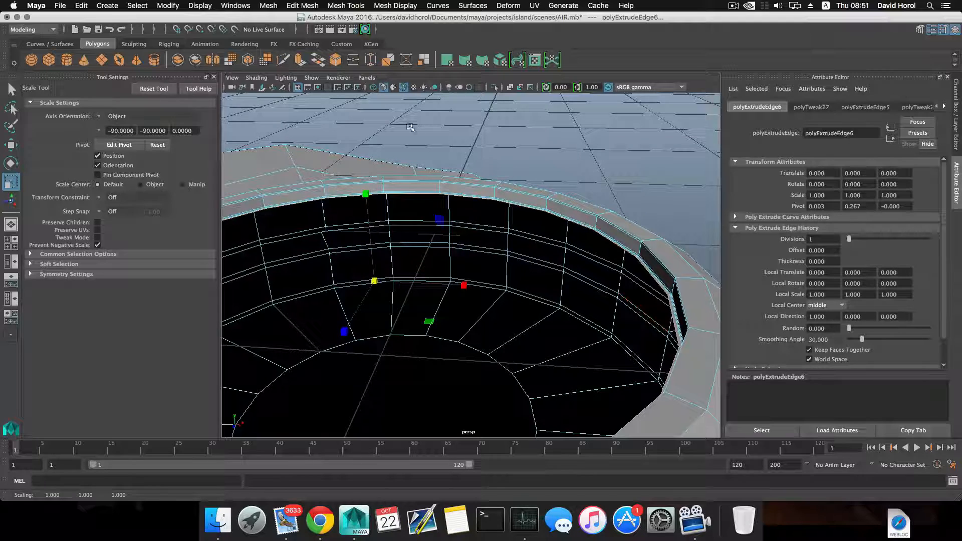
left_click(299, 63)
key("r")
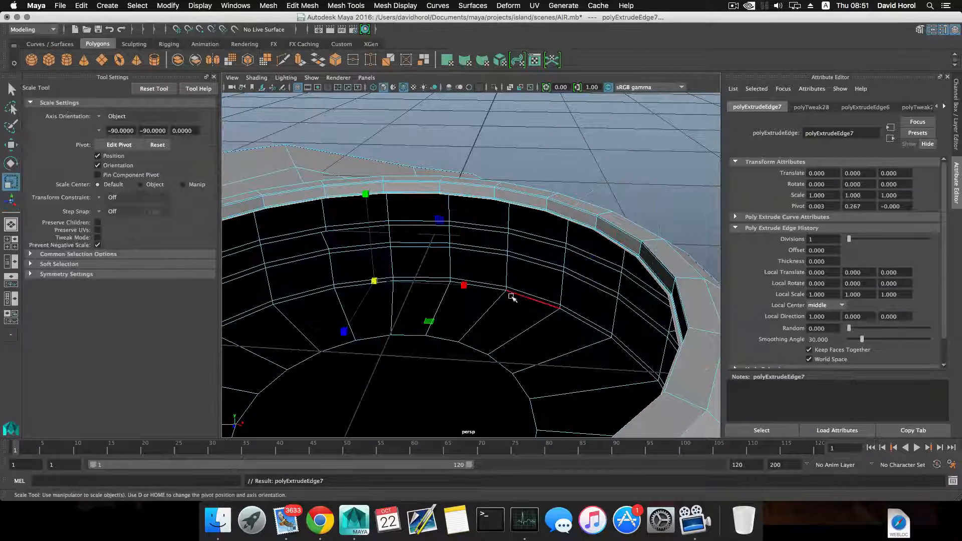
left_click(373, 282)
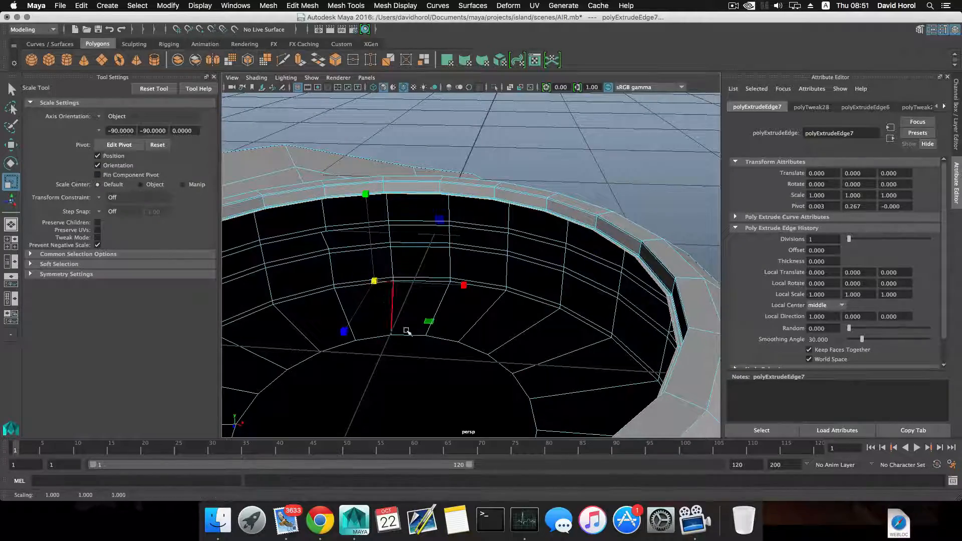
left_click_drag(494, 339, 511, 335, "alt")
right_click_drag(511, 336, 567, 384, "alt")
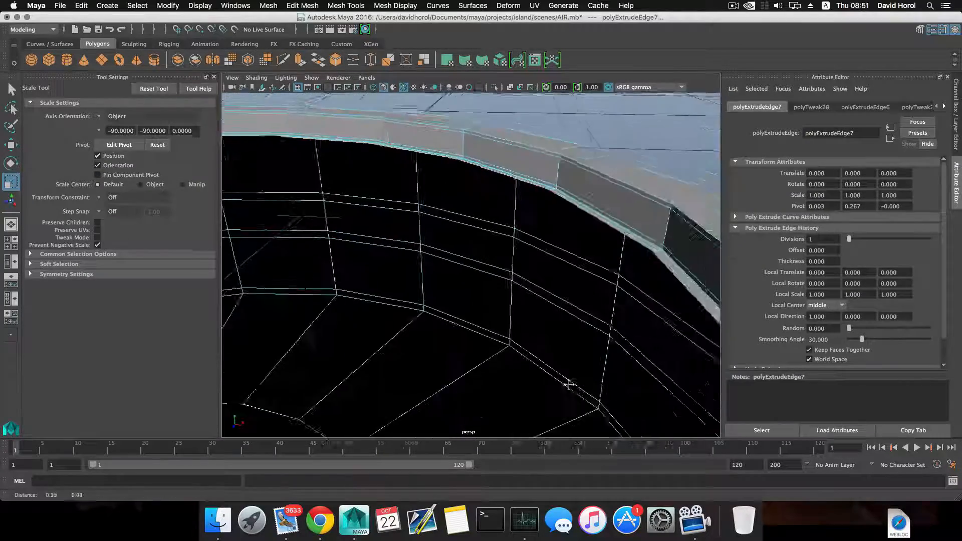
middle_click_drag(567, 385, 508, 380, "alt")
right_click_drag(508, 380, 552, 359, "alt")
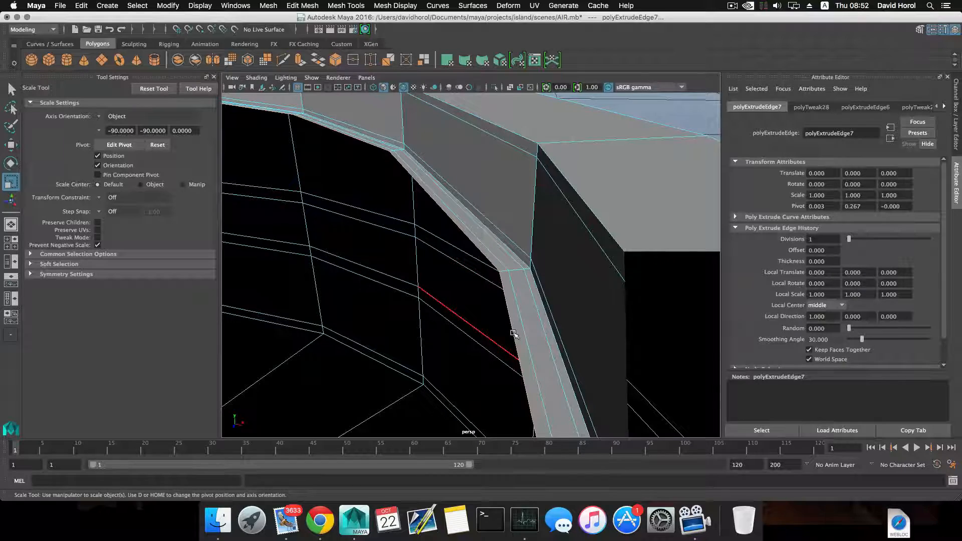
Try raising the innermost edge loop slightly inside the hub's rim.
scroll(513, 332, "down", 5)
left_click_drag(360, 282, 399, 273, "alt")
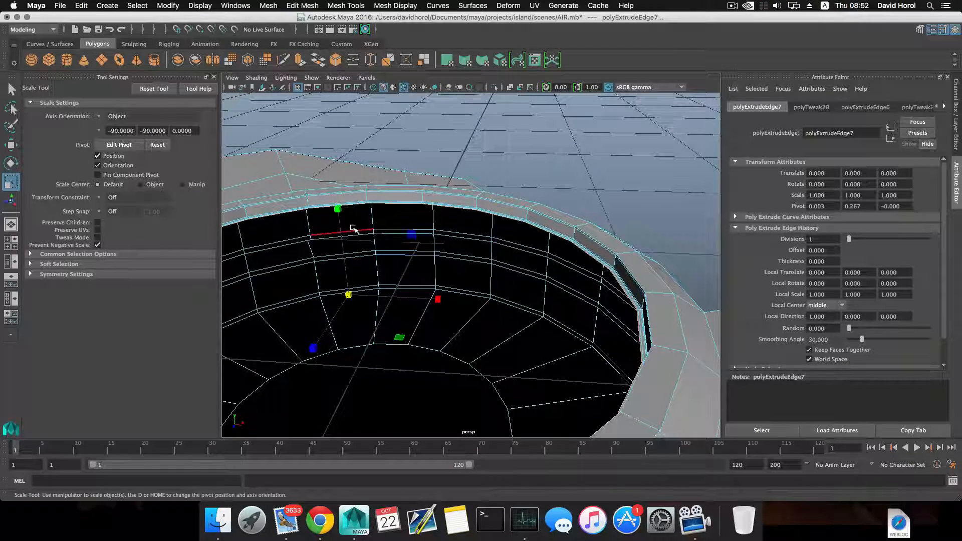
key("w")
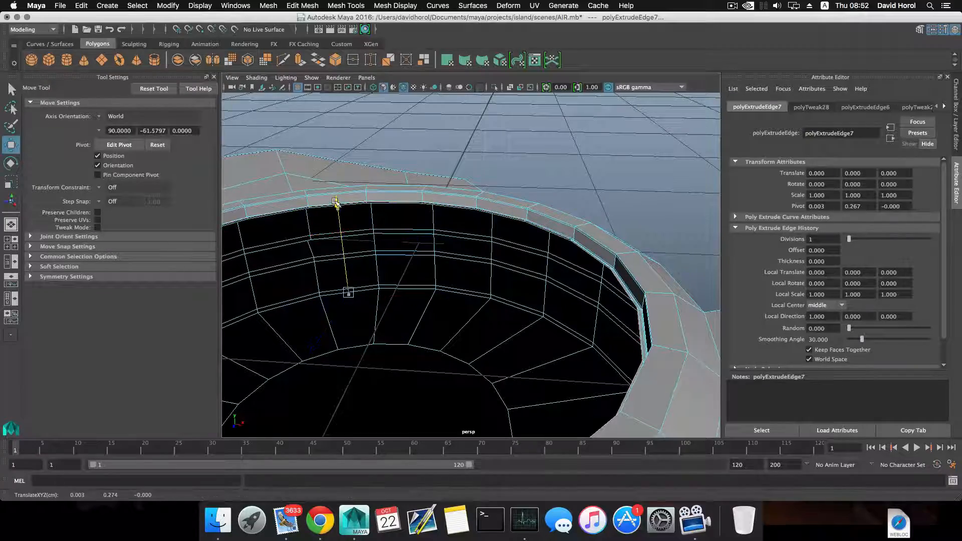
middle_click_drag(346, 291, 535, 310, "alt")
left_click_drag(534, 309, 491, 316, "alt")
right_click_drag(494, 318, 430, 288, "alt")
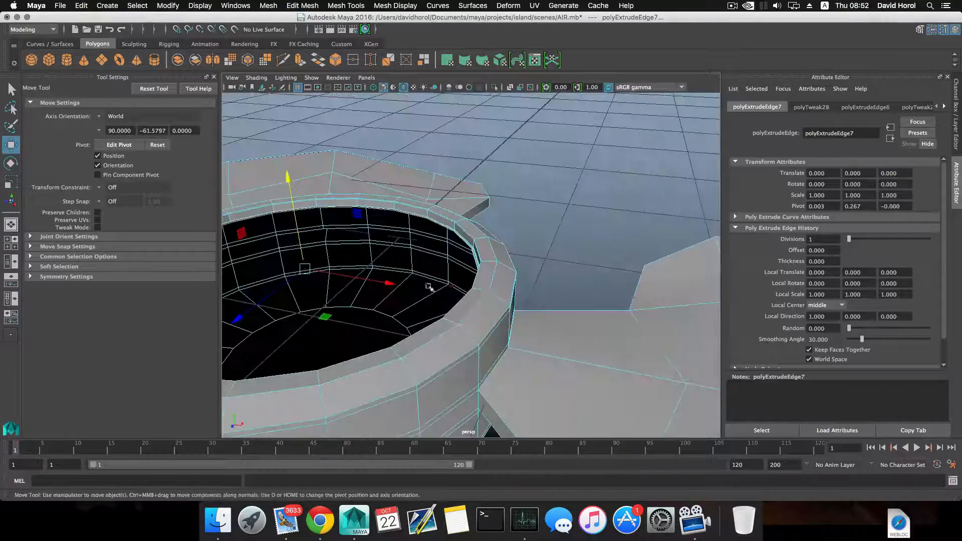
Extrude the innermost edge loop again, scale it slightly inward, and undo that scaling.
middle_click_drag(372, 267, 480, 316, "alt")
left_click(297, 61)
right_click_drag(479, 316, 556, 341, "alt")
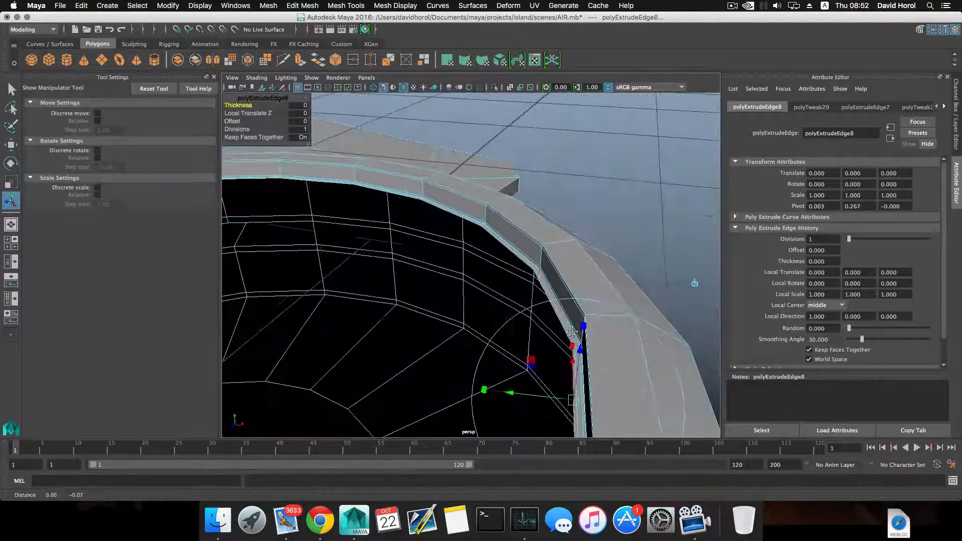
key("r")
key("bracketleft")
key("bracketleft")
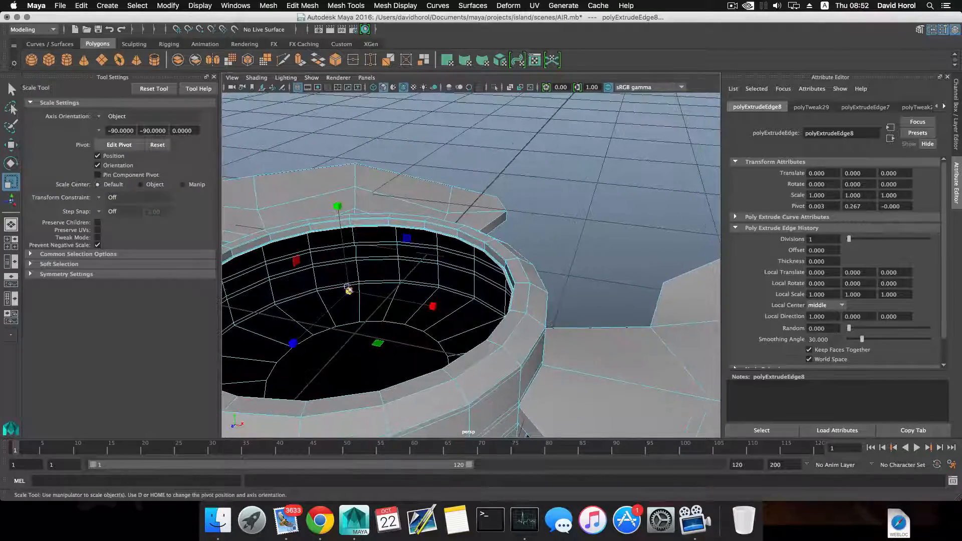
left_click_drag(348, 289, 348, 291)
right_click_drag(349, 291, 477, 345, "alt")
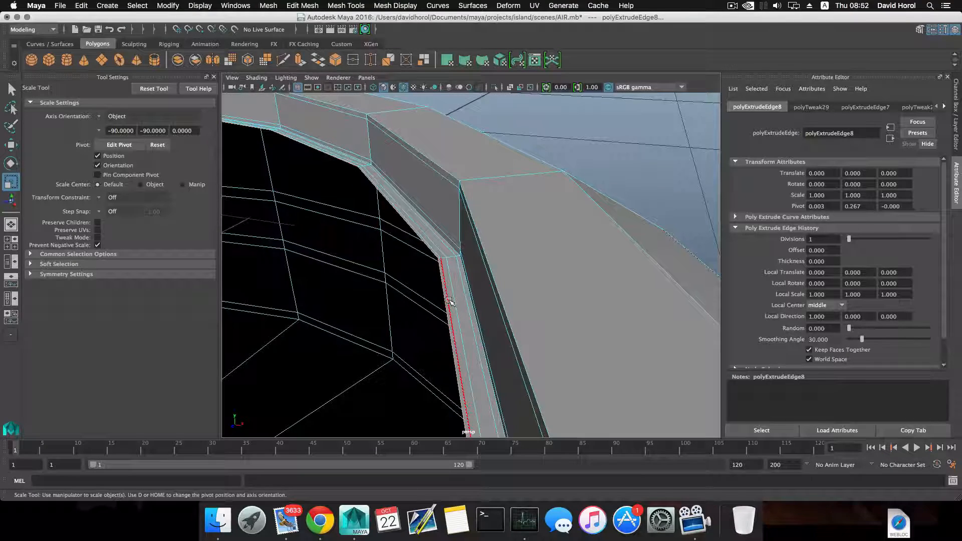
scroll(450, 300, "down", 15)
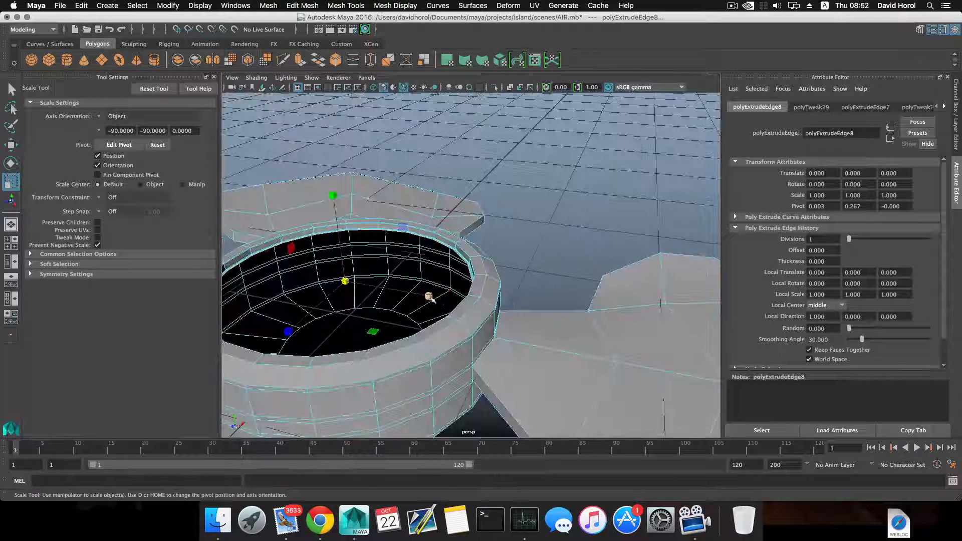
key("super+z")
Raise the newly extruded inner edge loop slightly within the hub's rim.
left_click_drag(404, 287, 403, 260, "alt")
key("w")
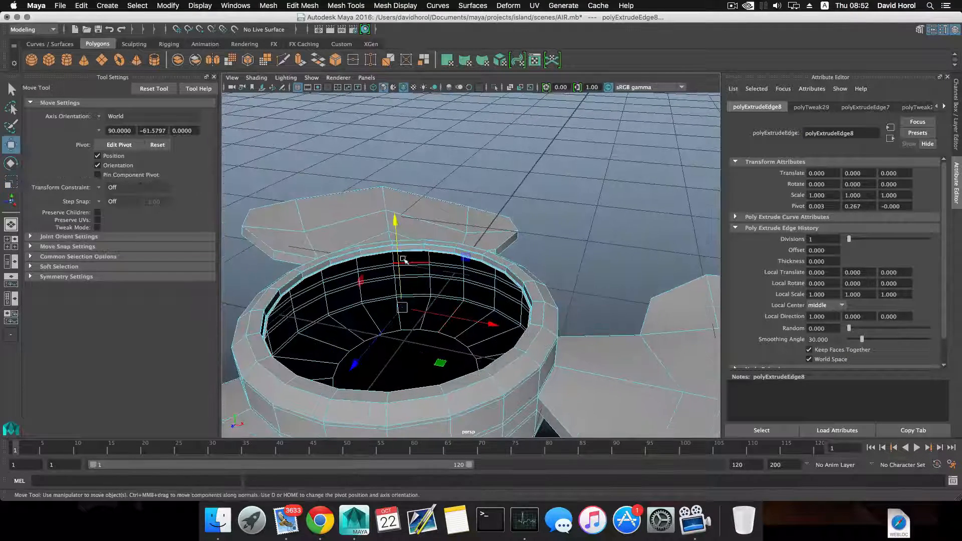
left_click_drag(394, 223, 395, 222)
right_click_drag(416, 238, 648, 320, "alt")
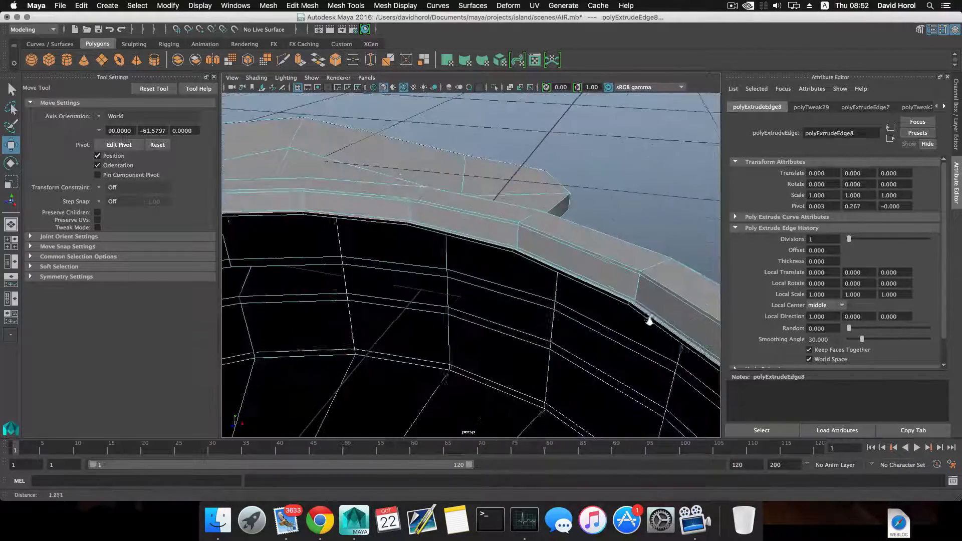
left_click_drag(487, 284, 491, 274, "alt")
right_click_drag(491, 275, 408, 262, "alt")
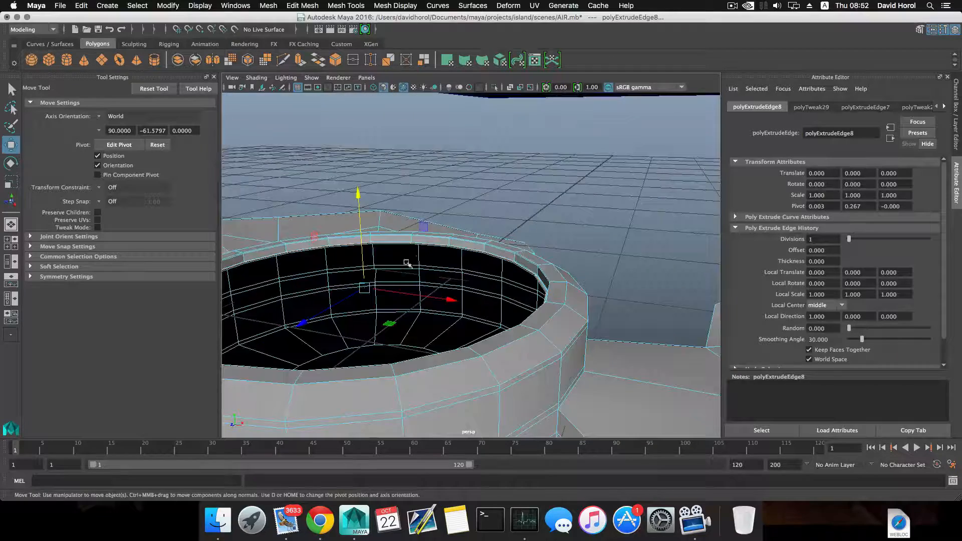
Extrude the inner loop upward to form a raised wall inside the rim, and scale its top edges slightly inward.
middle_click_drag(366, 198, 417, 228, "alt")
left_click(301, 60)
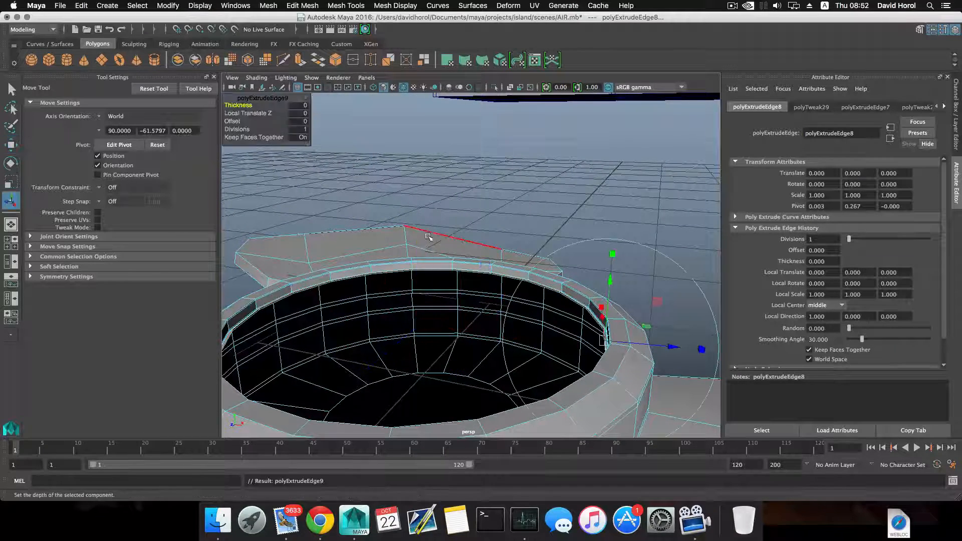
key("w")
left_click_drag(417, 232, 446, 246, "alt")
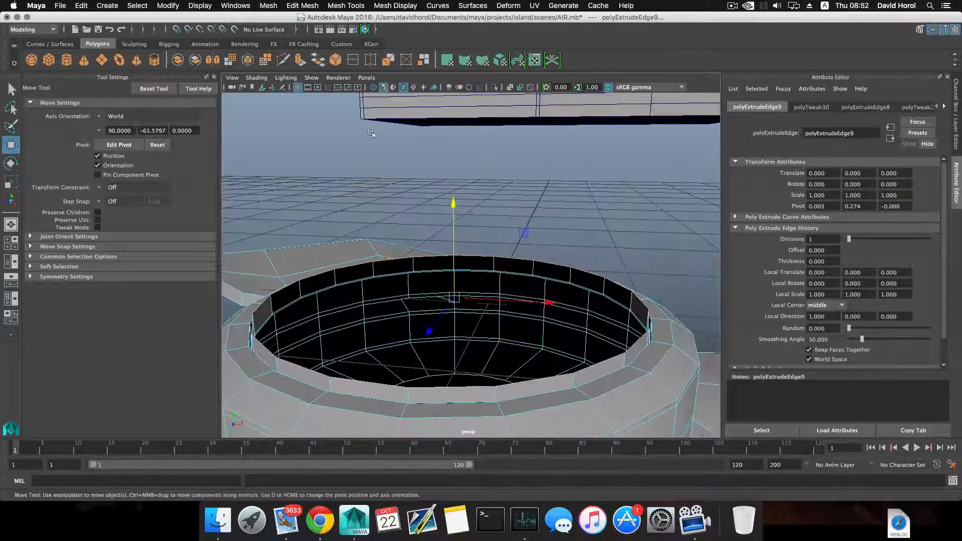
key("r")
left_click_drag(455, 297, 434, 296)
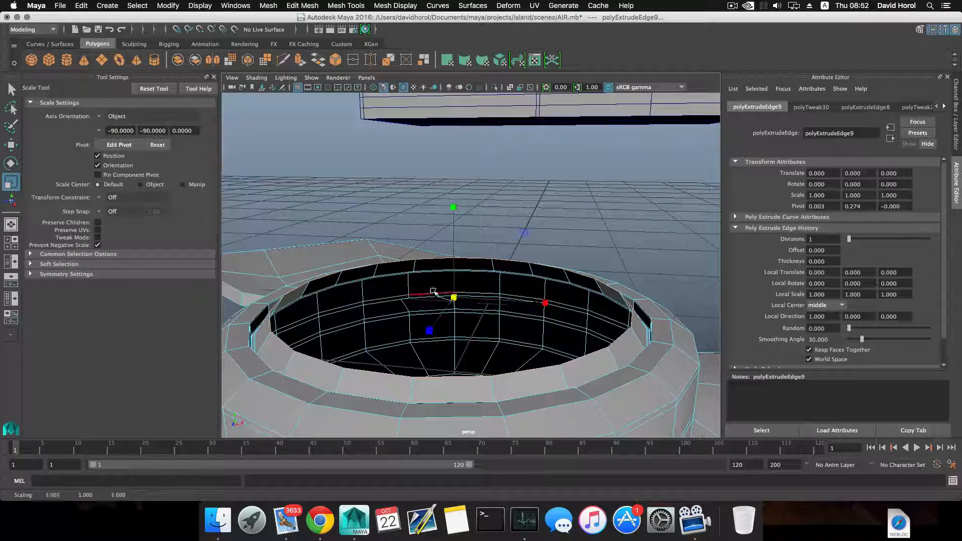
Extrude the raised wall's top loop inward as a flat ring, and extrude the ring's inner edges down a little.
left_click(299, 61)
key("r")
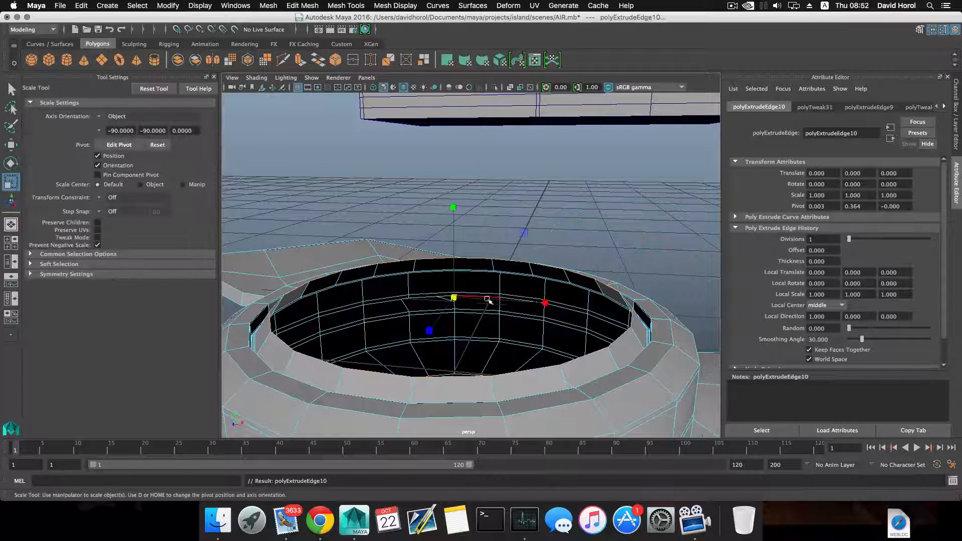
left_click_drag(454, 297, 415, 300)
left_click(298, 61)
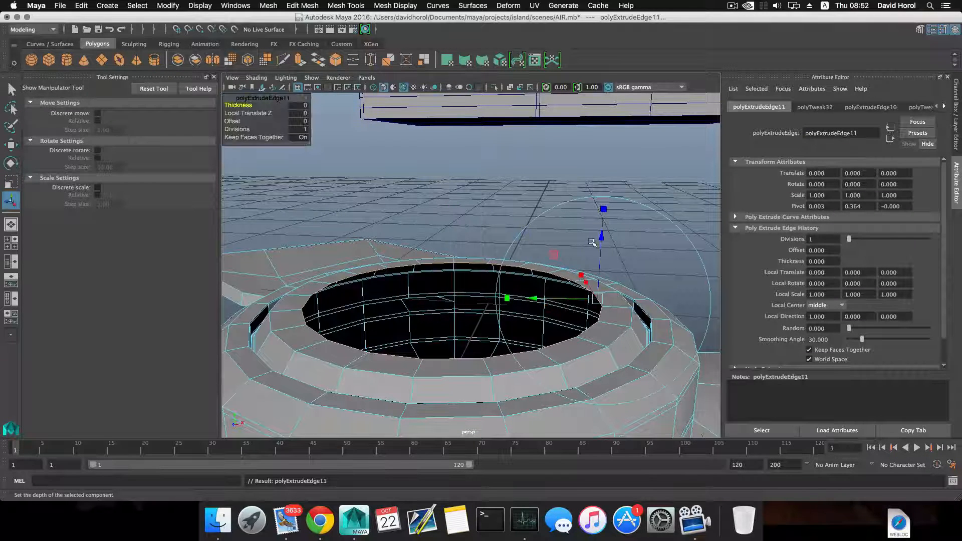
key("w")
left_click_drag(454, 202, 455, 214)
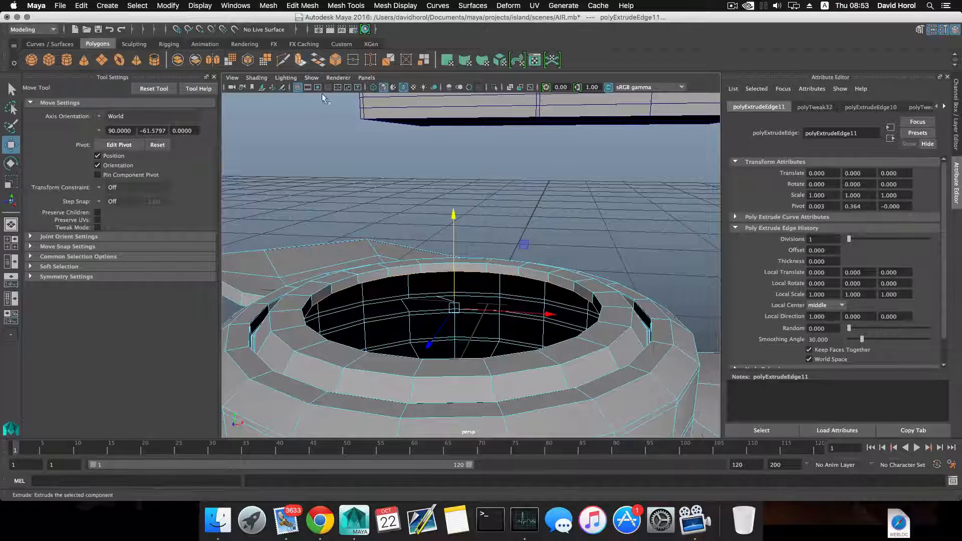
Extrude the lowered inner loop, scale it in to a tiny central opening, and close the opening with Fill Hole.
left_click(298, 61)
key("r")
left_click_drag(454, 308, 275, 332)
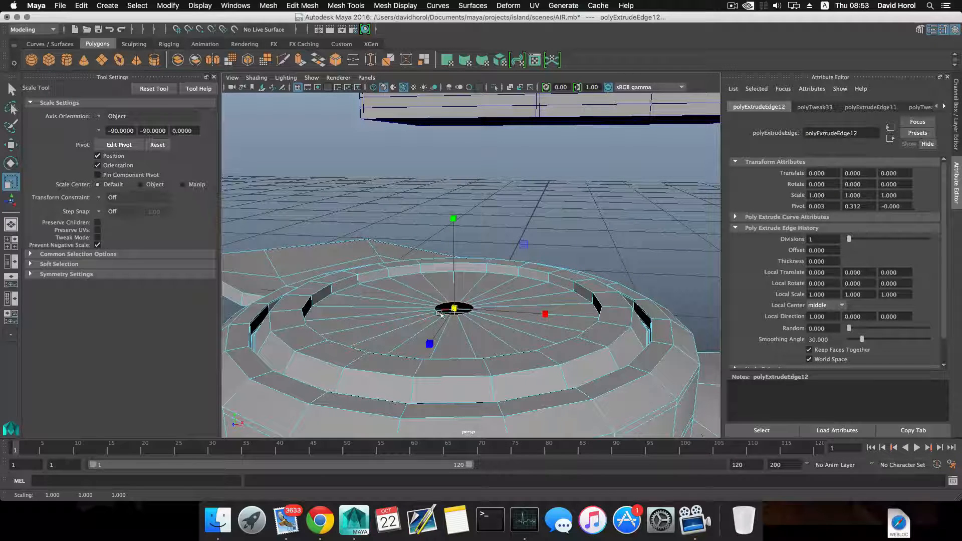
left_click(269, 5)
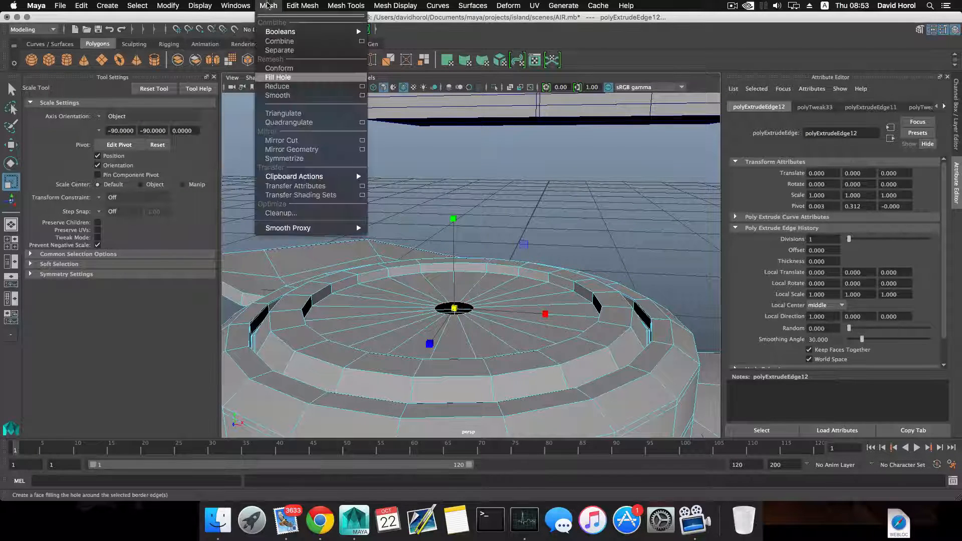
left_click(280, 76)
Delete the radial edges across the hub's recessed top cap to leave one clean face.
key("w")
left_click_drag(552, 287, 542, 289, "alt")
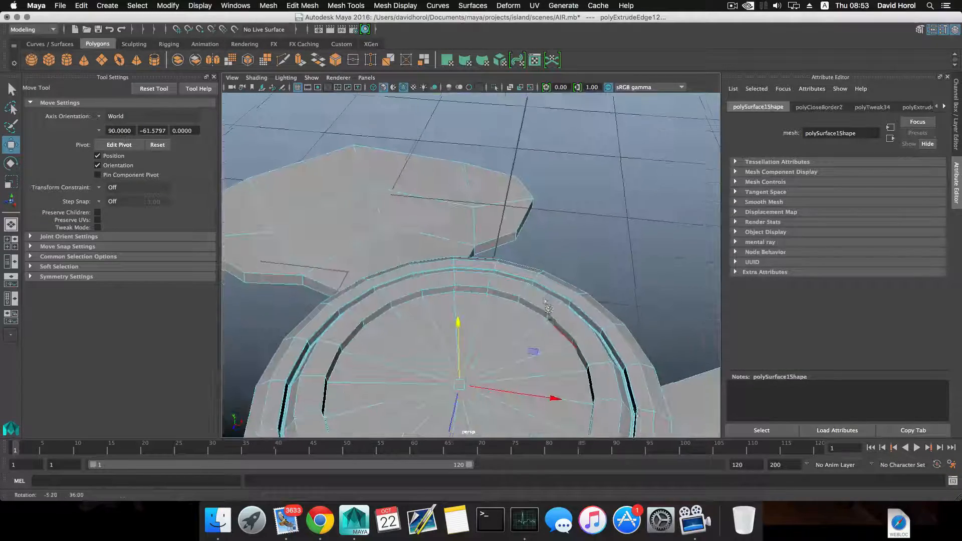
right_click_drag(540, 277, 507, 288, "shift")
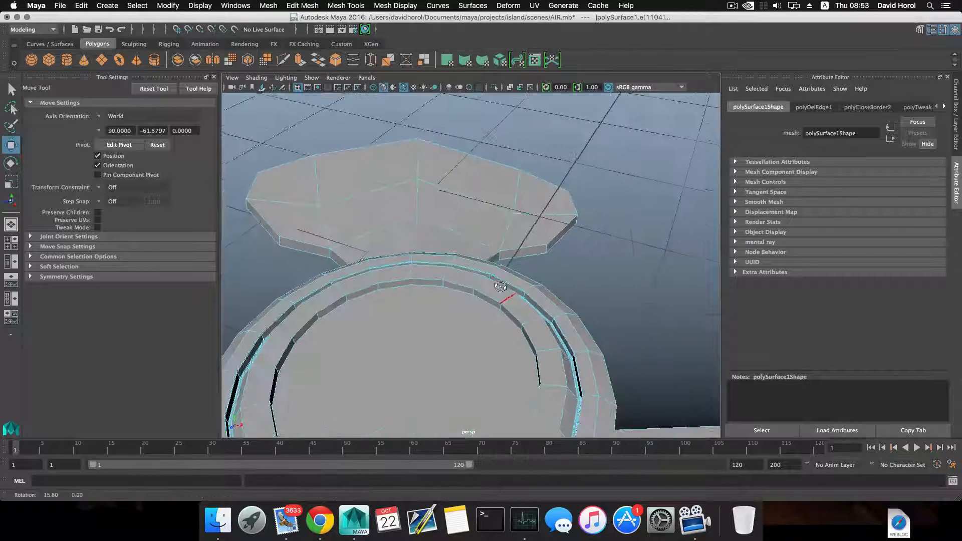
Poke the hub's flat recessed cap face so its edges radiate from a new centre vertex.
left_click_drag(506, 287, 454, 290, "alt")
right_click_drag(454, 257, 449, 289)
left_click(426, 314)
left_click(276, 5)
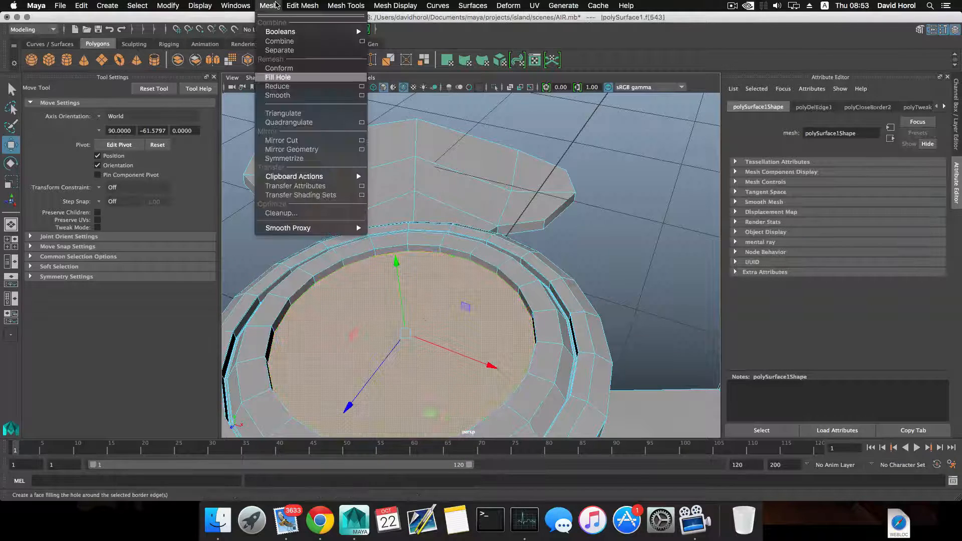
mouse_move(309, 5)
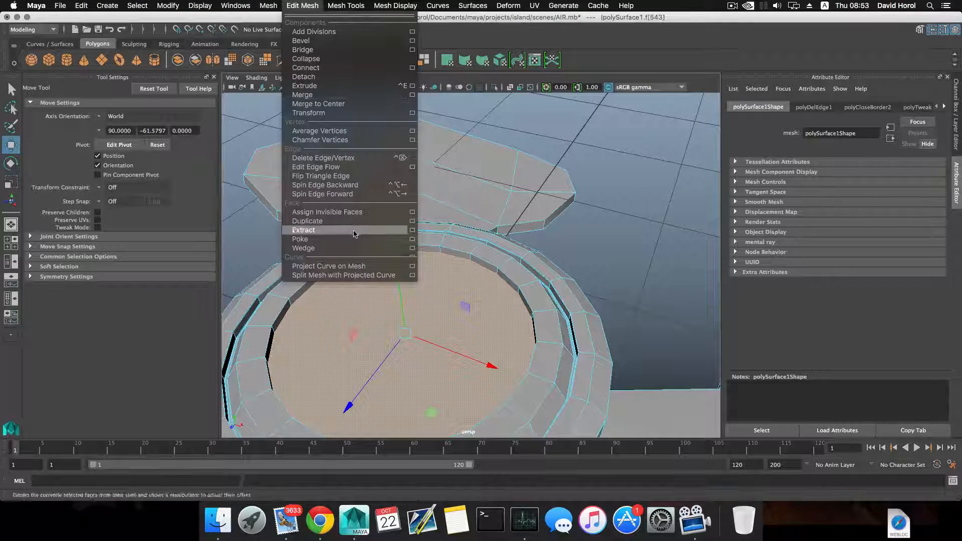
left_click(300, 239)
Chamfer the cap's centre vertex with a width of 0.250 to form a small central face, and return to object selection.
right_click_drag(439, 255, 390, 255)
left_click(569, 305)
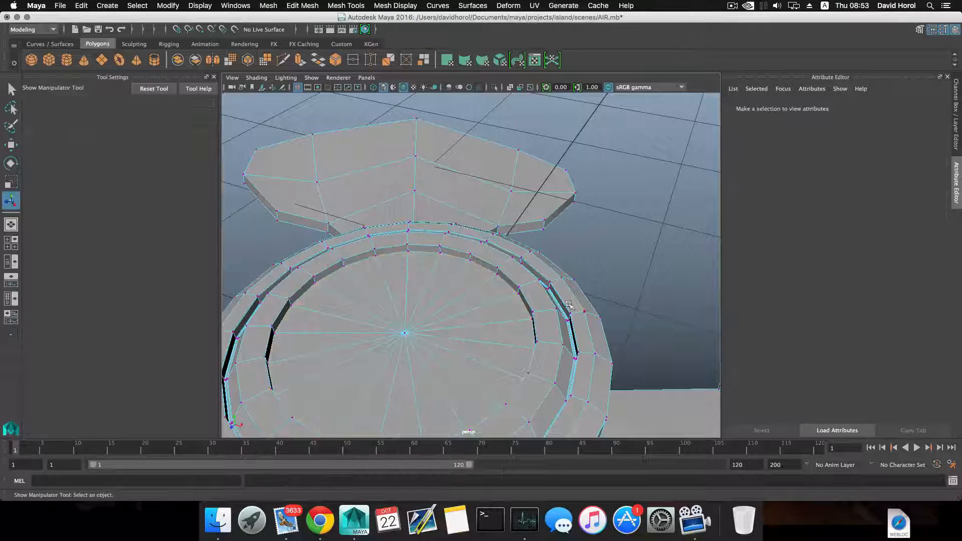
left_click(406, 333)
right_click_drag(405, 336, 466, 335, "shift")
key("F8")
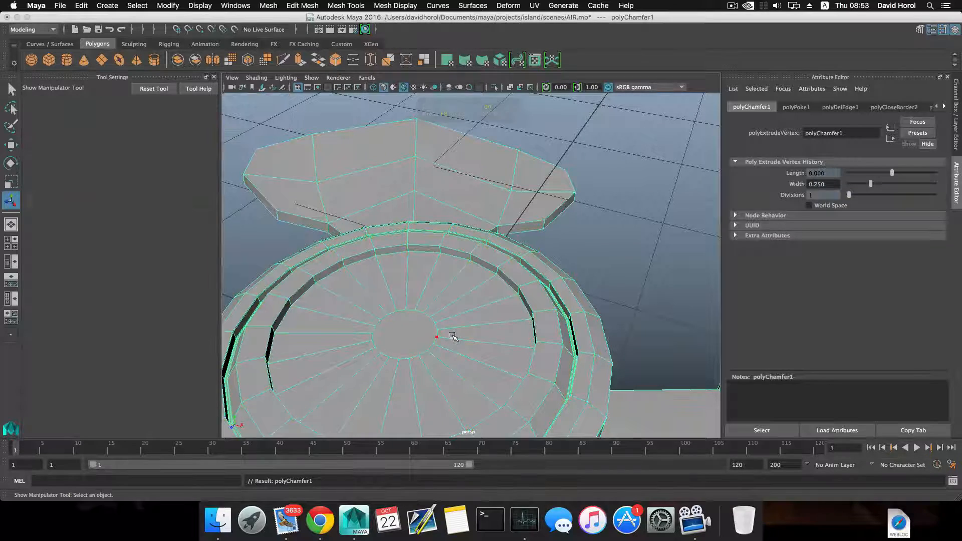
Insert supporting edge loops close to the borders of the recessed cap's wall and the raised ring around it.
right_click_drag(460, 297, 396, 311, "shift")
scroll(494, 344, "up", 5)
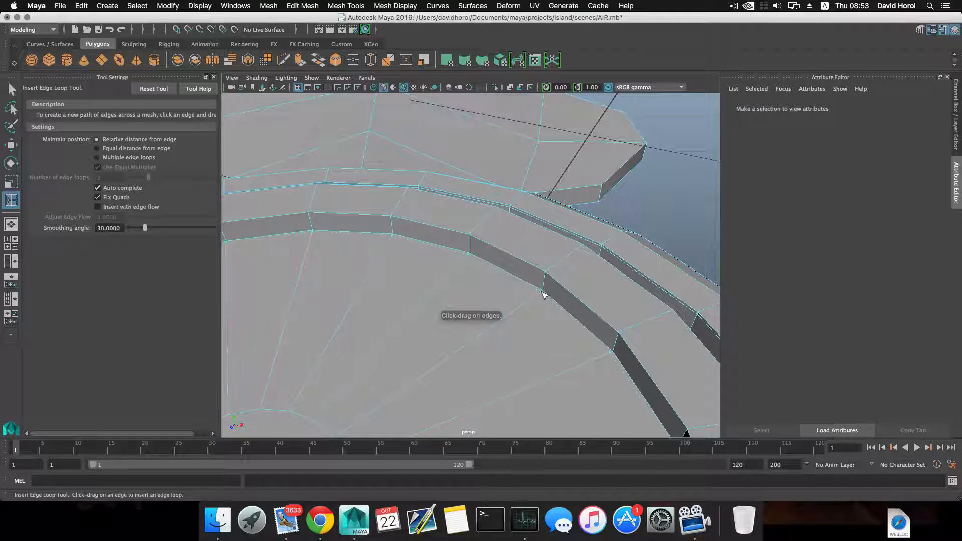
left_click(545, 294)
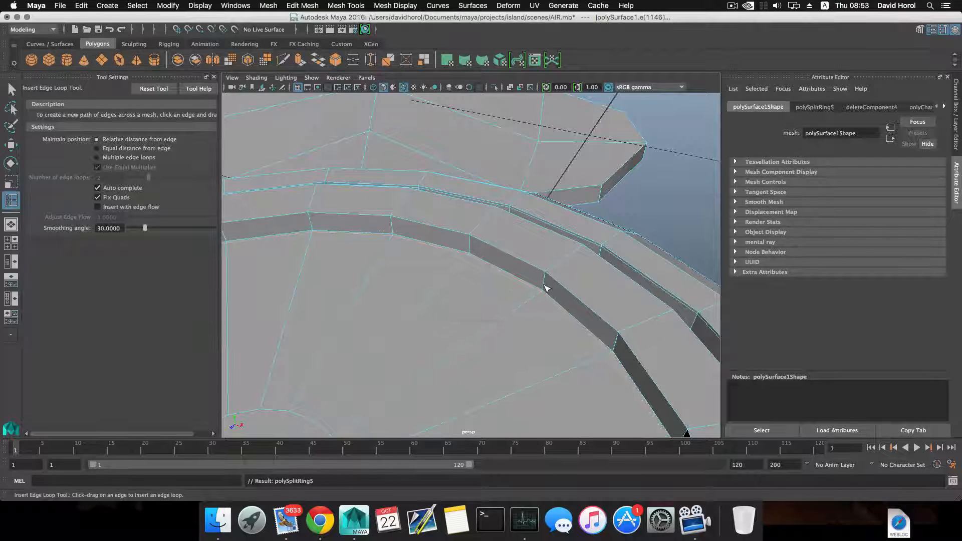
left_click_drag(546, 292, 547, 292)
middle_click_drag(543, 289, 539, 297, "alt")
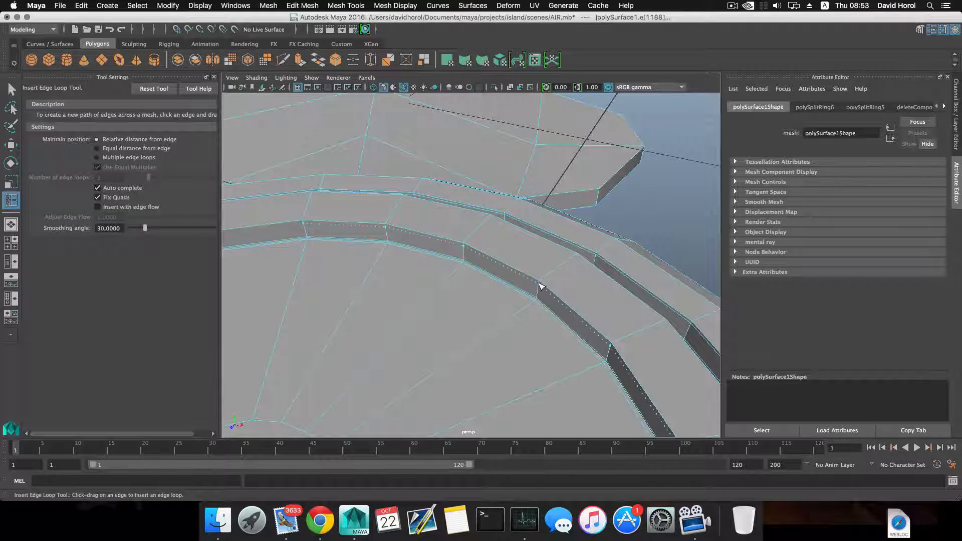
left_click_drag(540, 287, 442, 337)
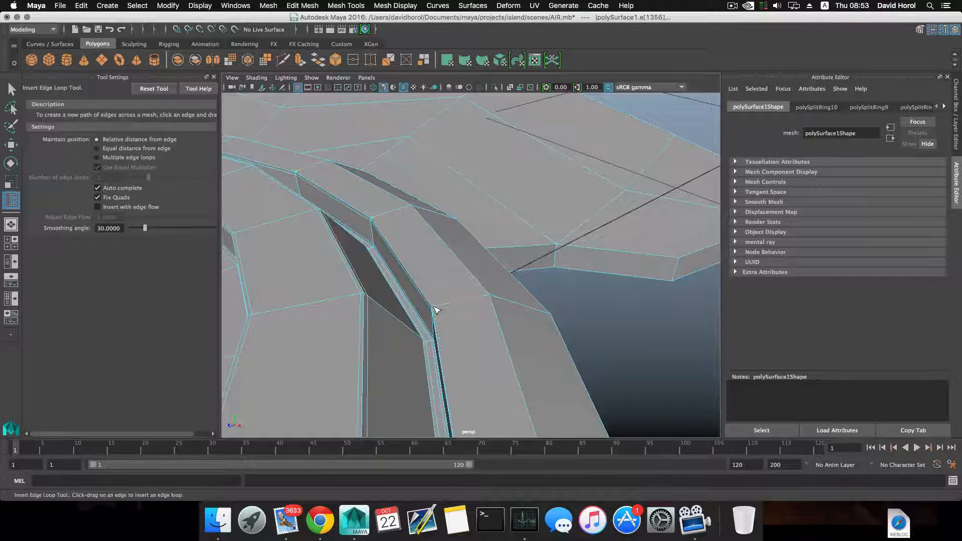
Insert further supporting edge loops near the edges of the hub's outer rim and side wall.
left_click(483, 301)
left_click(491, 301)
left_click_drag(490, 300, 411, 290, "alt")
left_click(450, 301)
left_click(398, 294)
left_click(481, 338)
Poke the round centre face on the hub's underside.
right_click_drag(408, 255, 413, 311)
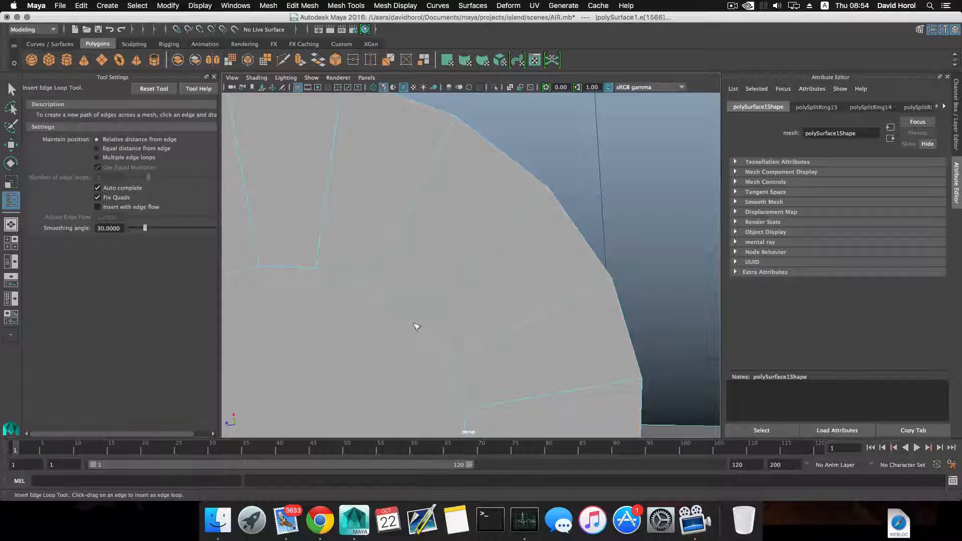
left_click_drag(416, 327, 396, 261, "alt")
key("q")
left_click(421, 354)
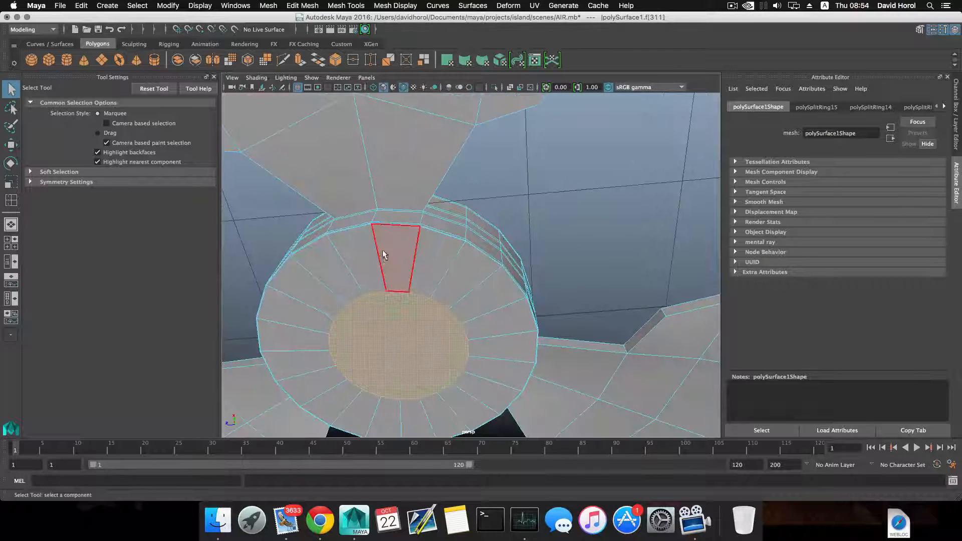
left_click(303, 5)
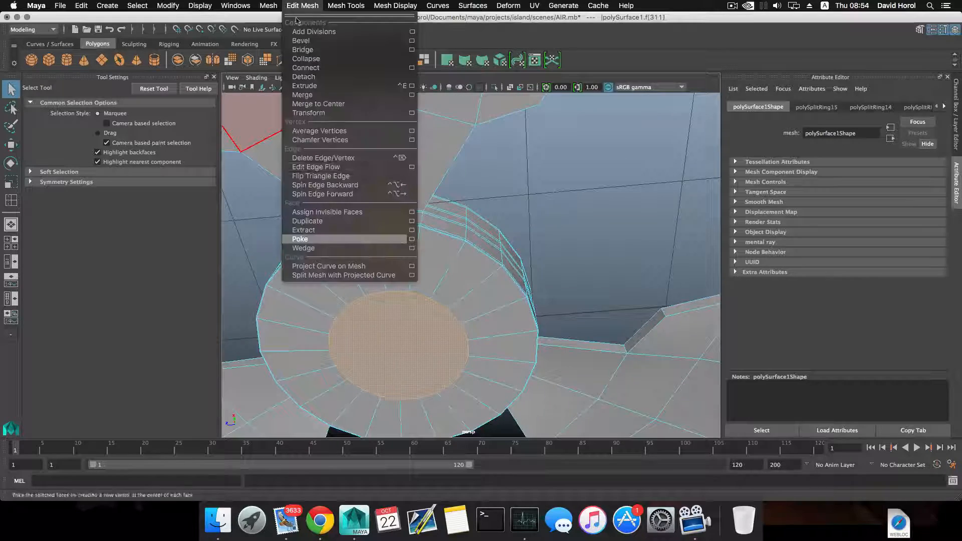
left_click(340, 242)
Poke the small round centre face of the hub's recessed top cap as well, and clear the selection.
left_click_drag(381, 260, 438, 206, "alt")
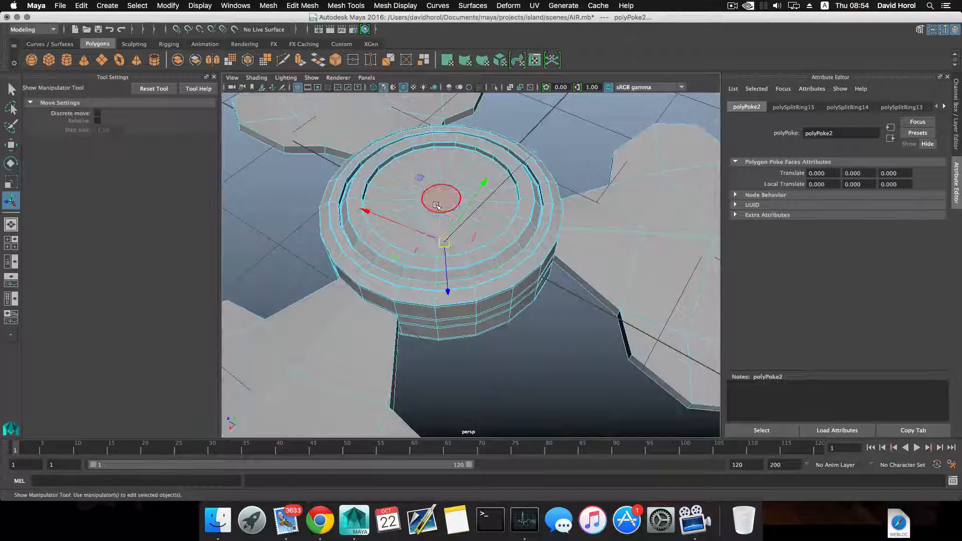
left_click(436, 205)
key("g")
left_click(266, 215)
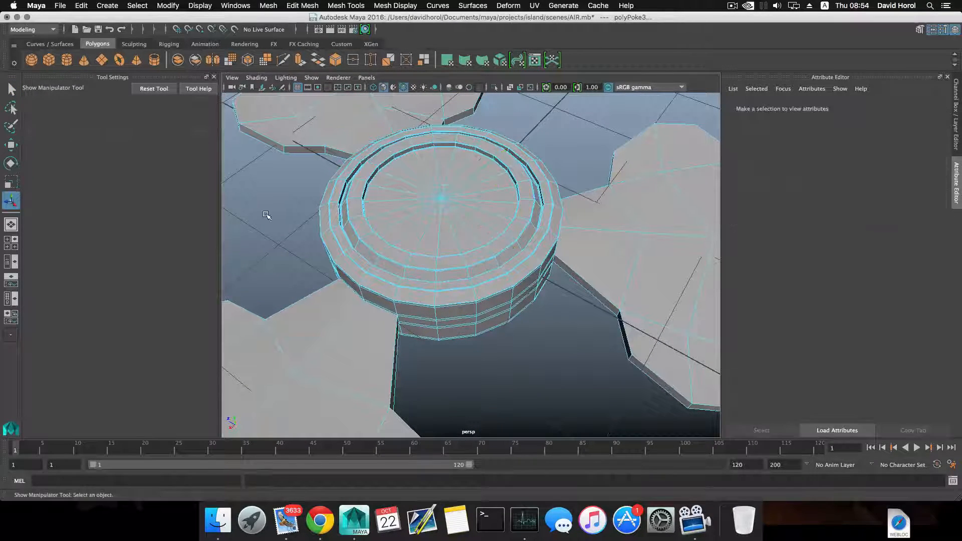
Turn on smooth mesh preview for the fan, return to object selection, and check its shape beside the air conditioner body.
scroll(354, 254, "down", 6)
key("3")
left_click_drag(390, 256, 421, 278, "alt")
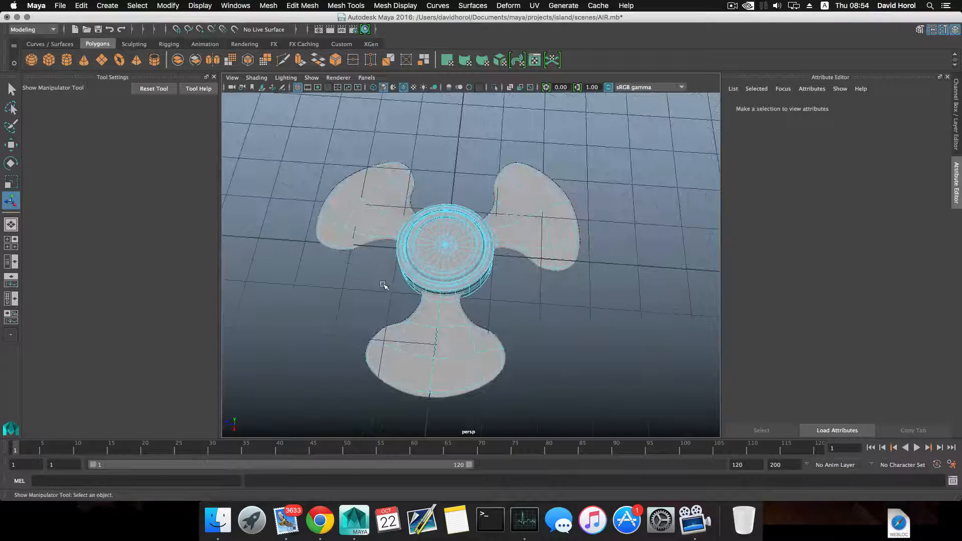
key("F8")
scroll(427, 326, "down", 5)
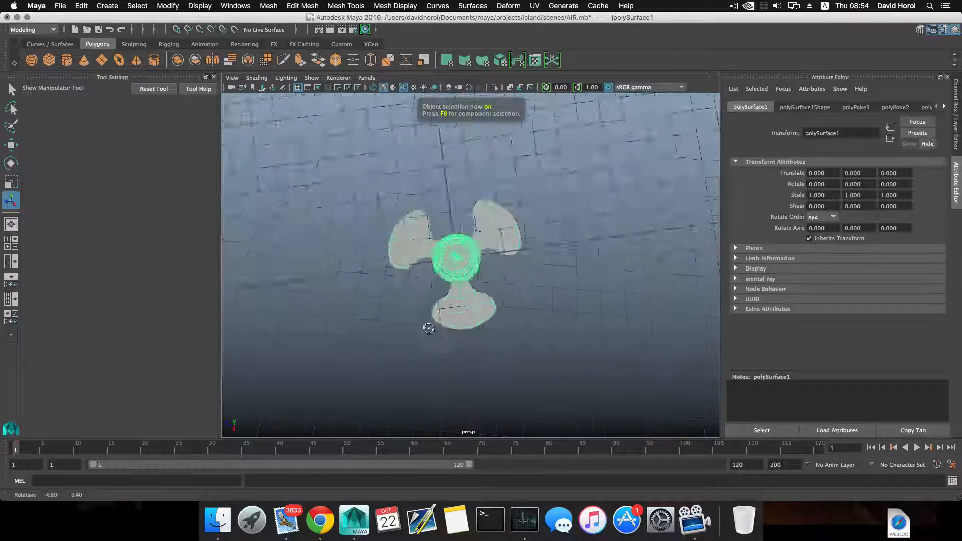
left_click_drag(428, 327, 512, 179, "alt")
scroll(445, 313, "up", 6)
scroll(486, 314, "down", 6)
scroll(477, 315, "down", 4)
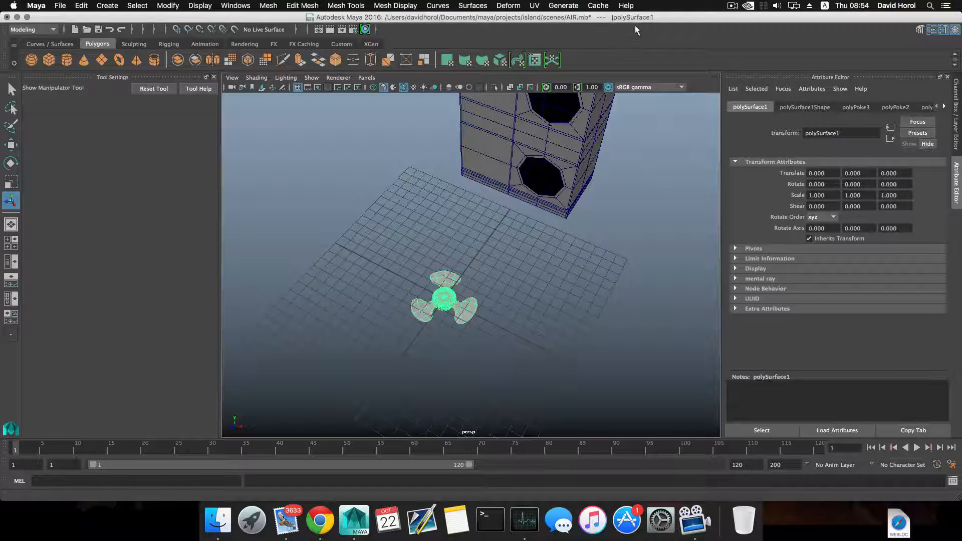
Save the scene as AIR.mb in the island project's scenes folder, replacing the existing file.
left_click(59, 5)
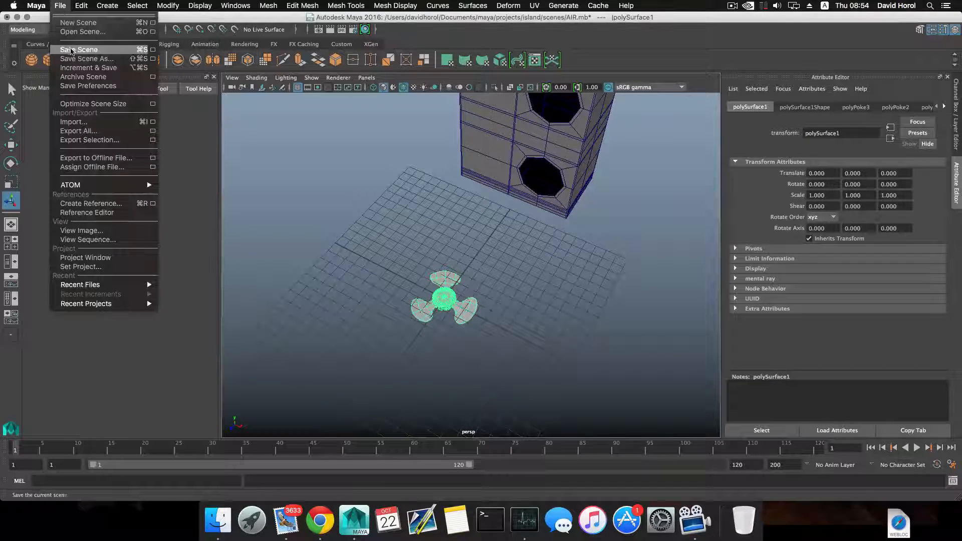
left_click(76, 59)
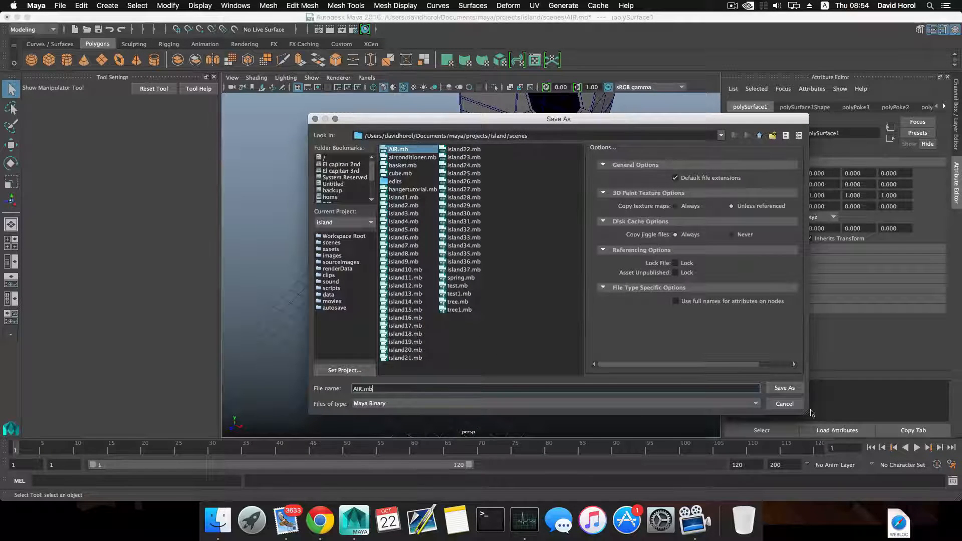
left_click(790, 389)
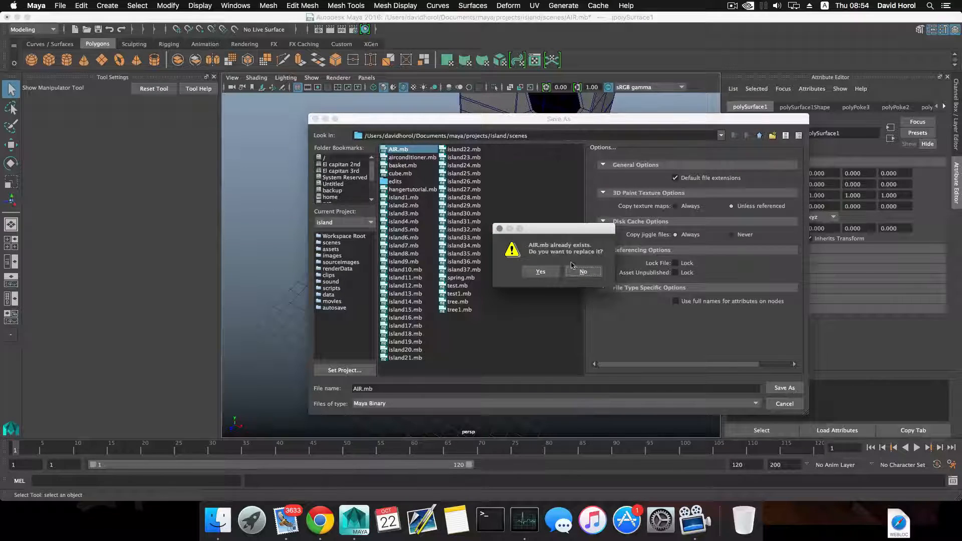
left_click(541, 272)
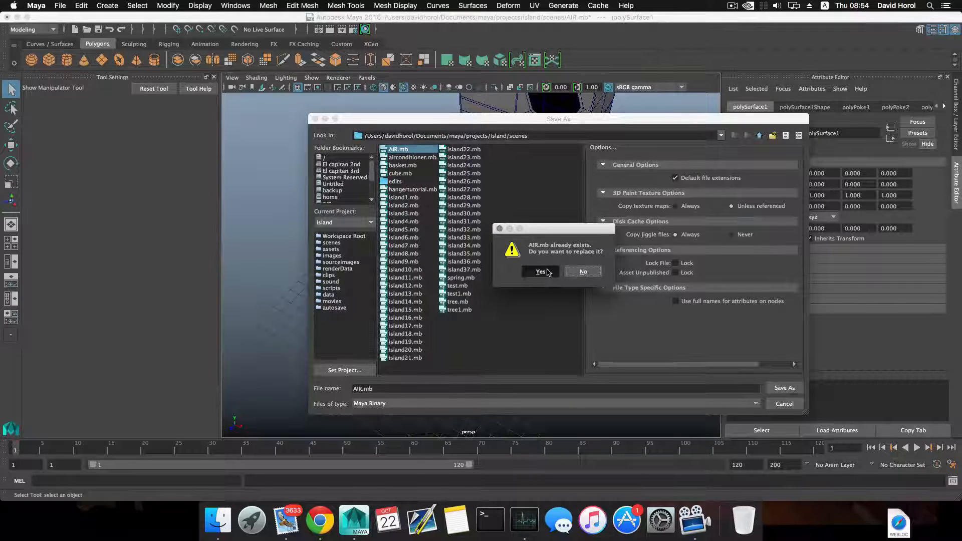